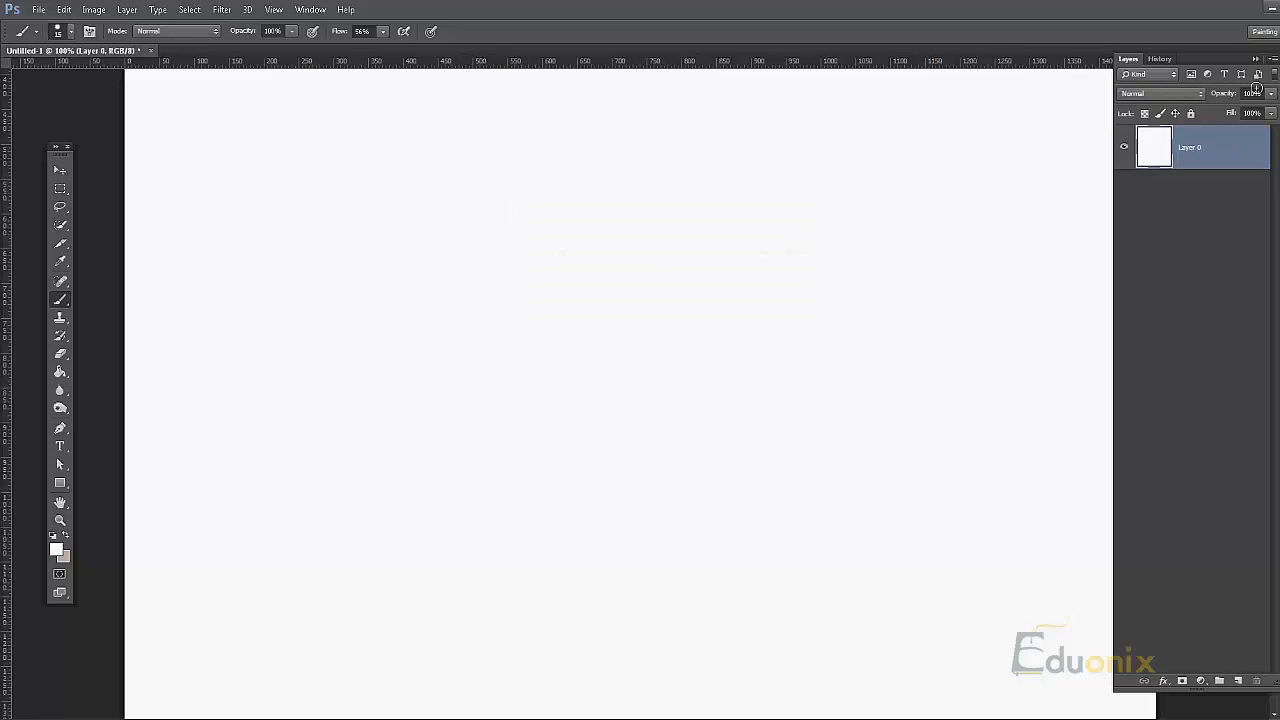
Collapse the Layers and History panel group and show the floating Color panel
click(1256, 59)
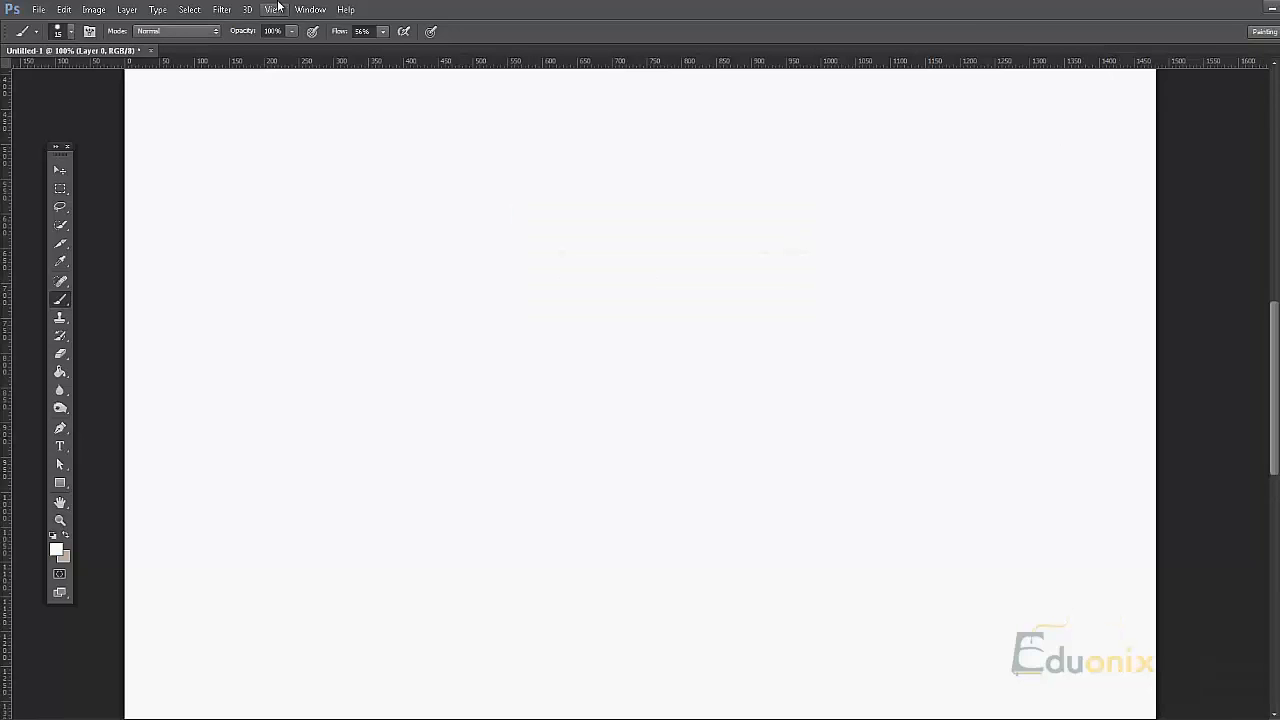
click(310, 9)
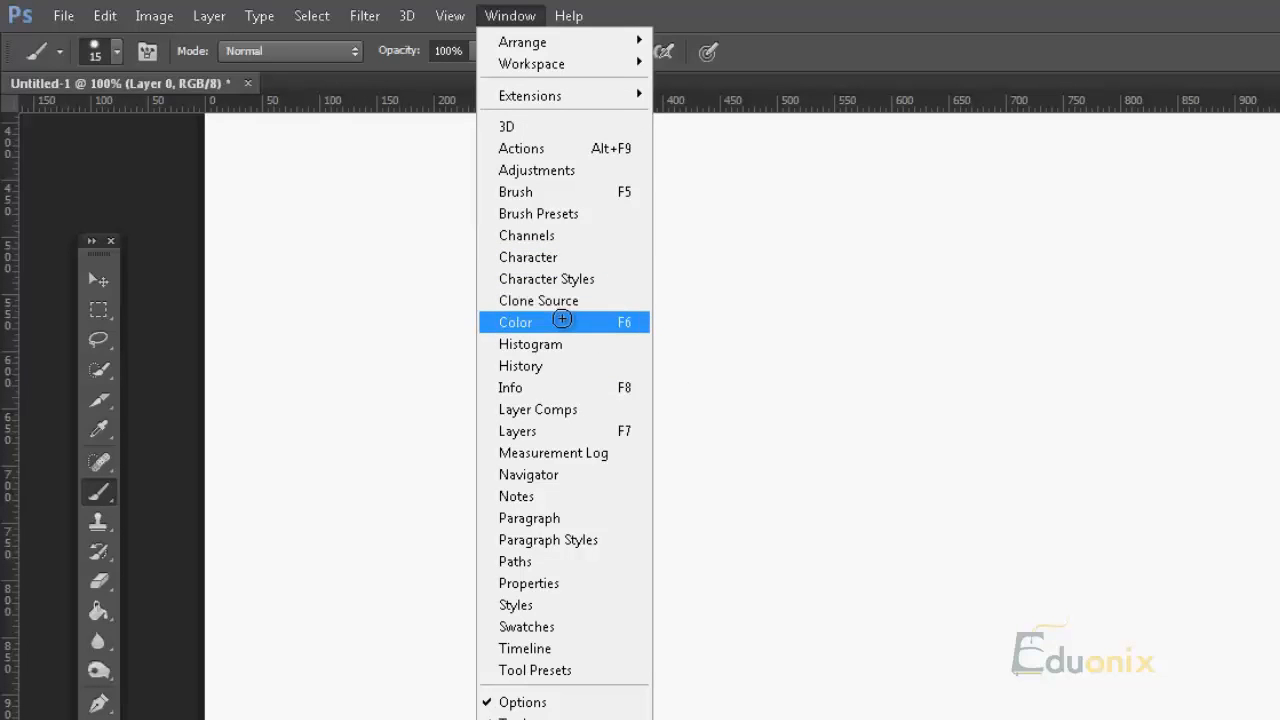
click(562, 320)
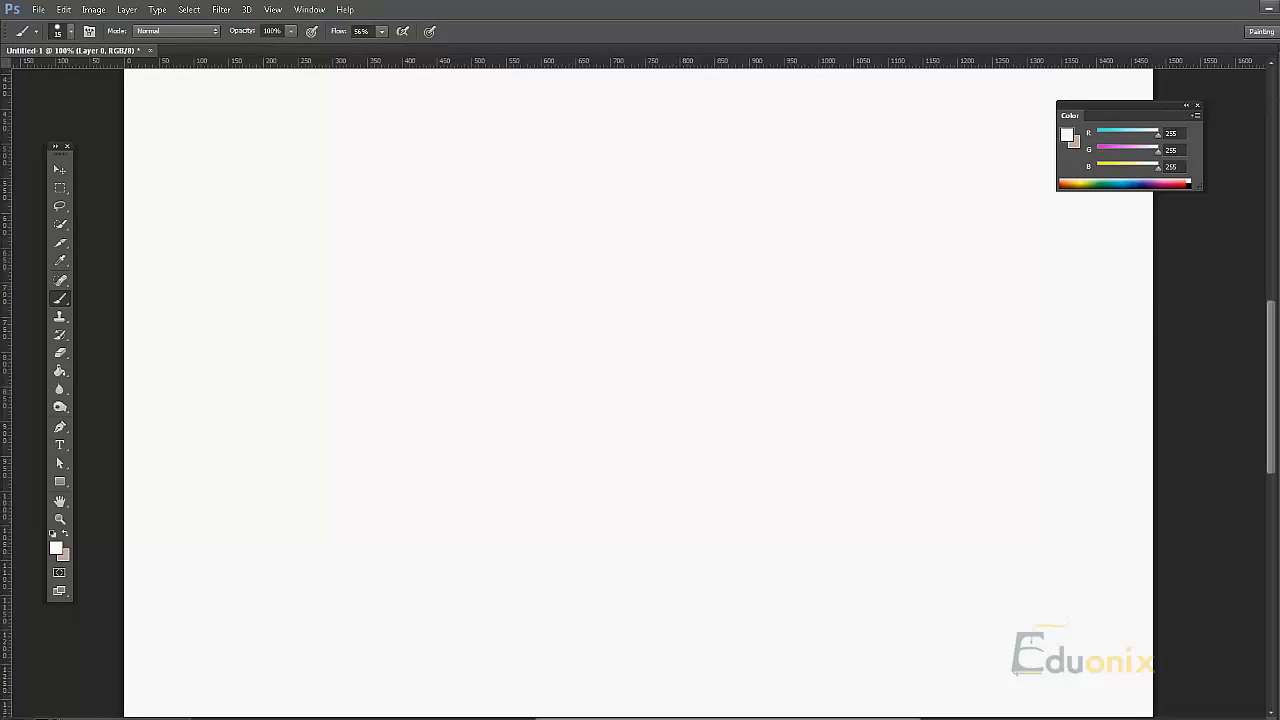
Expand the Swatches panel group, check its options, and dock it directly beneath the Color panel
click(1279, 205)
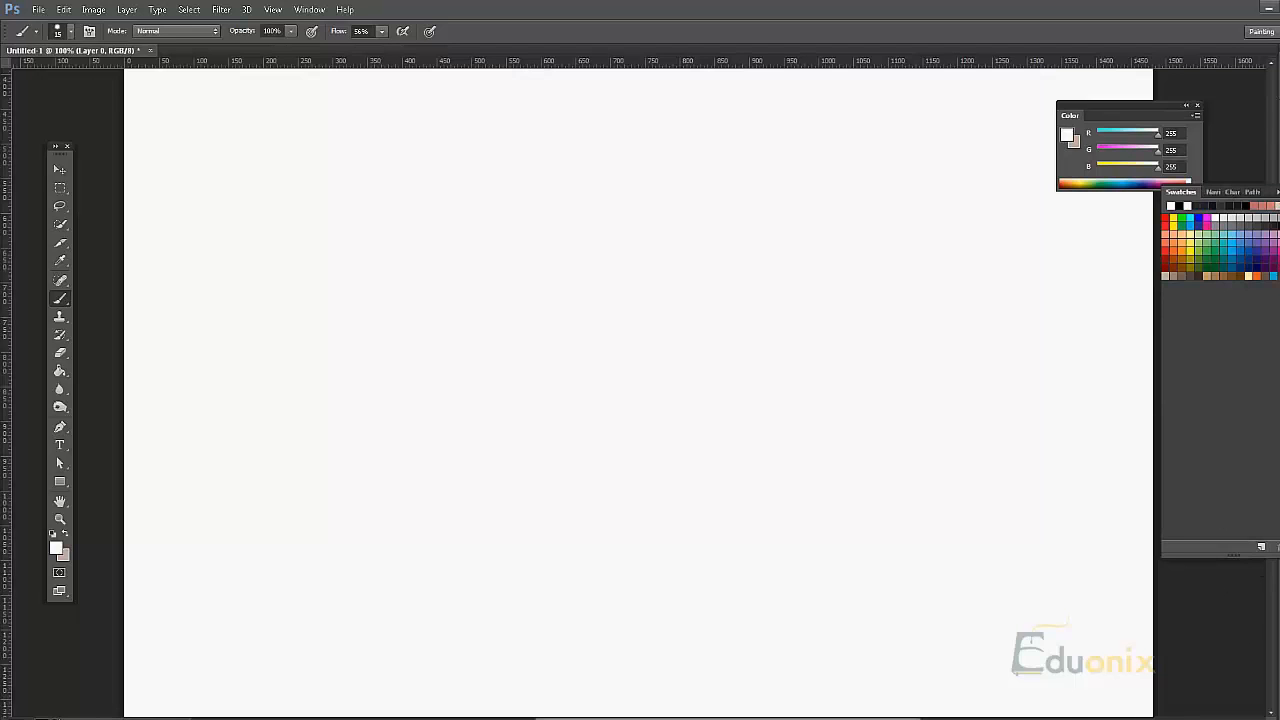
click(1277, 191)
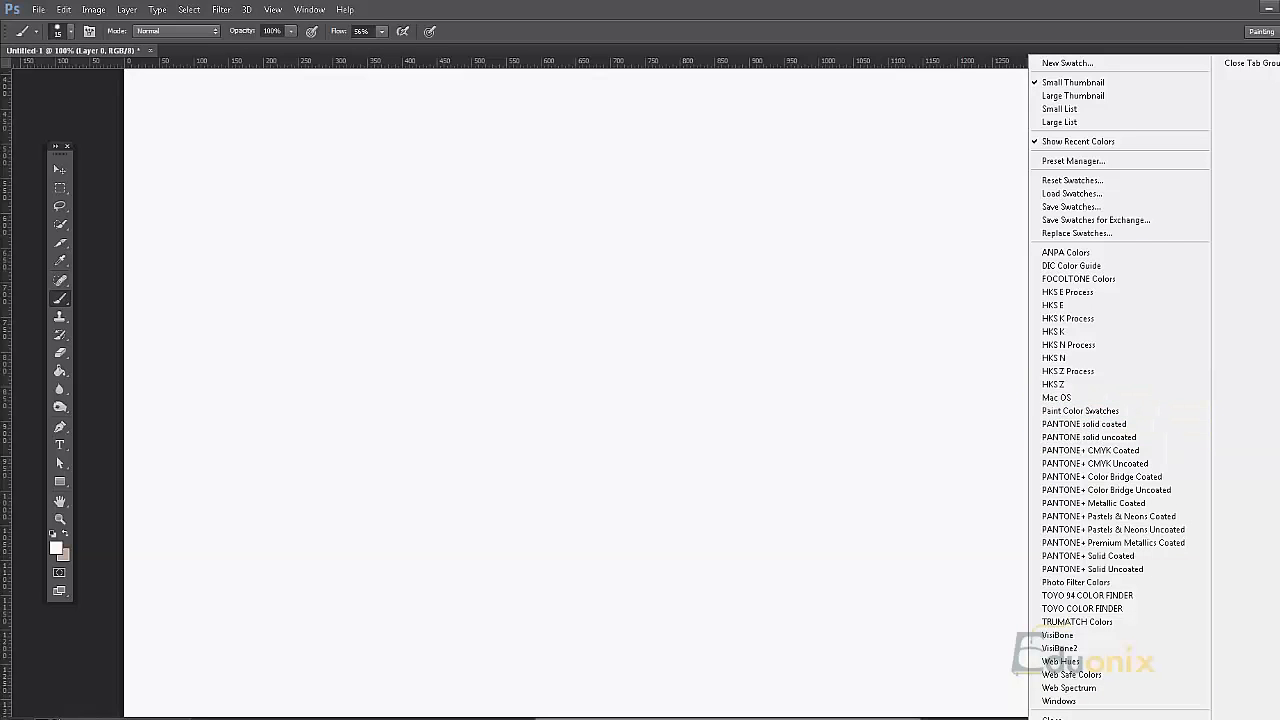
key(Escape)
drag(1267, 195, 1166, 203)
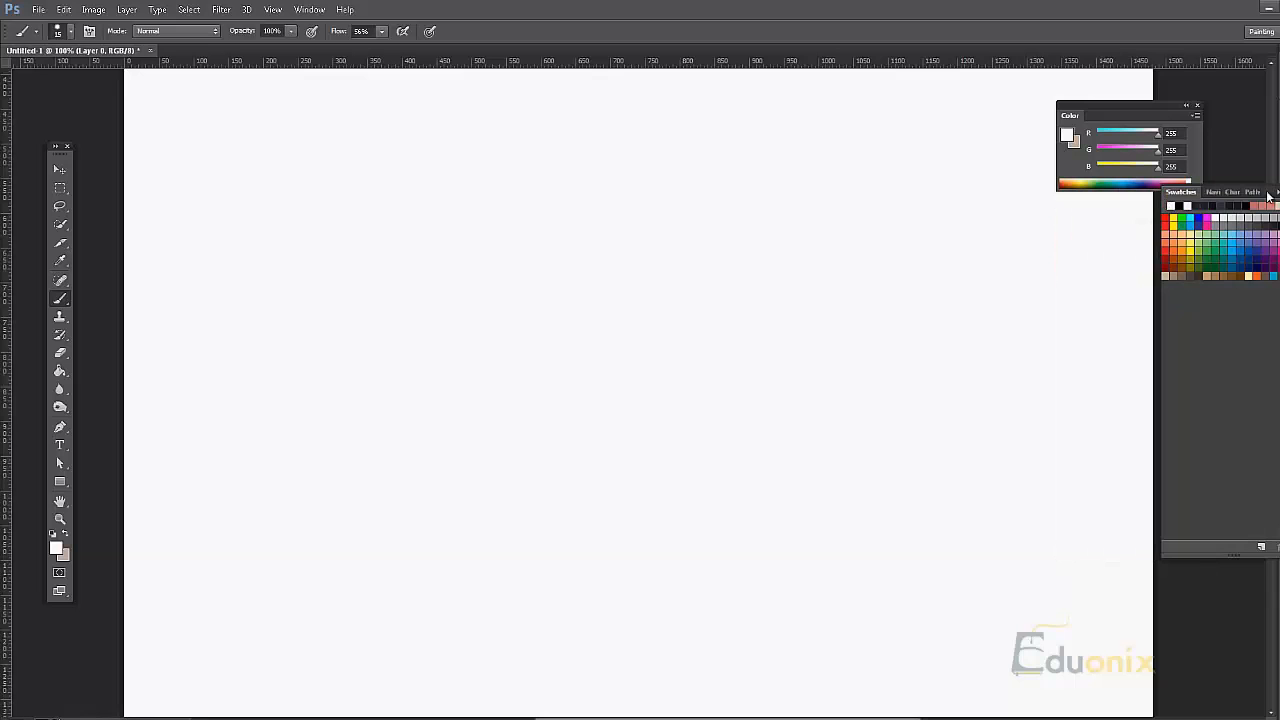
drag(1268, 192, 1233, 207)
drag(1155, 250, 1106, 193)
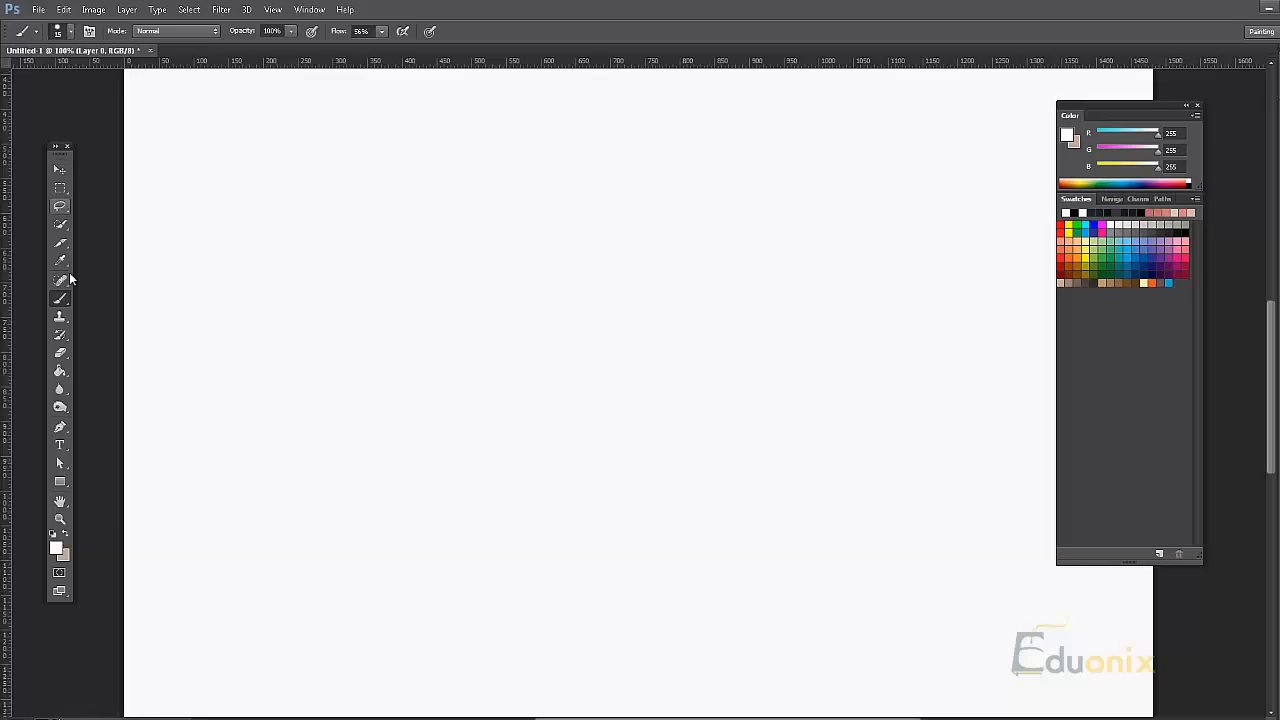
Cycle through the Paint Bucket, Gradient and 3D Material Drop tools, ending on the Gradient tool
key(g)
key(shift+g)
key(shift+g)
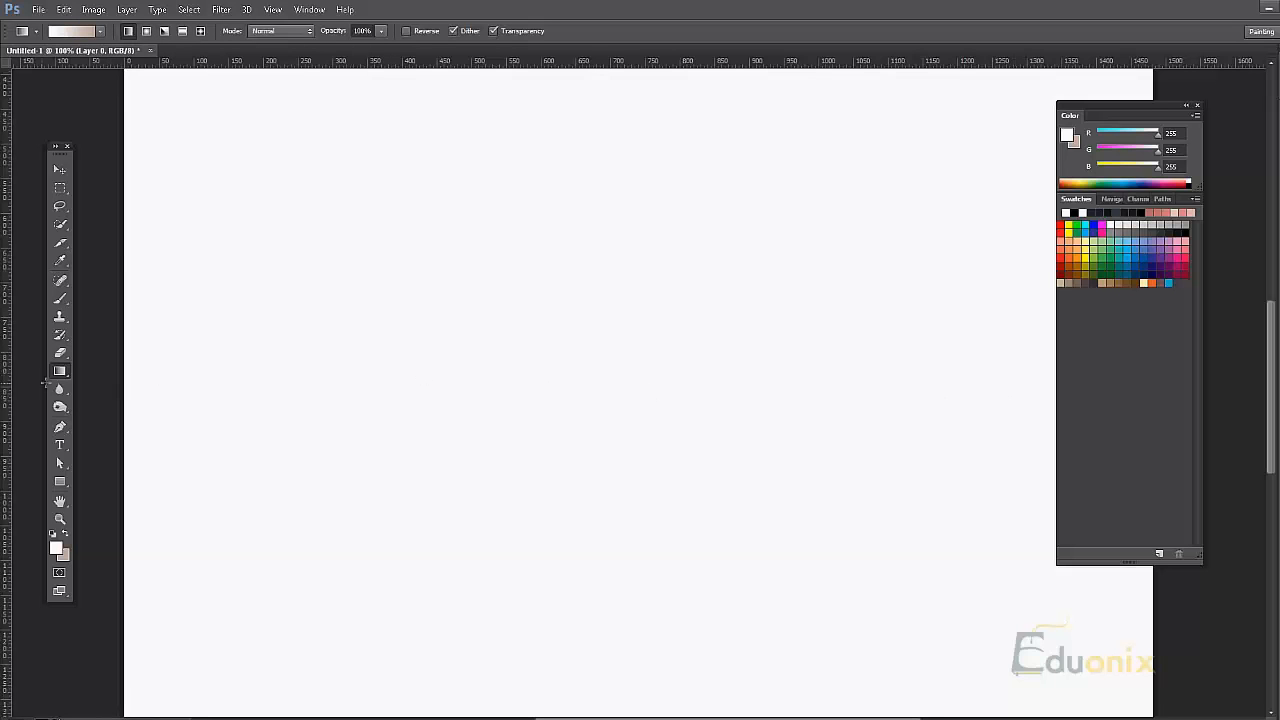
key(shift+g)
key(shift+g)
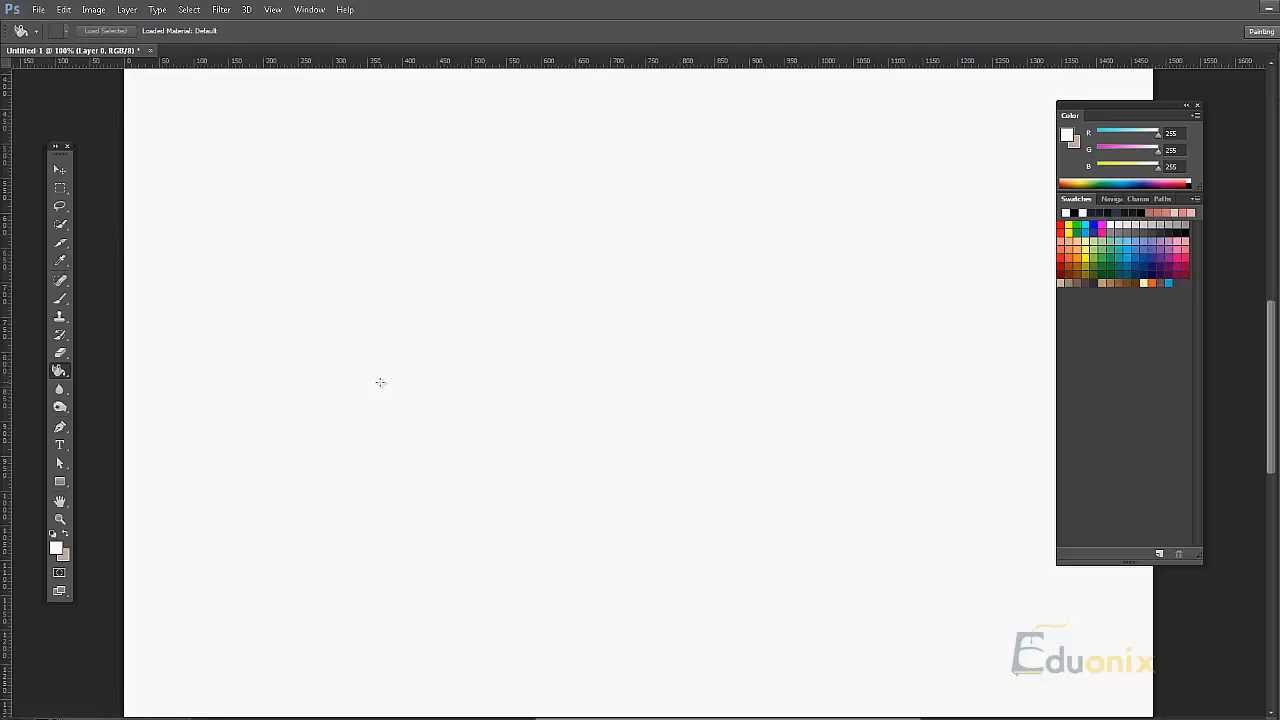
key(shift+g)
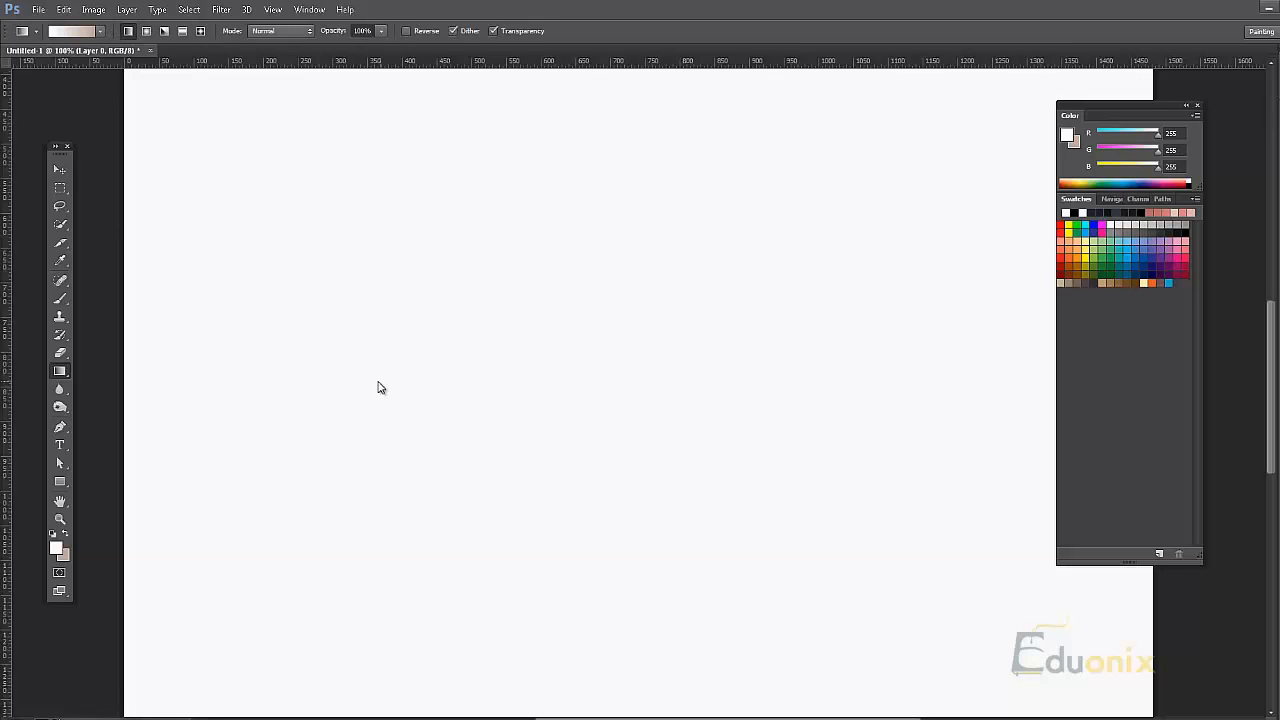
key(shift+g)
key(shift+g)
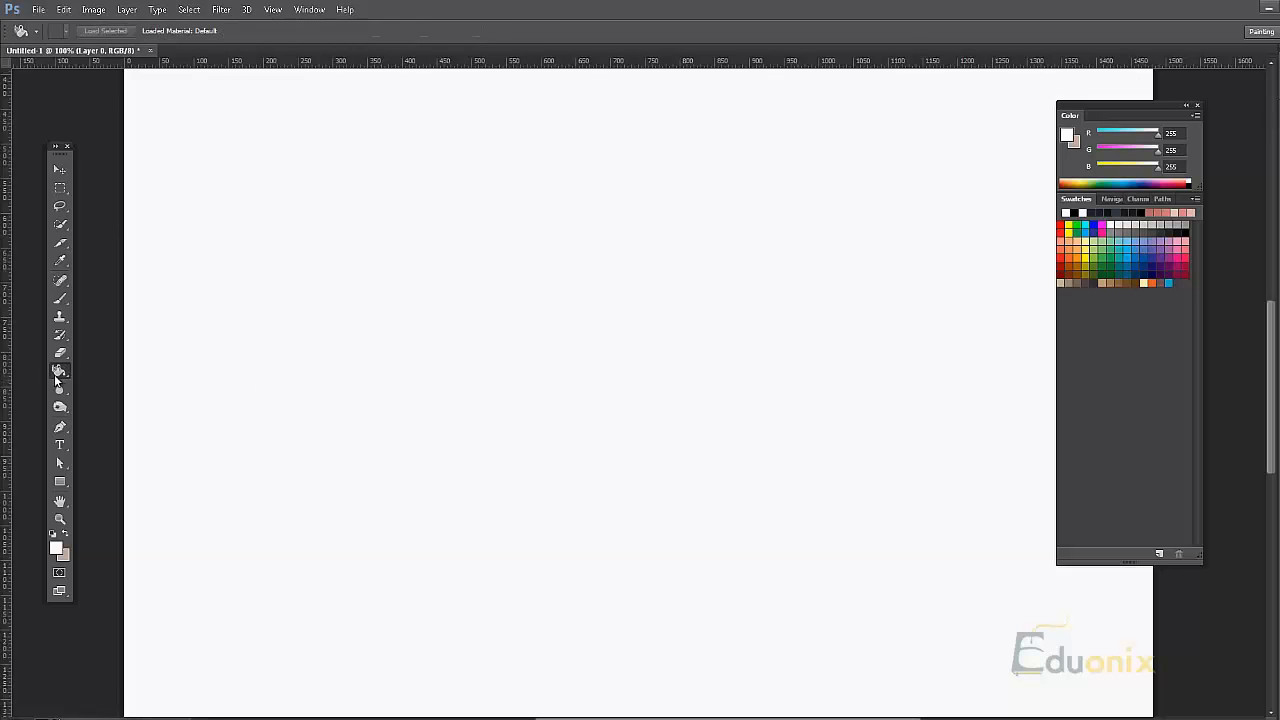
key(shift+g)
key(shift+g)
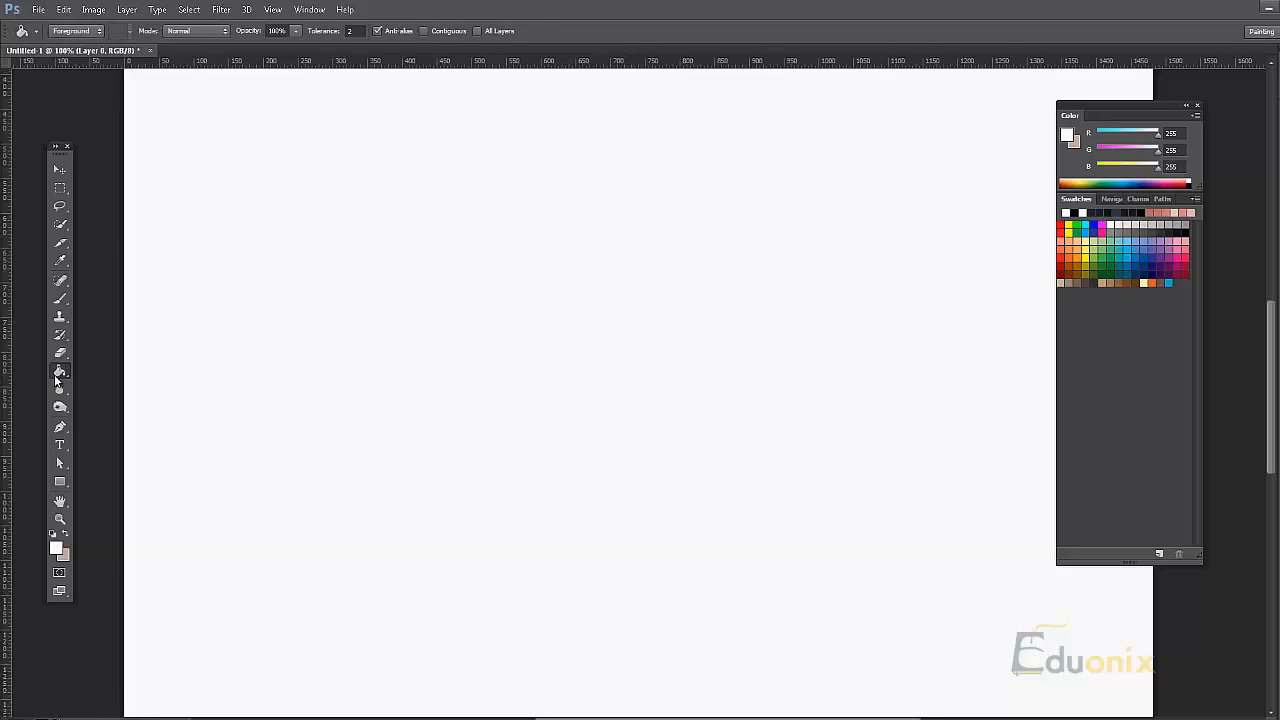
key(shift+g)
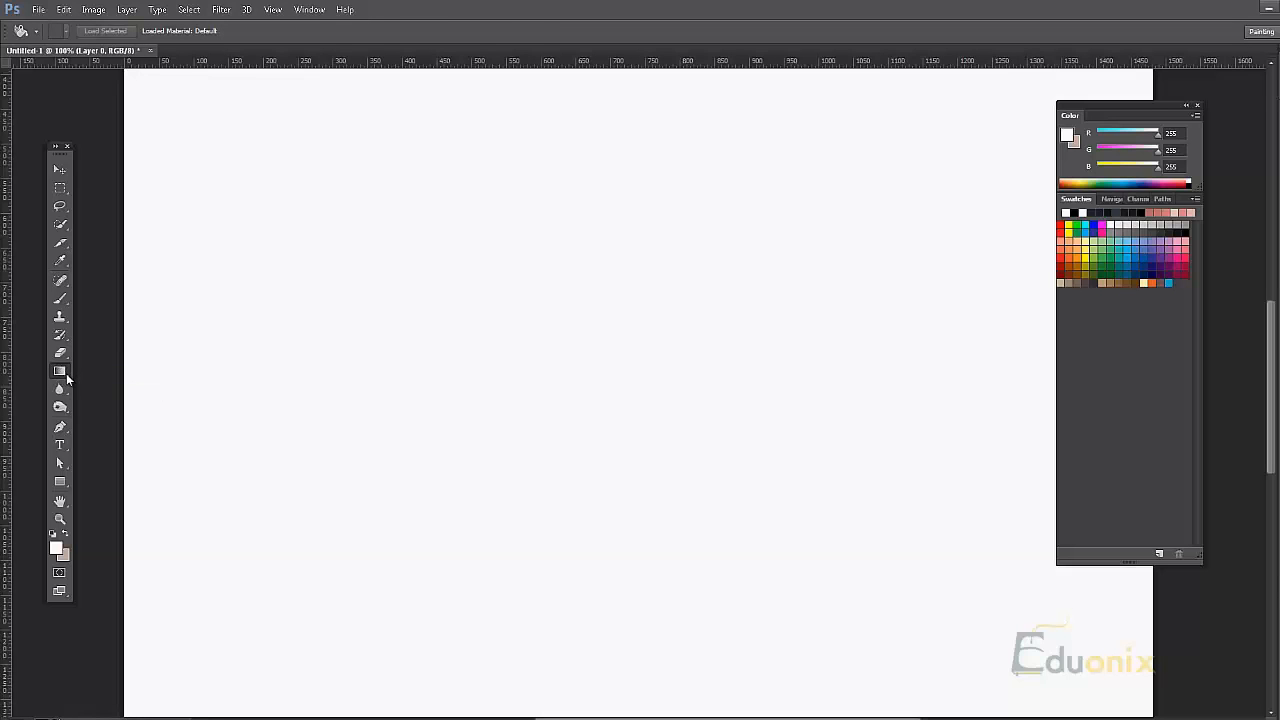
key(shift+g)
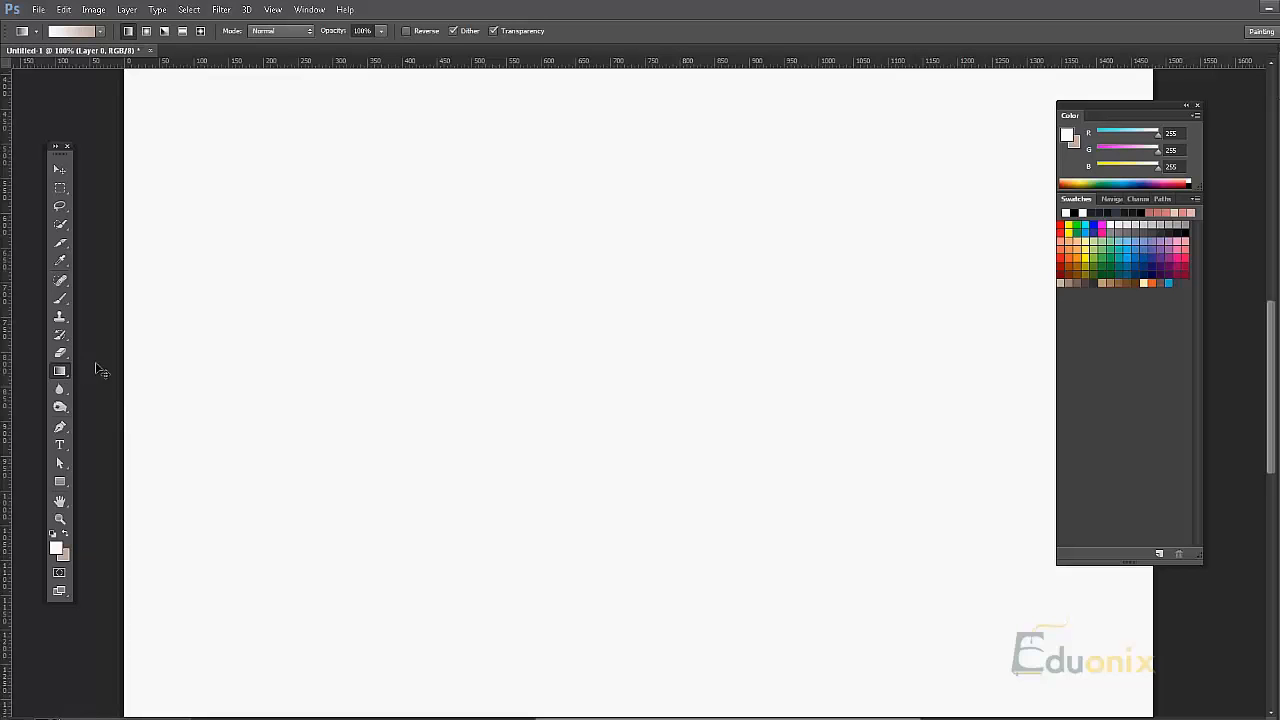
Fill the canvas with a horizontal linear gradient running from white on the left to beige on the right
key(ctrl+z)
key(ctrl+z)
drag(163, 431, 1045, 448)
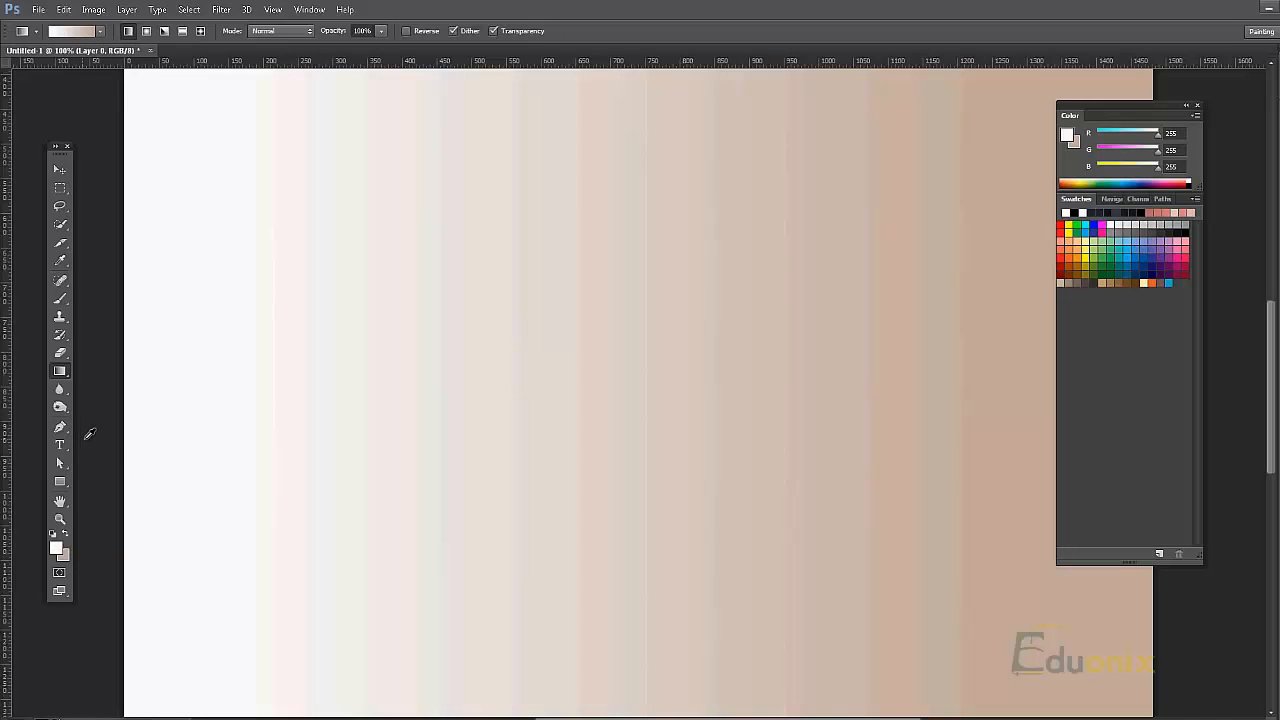
Pick an orange swatch as the background colour and a green swatch as the foreground colour
click(1082, 255)
key(x)
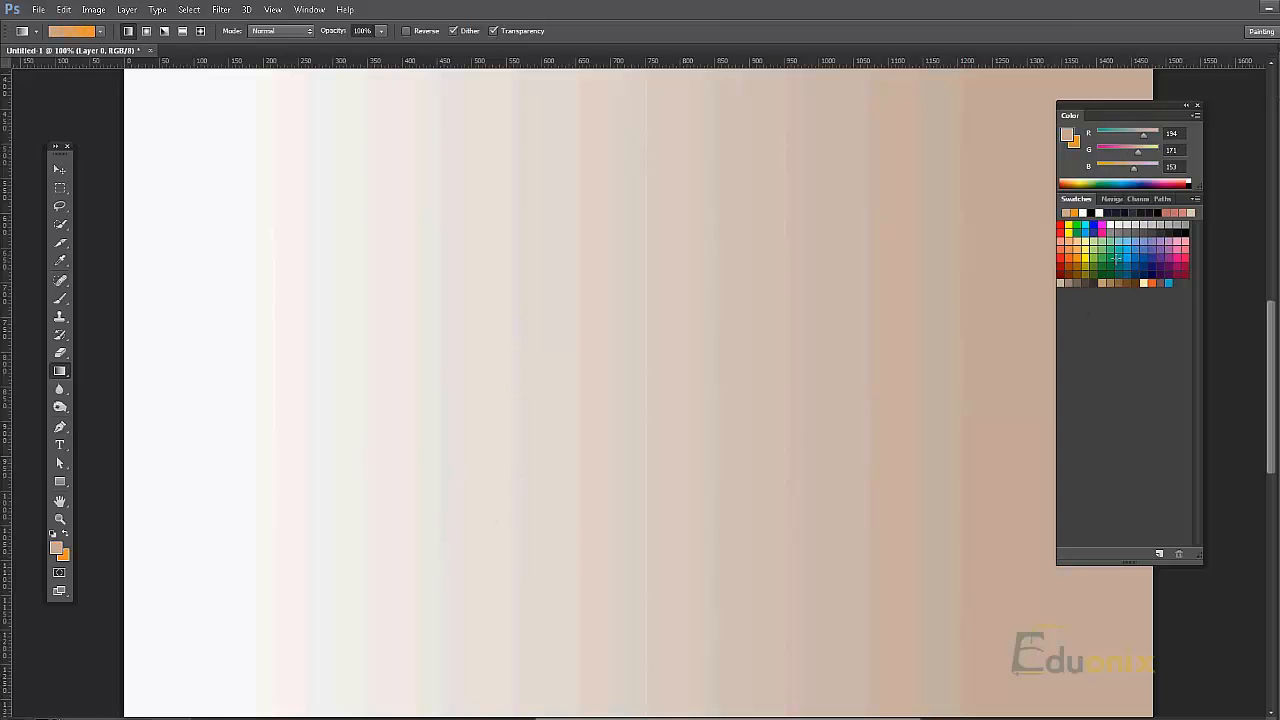
click(1114, 258)
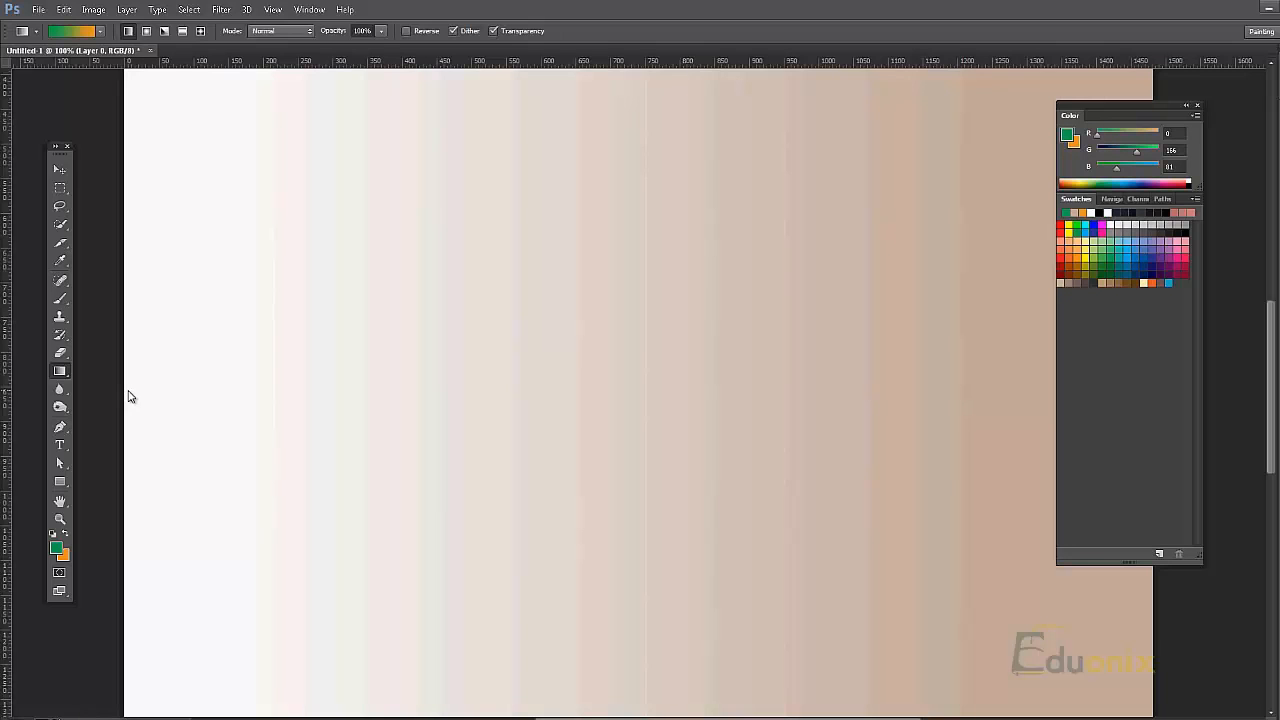
Choose the Foreground to Transparent preset in the Gradient Editor and apply it
click(72, 33)
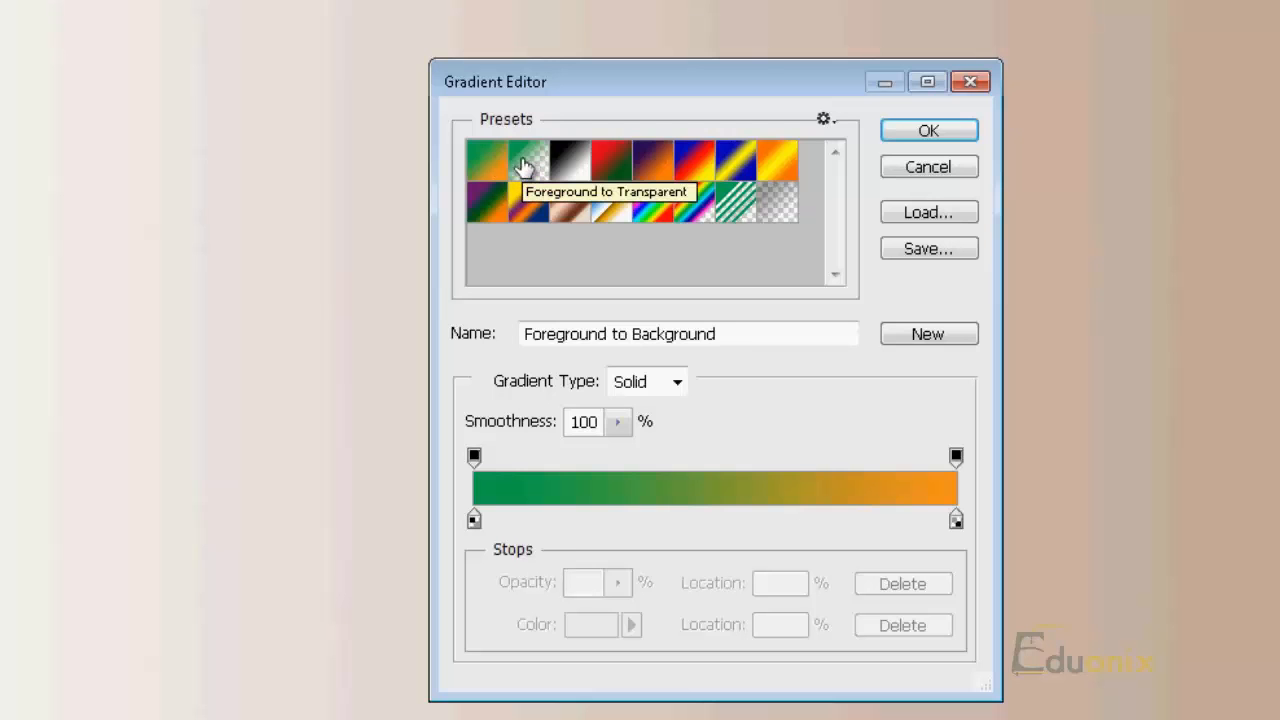
click(524, 166)
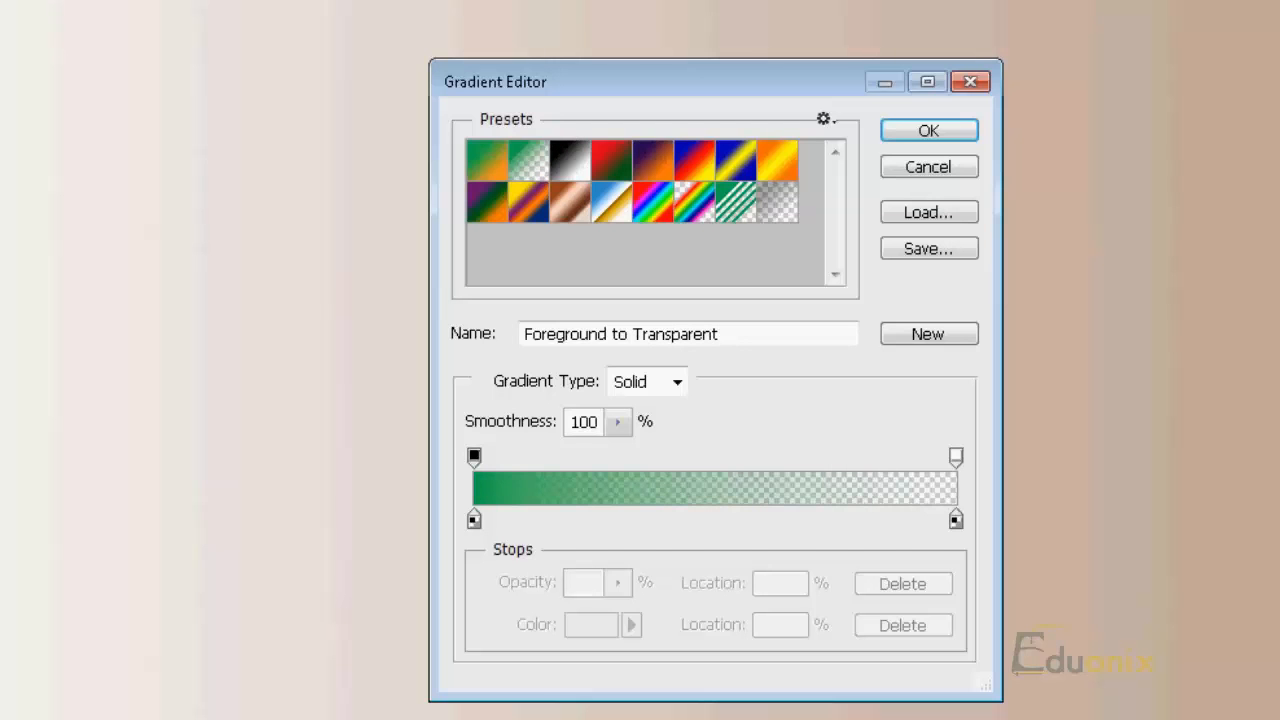
click(932, 130)
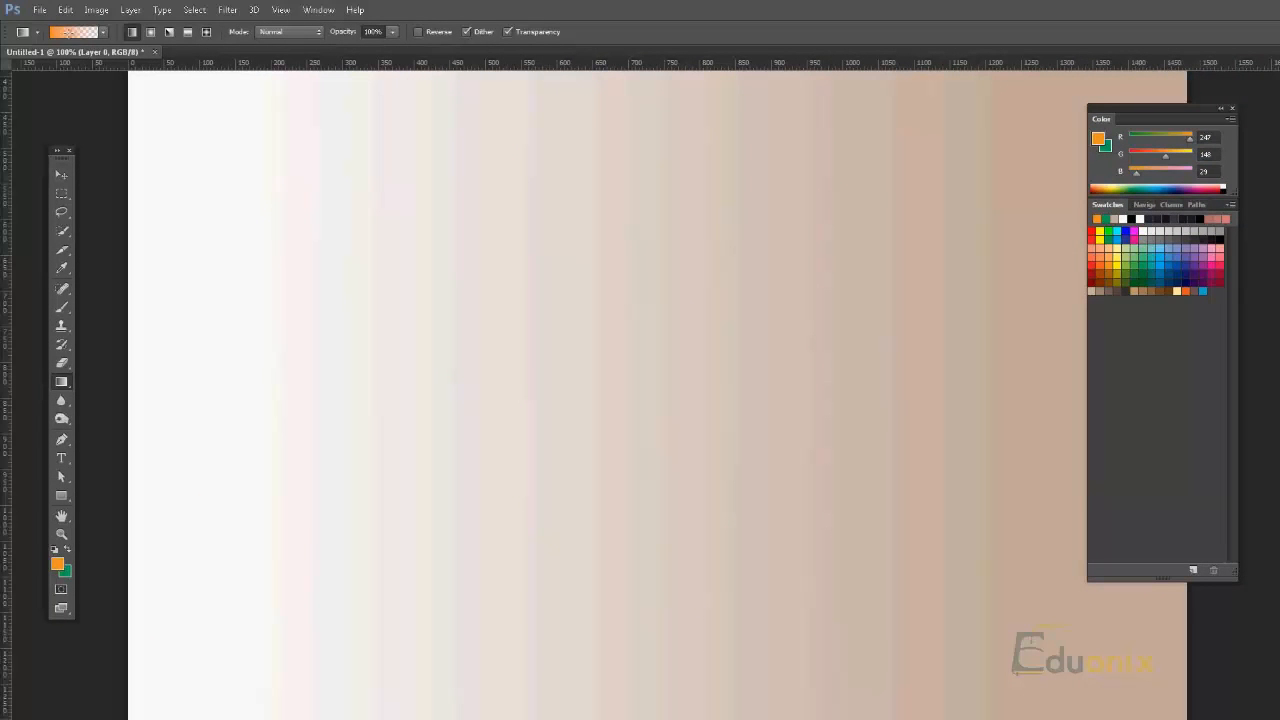
Swap to green as the foreground colour and lay a green-to-transparent linear gradient from left to right across the canvas
key(x)
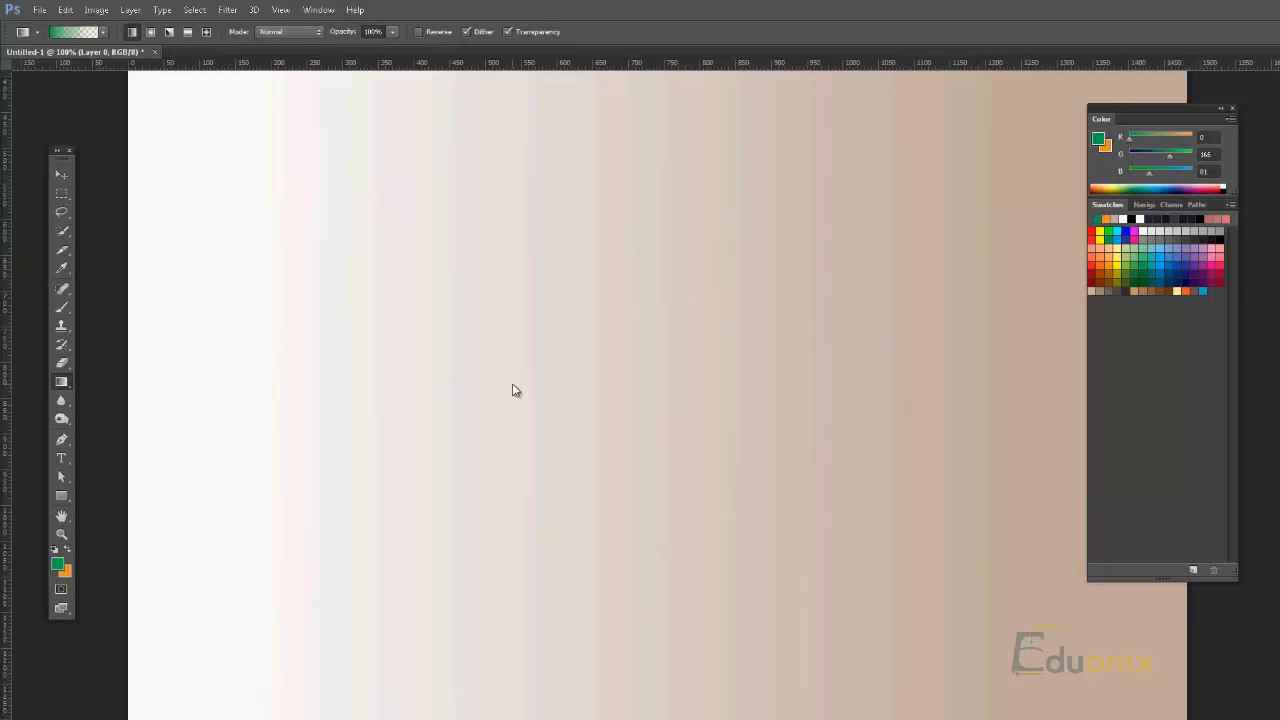
key(x)
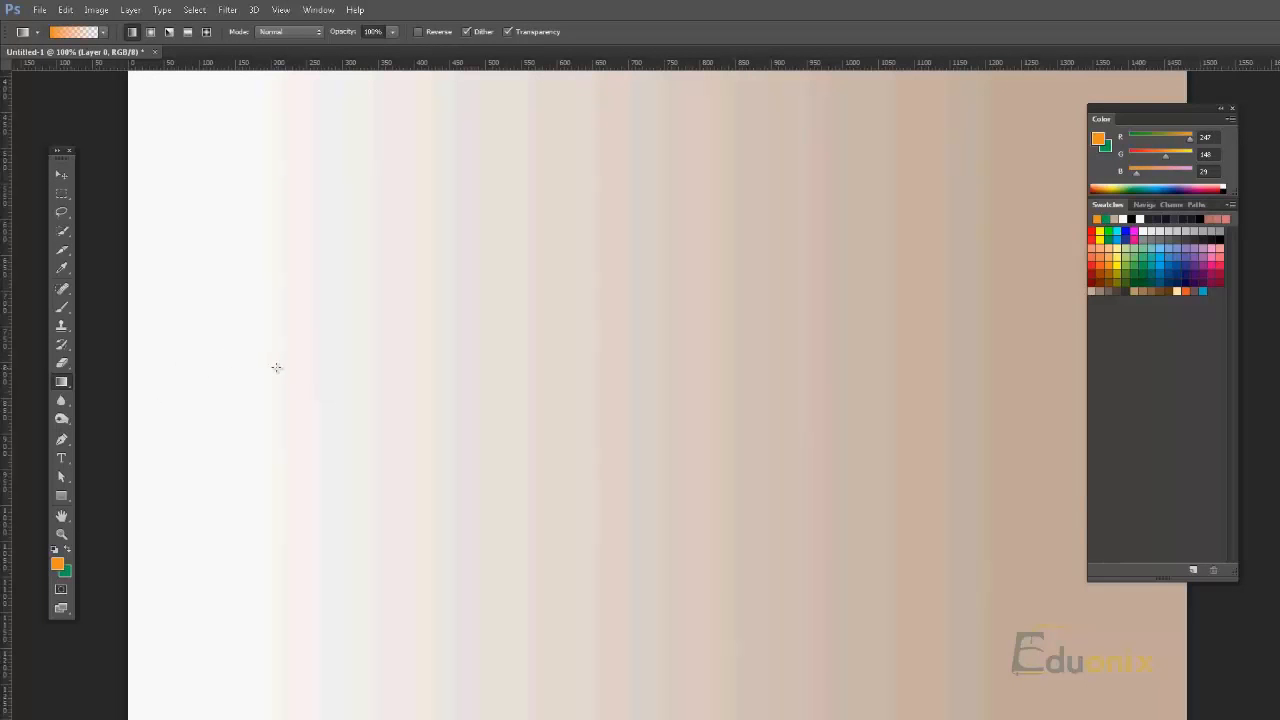
key(x)
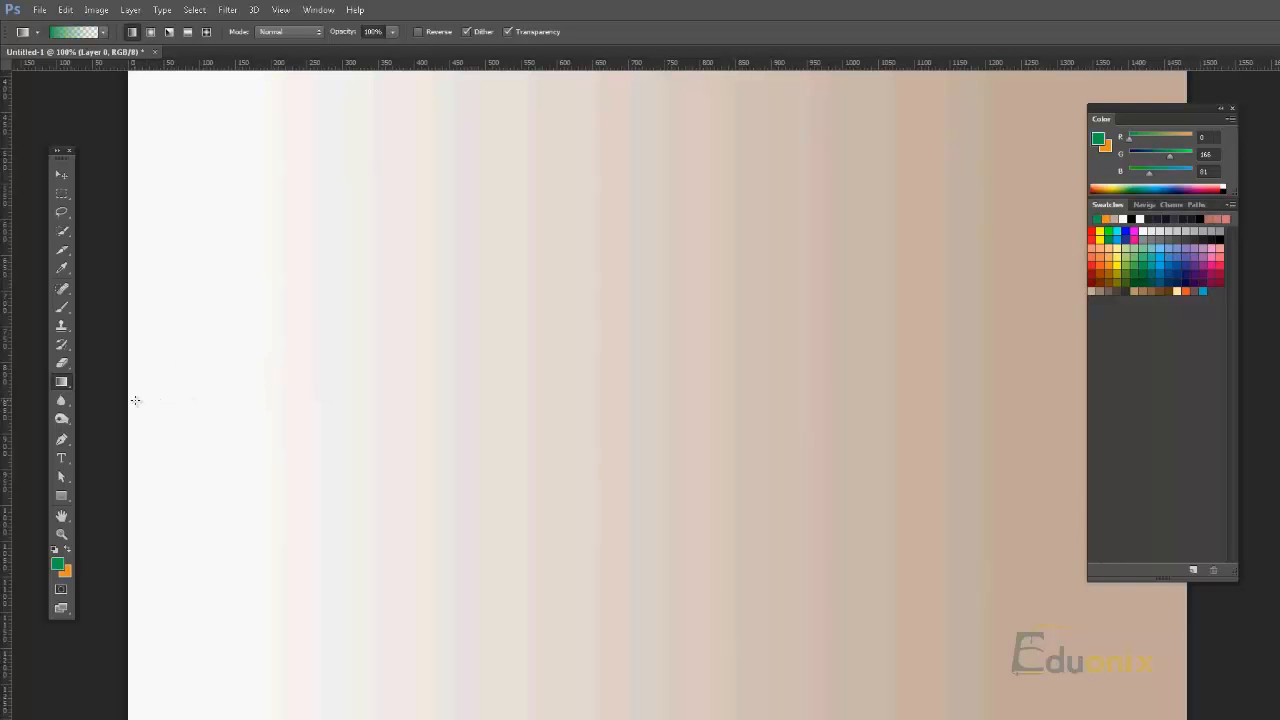
drag(140, 400, 1170, 372)
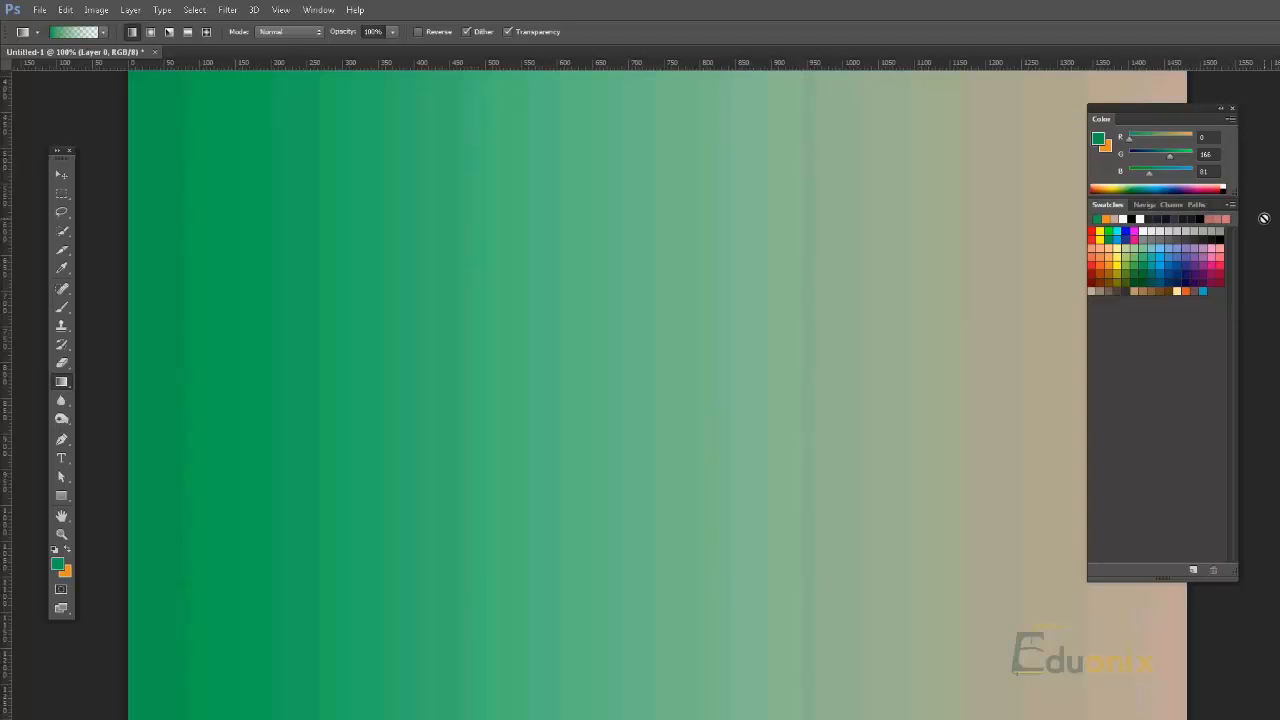
Save the green foreground colour as a new swatch with the default name
click(1193, 570)
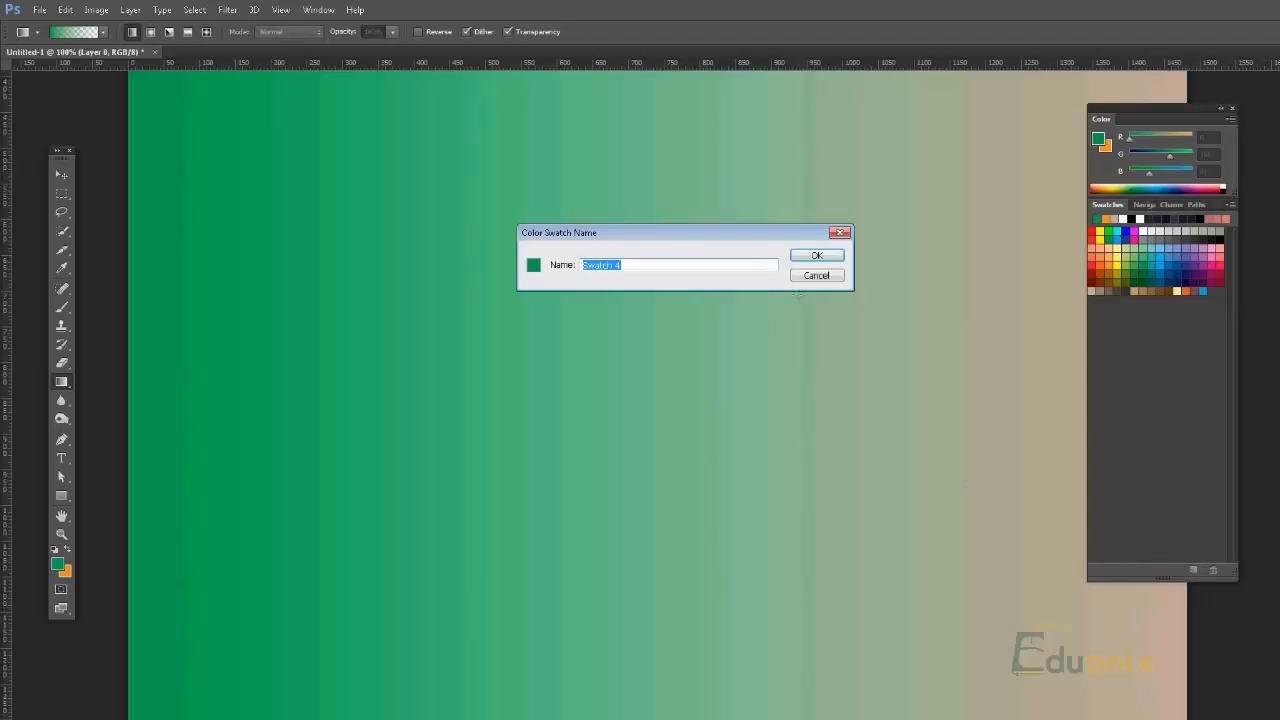
click(836, 257)
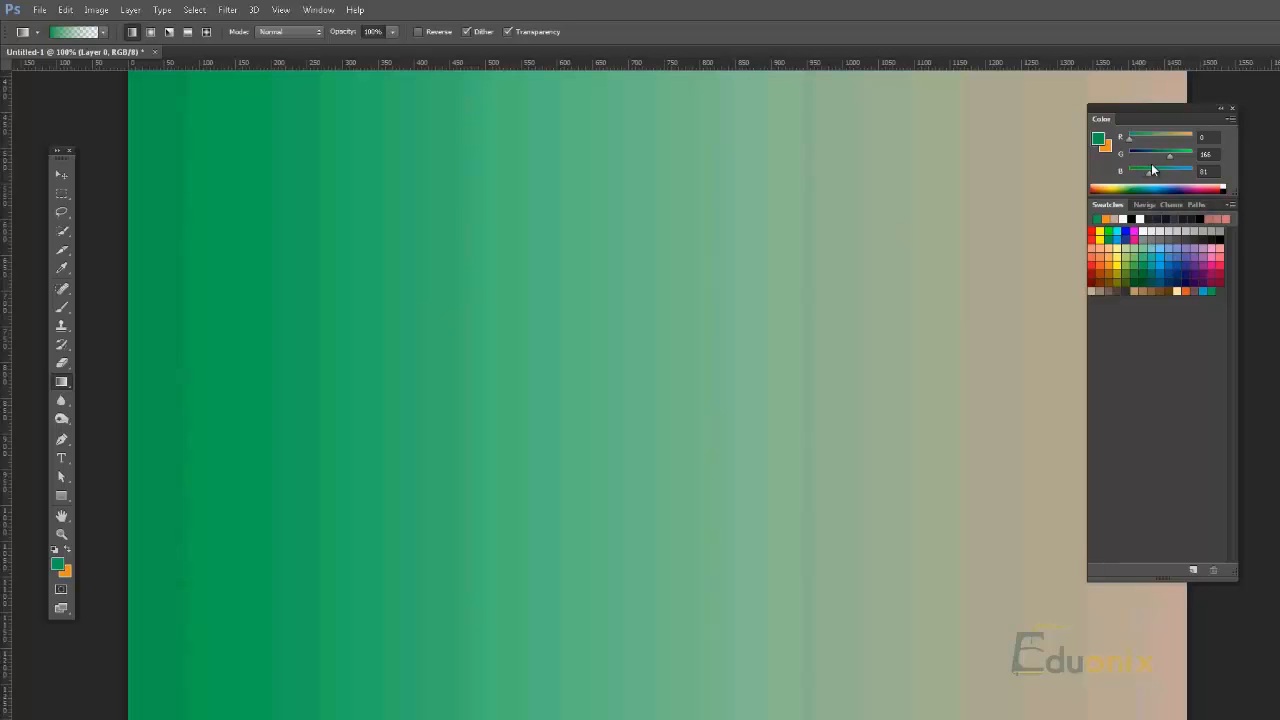
Try the CMYK sliders for the current colour, and switch back to the RGB sliders
click(1230, 119)
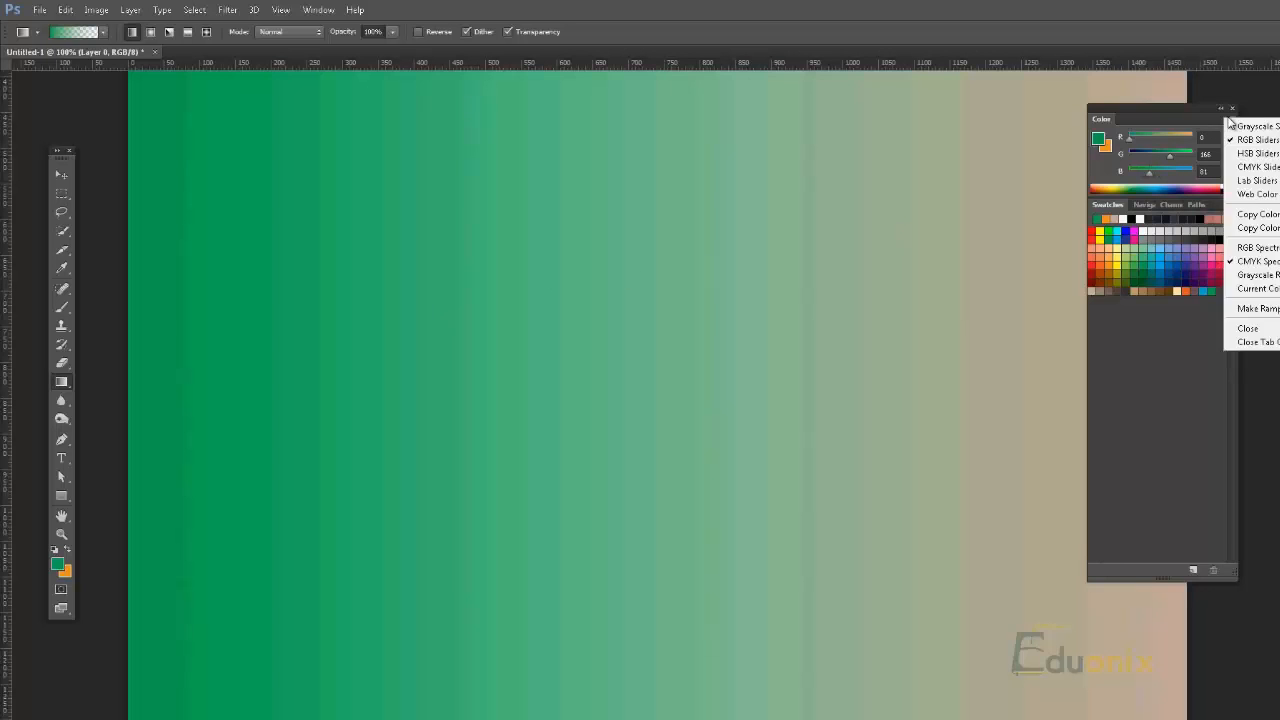
click(1261, 166)
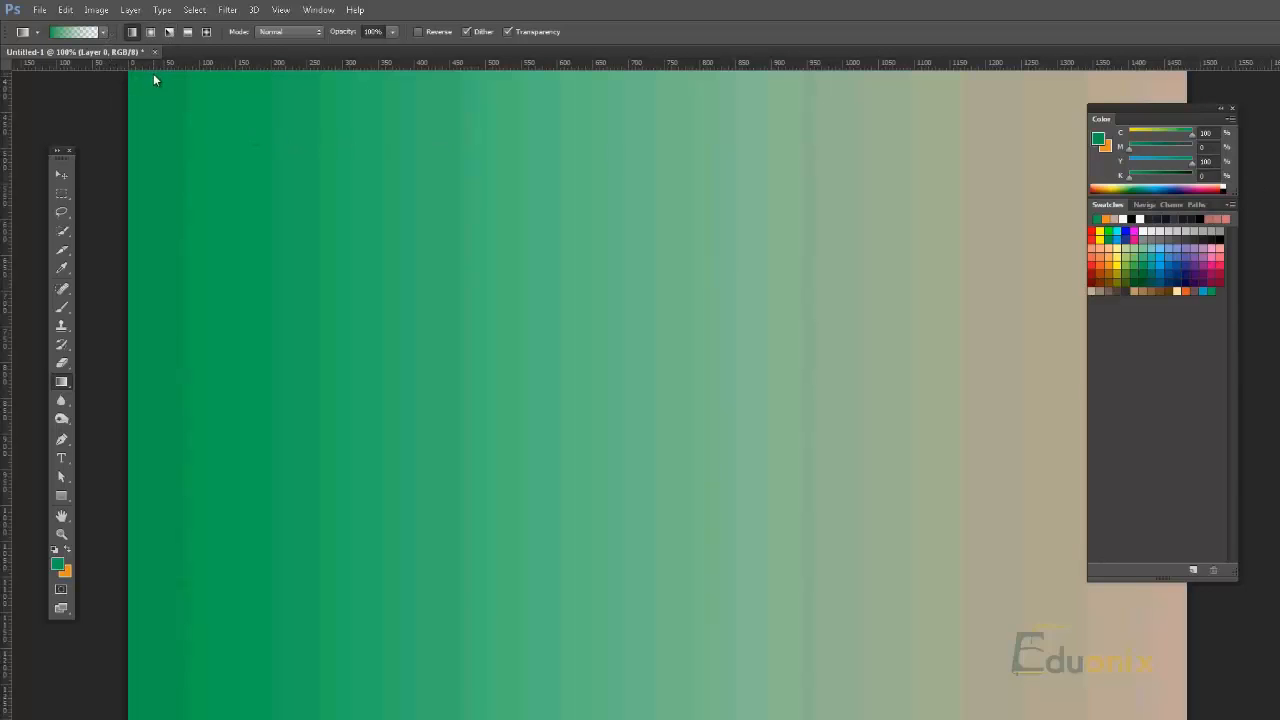
click(1232, 119)
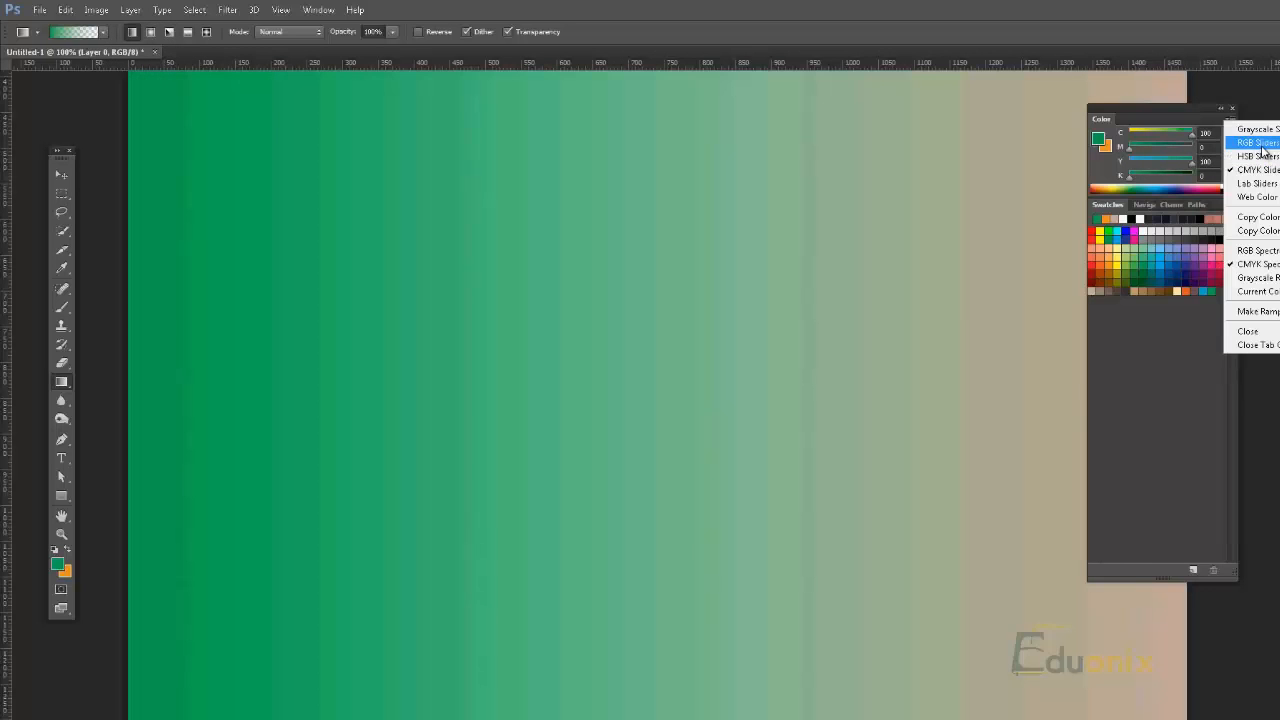
click(1260, 143)
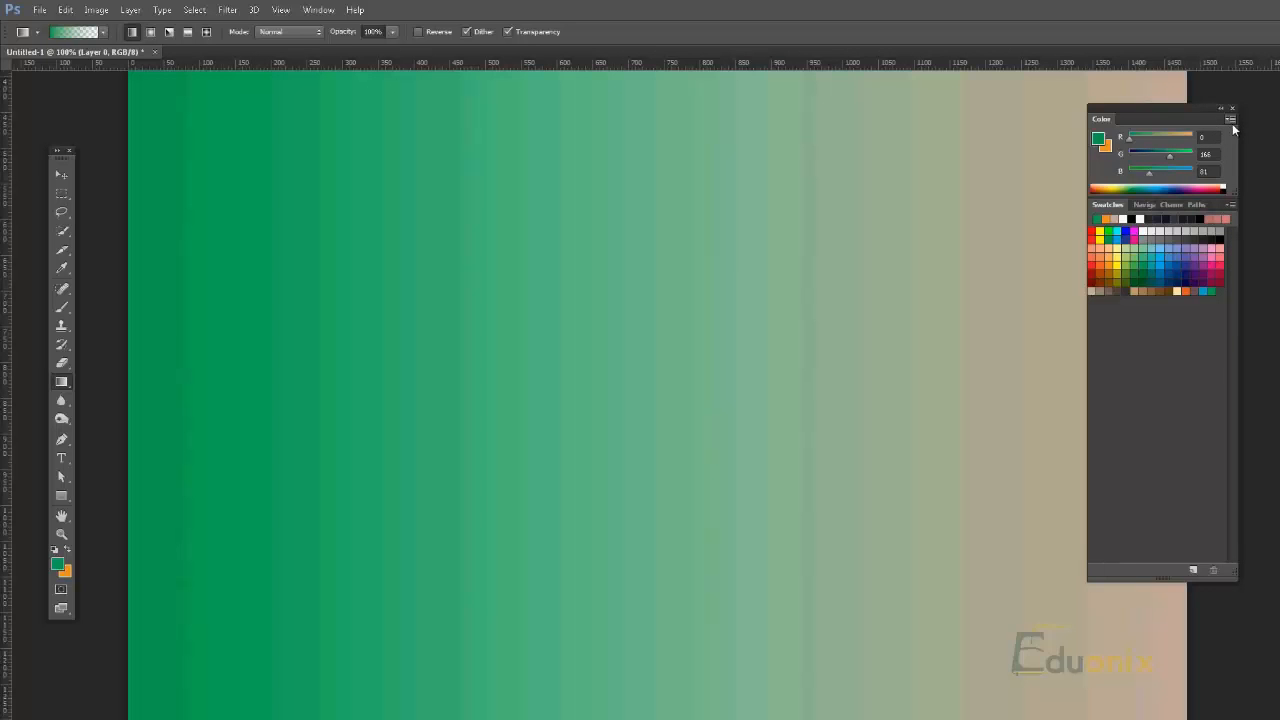
click(1231, 119)
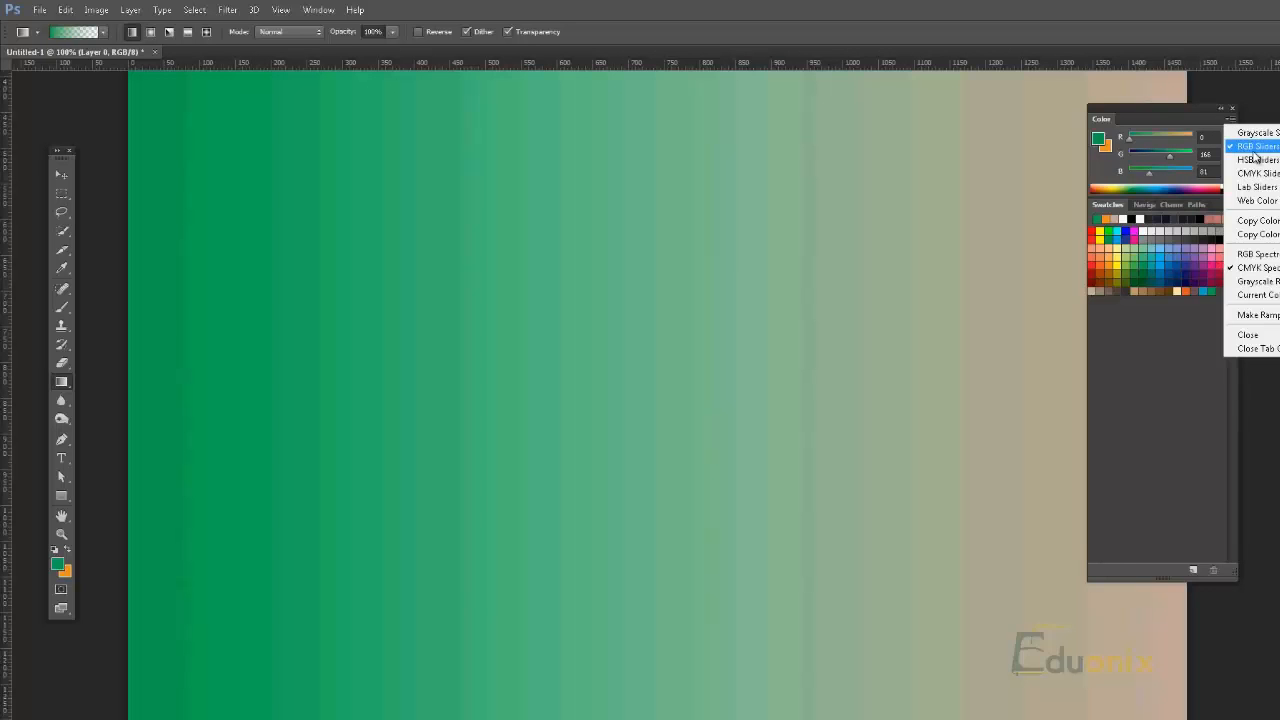
click(1099, 176)
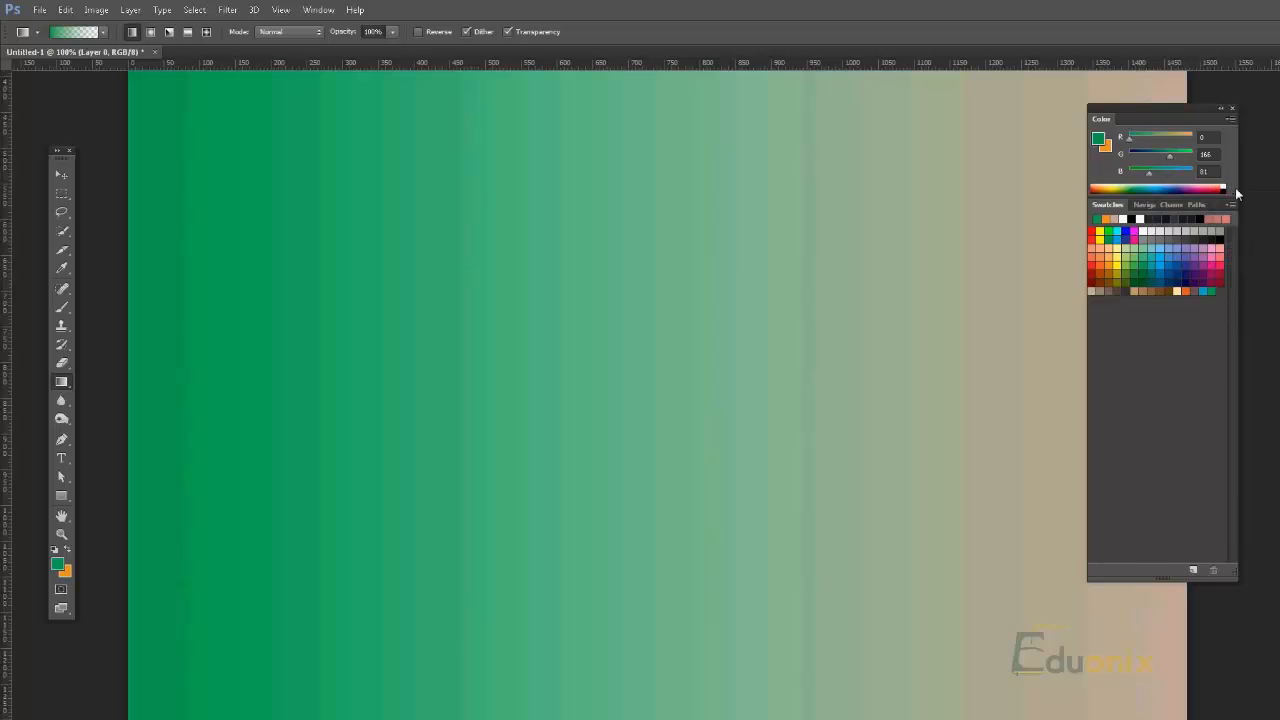
Detach the floating Color panel from the Swatches group, place it over the canvas and switch it to HSB Sliders
drag(1238, 208, 1246, 280)
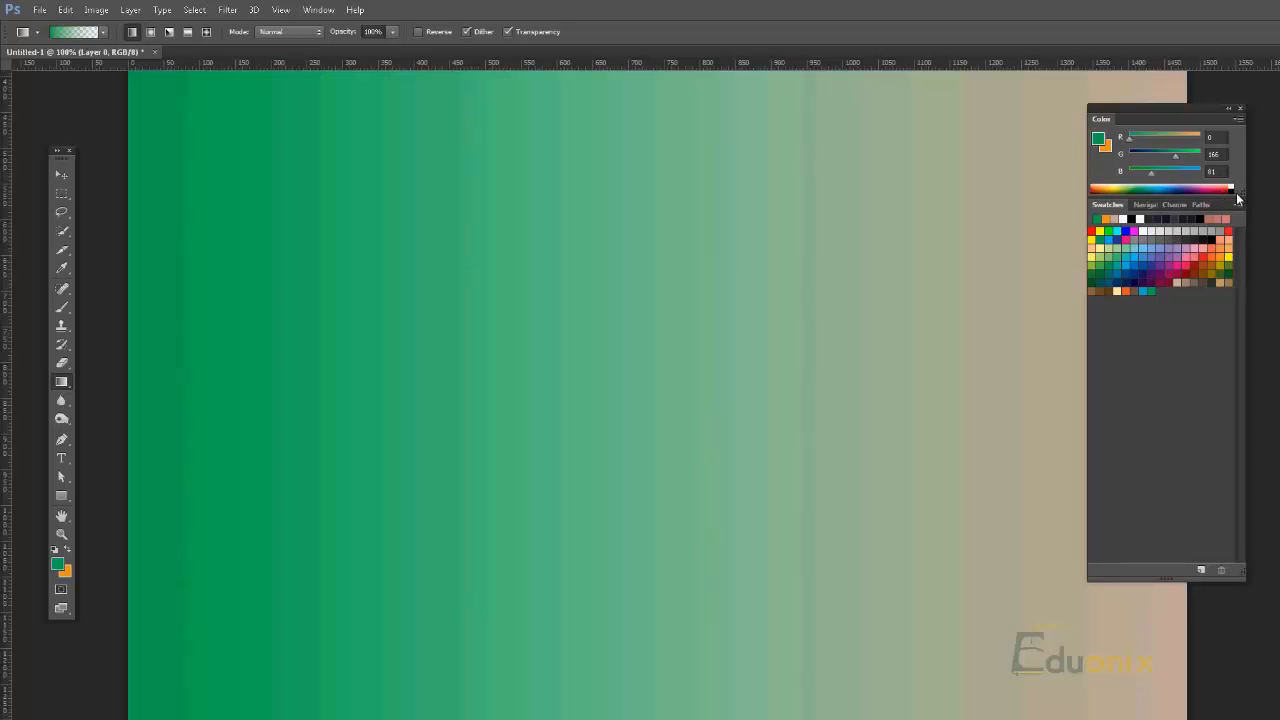
drag(1208, 116, 837, 116)
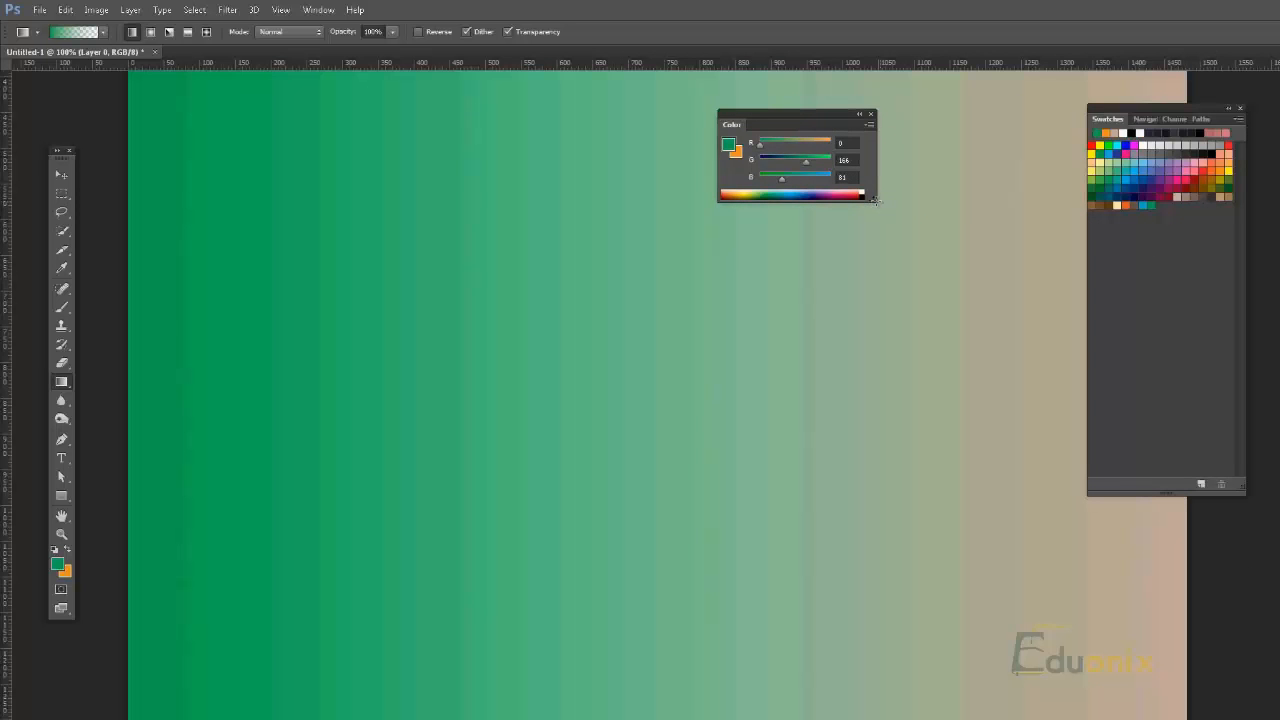
click(872, 124)
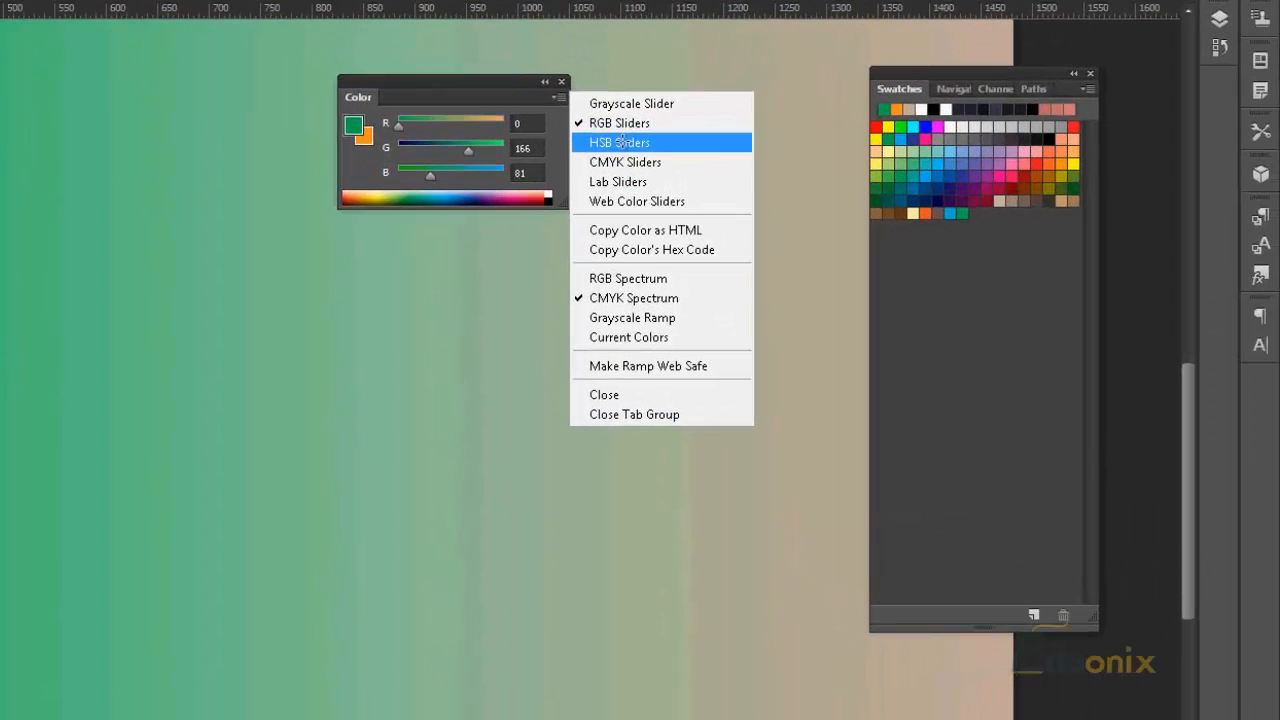
click(617, 142)
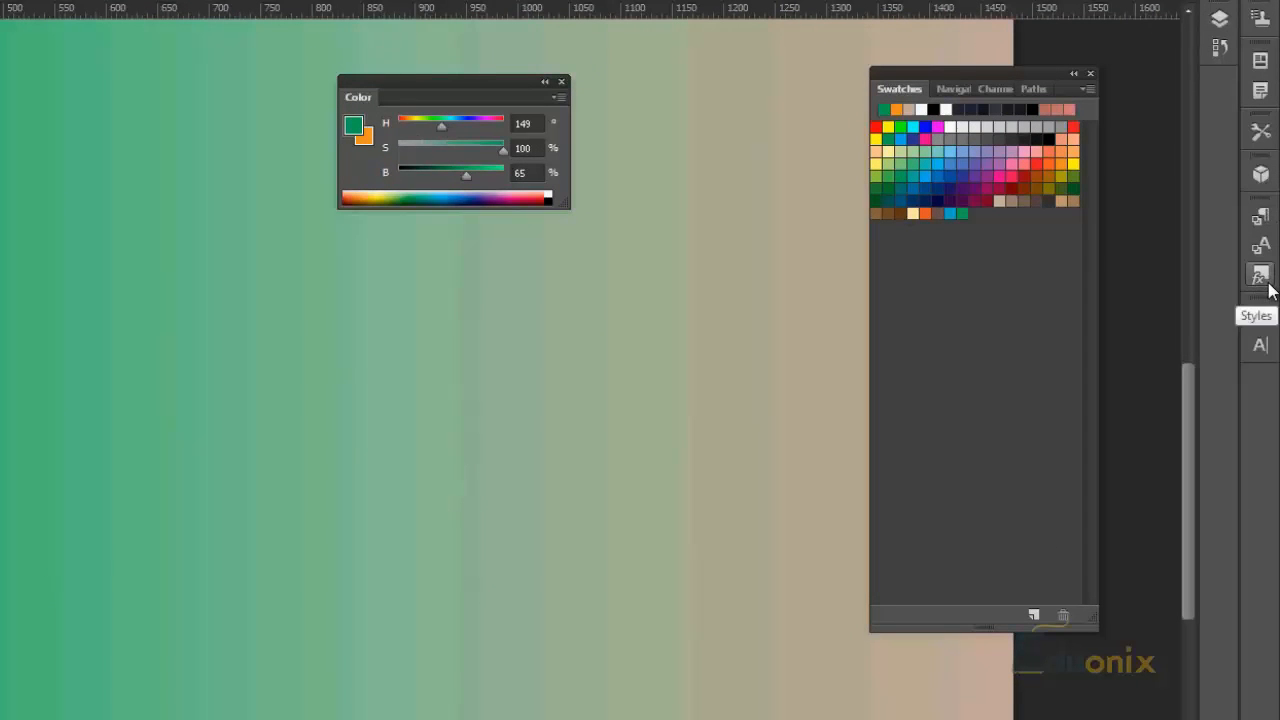
Add a new layer above Layer 0 and fill it with the green foreground colour
click(1219, 18)
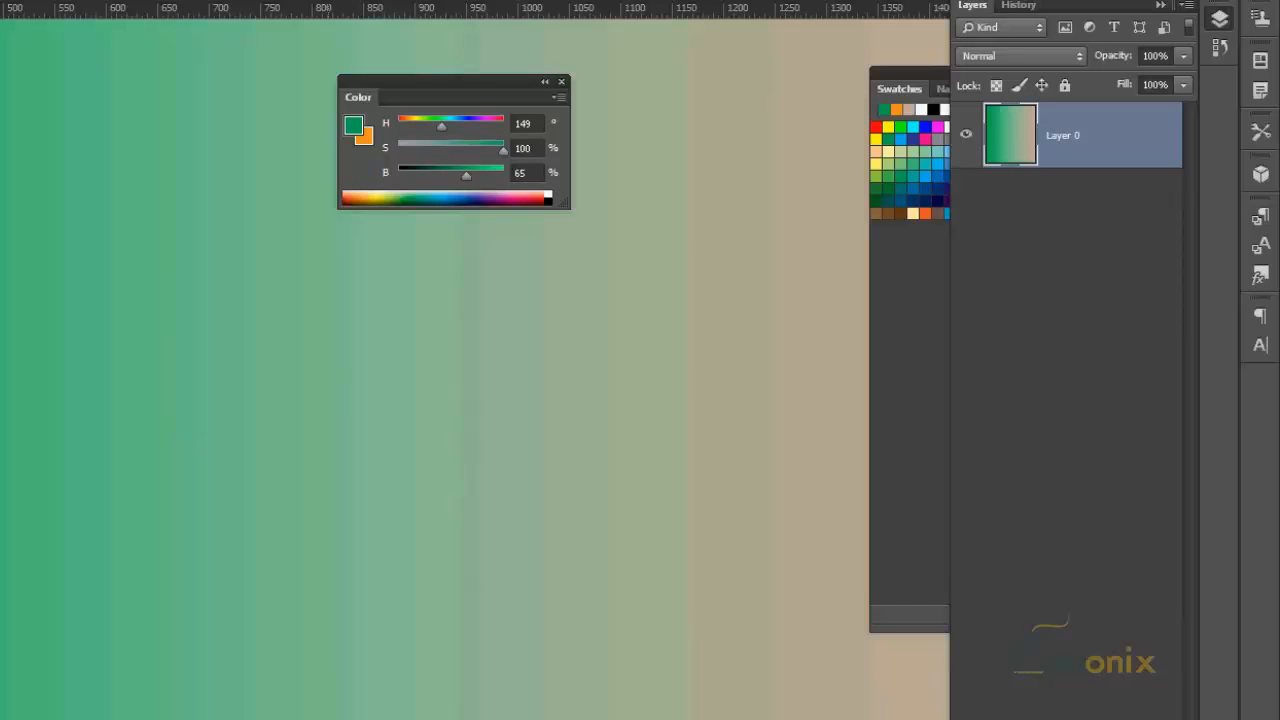
click(2, 580)
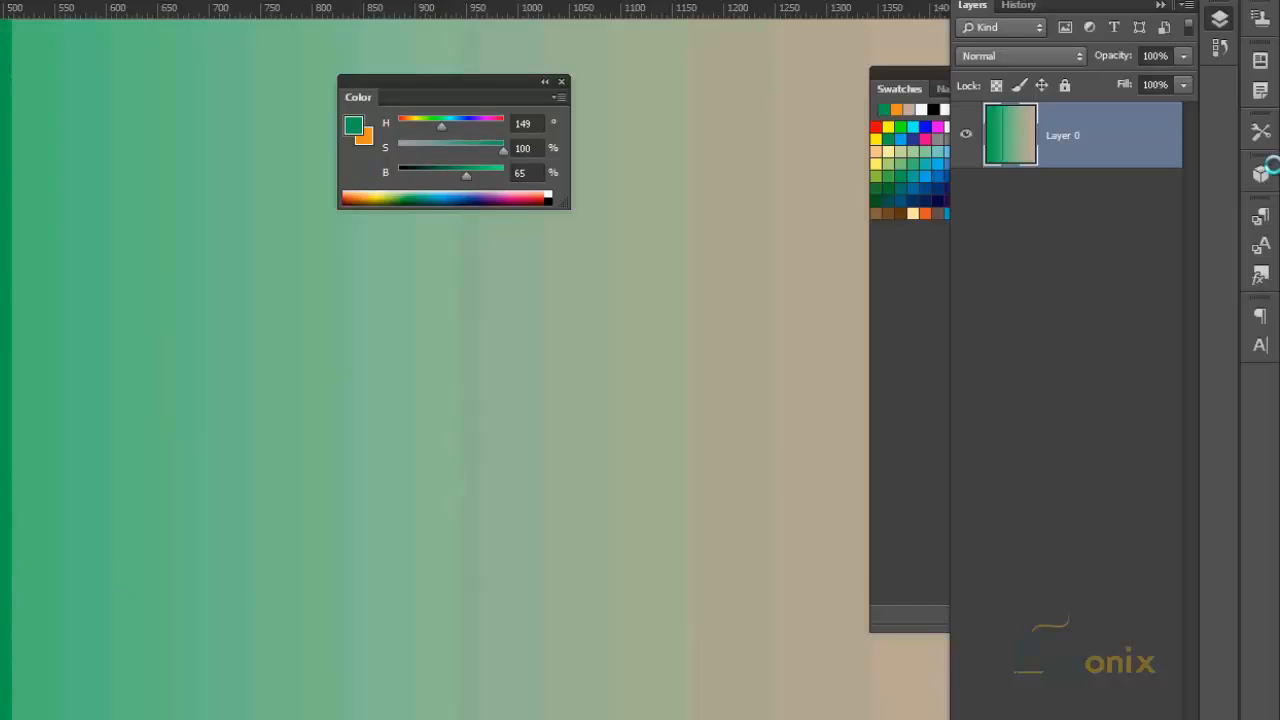
key(ctrl+shift+alt+n)
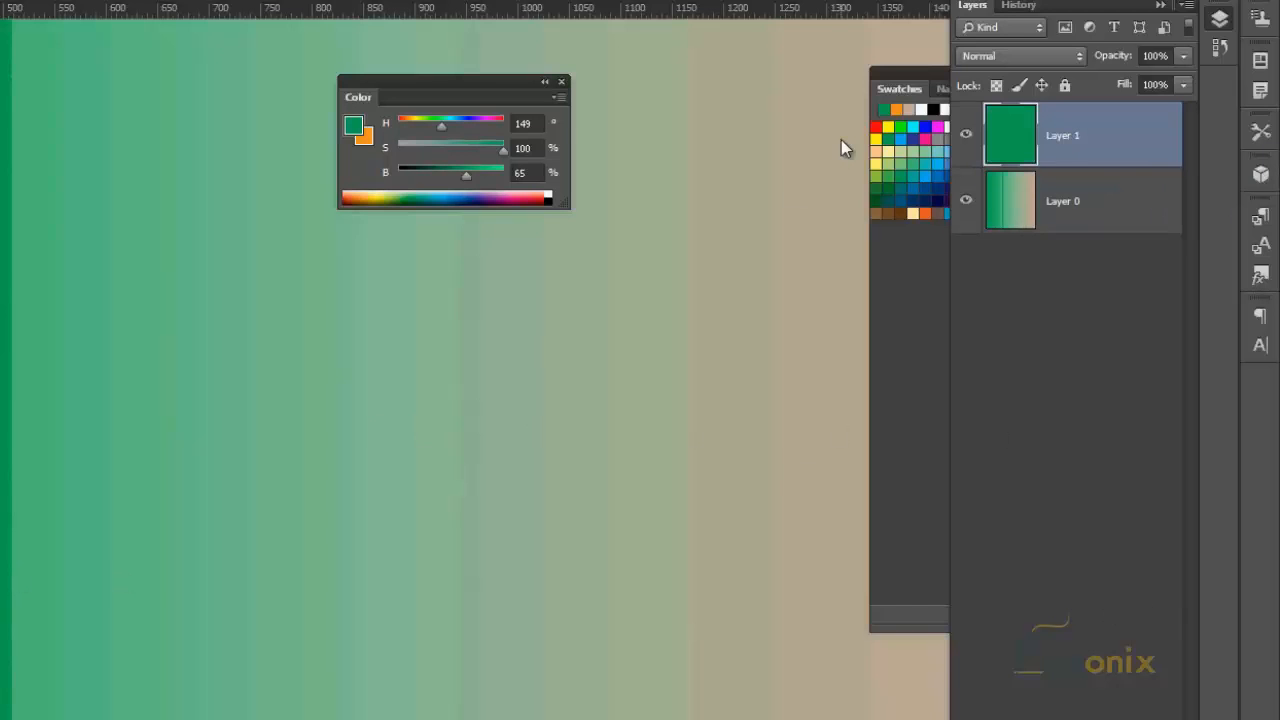
key(alt+BackSpace)
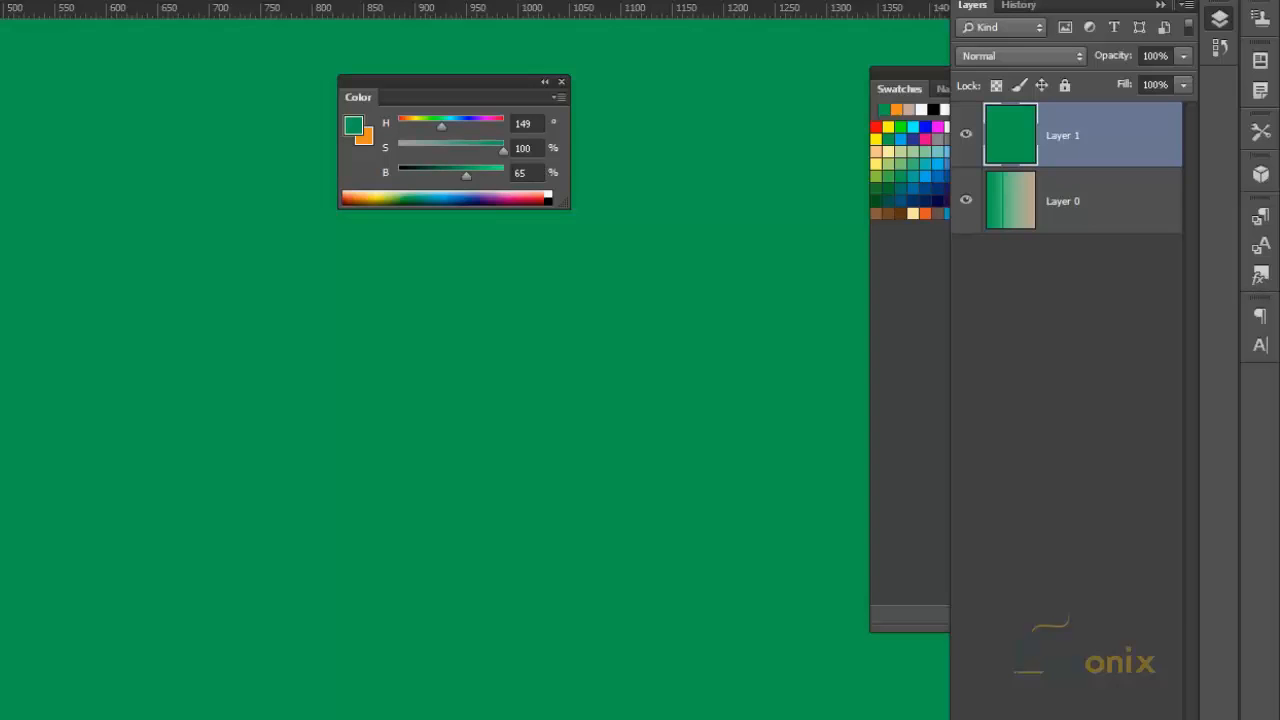
Add a Hue/Saturation adjustment layer above Layer 1 and move its properties clear for editing
click(1070, 719)
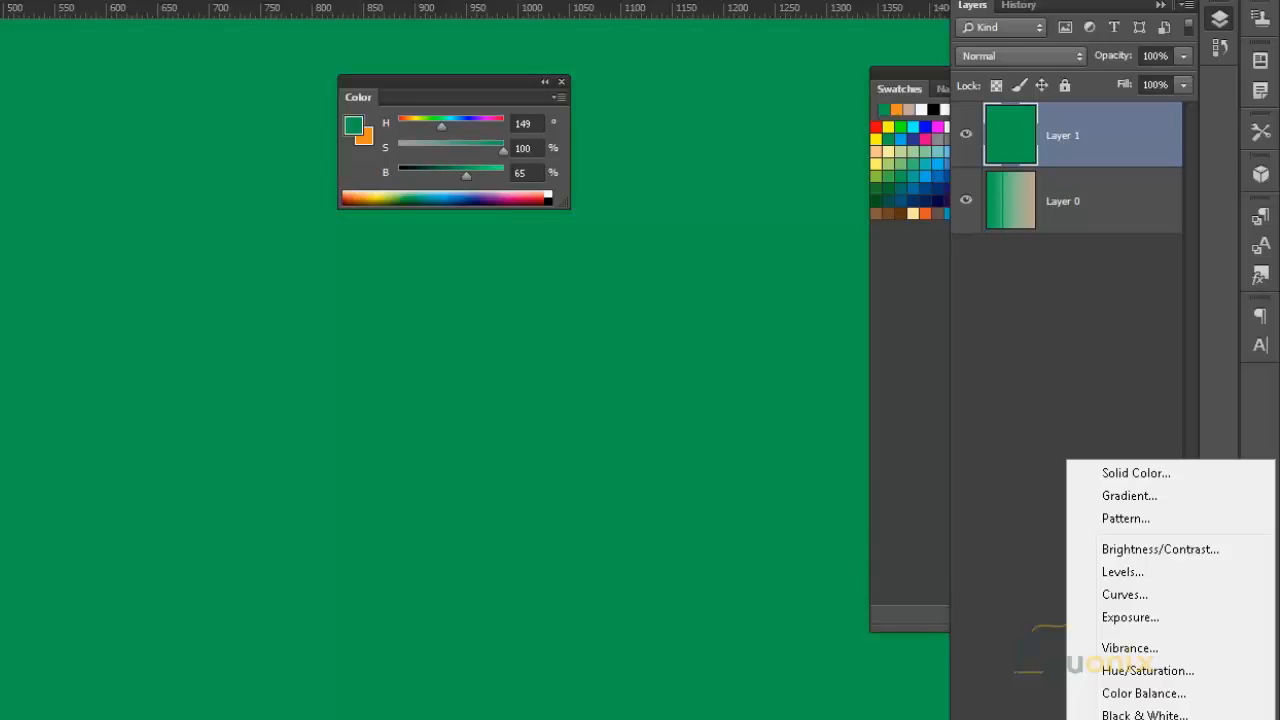
click(1136, 677)
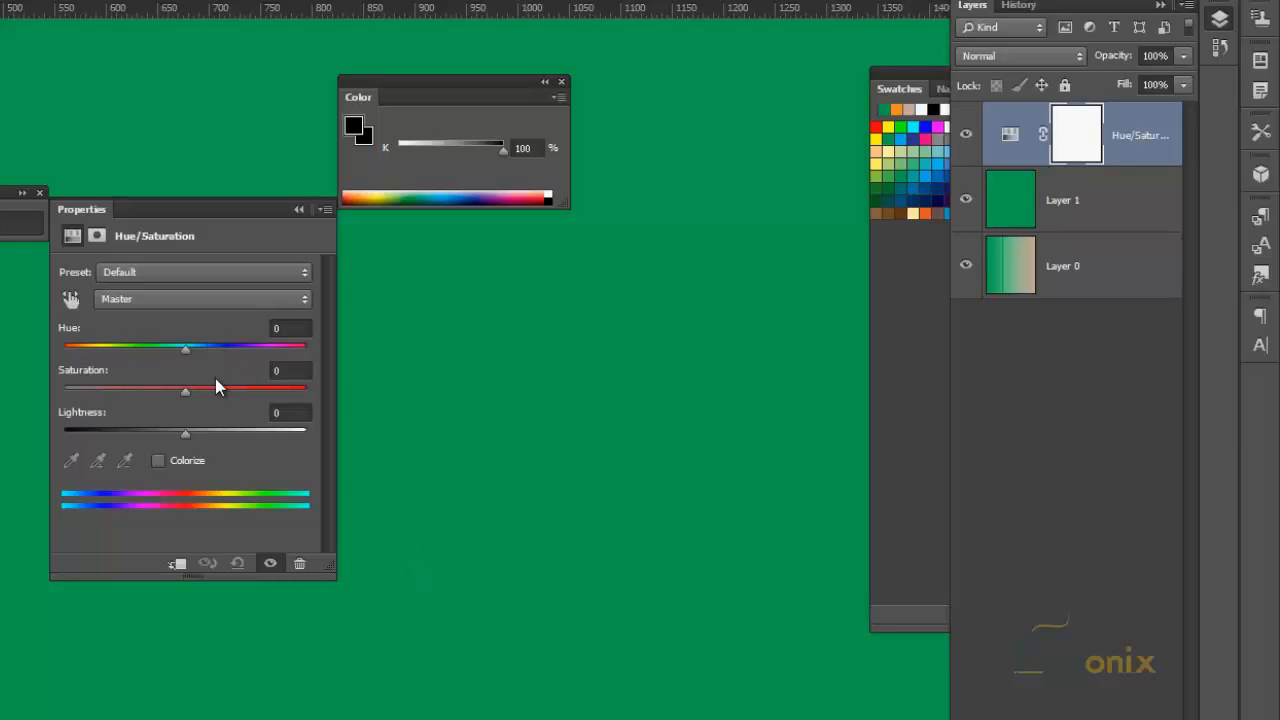
drag(164, 206, 197, 260)
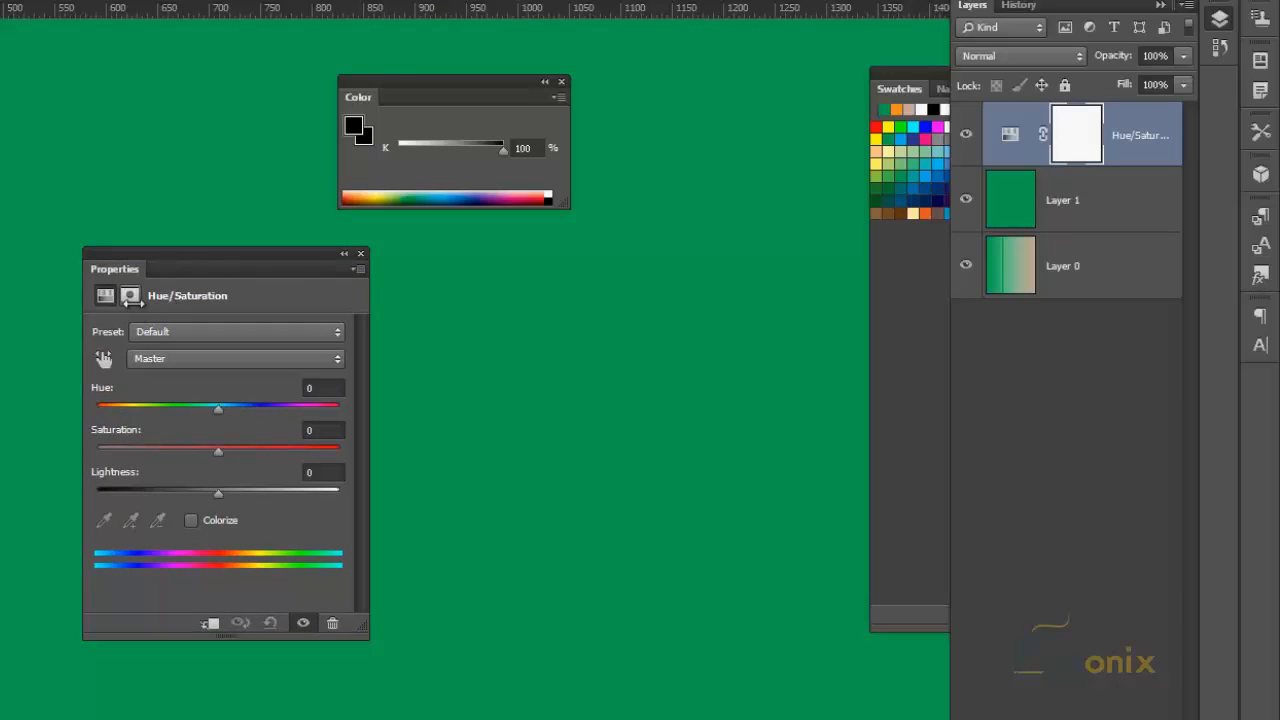
click(358, 270)
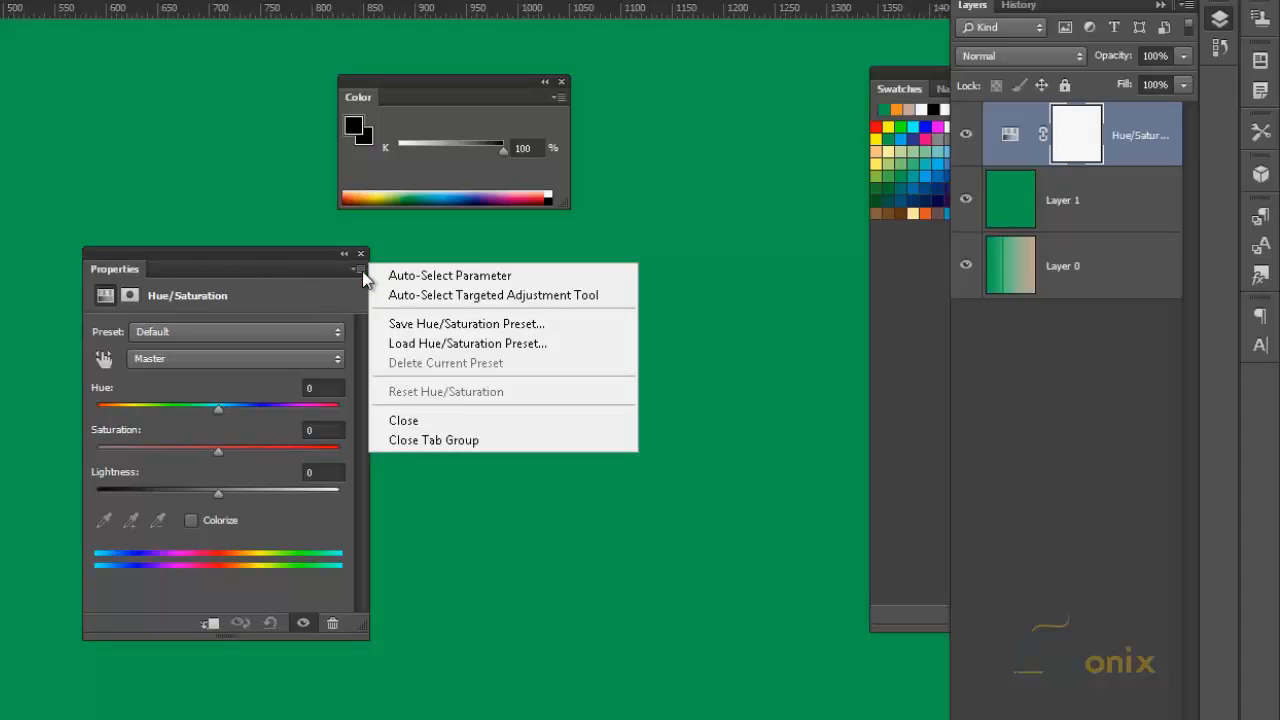
click(361, 270)
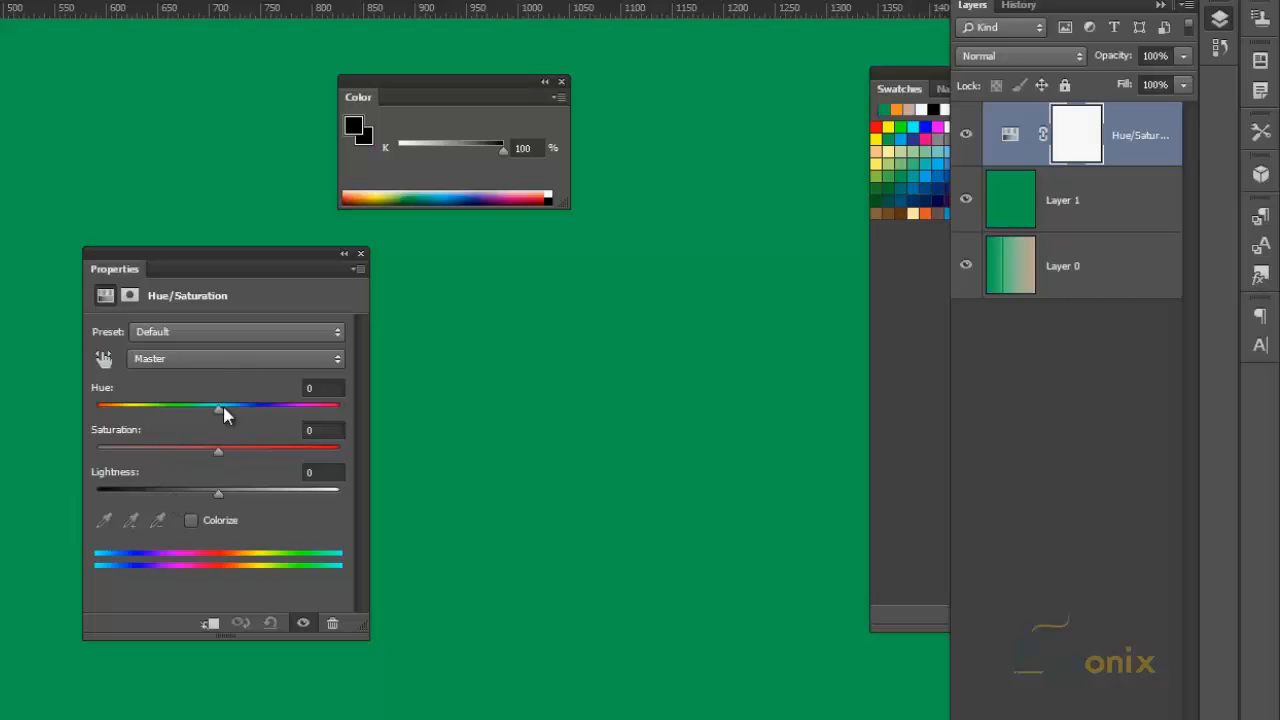
Try a hue of +1 on the adjustment, and test saturation at -100, at 0 and towards the maximum
mouse_move(220, 410)
mouse_down()
mouse_move(303, 411)
mouse_move(95, 410)
mouse_move(306, 414)
mouse_move(203, 414)
mouse_move(220, 412)
mouse_up()
drag(218, 448, 98, 460)
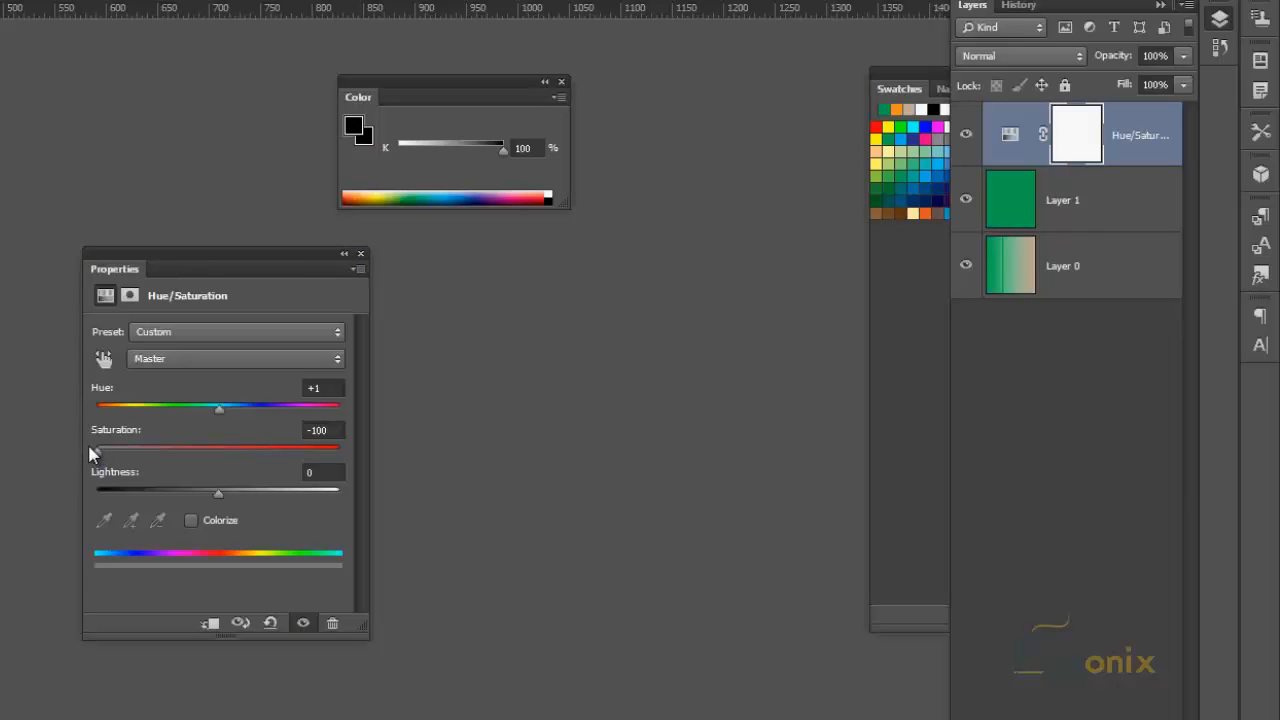
drag(92, 452, 218, 438)
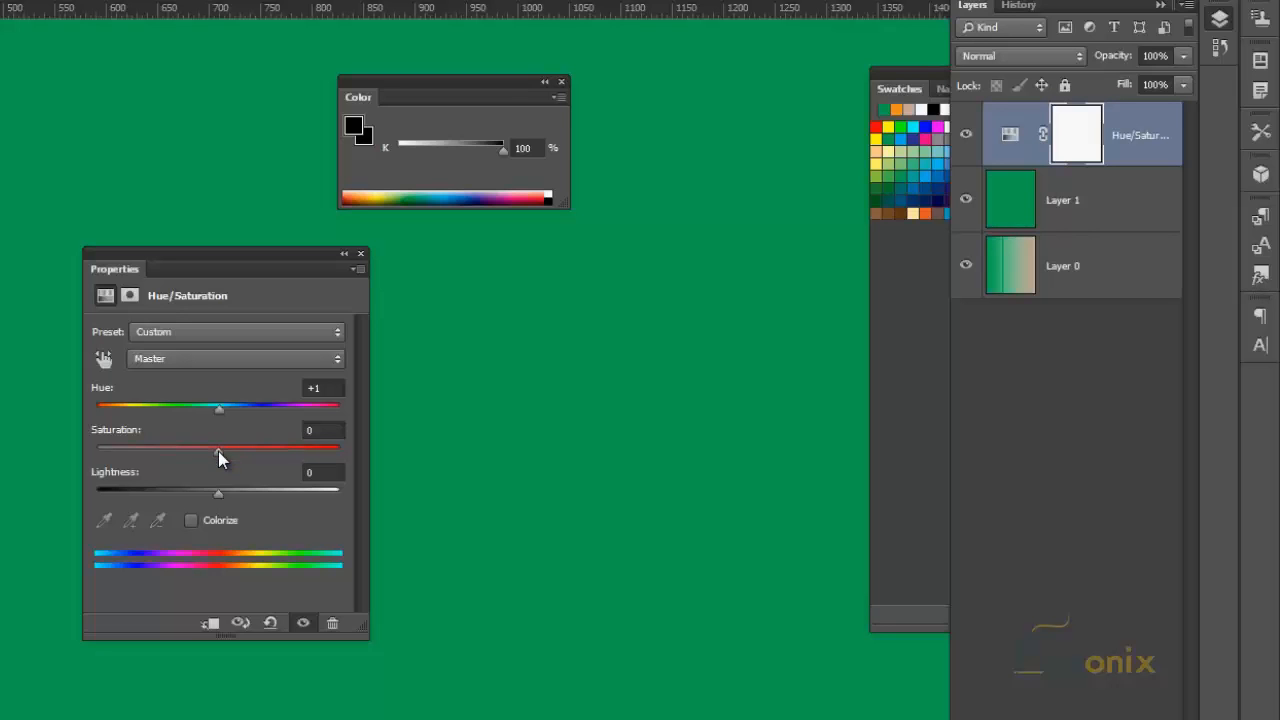
drag(218, 451, 390, 462)
Enable Colorize on the Hue/Saturation adjustment and raise its saturation to 100, keeping lightness at 0
click(193, 521)
drag(158, 451, 343, 451)
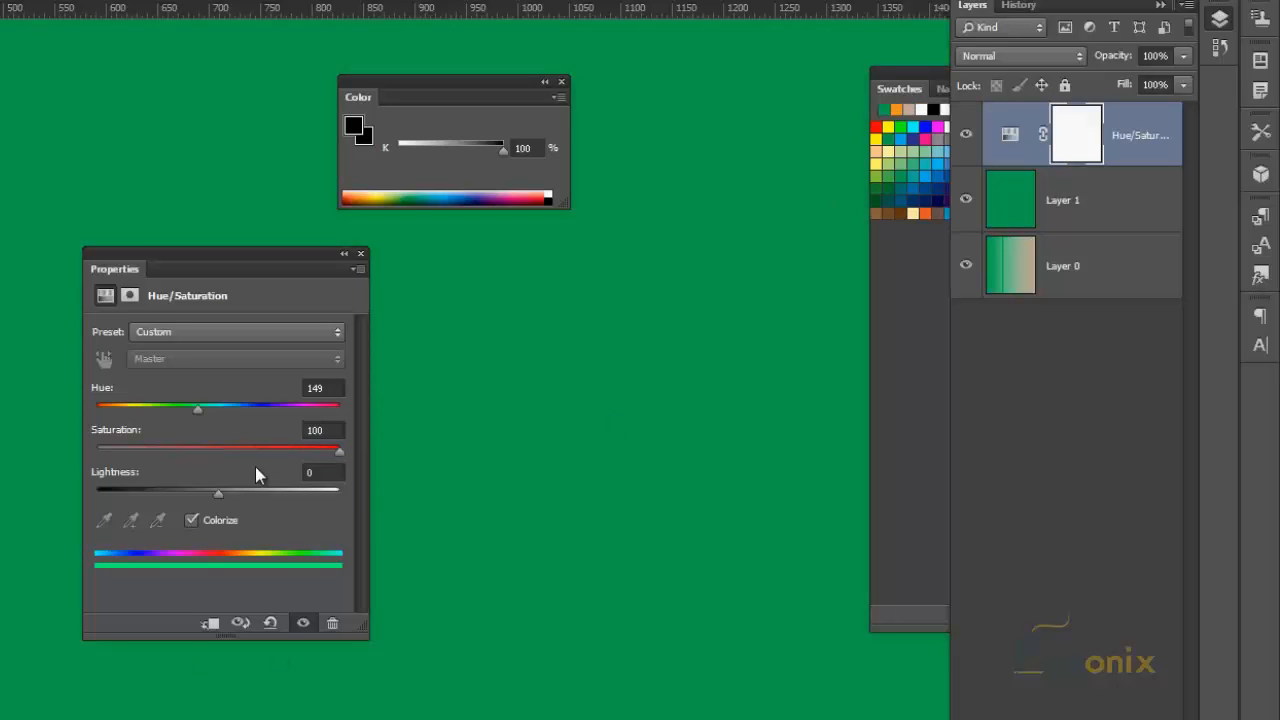
mouse_move(219, 493)
mouse_down()
mouse_move(166, 500)
mouse_move(281, 490)
mouse_move(84, 489)
mouse_move(387, 490)
mouse_move(218, 498)
mouse_up()
Check the colour slider modes available for the adjustment mask, and collapse the Hue/Saturation properties
click(560, 97)
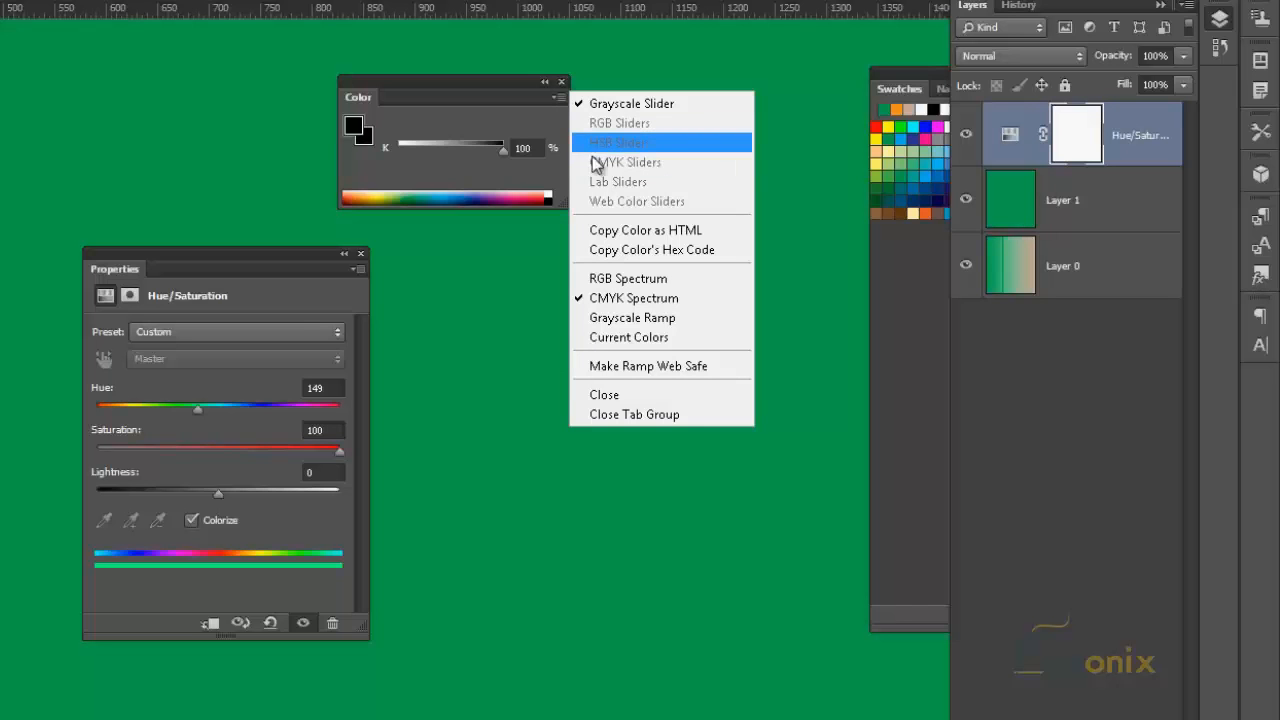
click(325, 283)
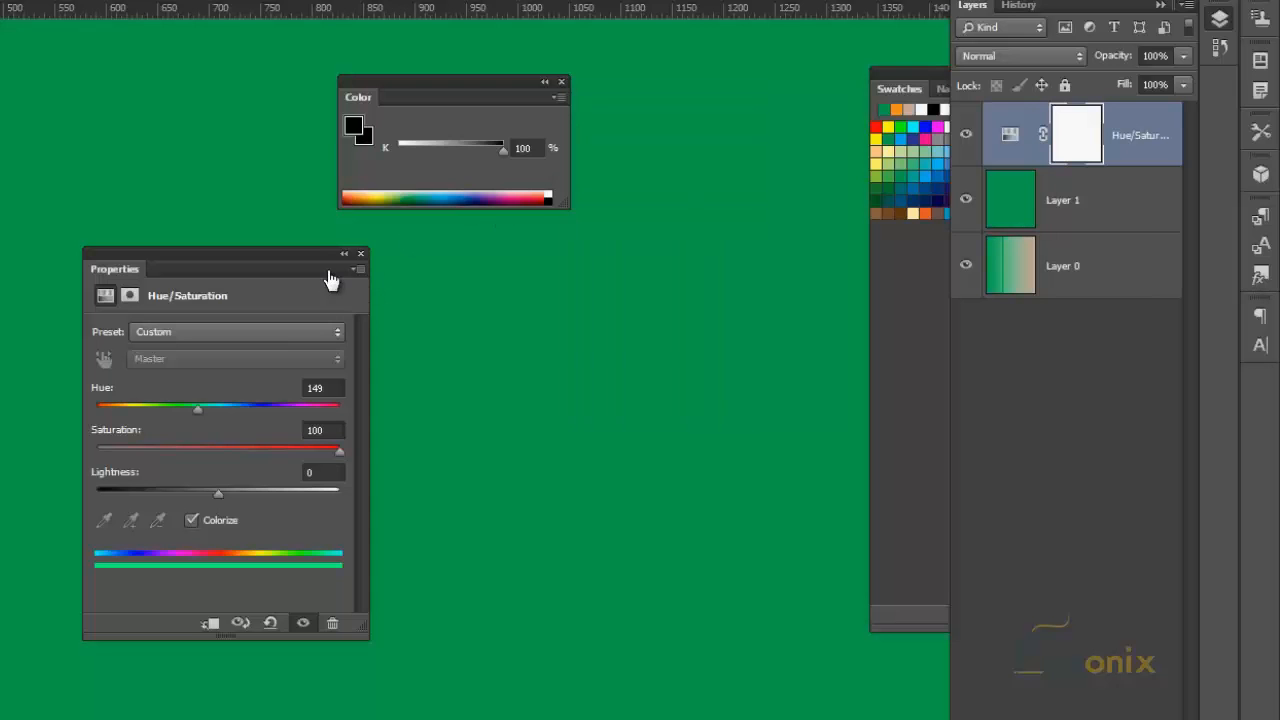
click(359, 269)
click(357, 262)
click(345, 255)
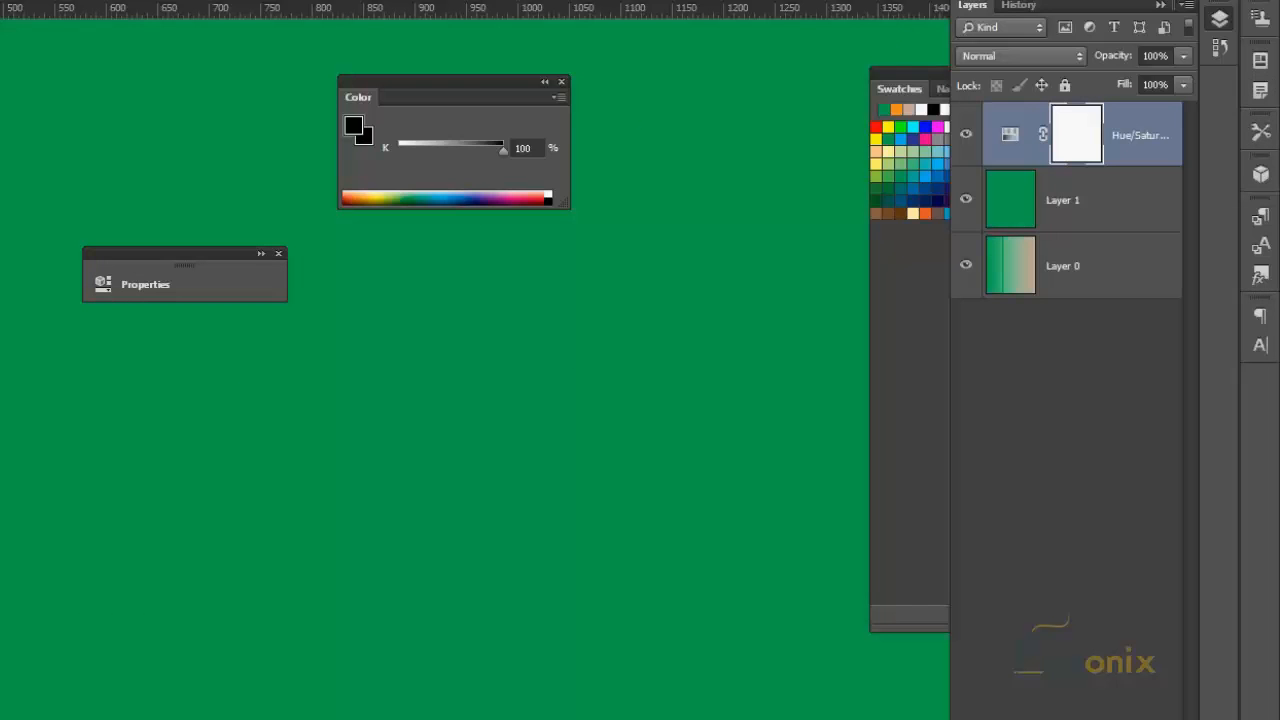
Set the colour ramp to RGB Spectrum, hide the Hue/Saturation layer and select Layer 1
click(560, 96)
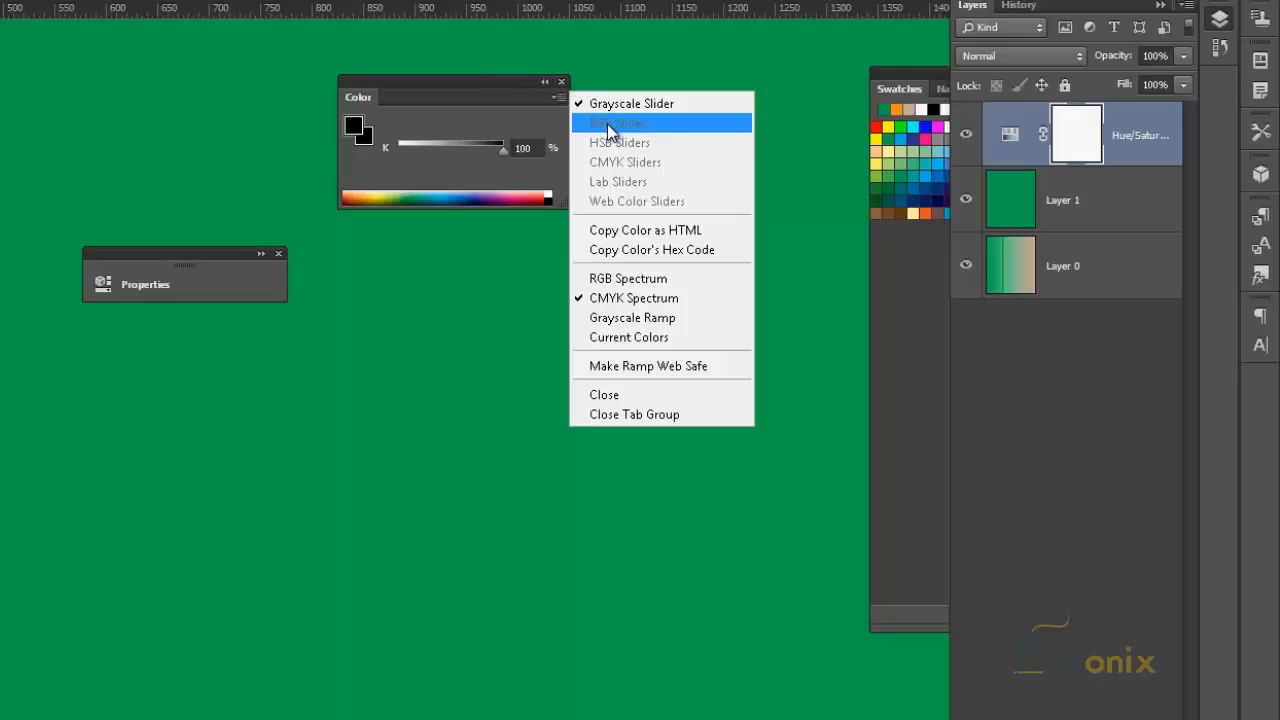
click(625, 280)
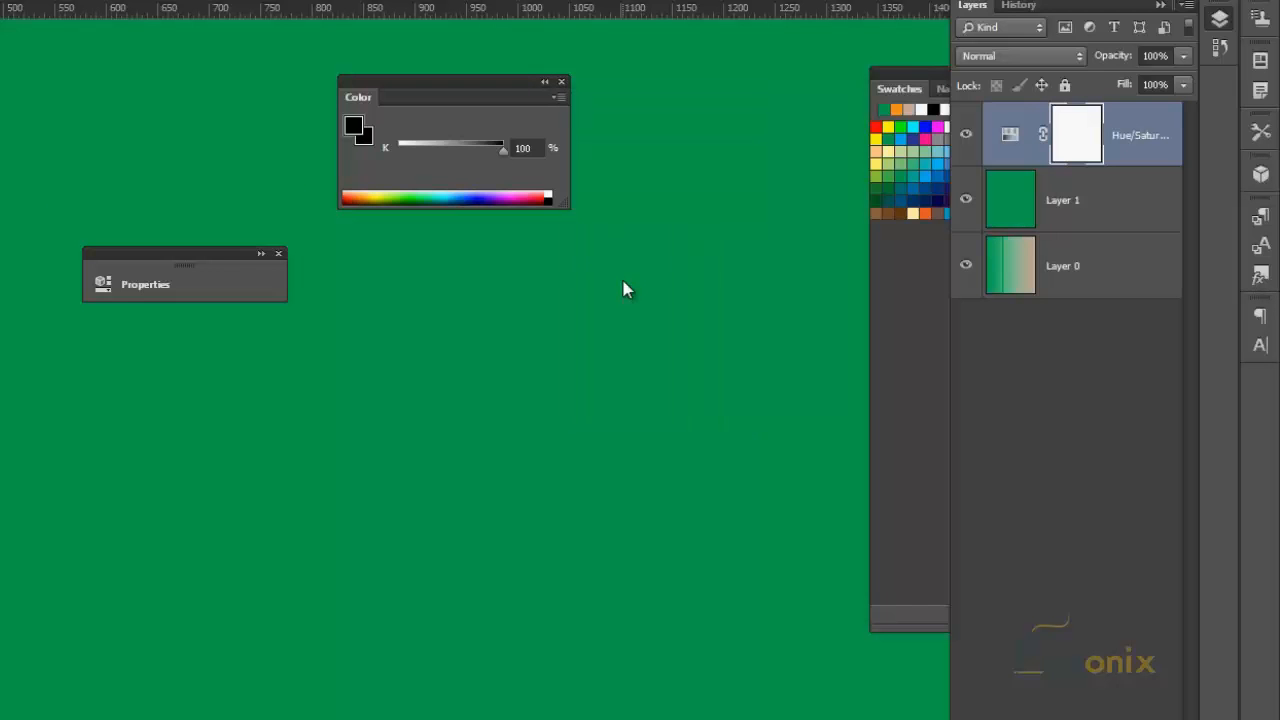
click(561, 97)
click(219, 270)
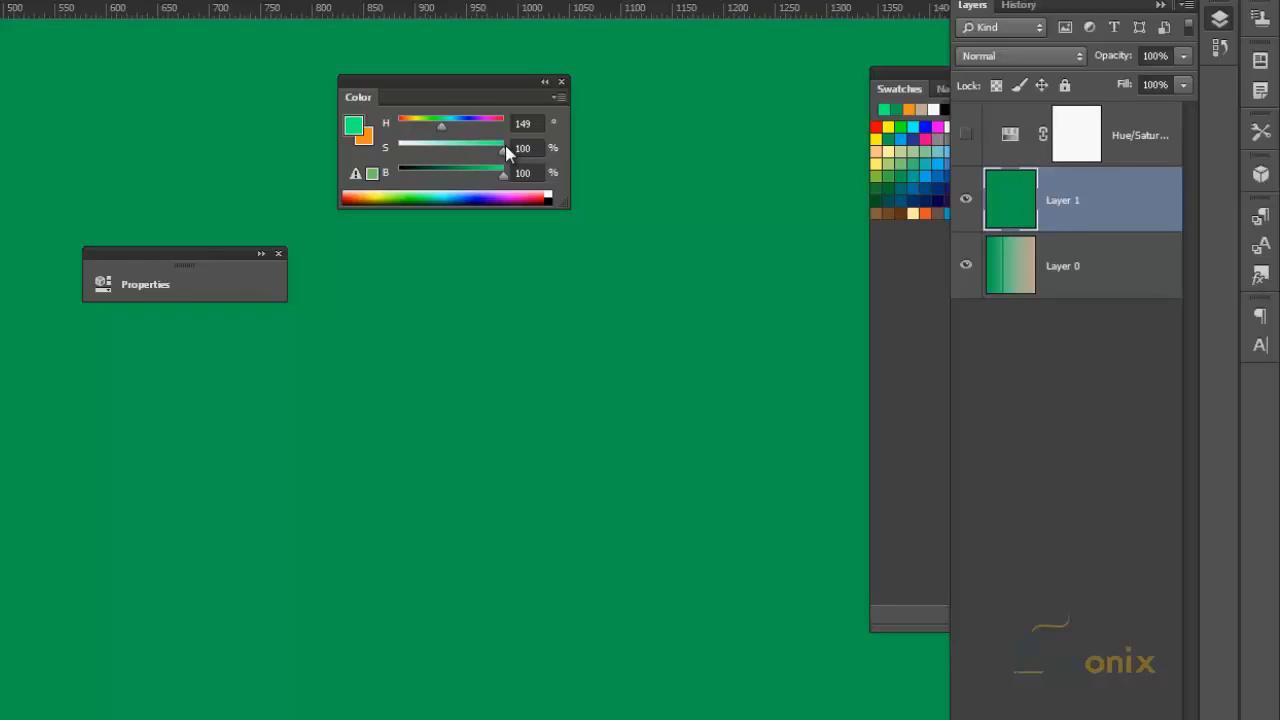
Fill Layer 1 with the green foreground colour at 50% saturation, and refill it at 100% saturation
drag(505, 151, 454, 155)
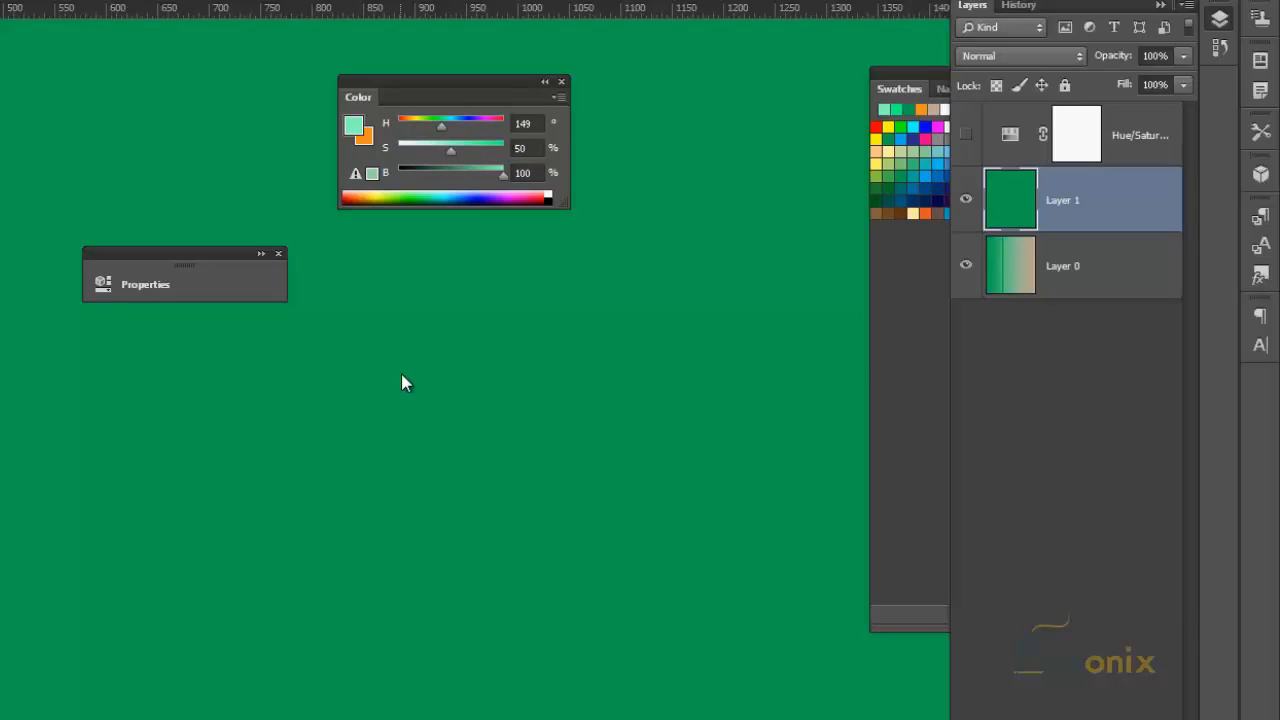
key(alt+BackSpace)
drag(447, 155, 505, 153)
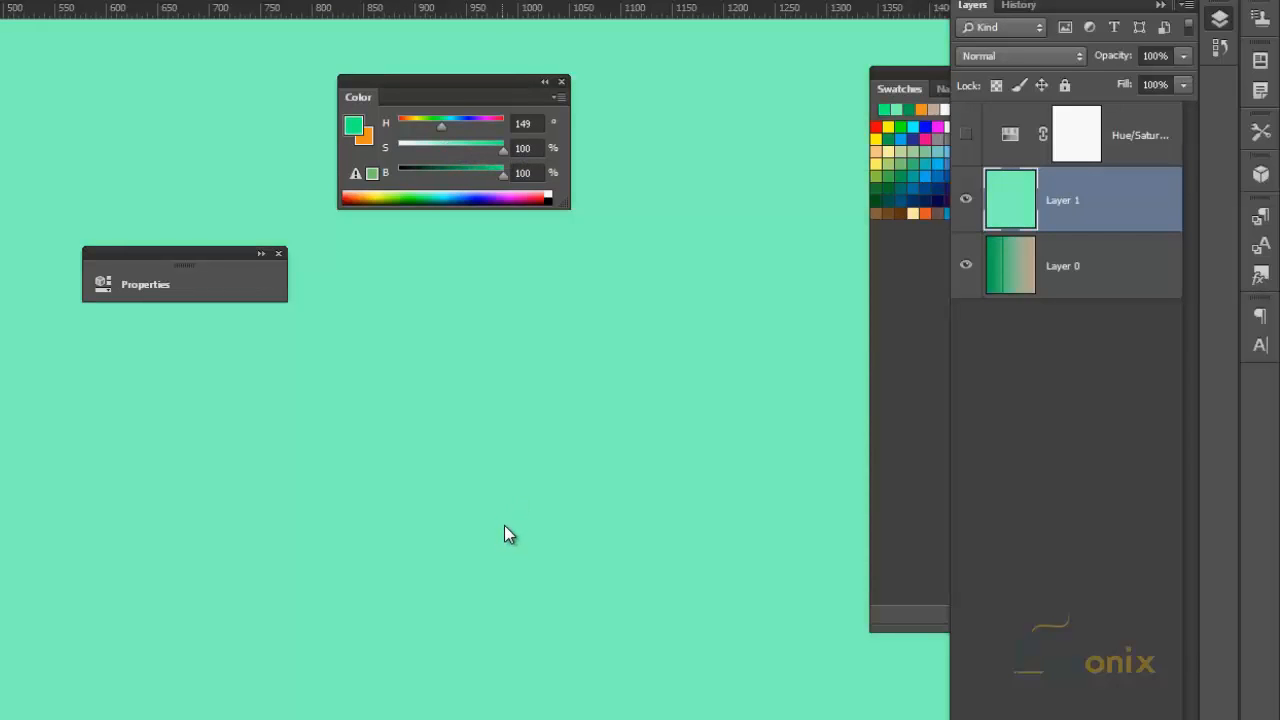
key(alt+BackSpace)
Fill Layer 1 with the green foreground colour at 44% brightness, and refill it at 100% brightness
drag(500, 172, 445, 176)
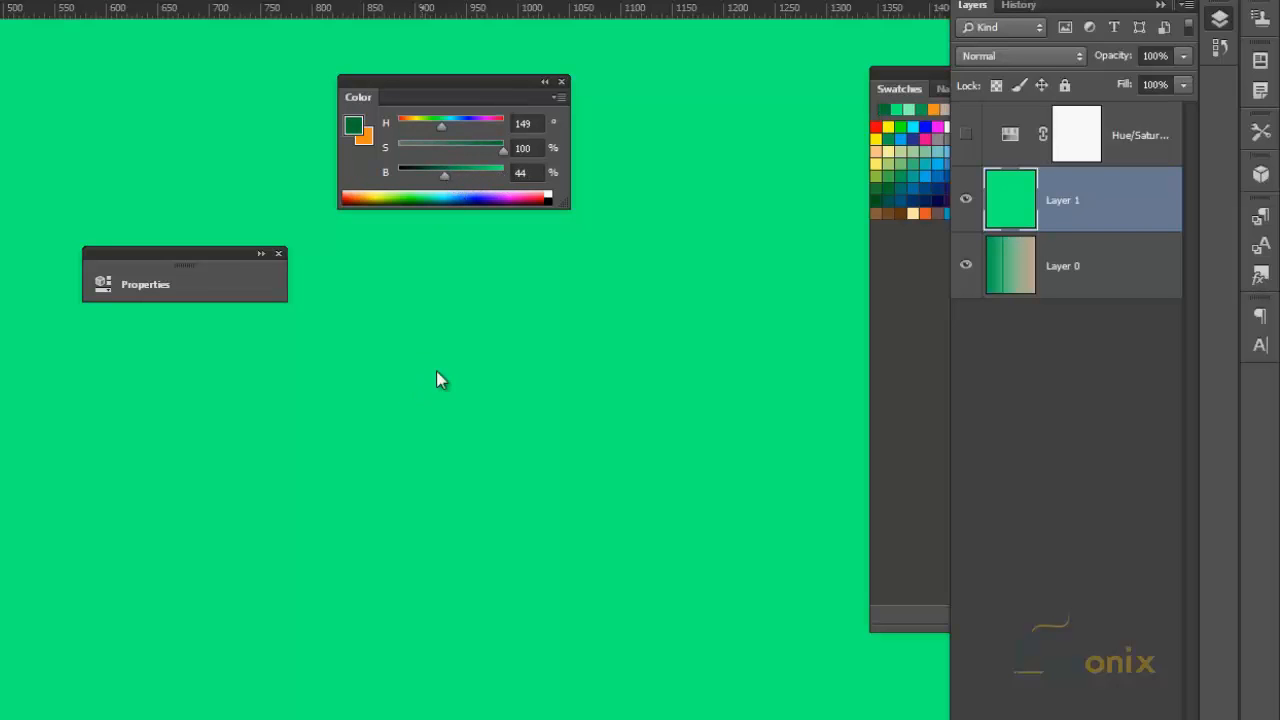
key(alt+BackSpace)
drag(446, 176, 577, 194)
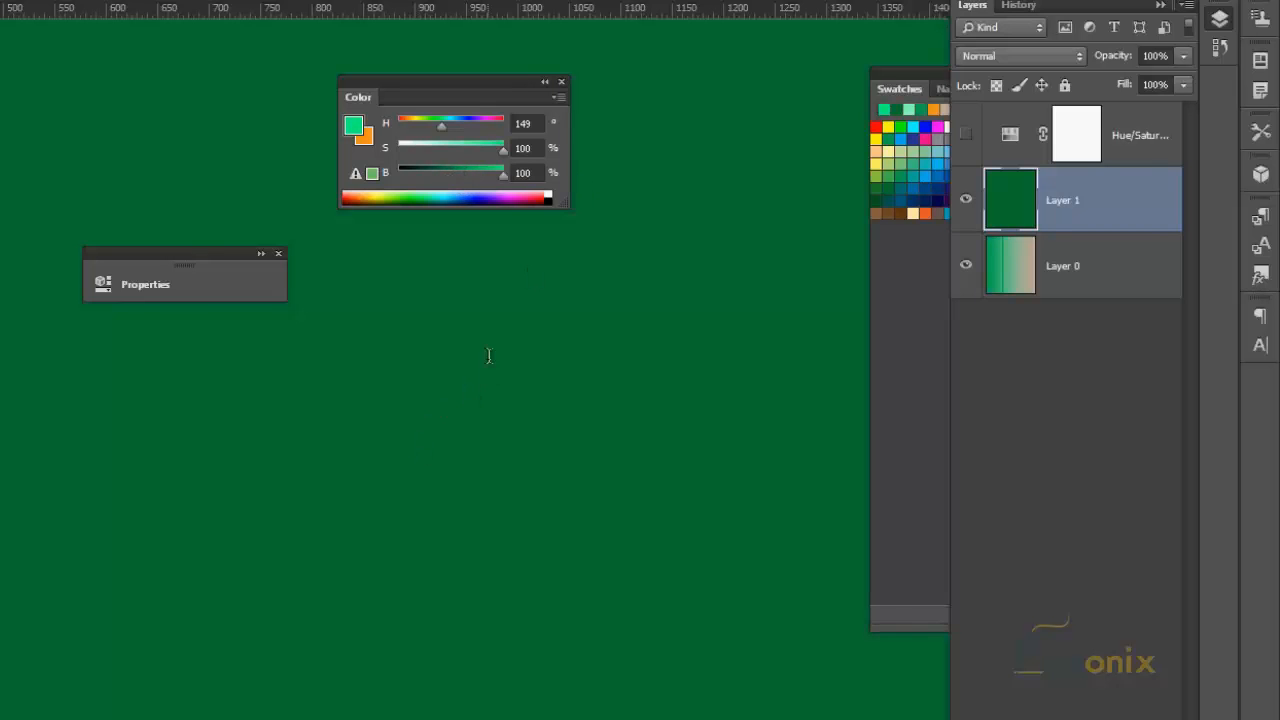
key(alt+BackSpace)
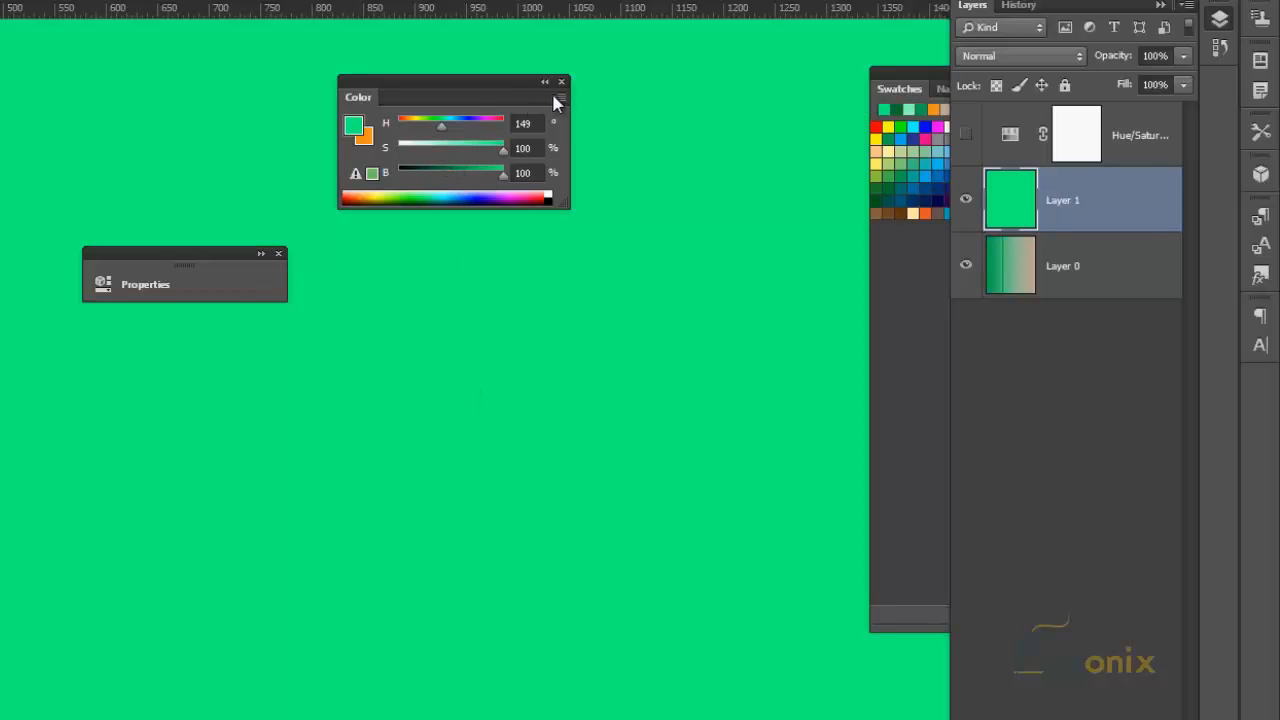
Move the HSB sliders nearer the canvas centre, set the foreground hue to 254° and fill Layer 1 with it
drag(726, 266, 727, 266)
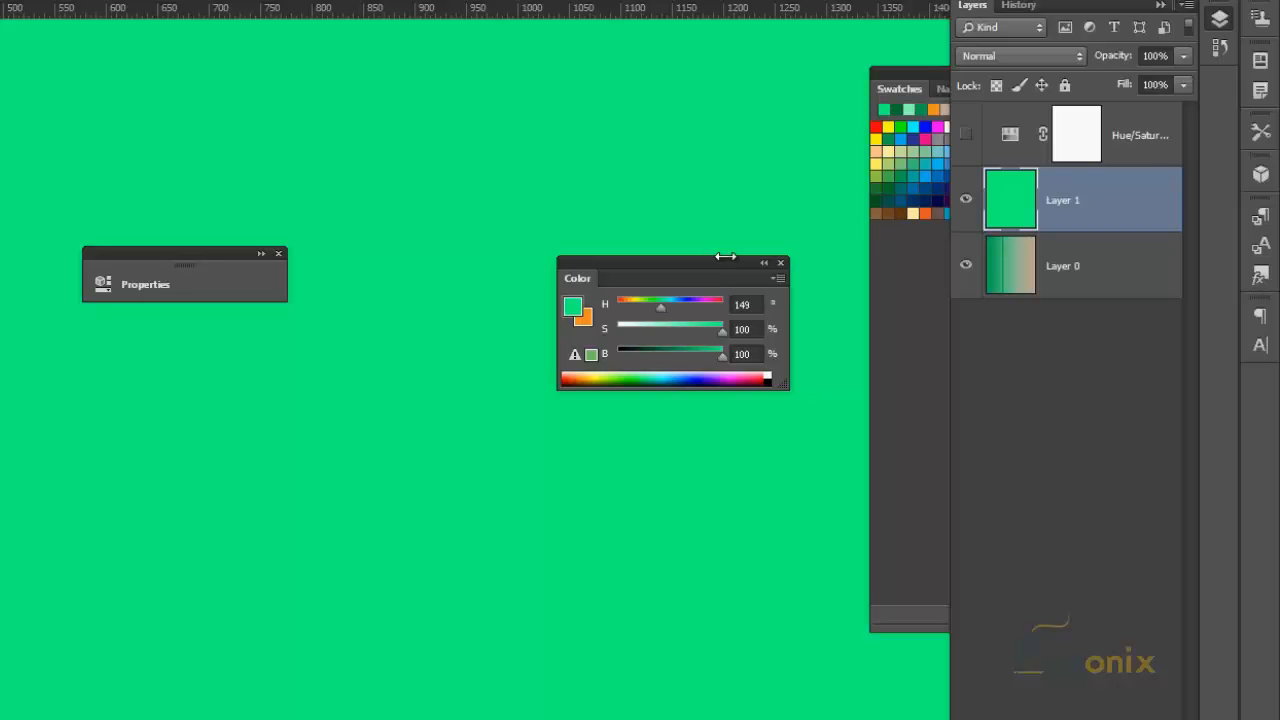
click(778, 279)
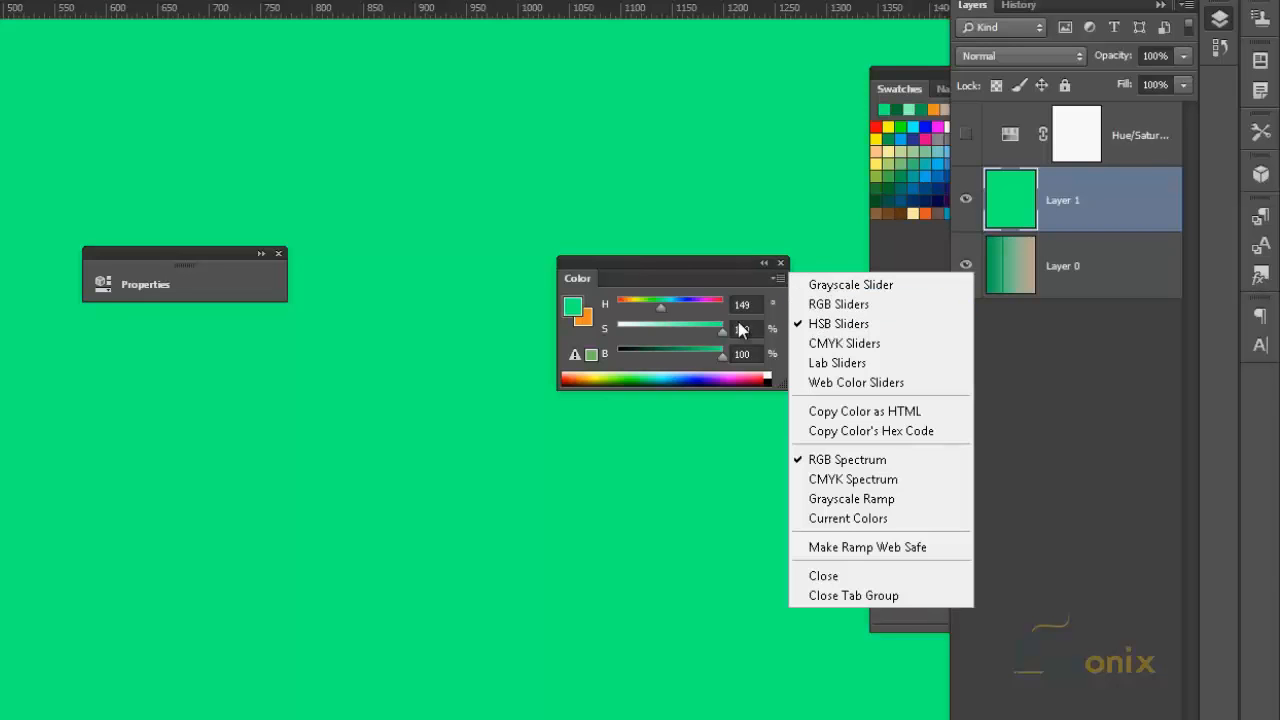
click(664, 308)
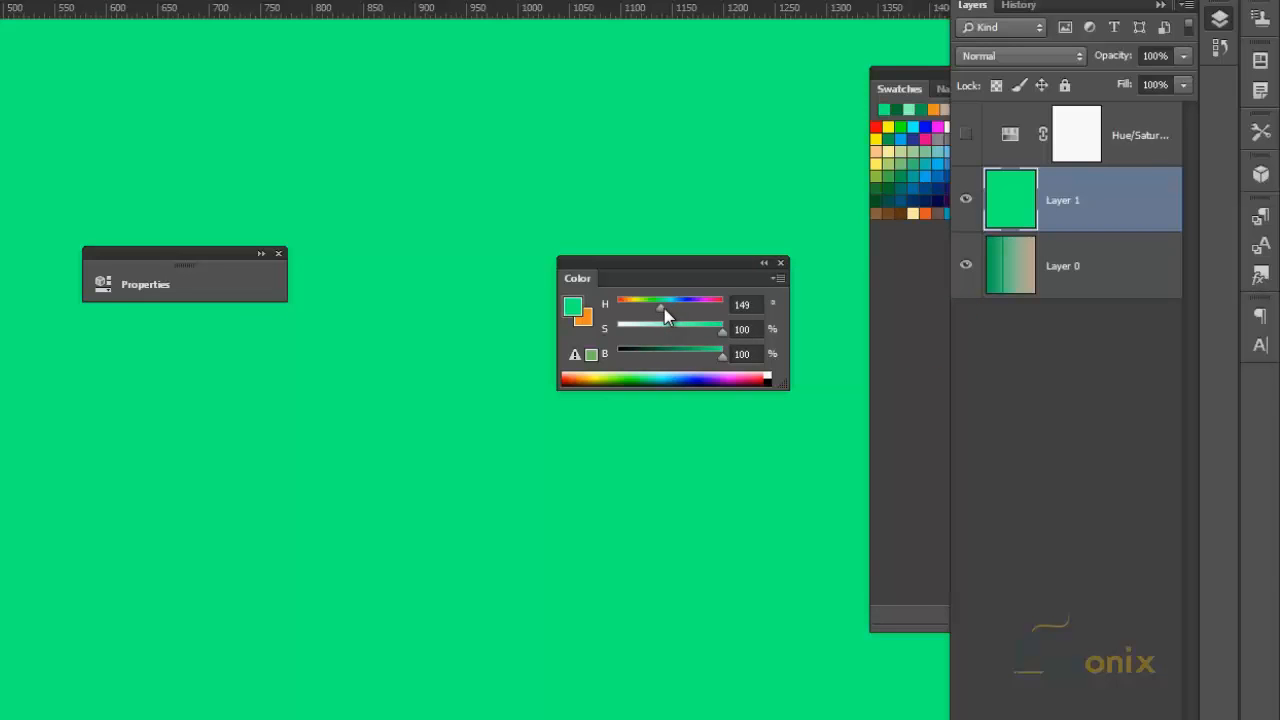
drag(664, 308, 692, 310)
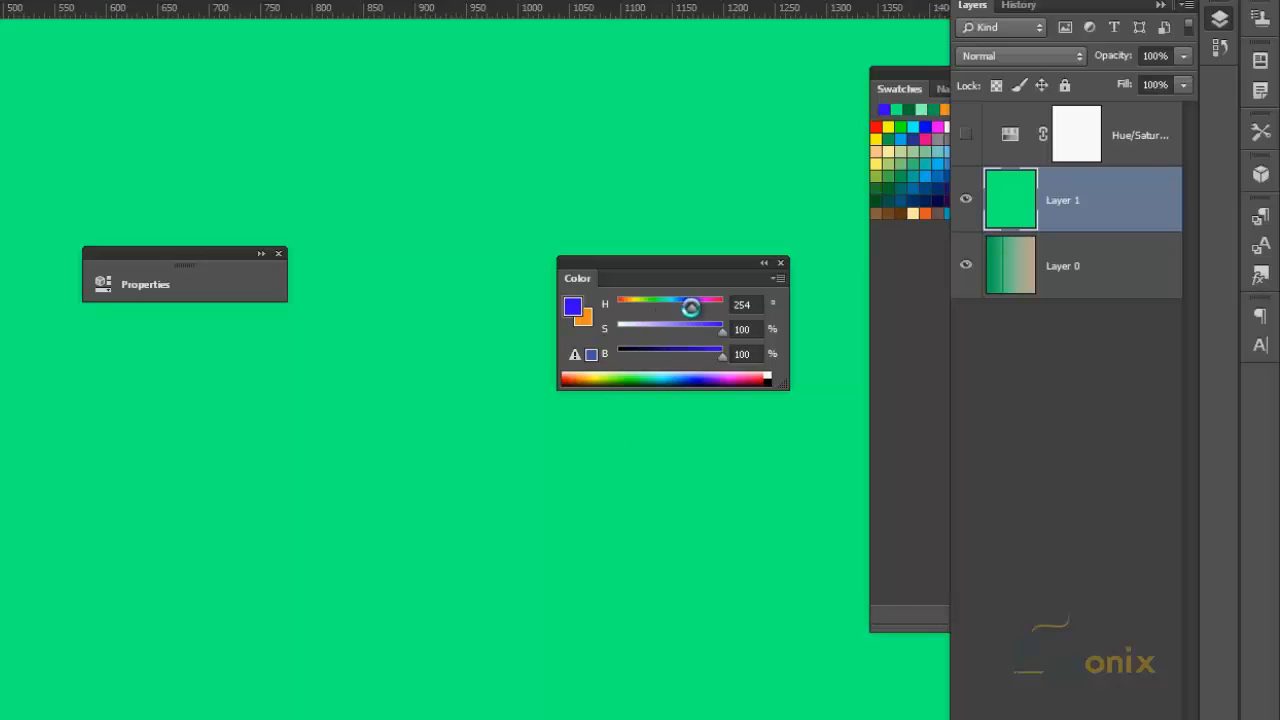
key(alt+BackSpace)
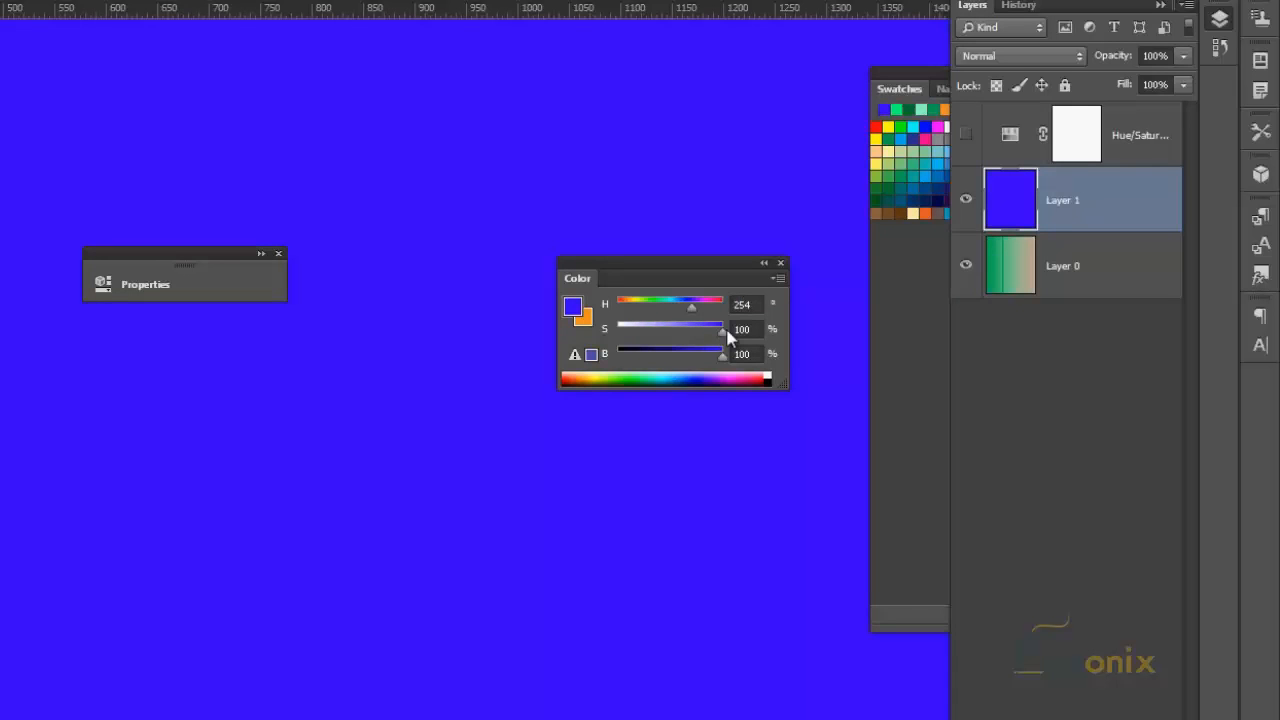
Lower the foreground colour to 16% saturation and 28% brightness, and fill Layer 1 with it
drag(712, 337, 637, 337)
drag(723, 355, 648, 358)
key(alt+BackSpace)
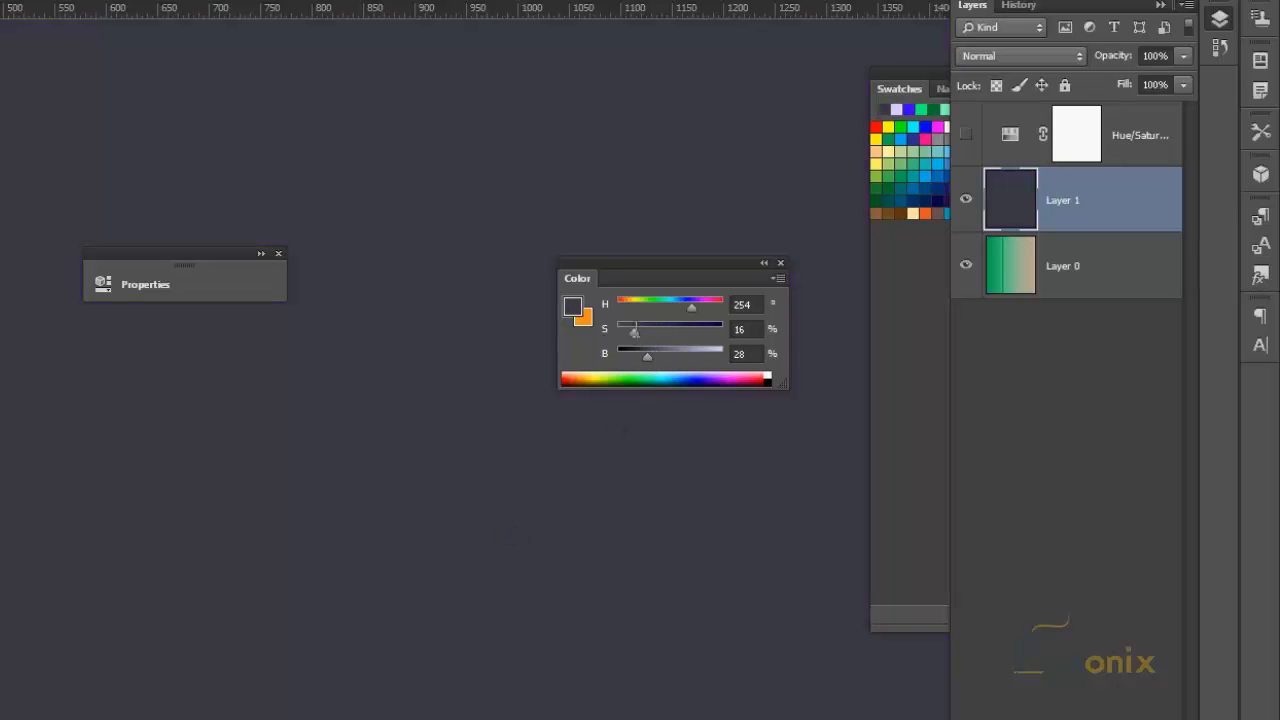
Set the foreground colour to 100% saturation and 50% brightness, and fill Layer 1 with it
drag(637, 329, 737, 331)
drag(647, 370, 672, 371)
click(415, 706)
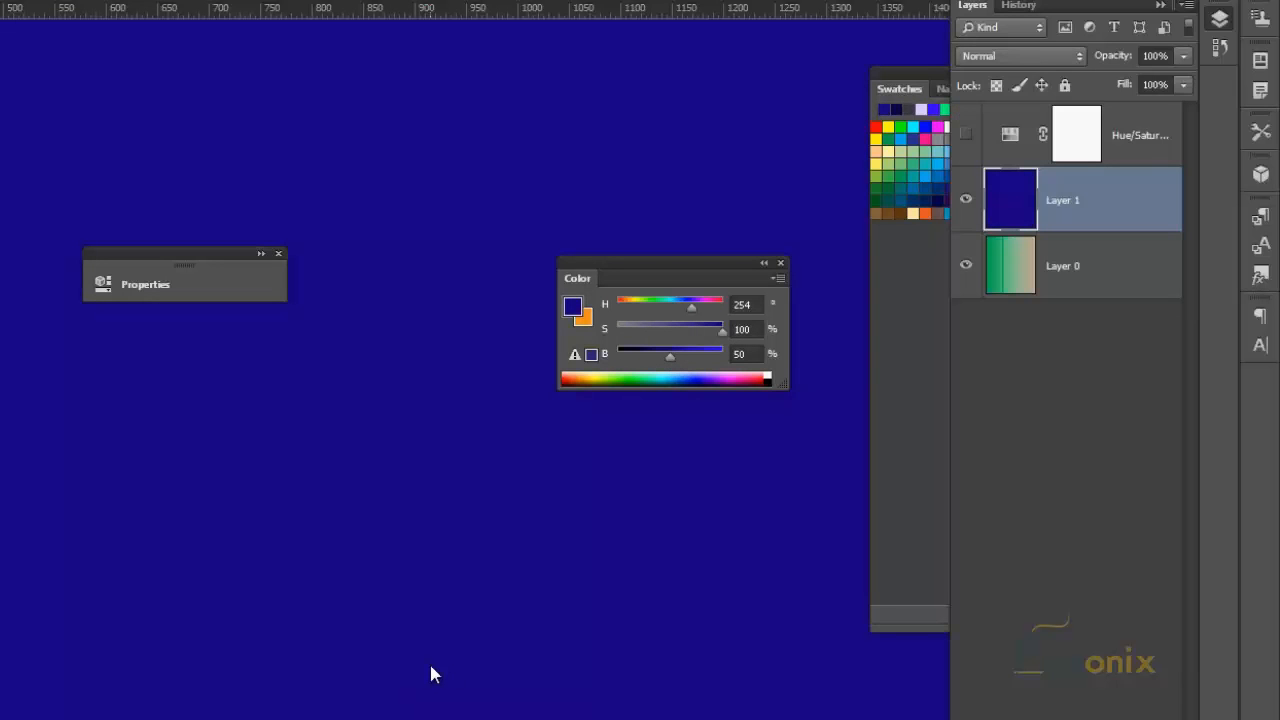
Show the CMYK sliders in the Color panel, switch to the RGB sliders and set the foreground's blue value to 135
click(775, 279)
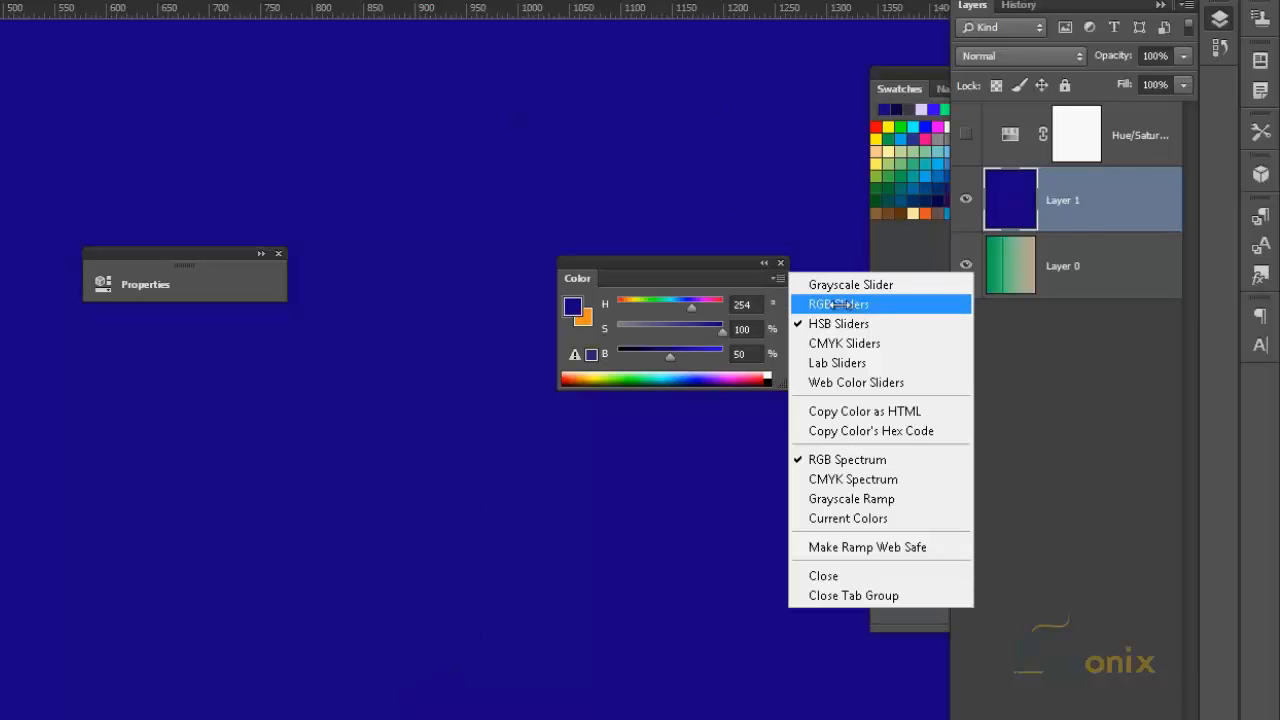
click(862, 343)
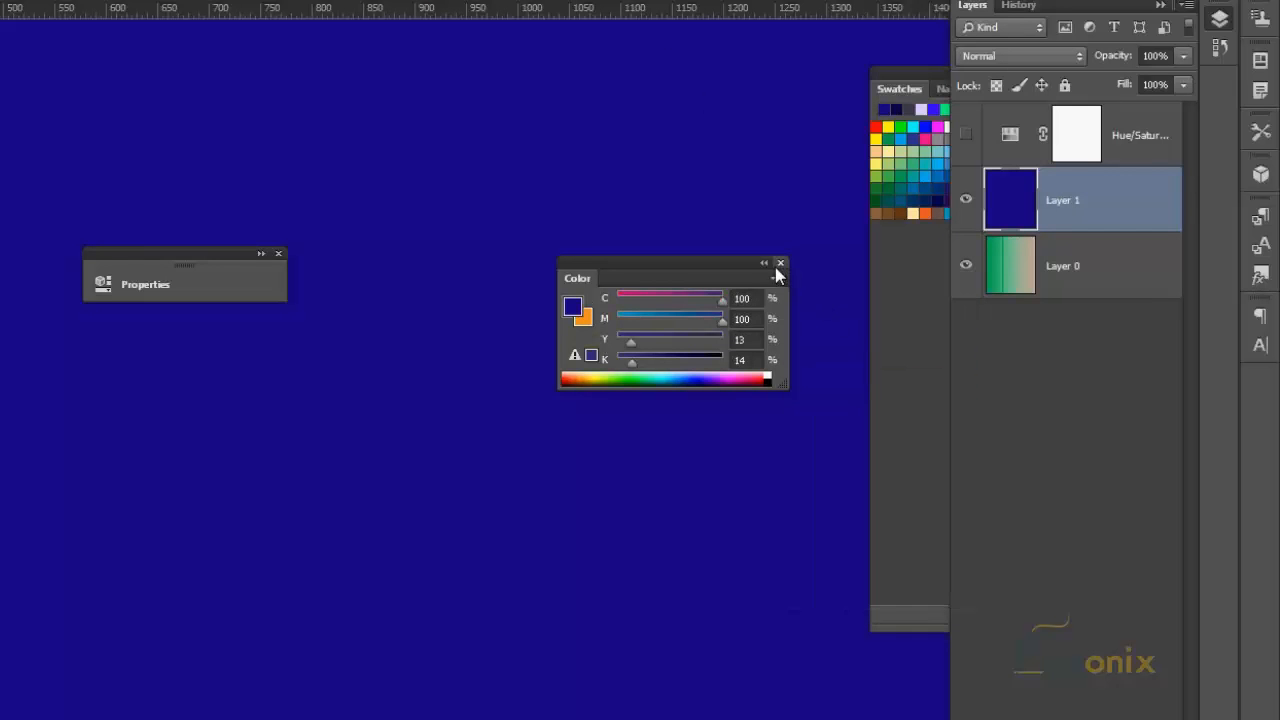
click(779, 278)
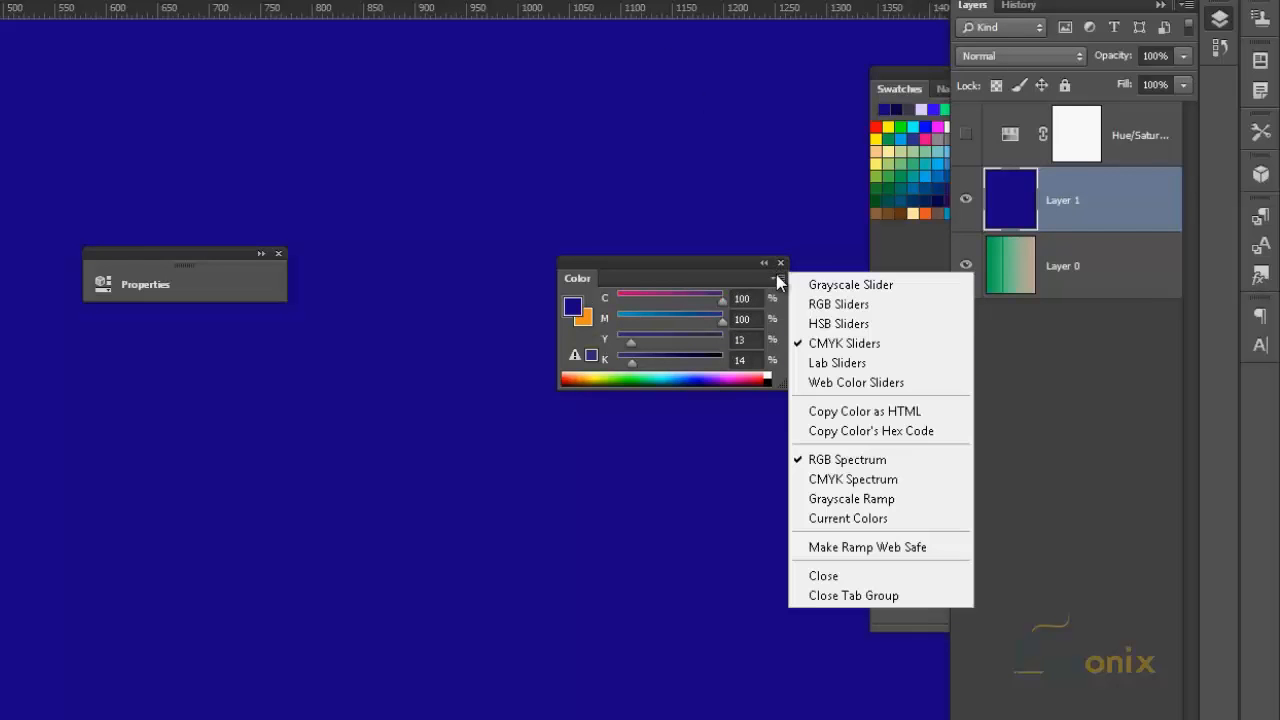
click(866, 305)
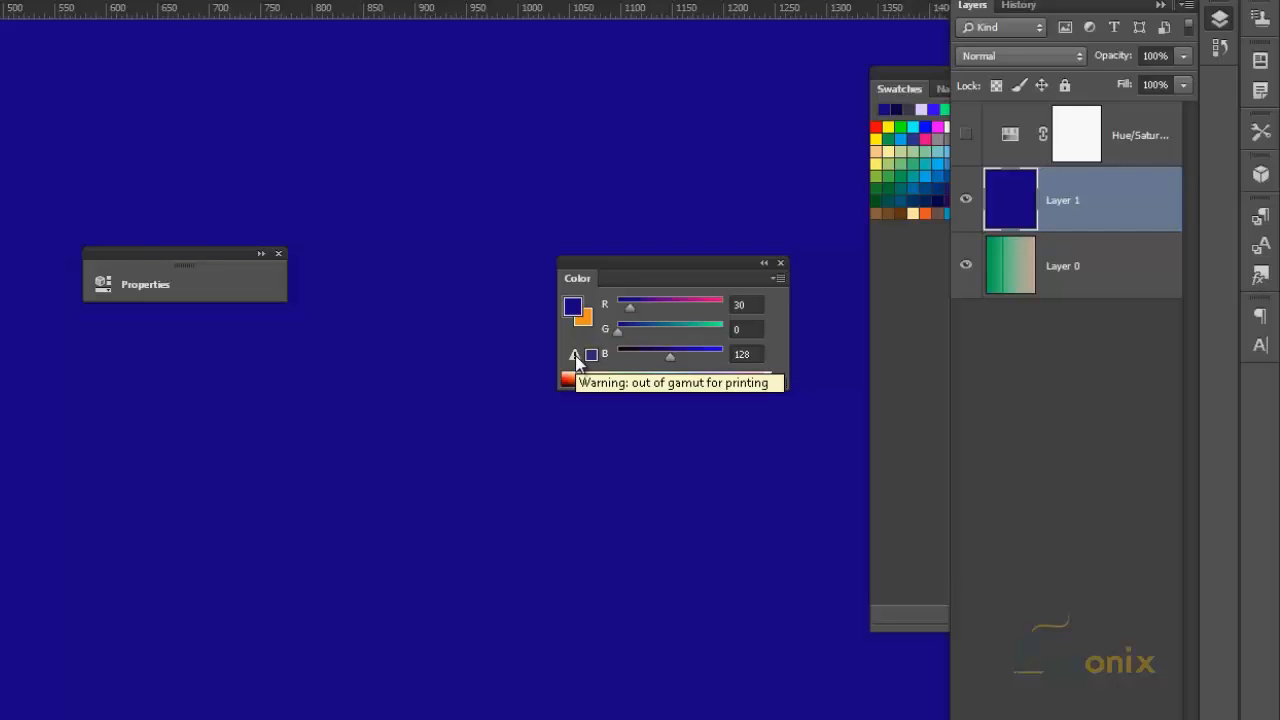
click(672, 353)
mouse_move(676, 355)
mouse_down()
mouse_move(719, 358)
mouse_move(634, 366)
mouse_move(683, 366)
mouse_up()
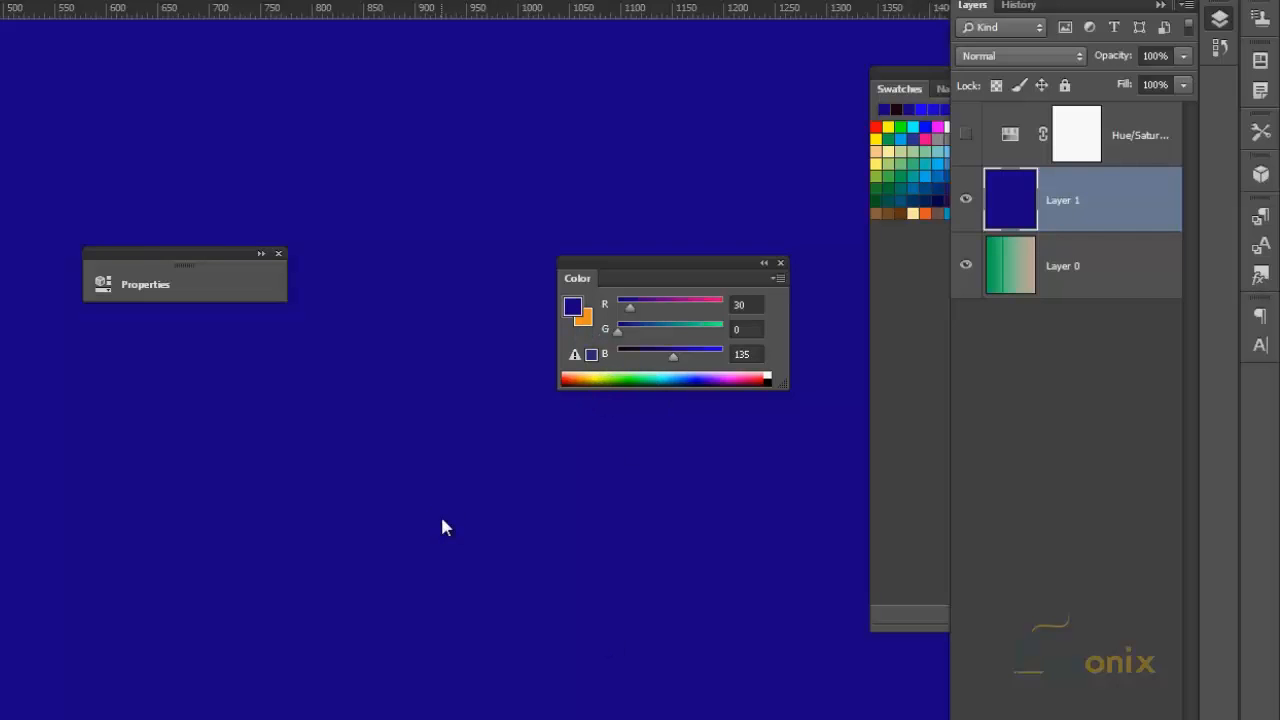
Replace the out-of-gamut foreground colour with its suggested printable equivalent, and try filling Layer 1 with it
click(591, 357)
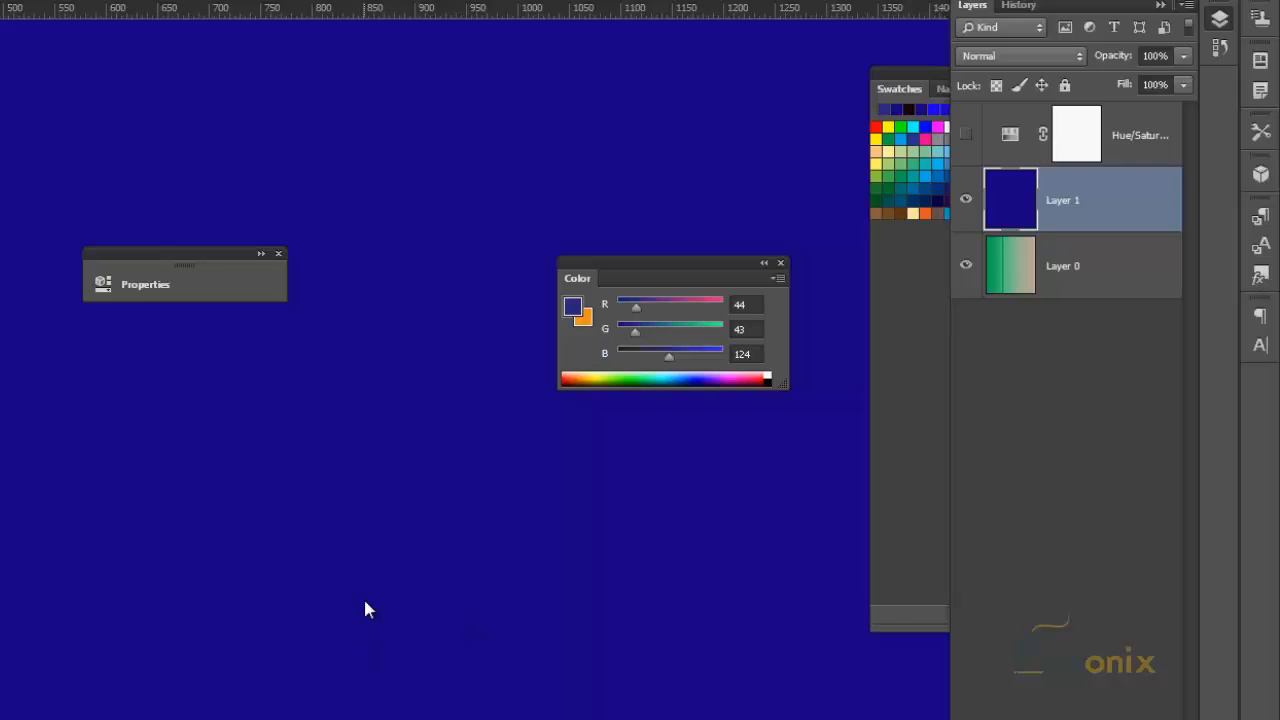
key(alt+BackSpace)
key(g)
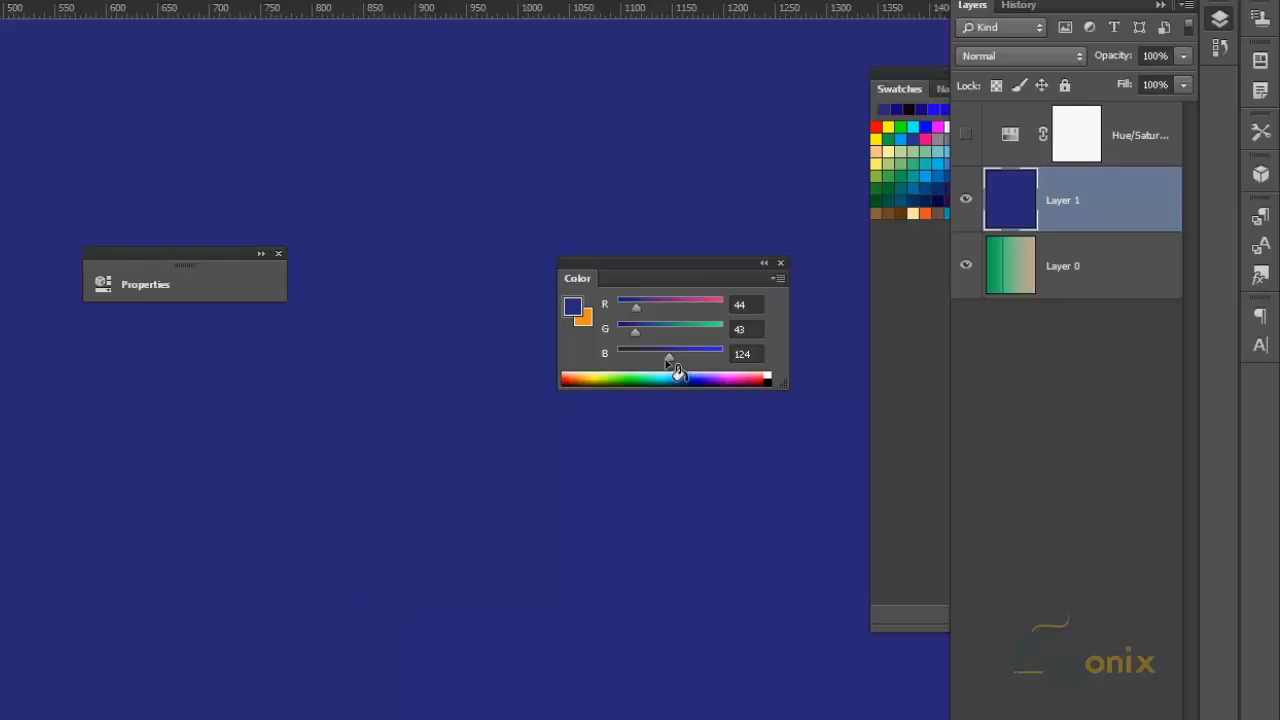
click(632, 431)
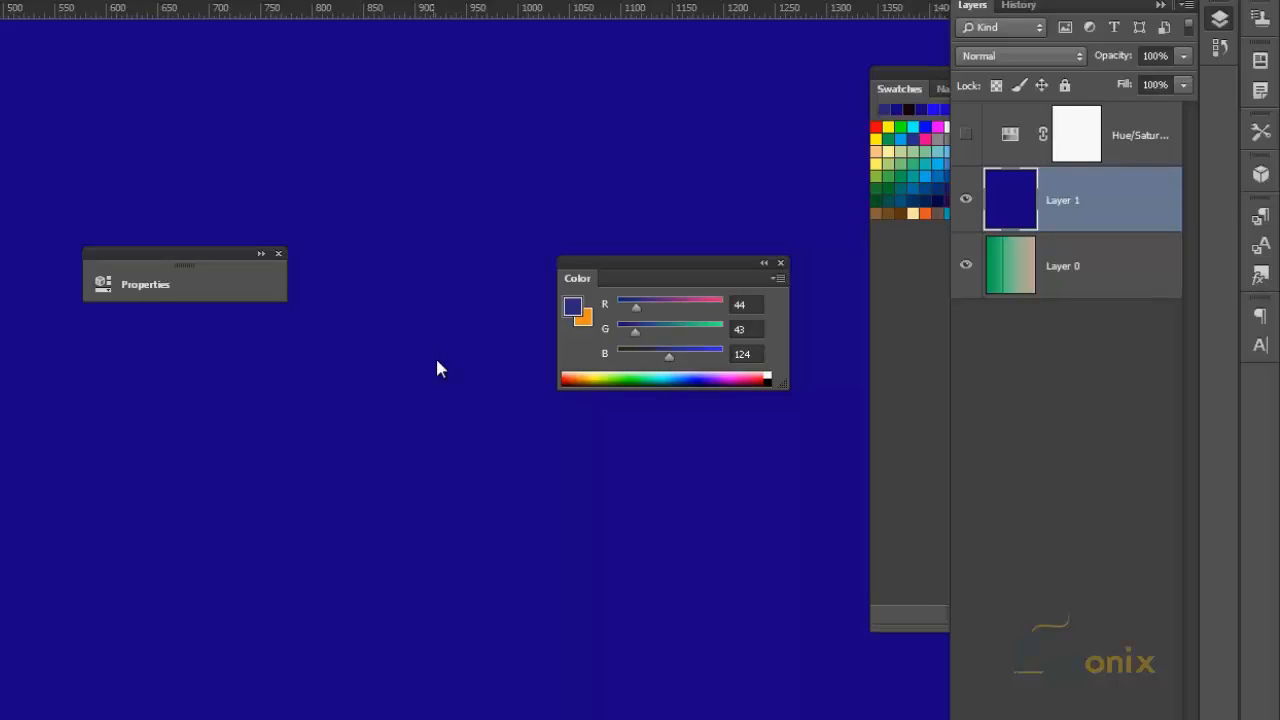
Set the foreground's blue value to 130 and switch the Color panel to the Web Color Sliders
click(671, 356)
click(779, 278)
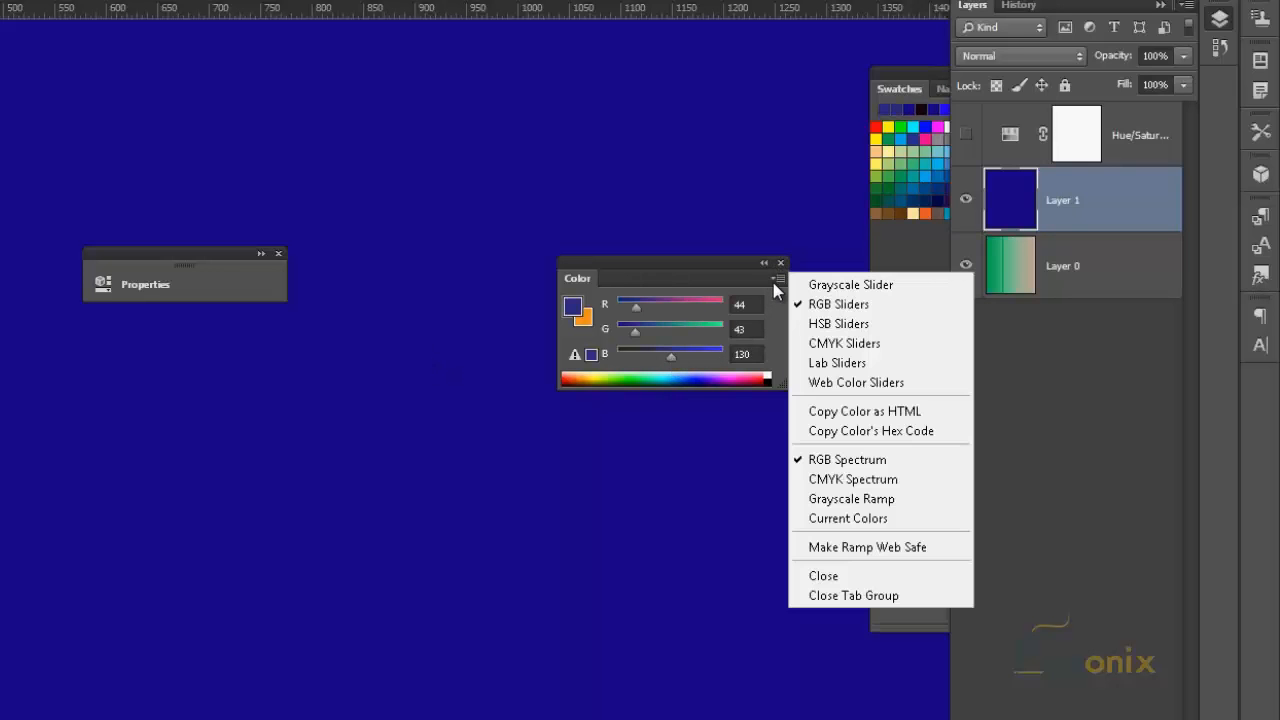
click(852, 385)
click(769, 304)
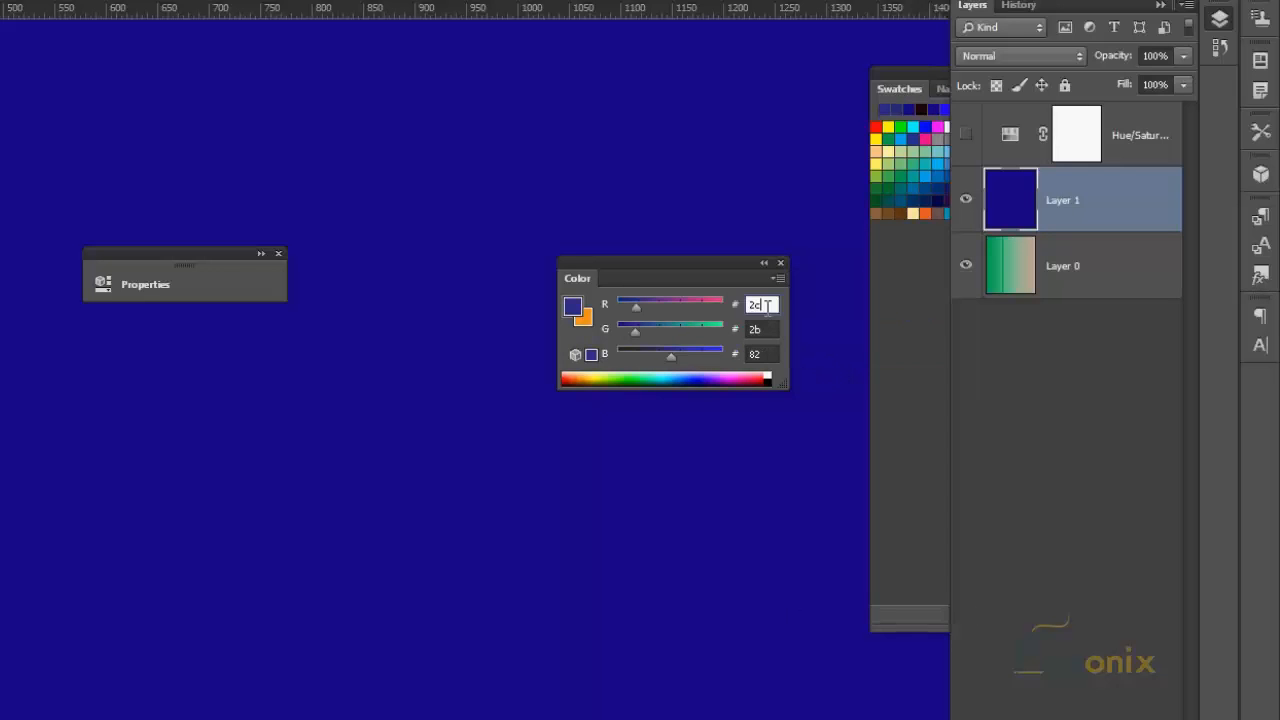
click(773, 329)
click(773, 354)
click(773, 329)
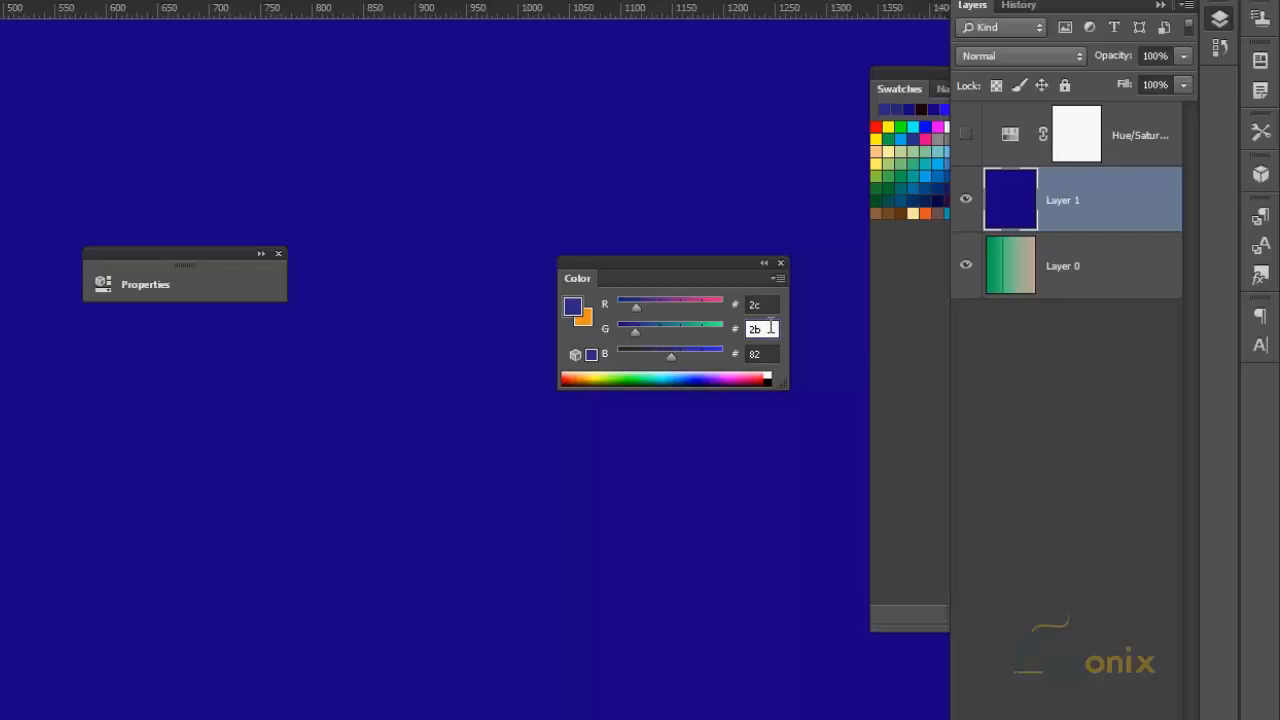
Set the foreground's red, green and blue hex values to ff, and fill Layer 1 with white
click(769, 305)
double_click(769, 308)
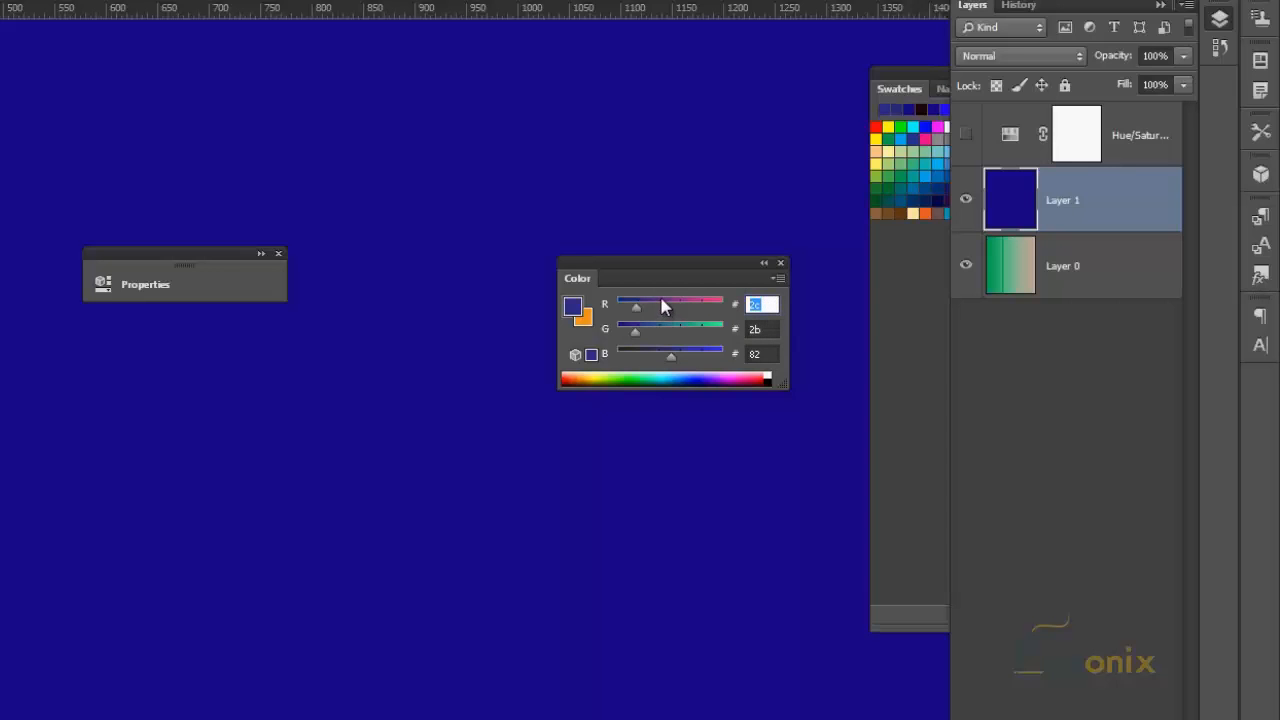
text(ff)
key(Tab)
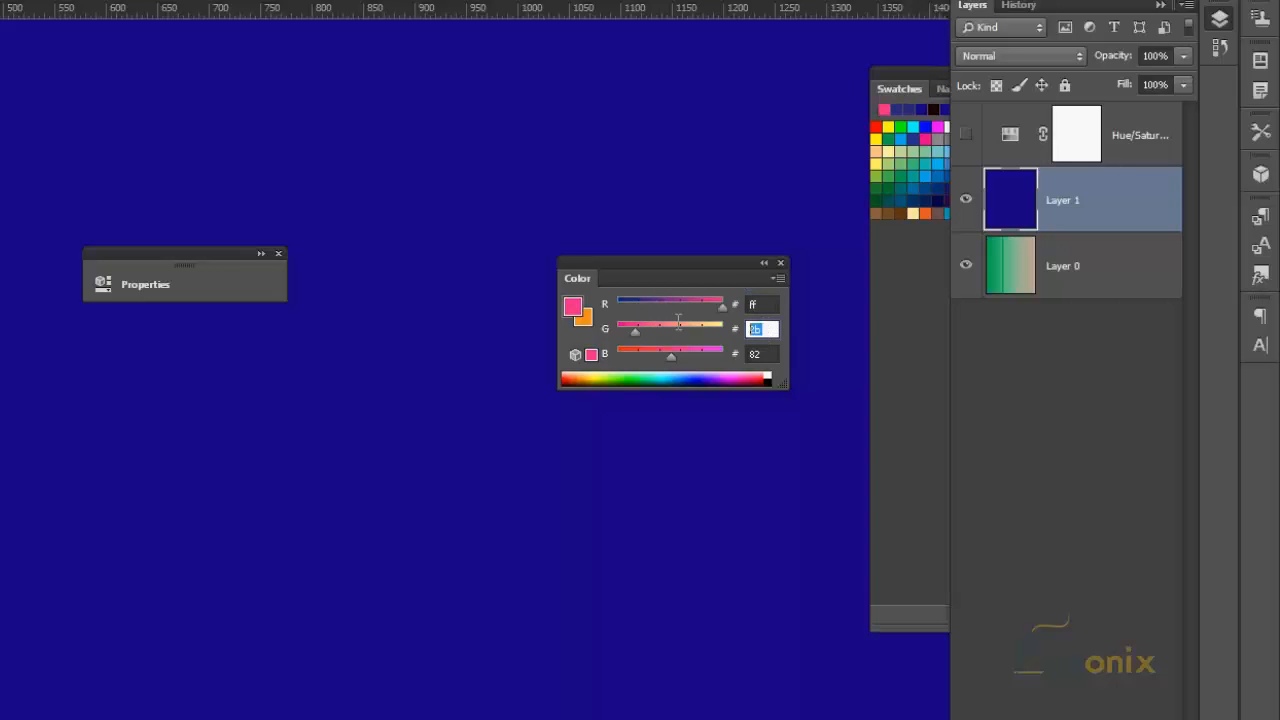
text(ff)
key(Tab)
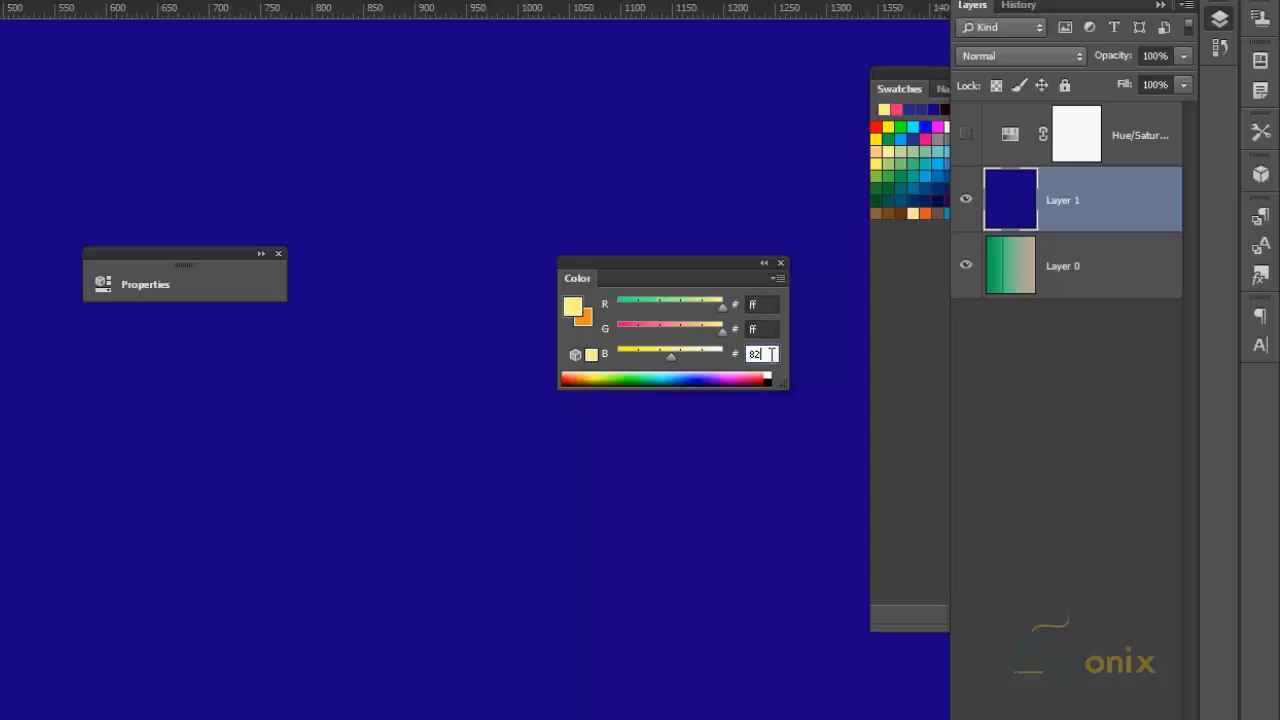
text(ff)
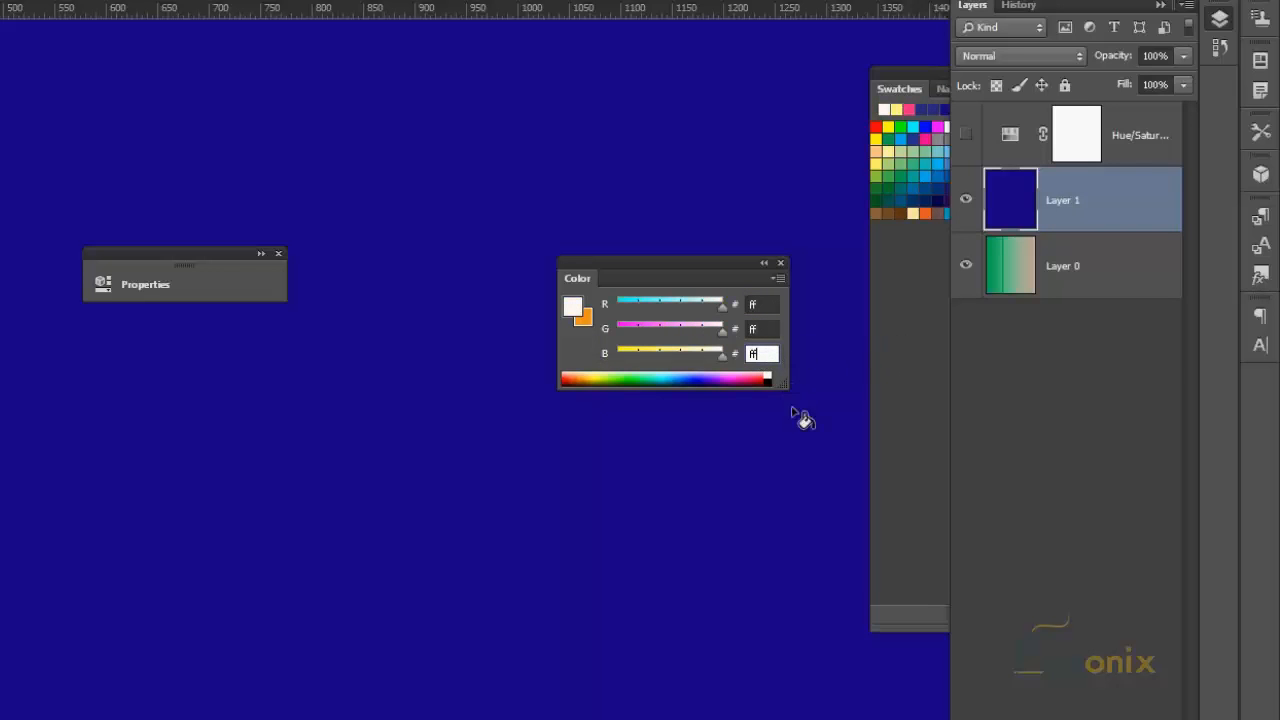
key(Return)
key(alt+BackSpace)
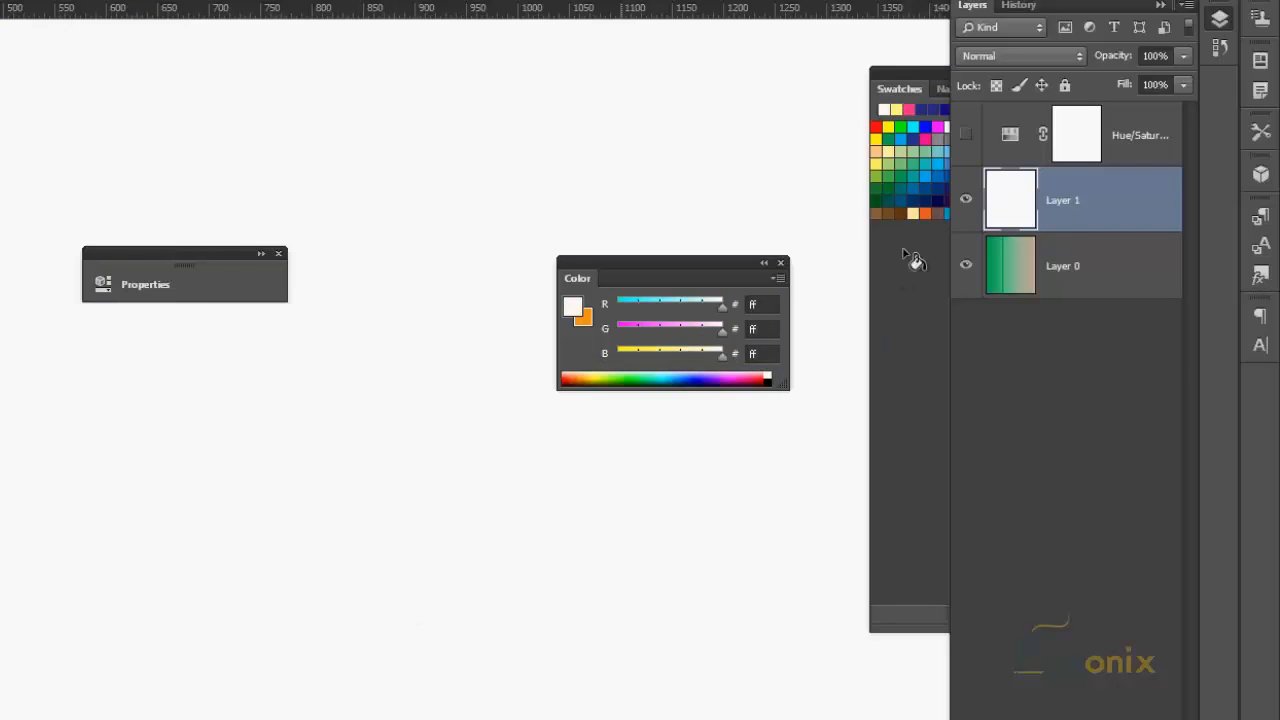
Set the foreground's red, green and blue hex values to 00, and fill Layer 1 with black
click(760, 356)
drag(758, 358, 457, 347)
text(00)
double_click(773, 306)
text(00)
double_click(772, 328)
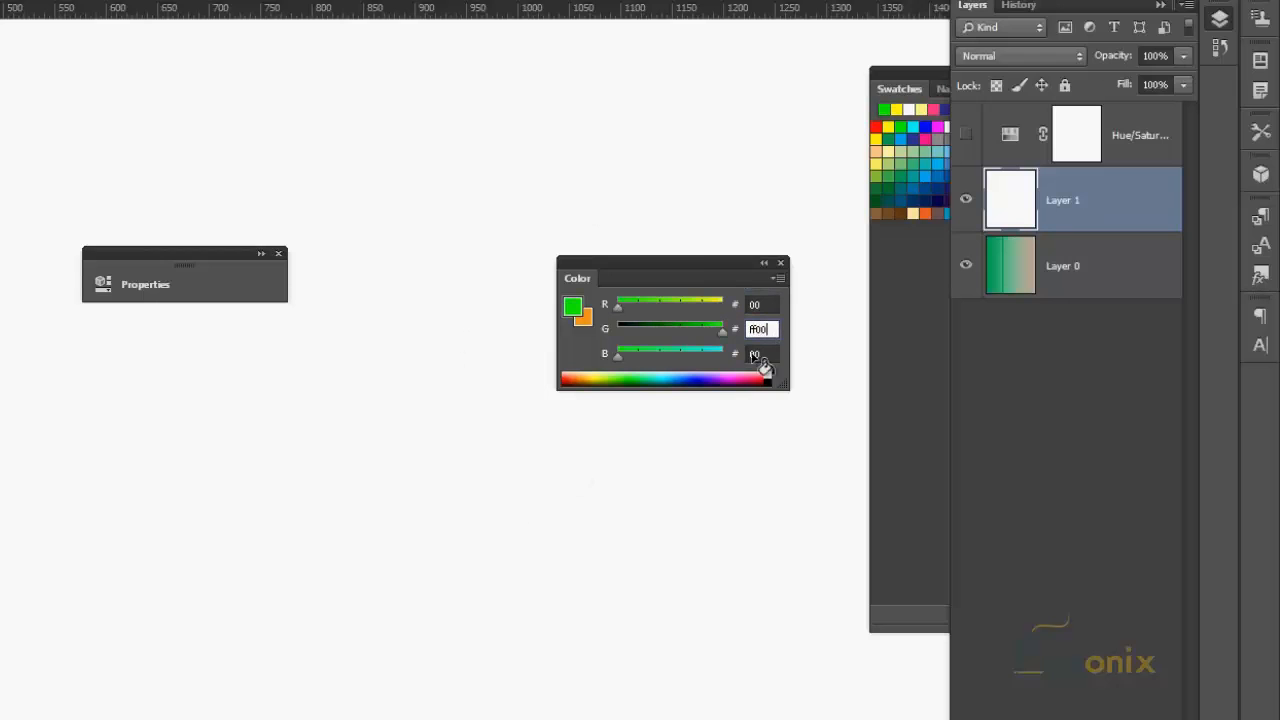
text(00)
key(Return)
key(alt+BackSpace)
Raise the foreground's red hex value in small increments to 1a, and fill Layer 1 with the resulting colour
double_click(763, 304)
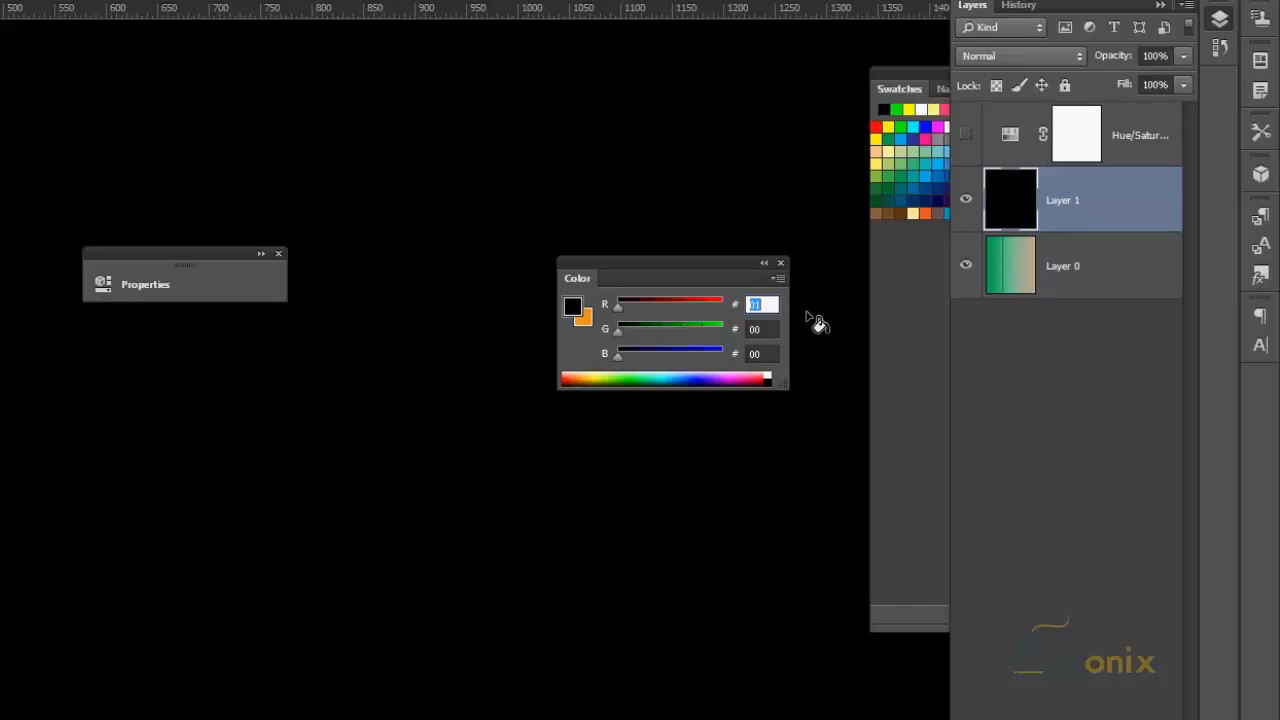
key(Up)
key(Up)
key(Up)
key(Up)
key(Up)
key(Up)
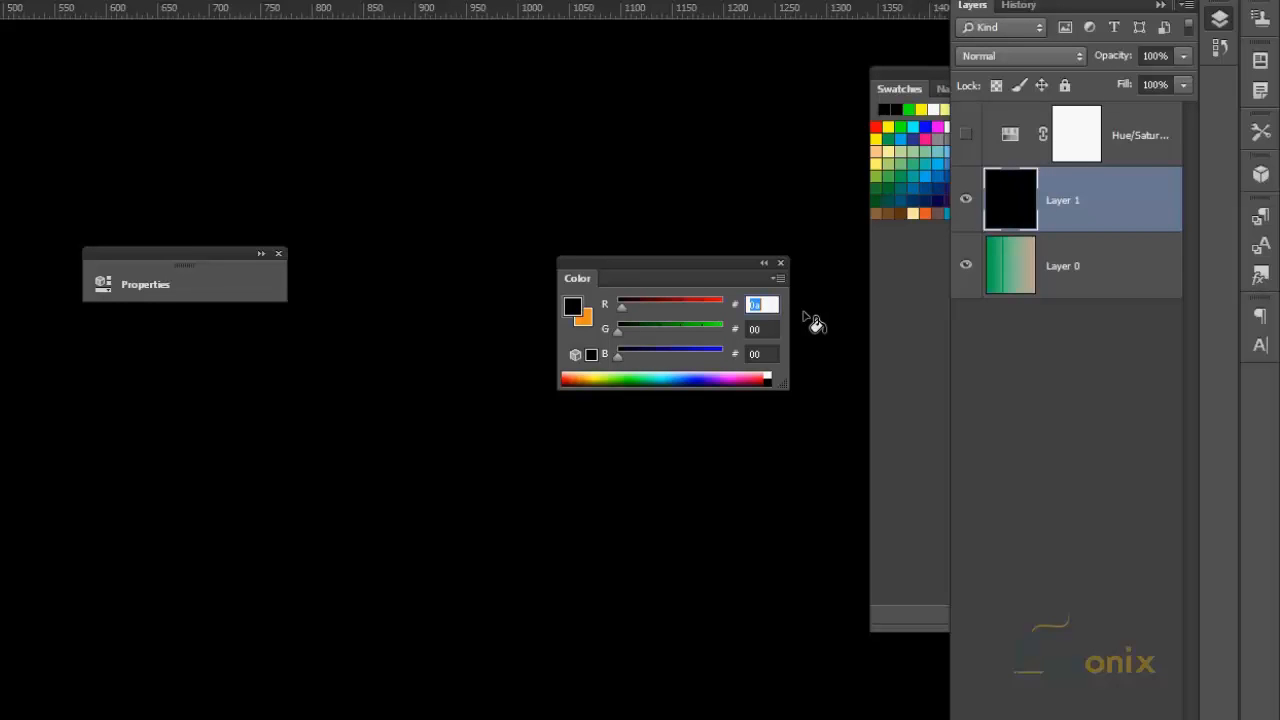
key(Up)
key(Up)
key(Up)
key(Up)
key(Up)
key(Up)
key(Up)
key(Up)
key(Up)
key(Up)
key(Up)
key(Up)
key(Up)
key(Up)
key(Up)
key(Return)
key(alt+BackSpace)
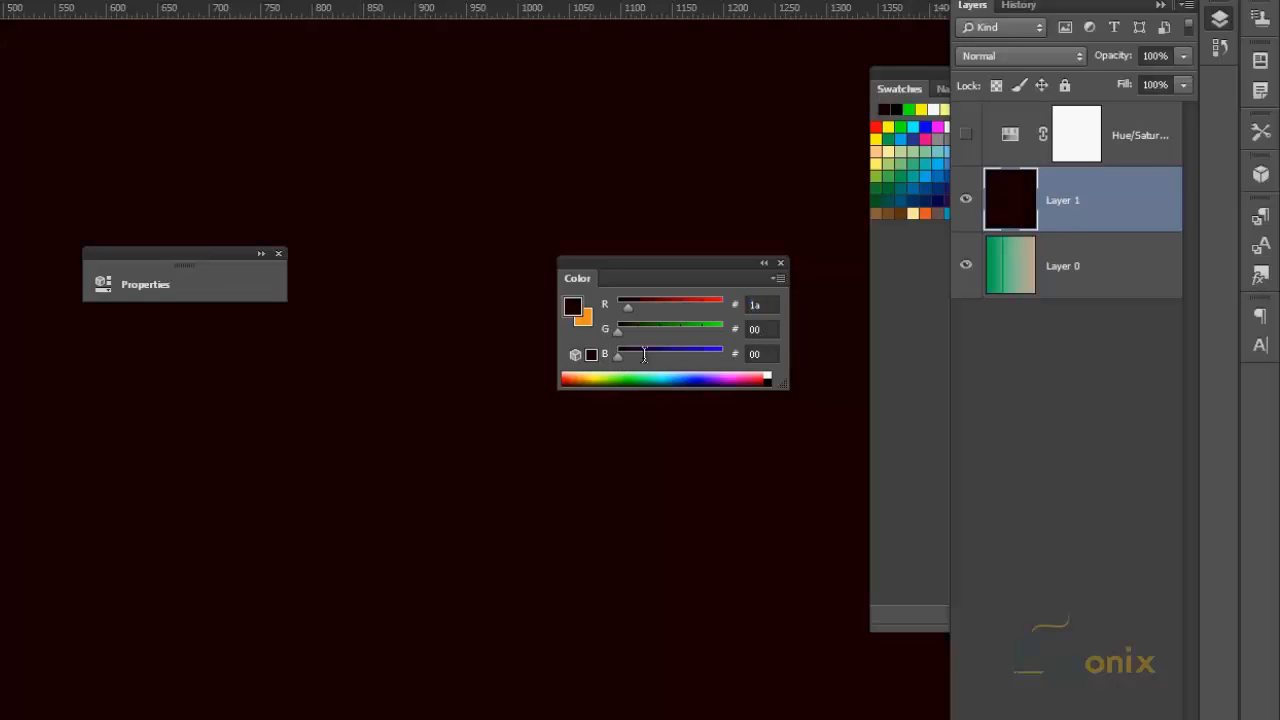
Examine the foreground colour's hex code in the Color Picker, and close it without changes
click(770, 304)
click(779, 279)
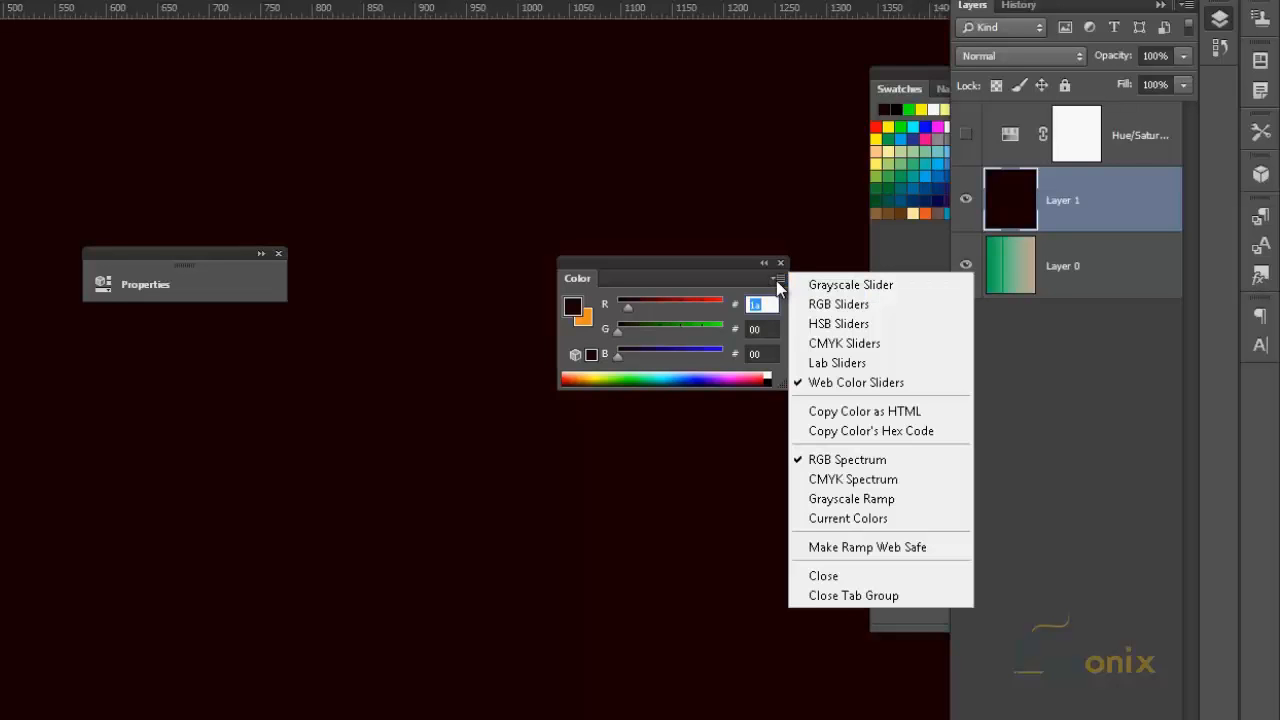
click(779, 280)
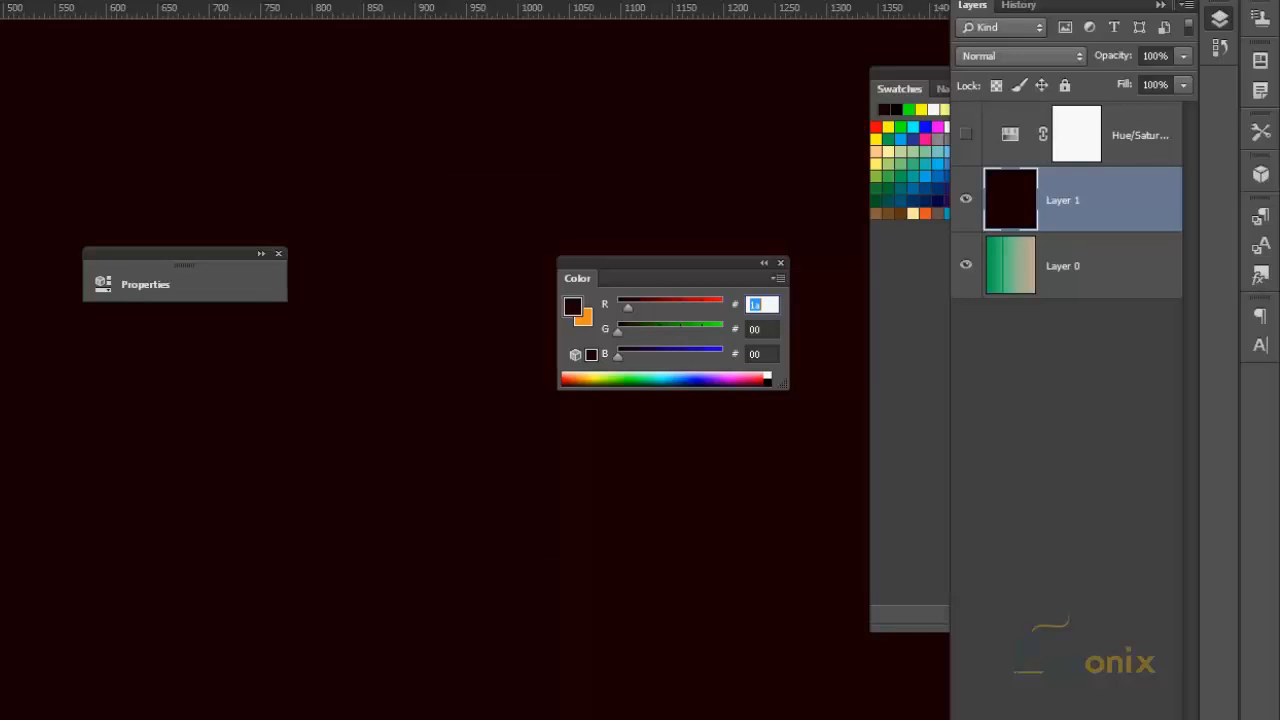
click(573, 307)
click(392, 523)
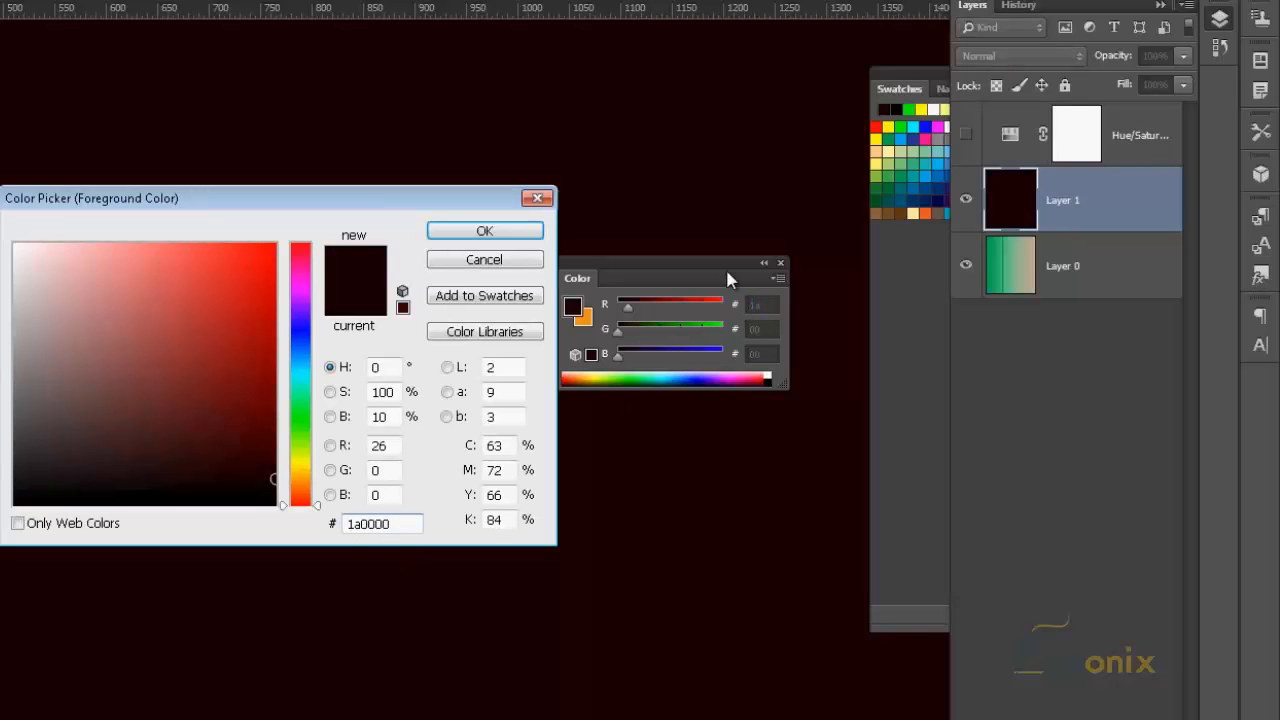
key(Escape)
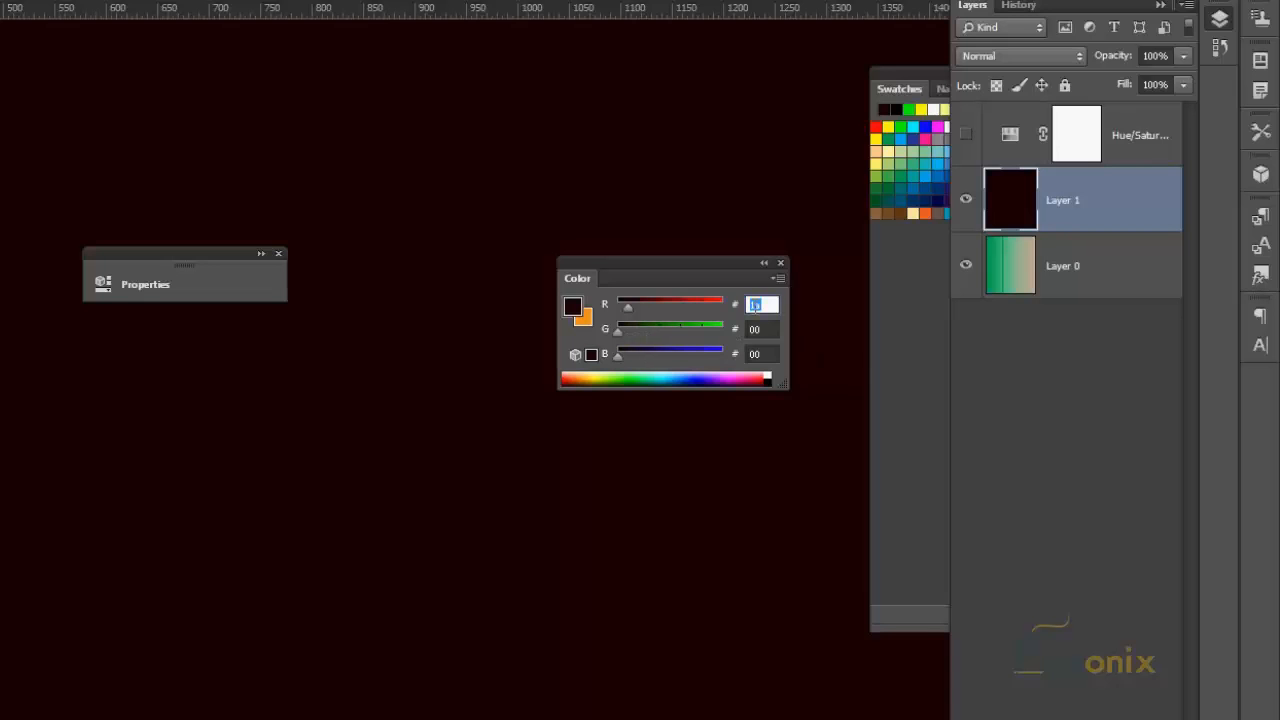
Using the Lab sliders, set the foreground colour's L to 56 and a to 7, and fill Layer 1 with it
click(763, 355)
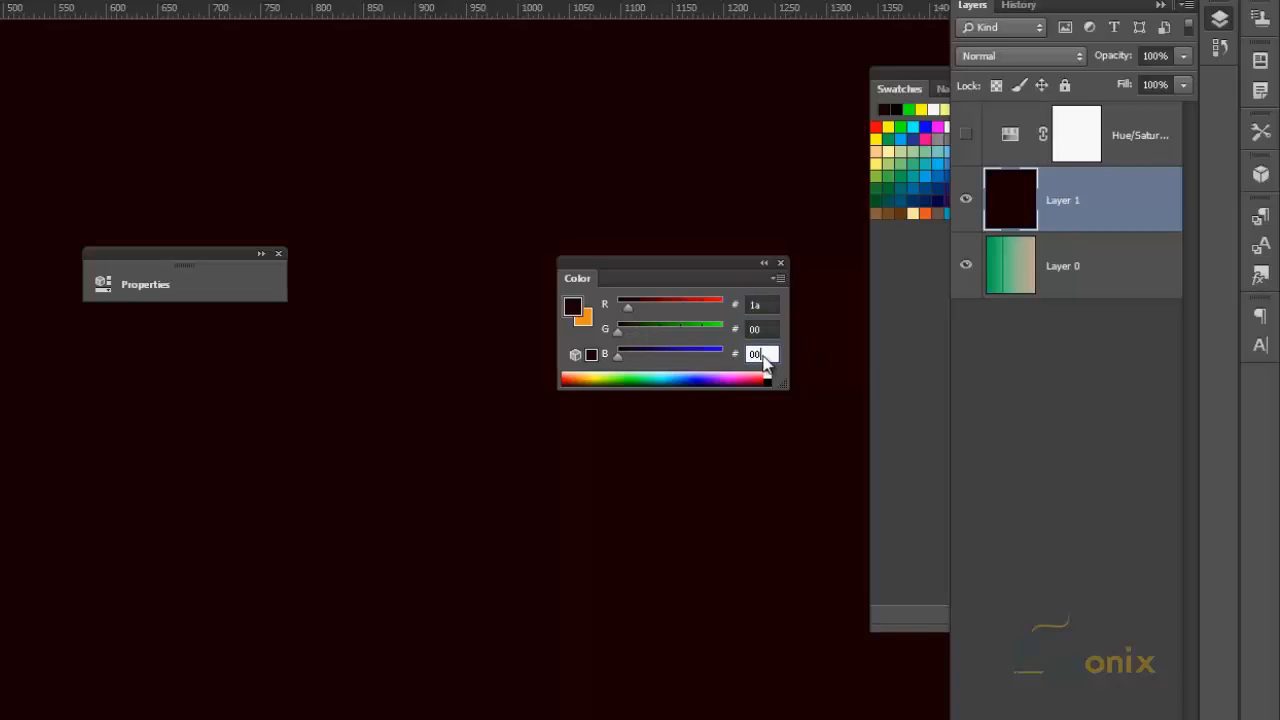
click(777, 280)
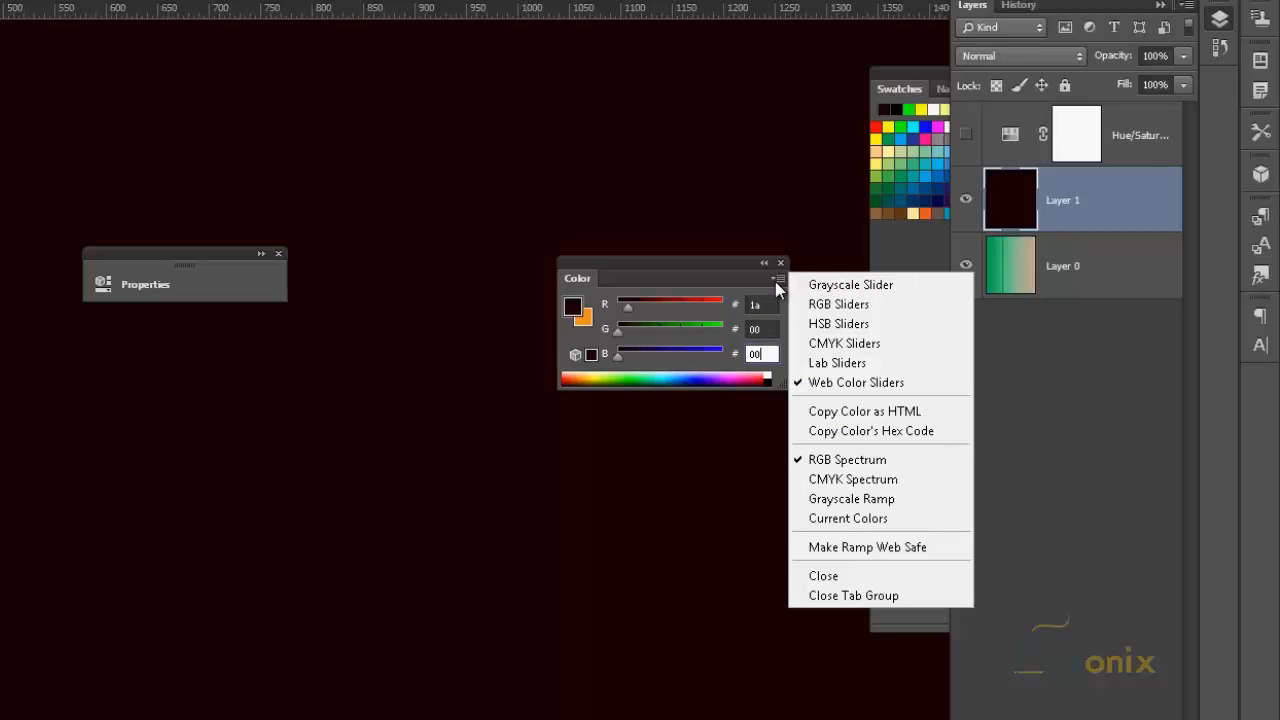
click(878, 363)
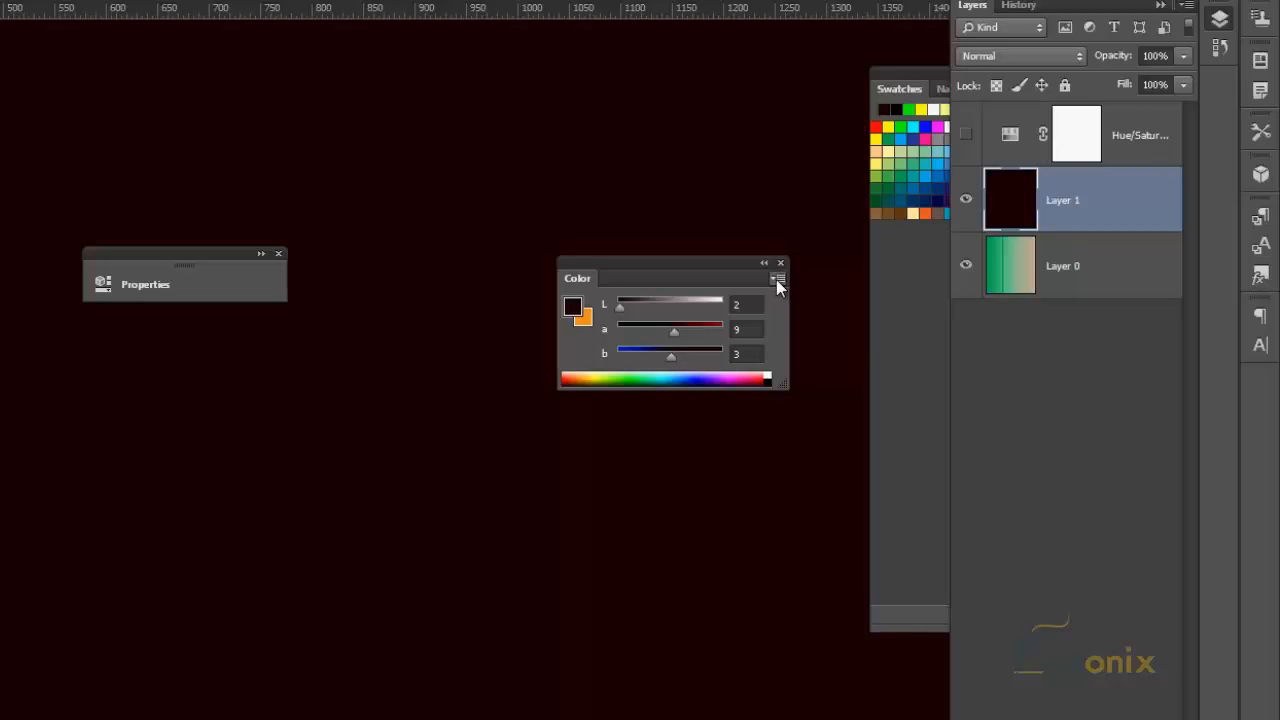
click(673, 304)
drag(673, 304, 672, 332)
key(alt+BackSpace)
key(alt+BackSpace)
key(alt+BackSpace)
Show the Grayscale Slider in the Color panel, and return to the RGB sliders
click(778, 278)
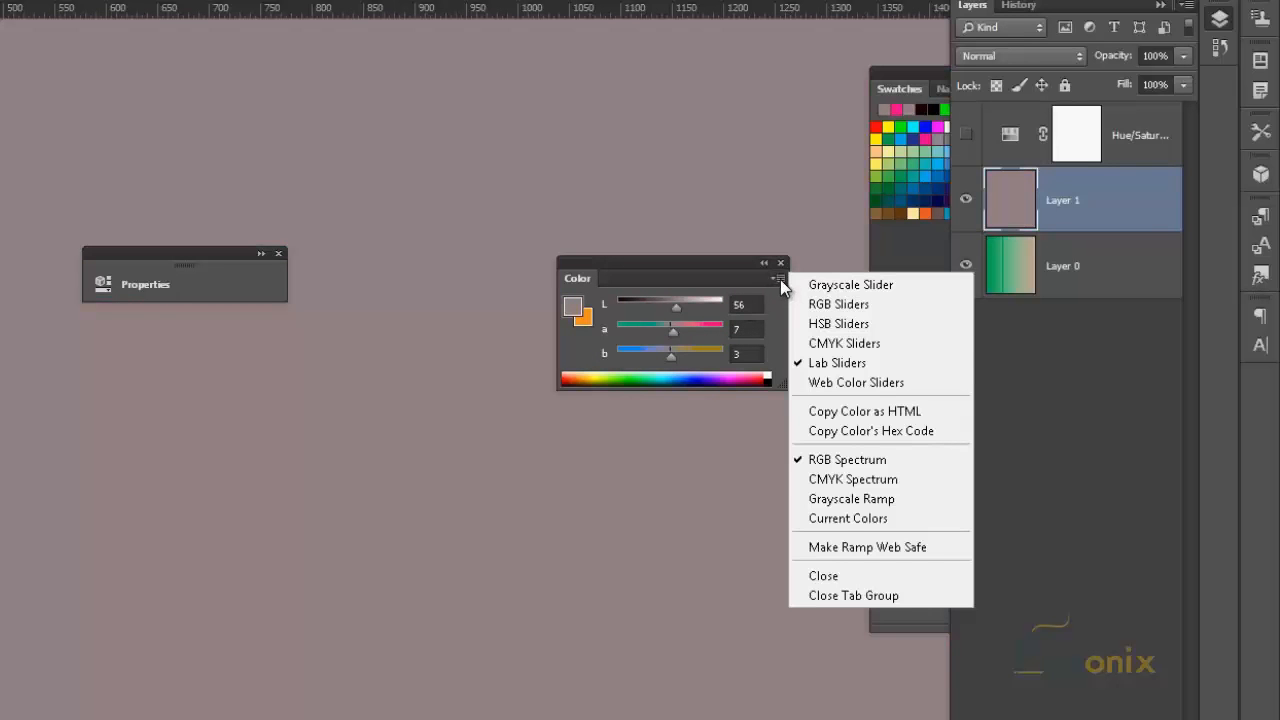
click(852, 286)
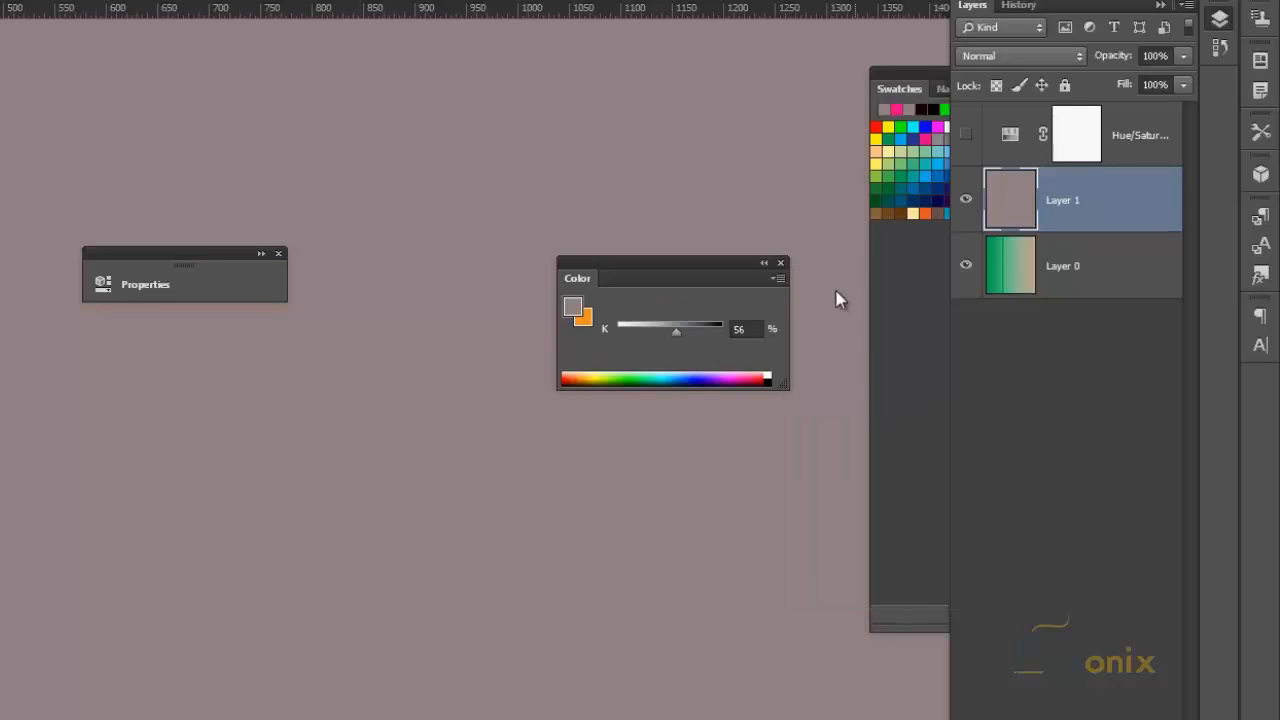
click(780, 277)
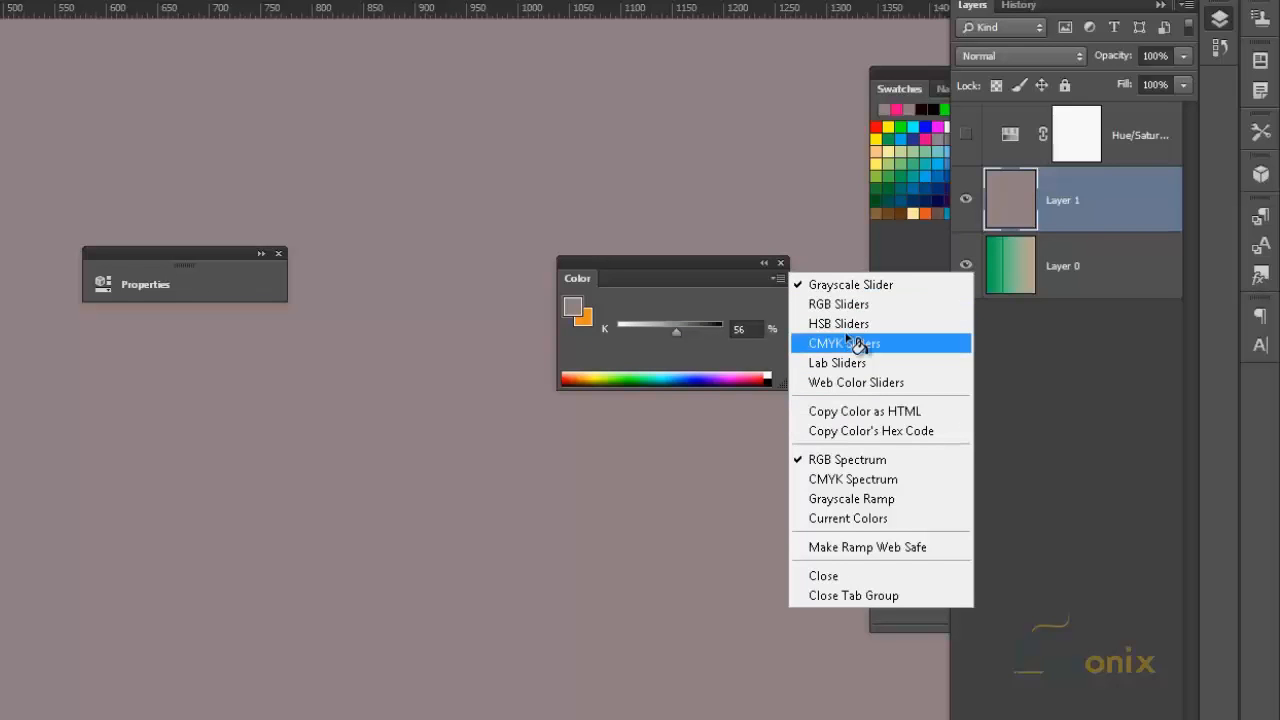
click(836, 304)
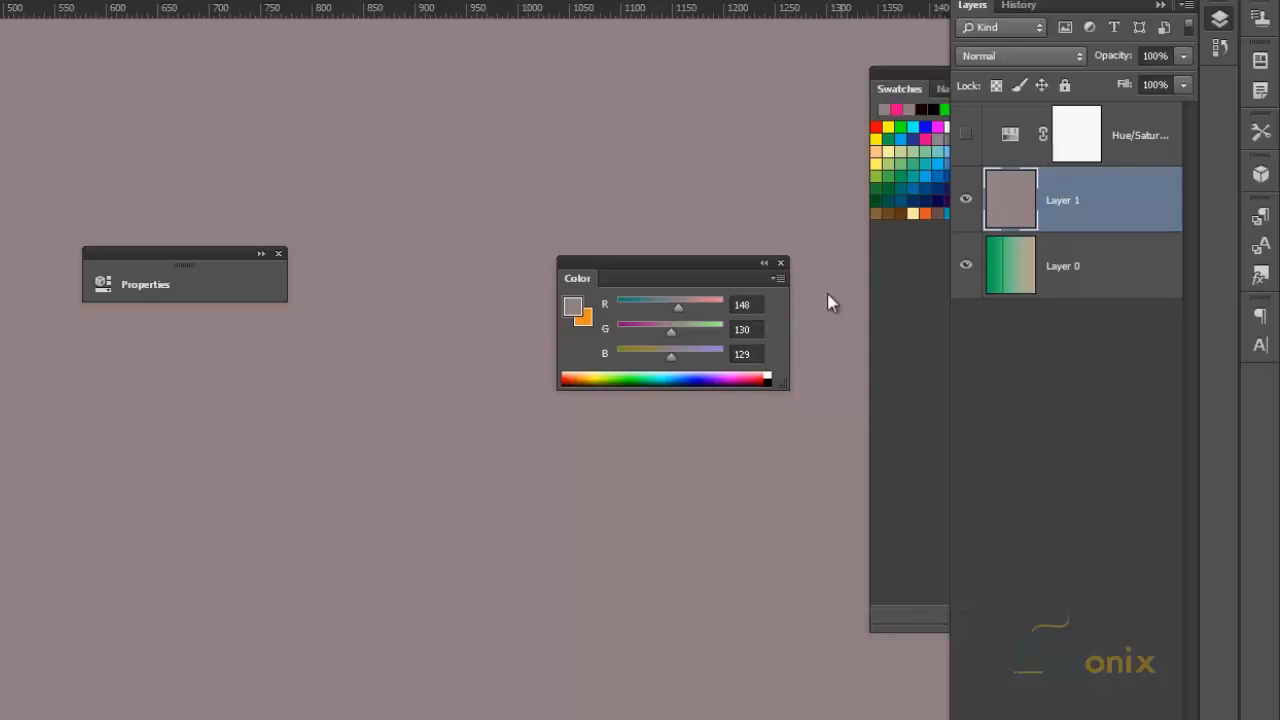
Switch the Color panel's ramp to CMYK Spectrum and after that to Grayscale Ramp
click(778, 278)
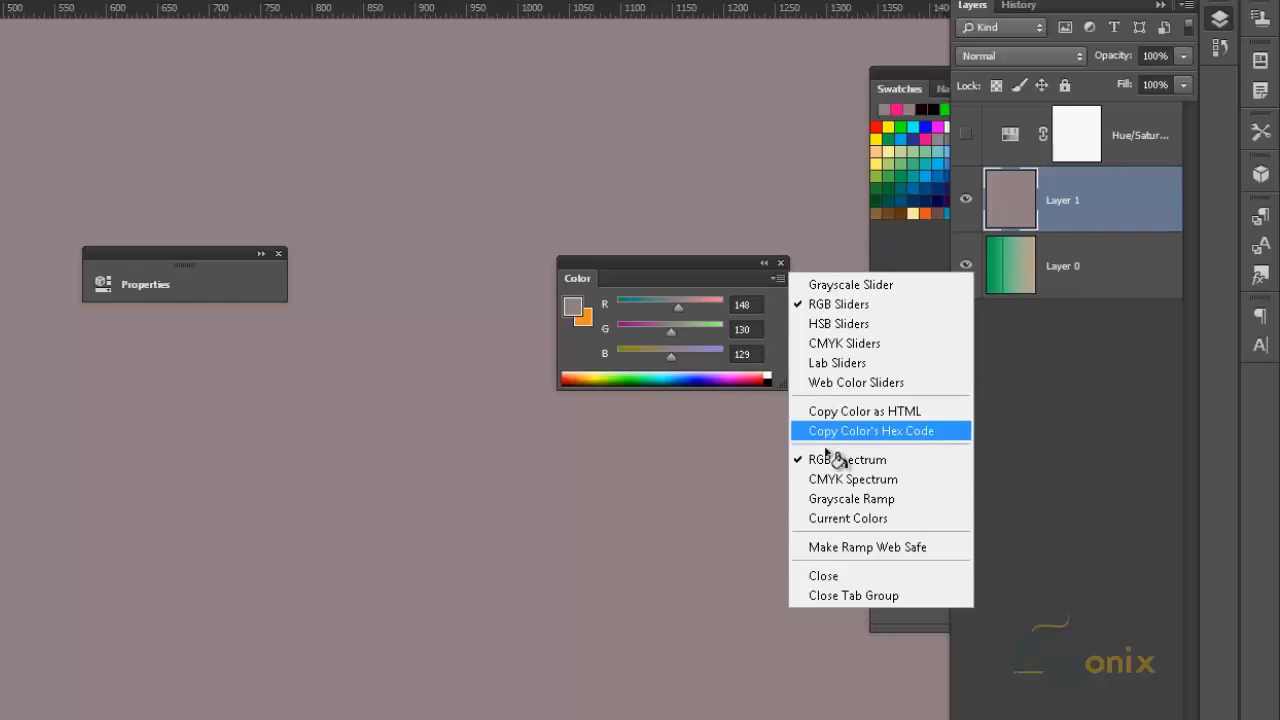
click(833, 482)
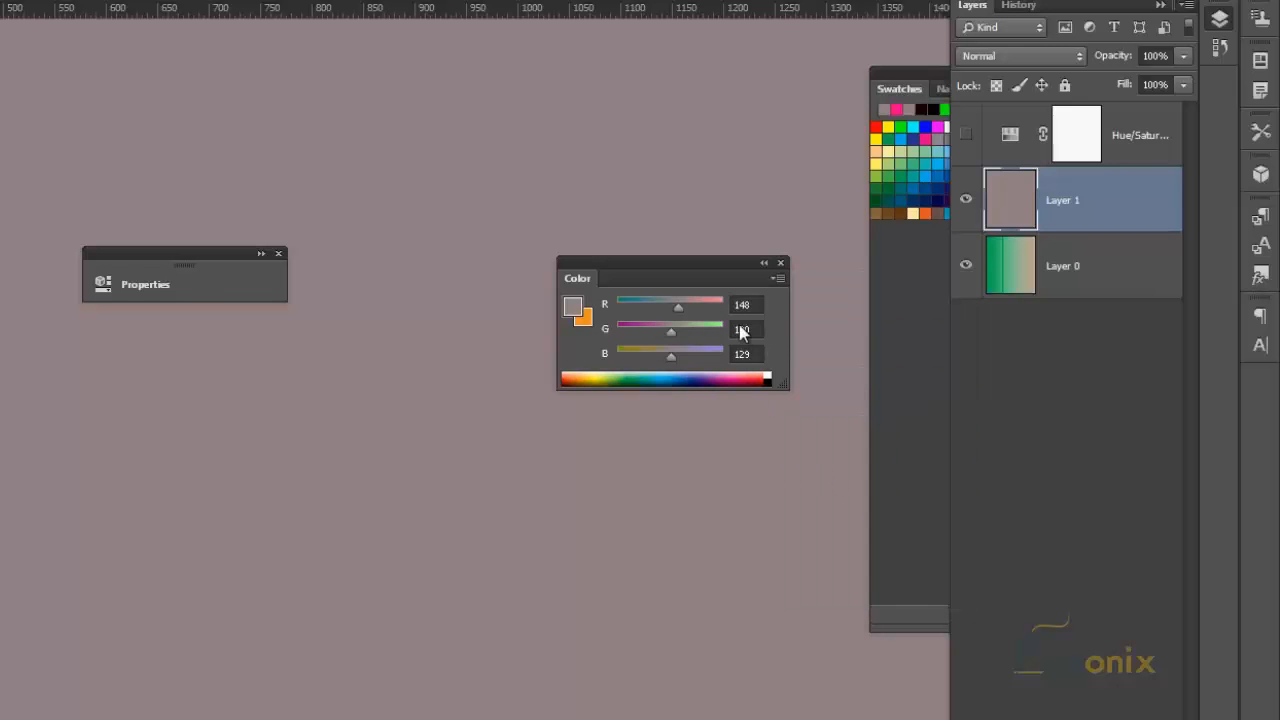
click(778, 278)
click(818, 504)
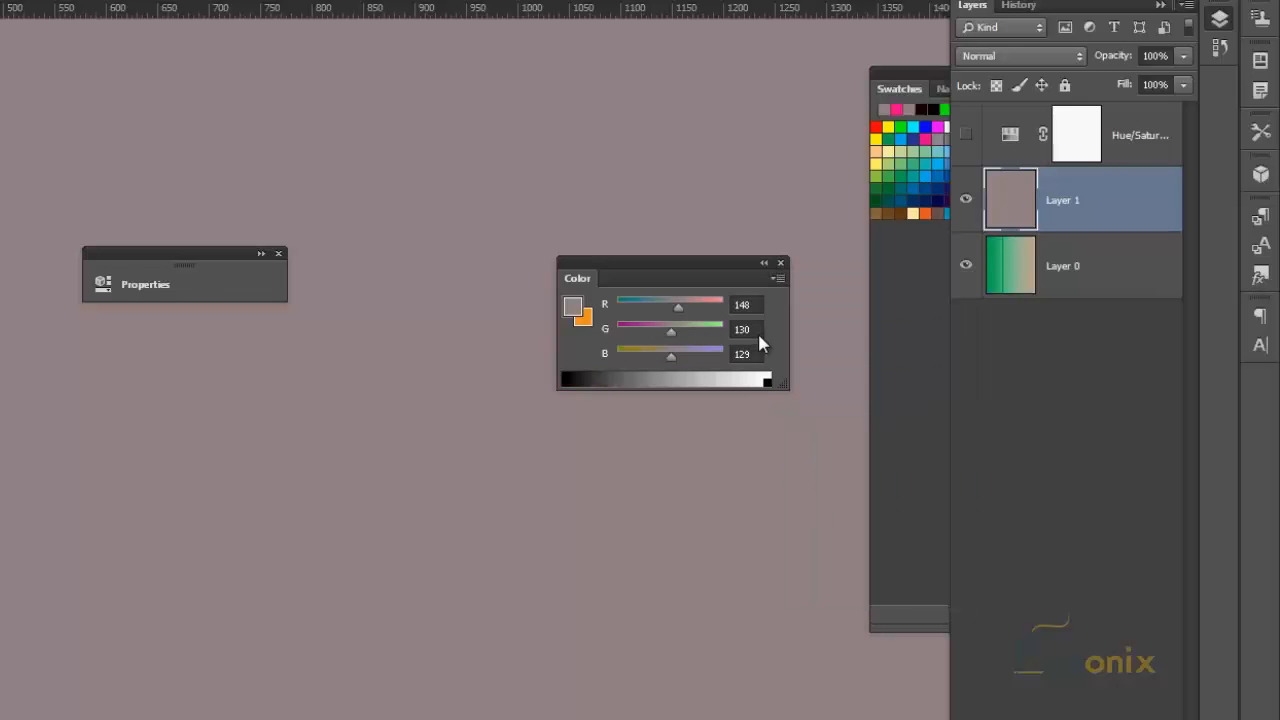
Set the colour ramp to Current Colors, sample orange (R 247, G 148, B 33) from it, and widen the Color panel slightly
click(778, 278)
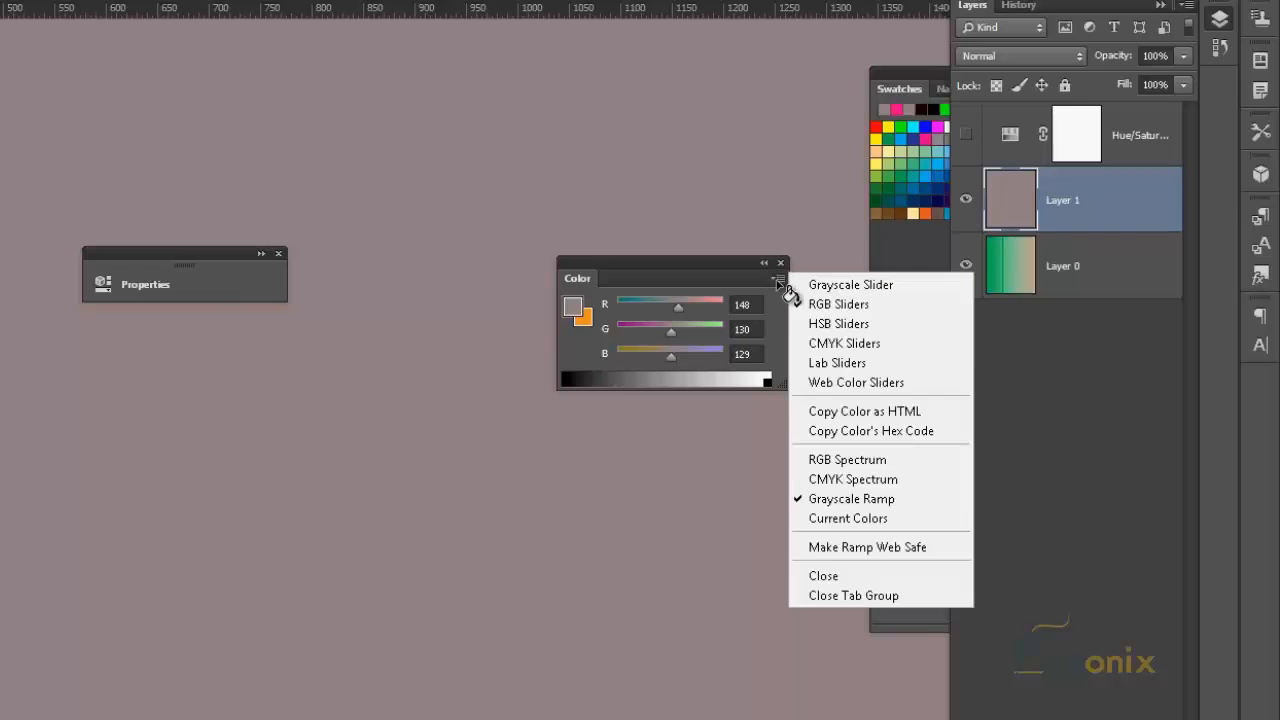
click(834, 517)
drag(660, 383, 597, 386)
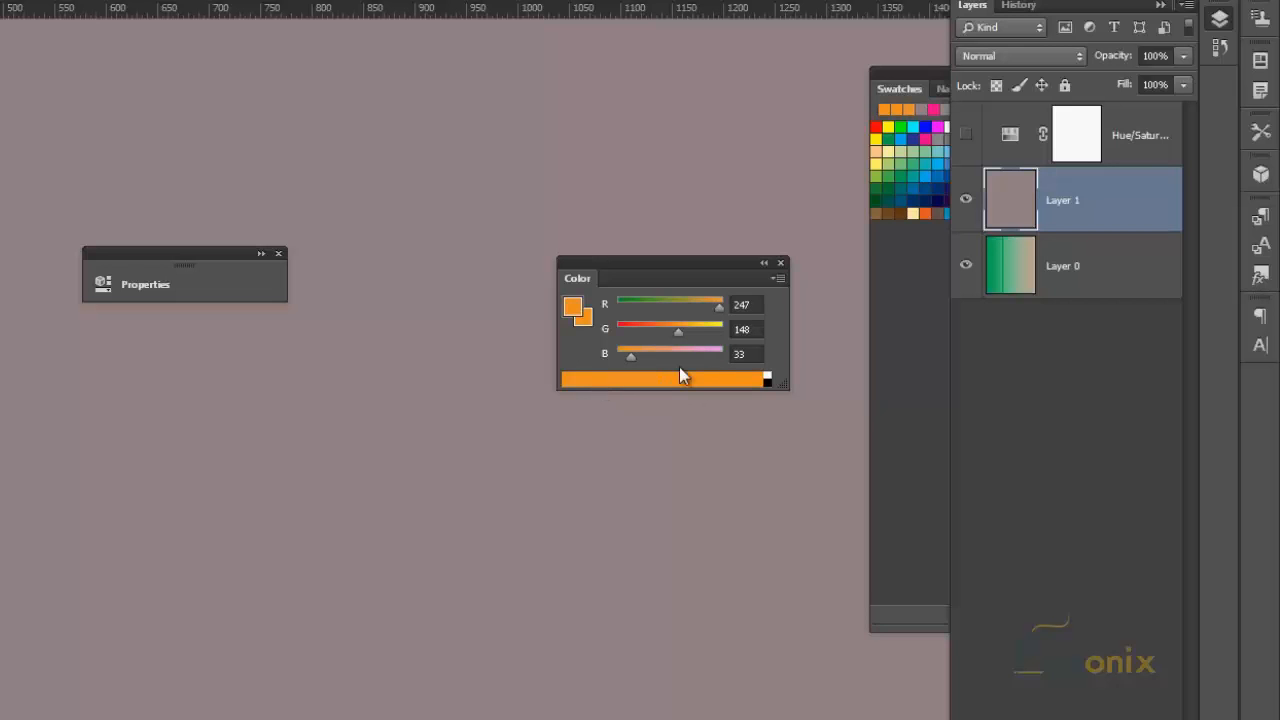
click(778, 278)
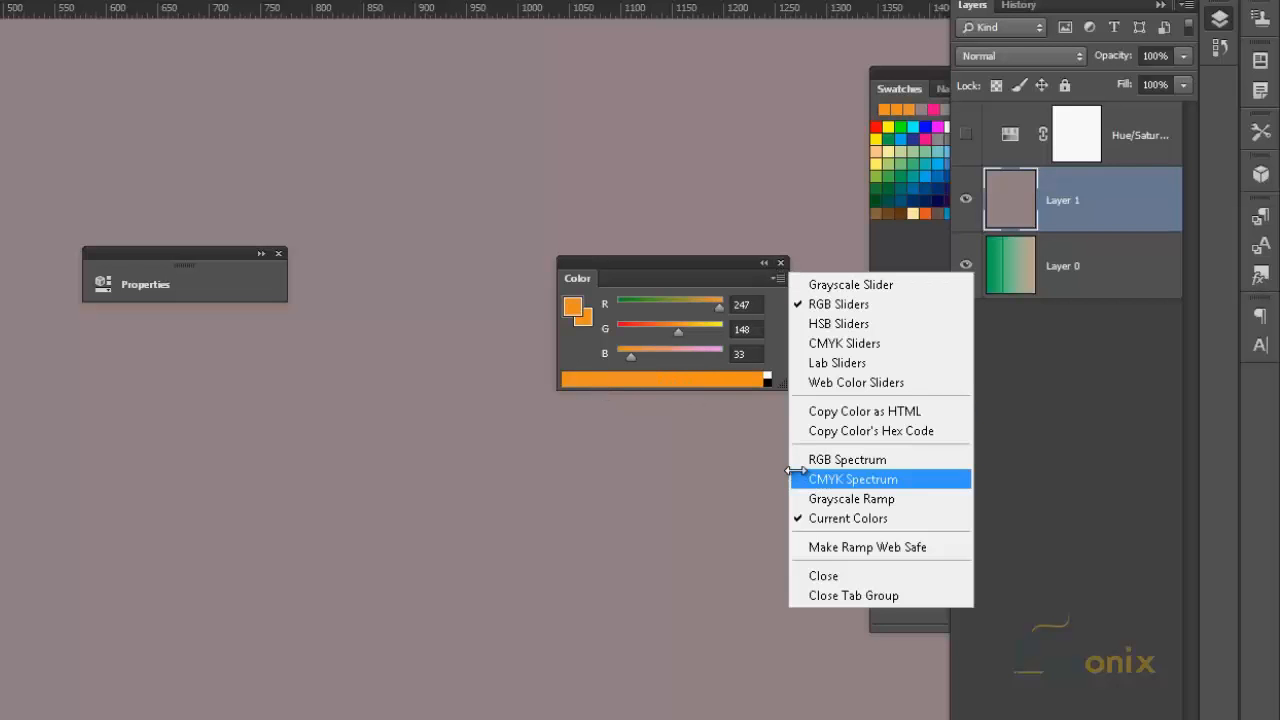
click(686, 380)
drag(784, 388, 820, 403)
Try Make Ramp Web Safe on the colour ramp, and leave the ramp as RGB Spectrum with the web-safe option off
click(797, 280)
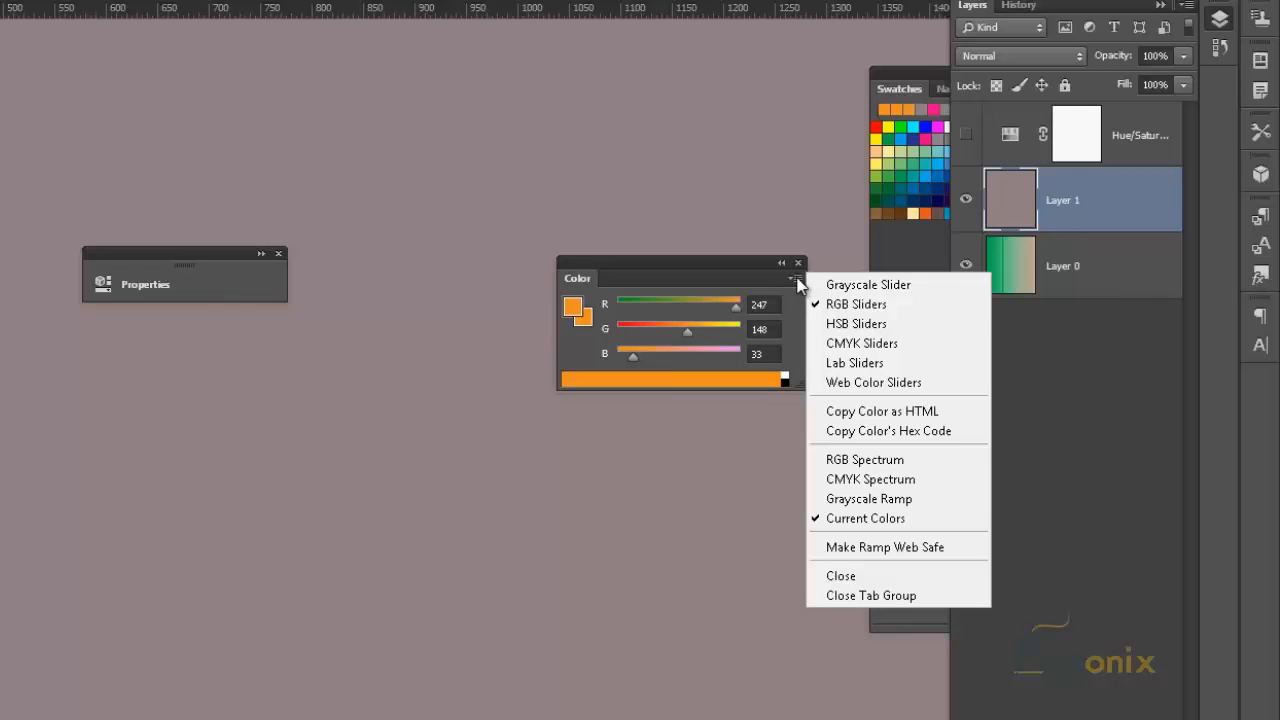
click(935, 548)
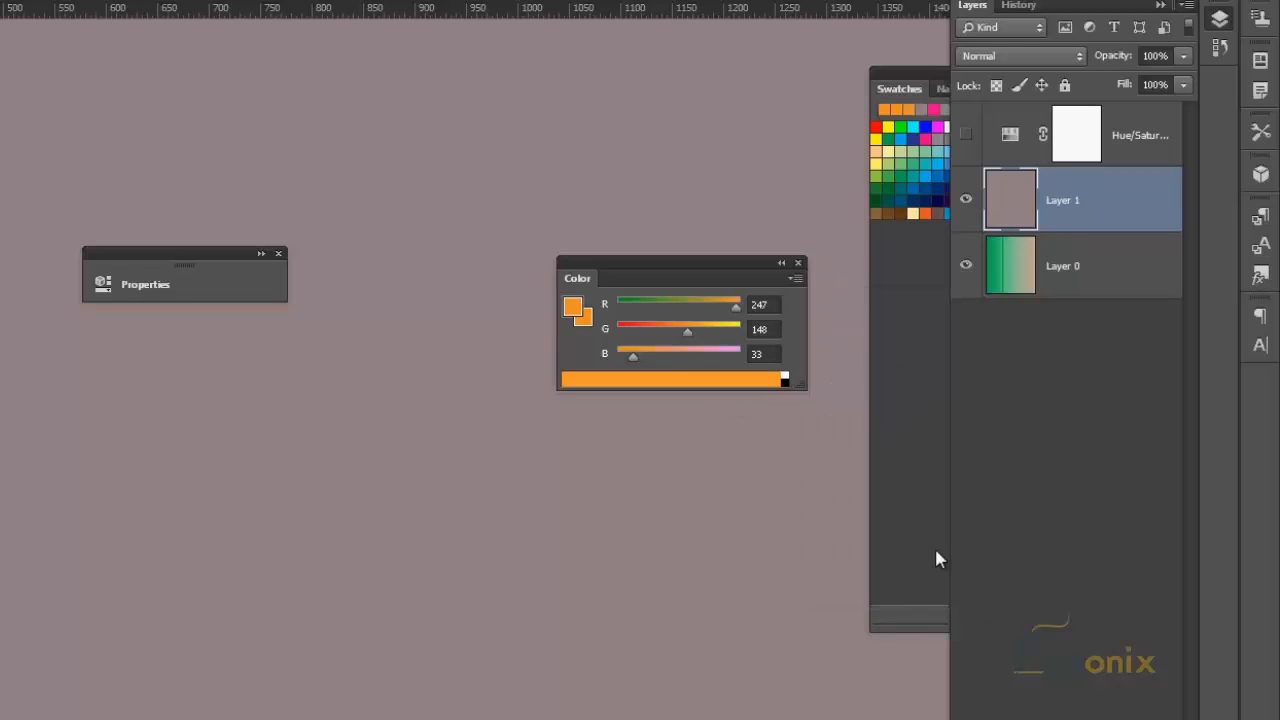
click(797, 278)
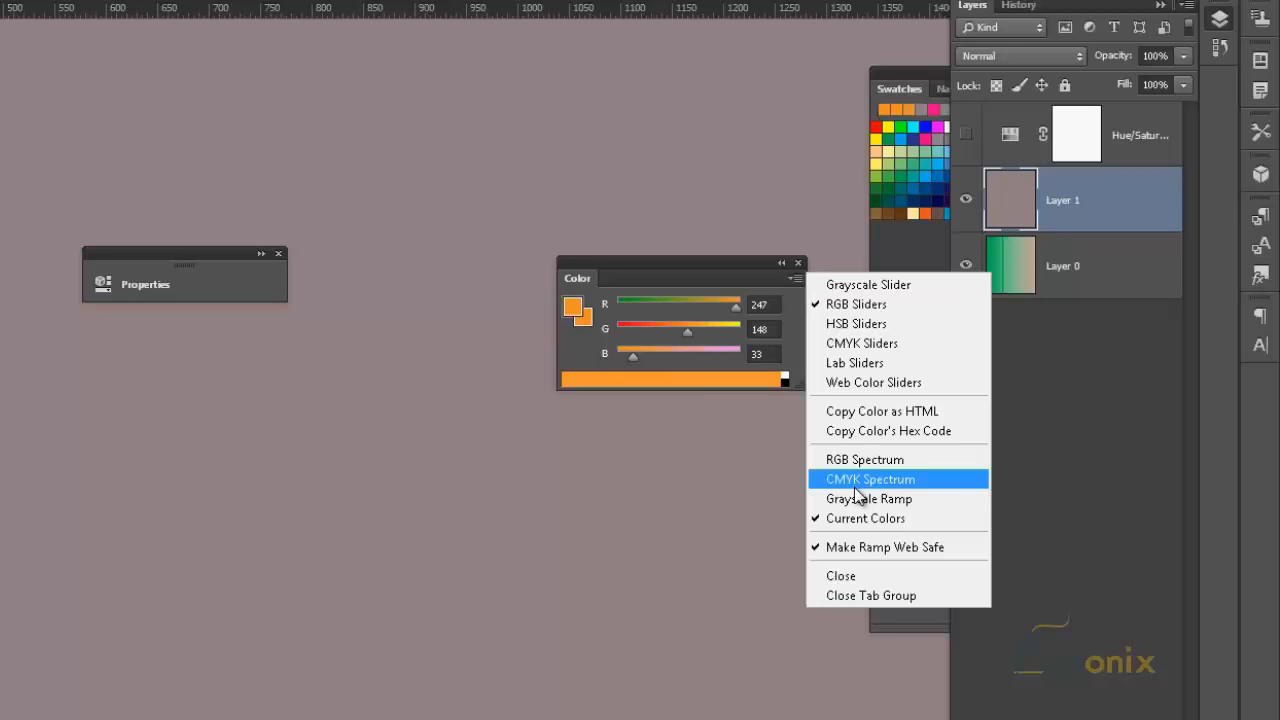
click(864, 460)
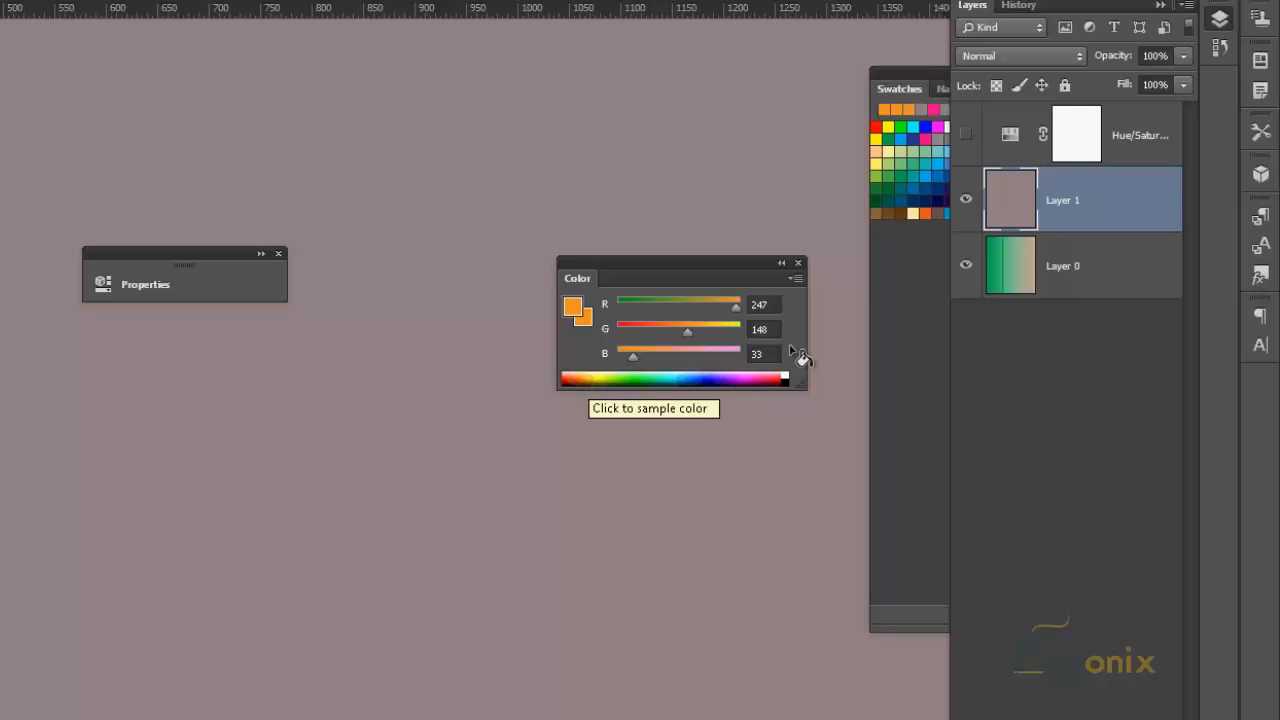
click(796, 278)
click(837, 549)
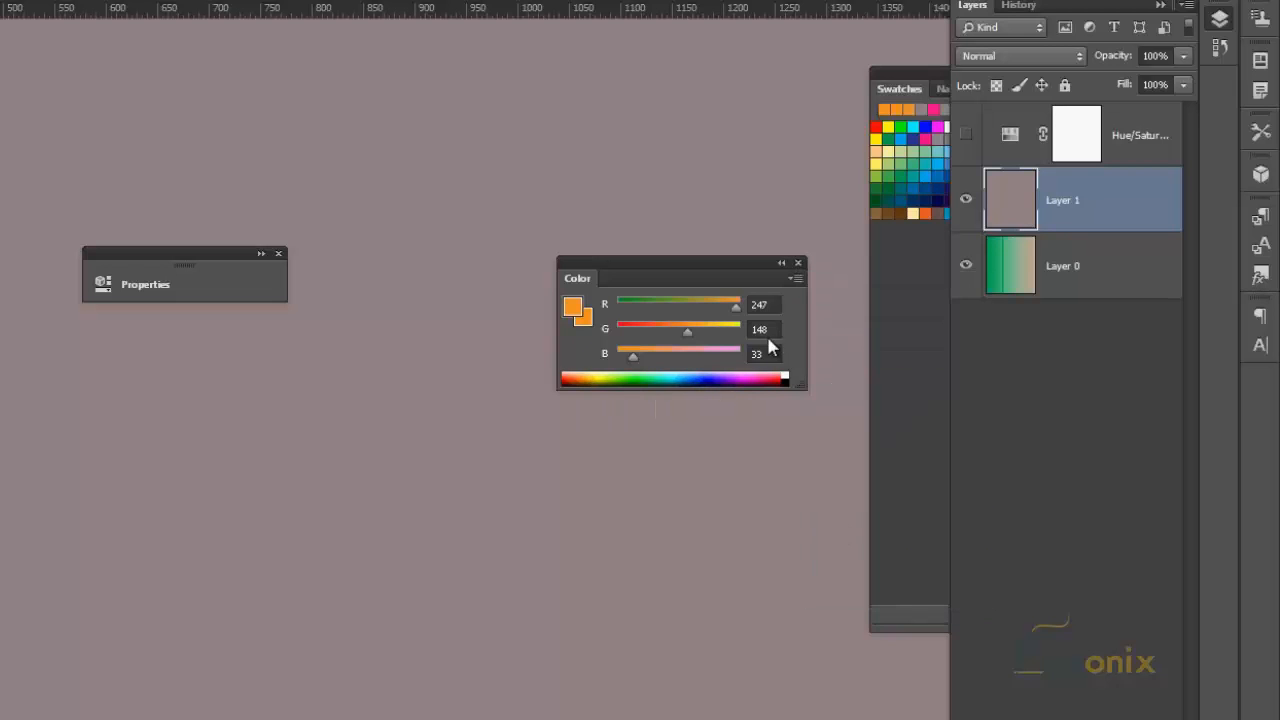
Copy the orange foreground colour as HTML and paste it as a new text layer reading color="#f79421" below the panels
click(798, 280)
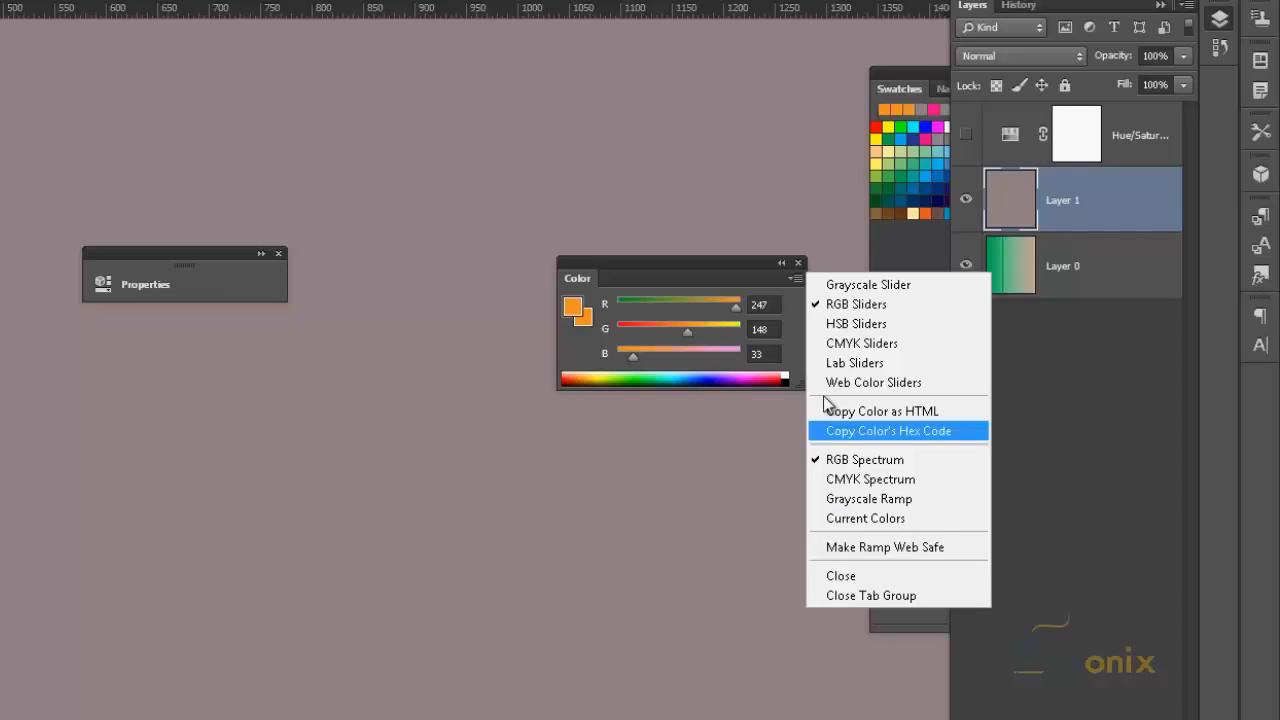
click(911, 412)
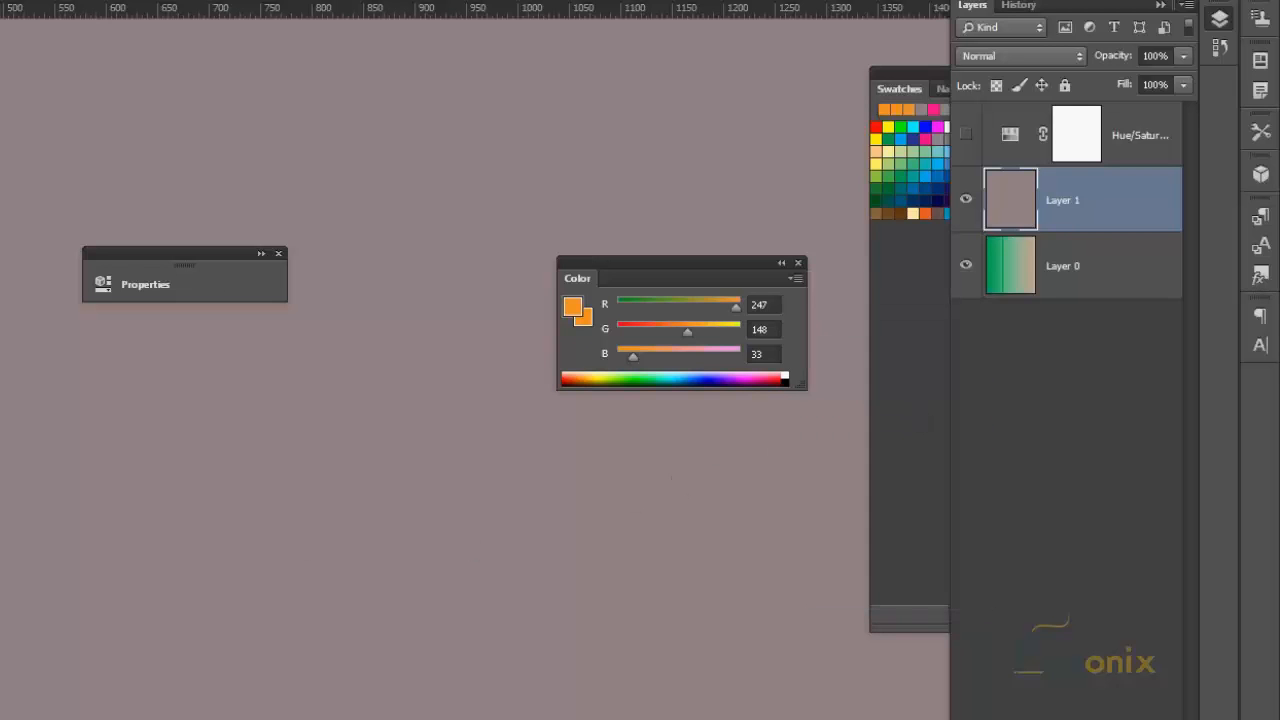
click(49, 495)
text(COLOR="#F79421")
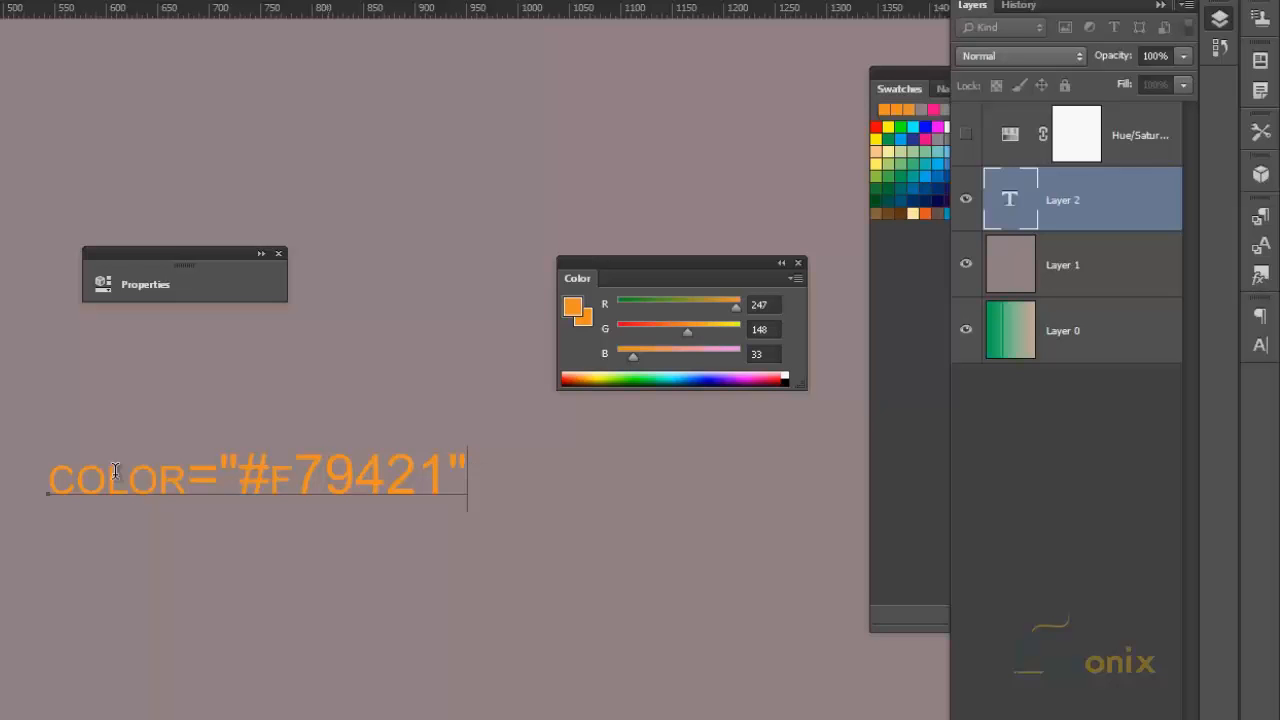
Enclose the pasted HTML colour text in angle brackets so it reads <color="#f79421">
click(48, 480)
text(<)
key(End)
text(>)
Insert "div" after the opening bracket of the HTML colour text, and remove it again
key(Left)
key(Left)
key(Left)
key(Left)
key(Left)
key(Left)
key(Left)
key(Left)
key(Left)
key(Left)
key(Left)
key(Left)
key(Left)
key(Left)
key(Left)
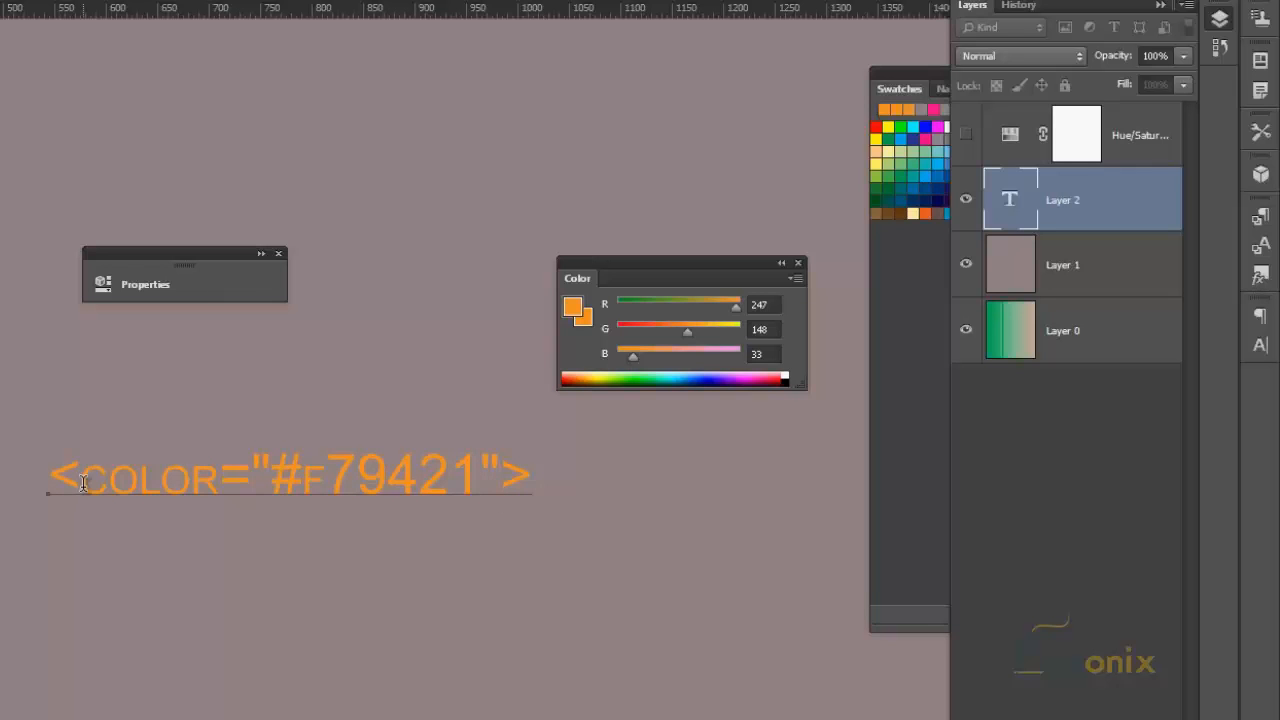
text(DIV)
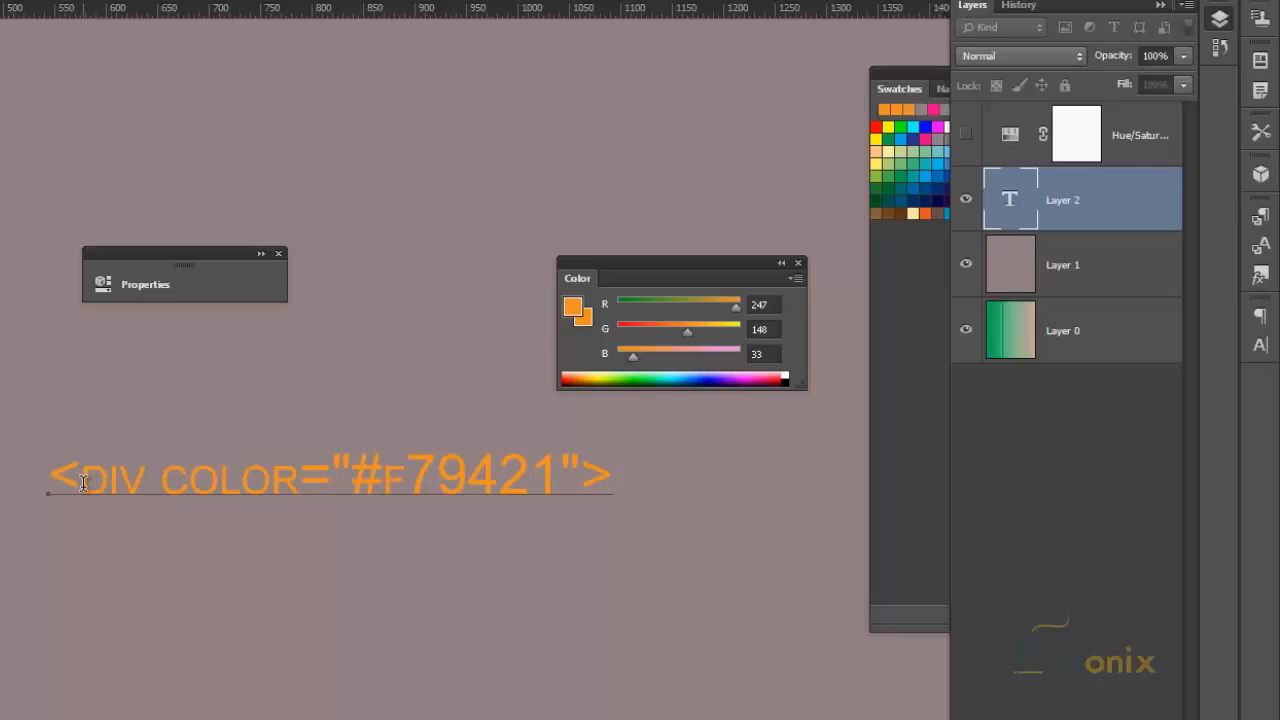
drag(160, 480, 81, 484)
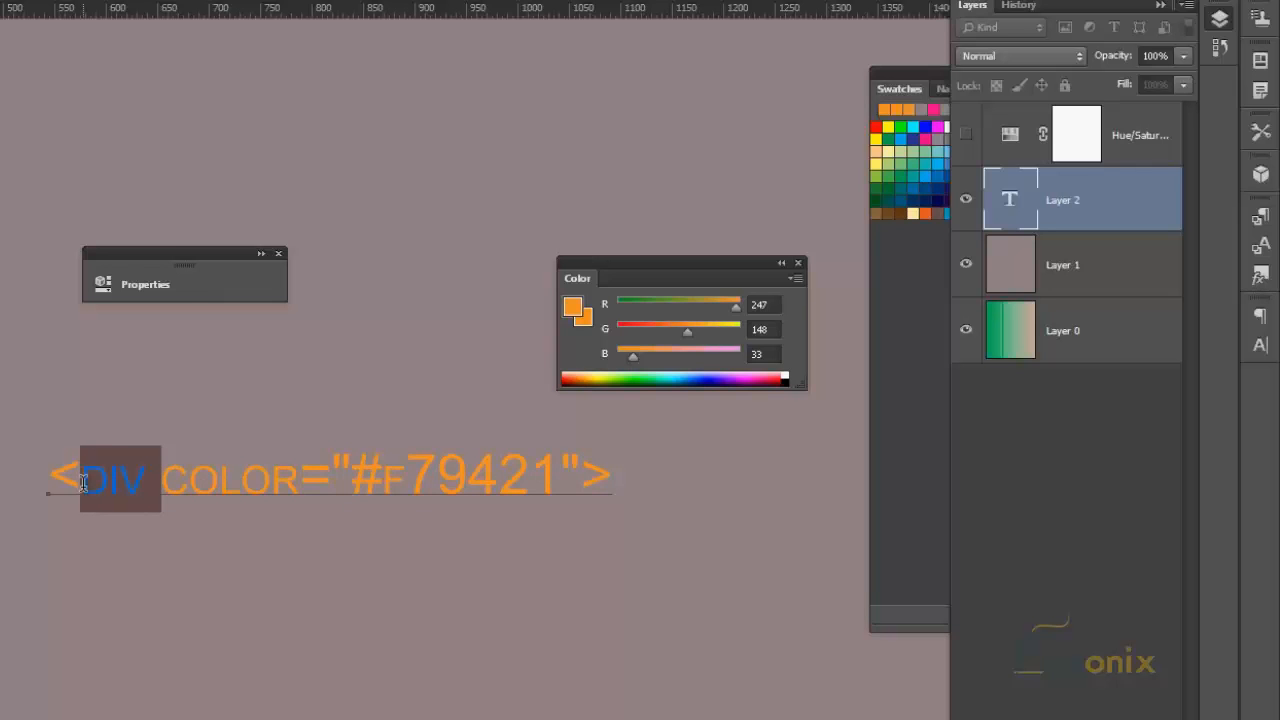
key(BackSpace)
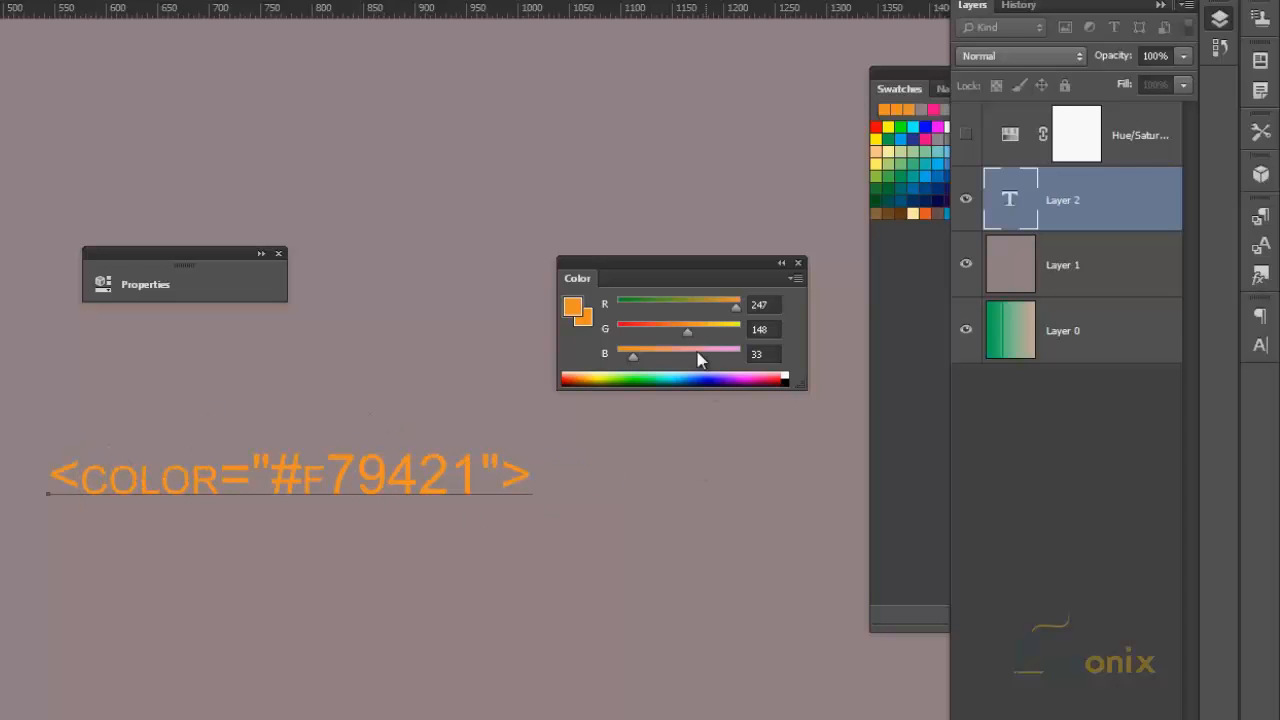
Copy the foreground colour's hex code and paste it as a separate text layer, f79421, beneath the HTML colour text
click(795, 280)
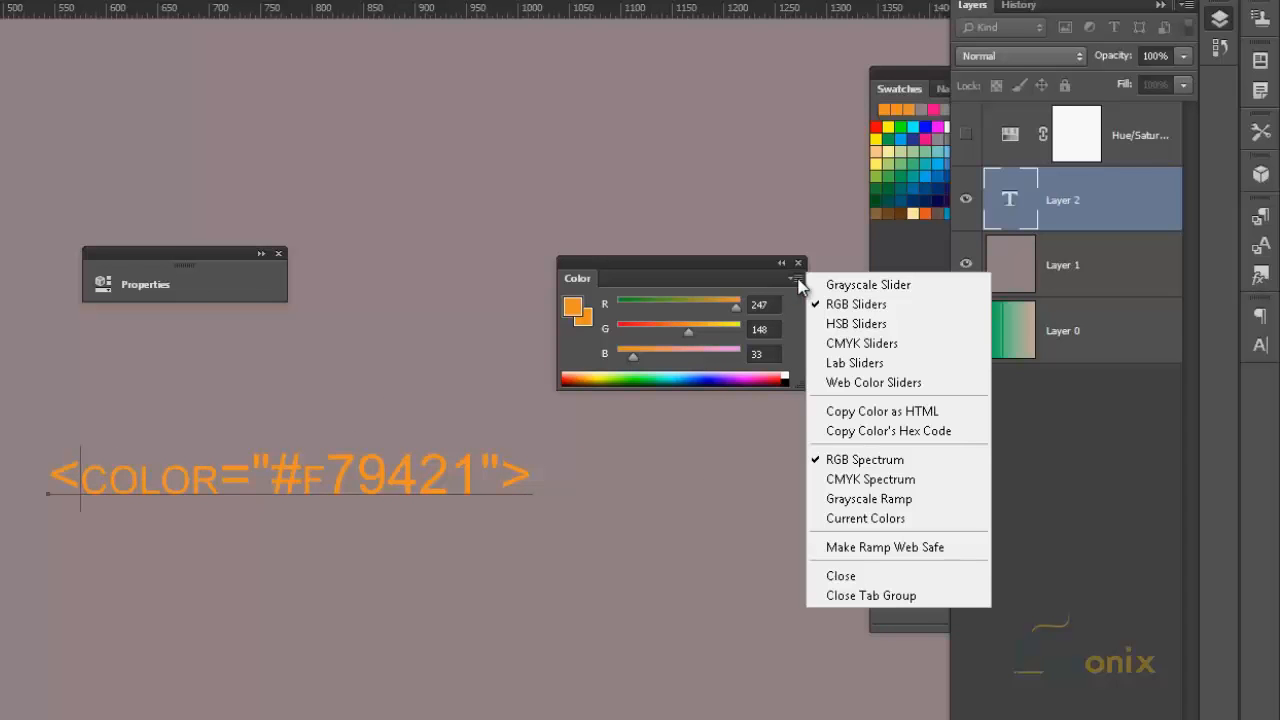
click(866, 432)
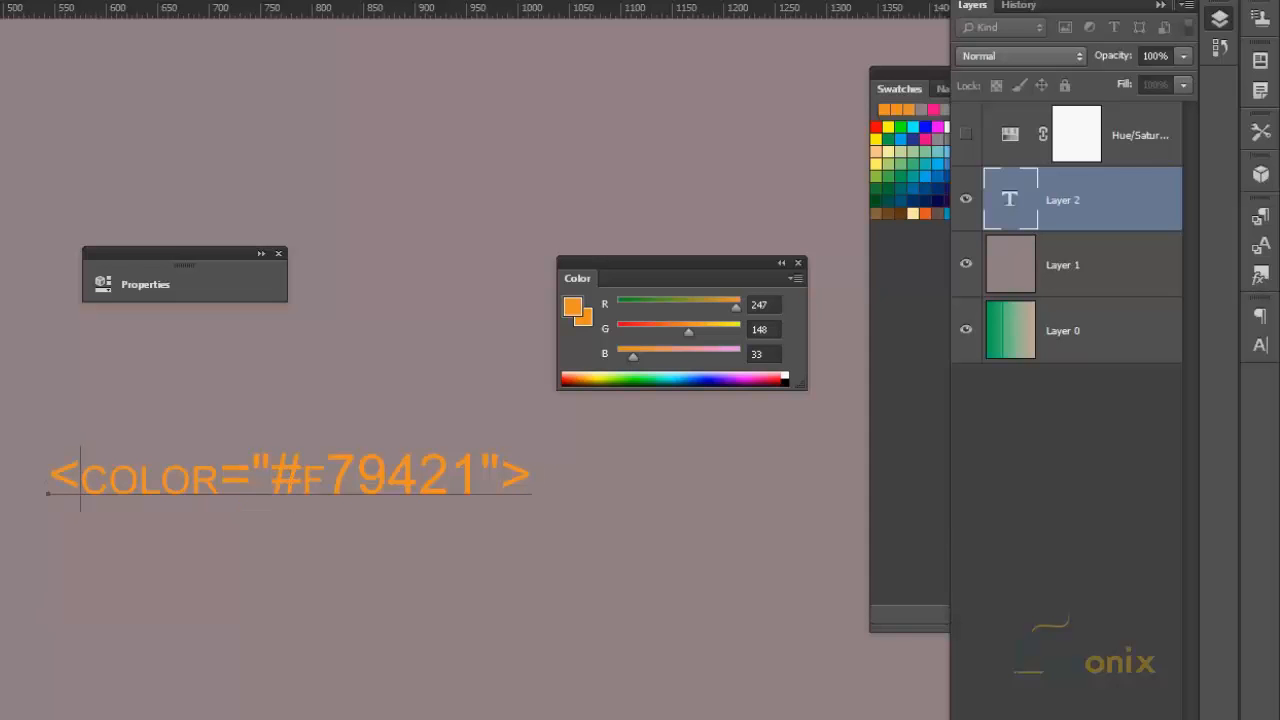
key(ctrl+Return)
click(253, 595)
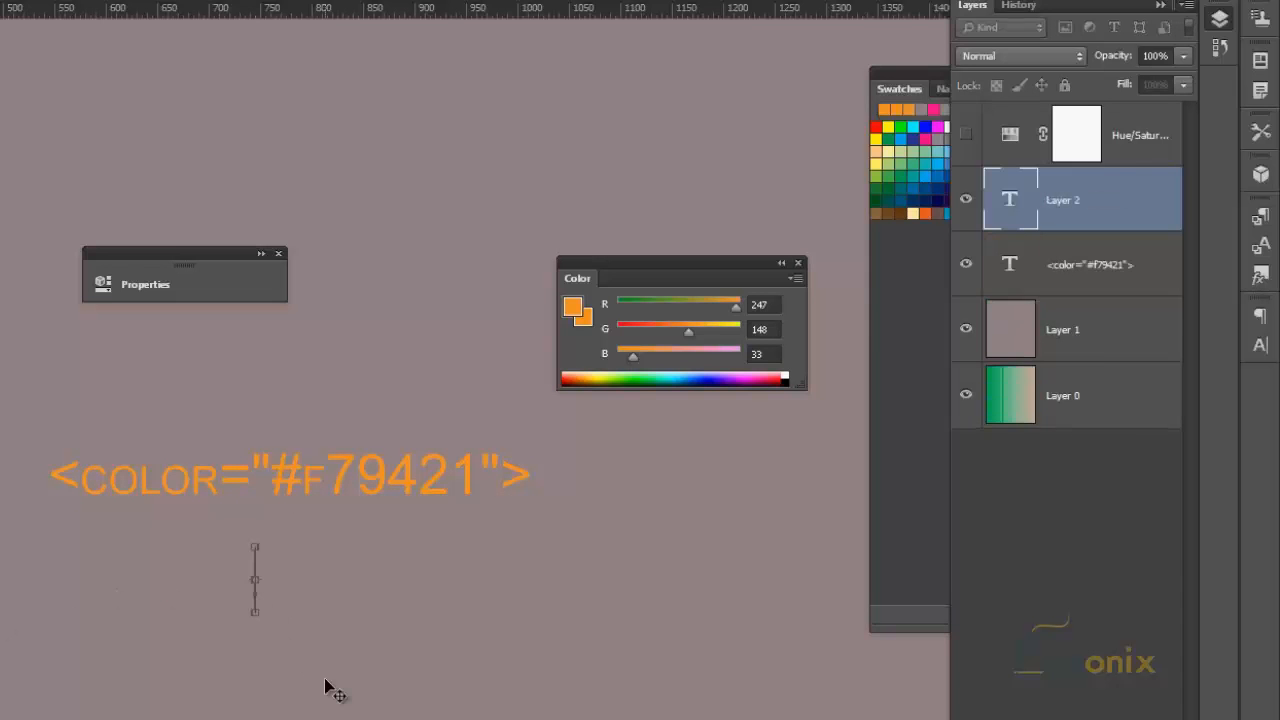
key(ctrl+t)
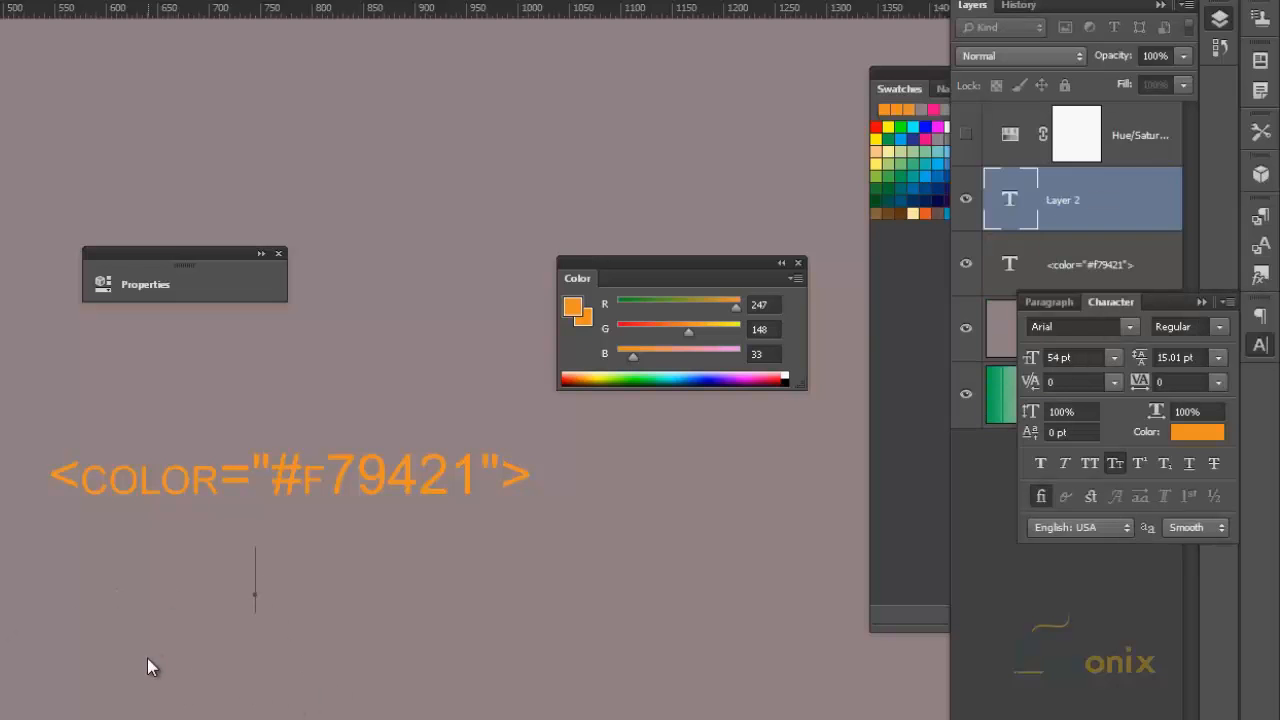
key(ctrl+v)
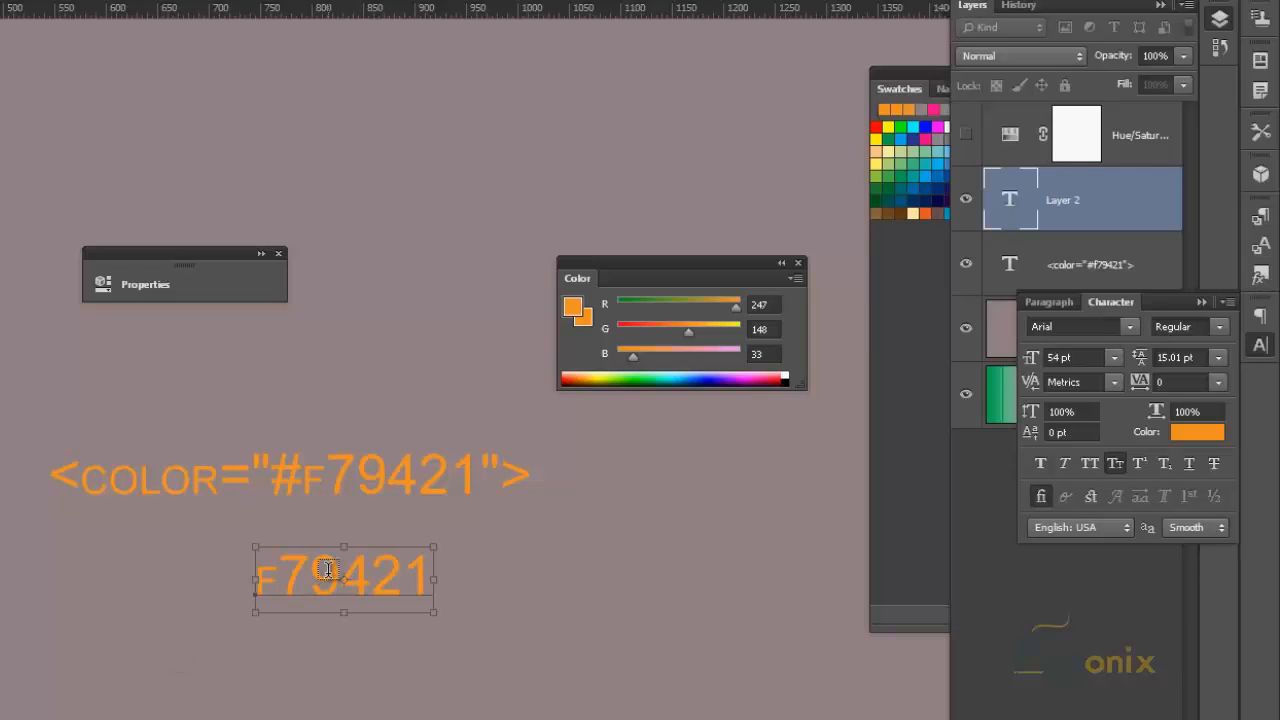
click(180, 483)
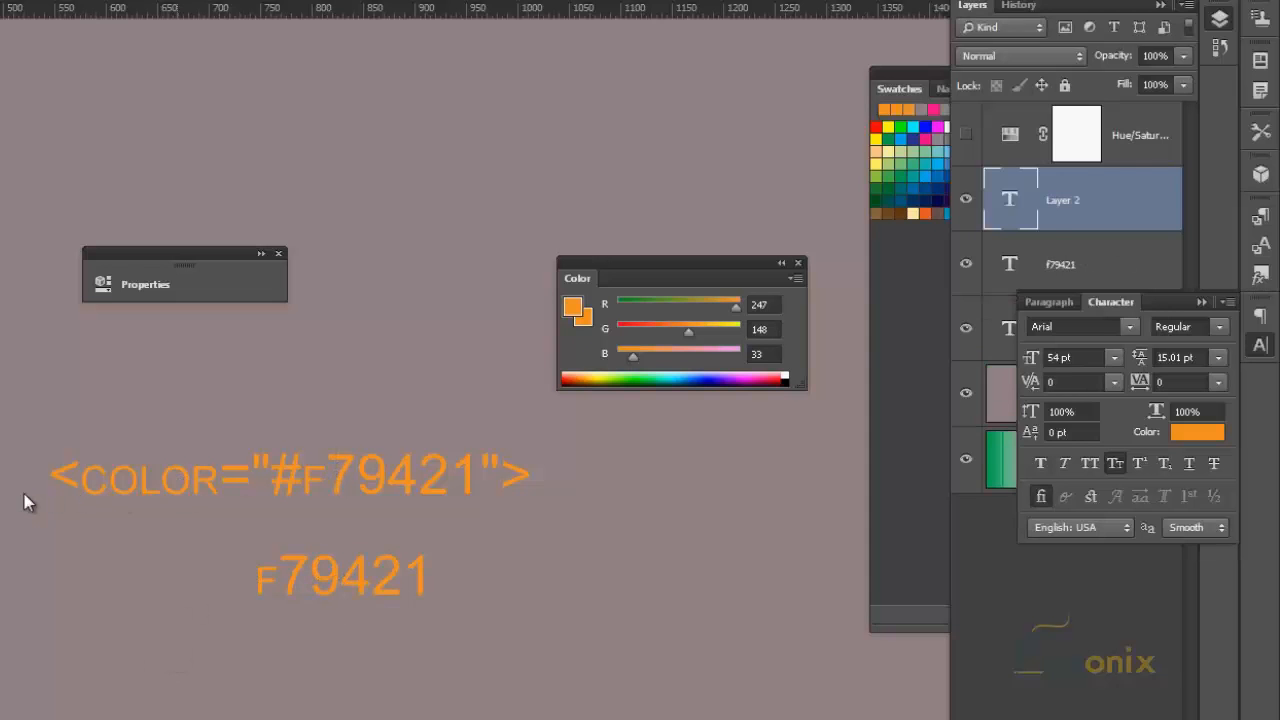
key(ctrl+Return)
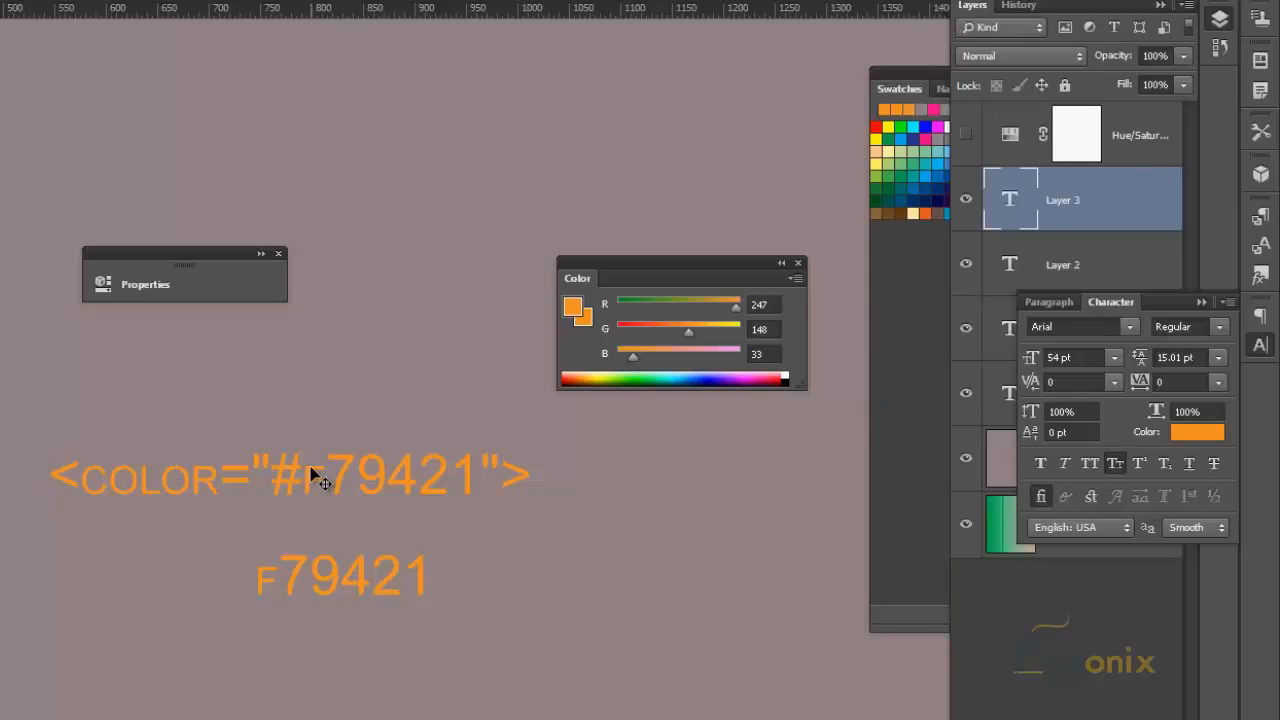
Delete the two text layers containing the pasted HTML colour and hex code
click(310, 468)
shift+click(358, 580)
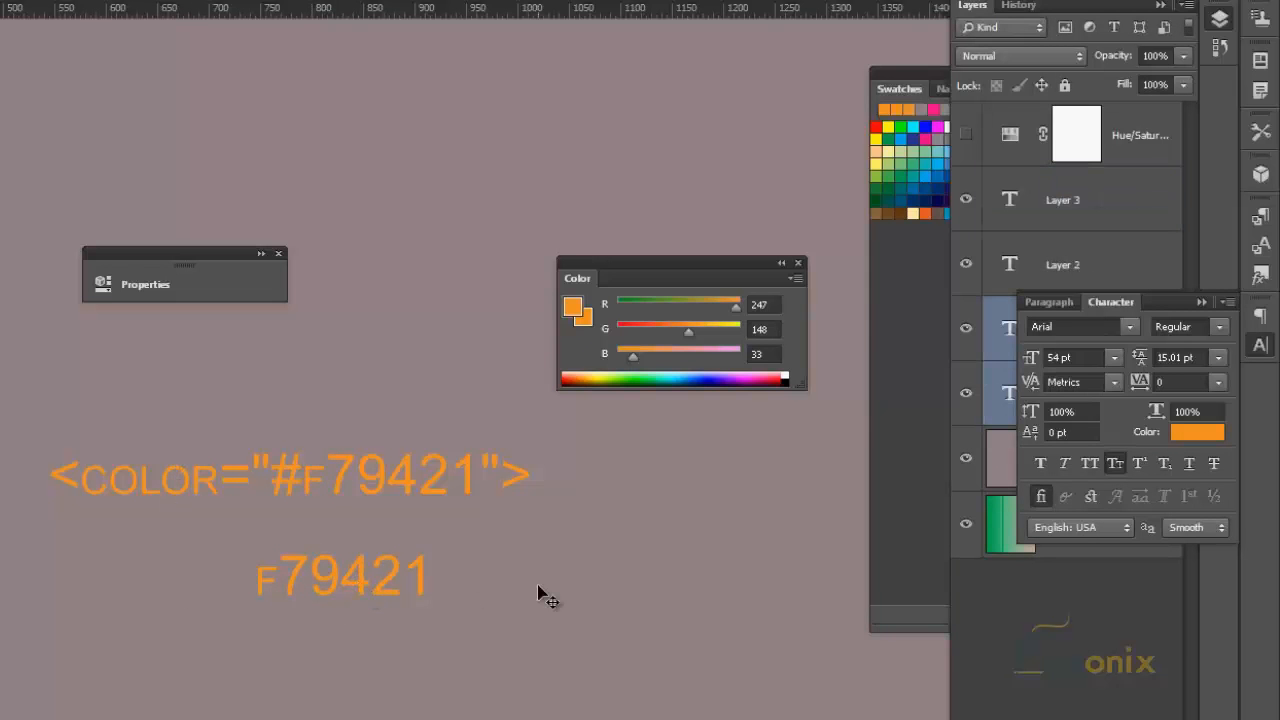
key(Delete)
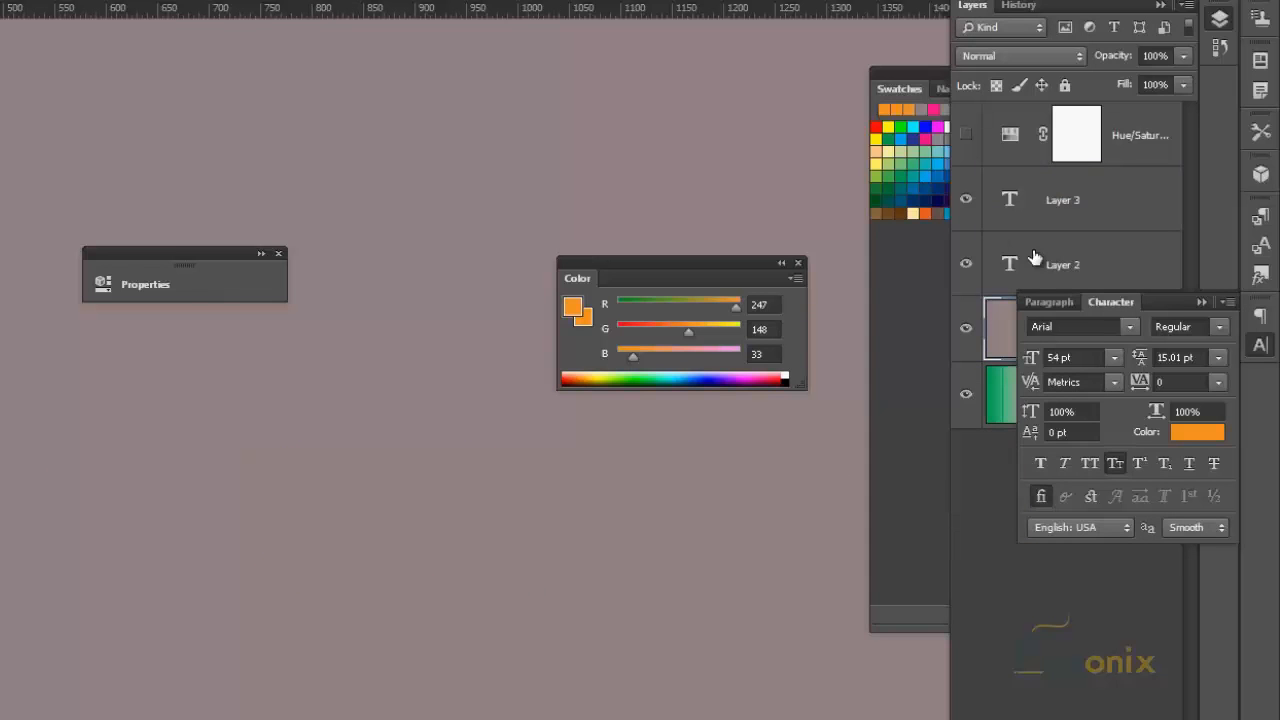
Bring the Swatches panel in front of the Layers panel
click(922, 262)
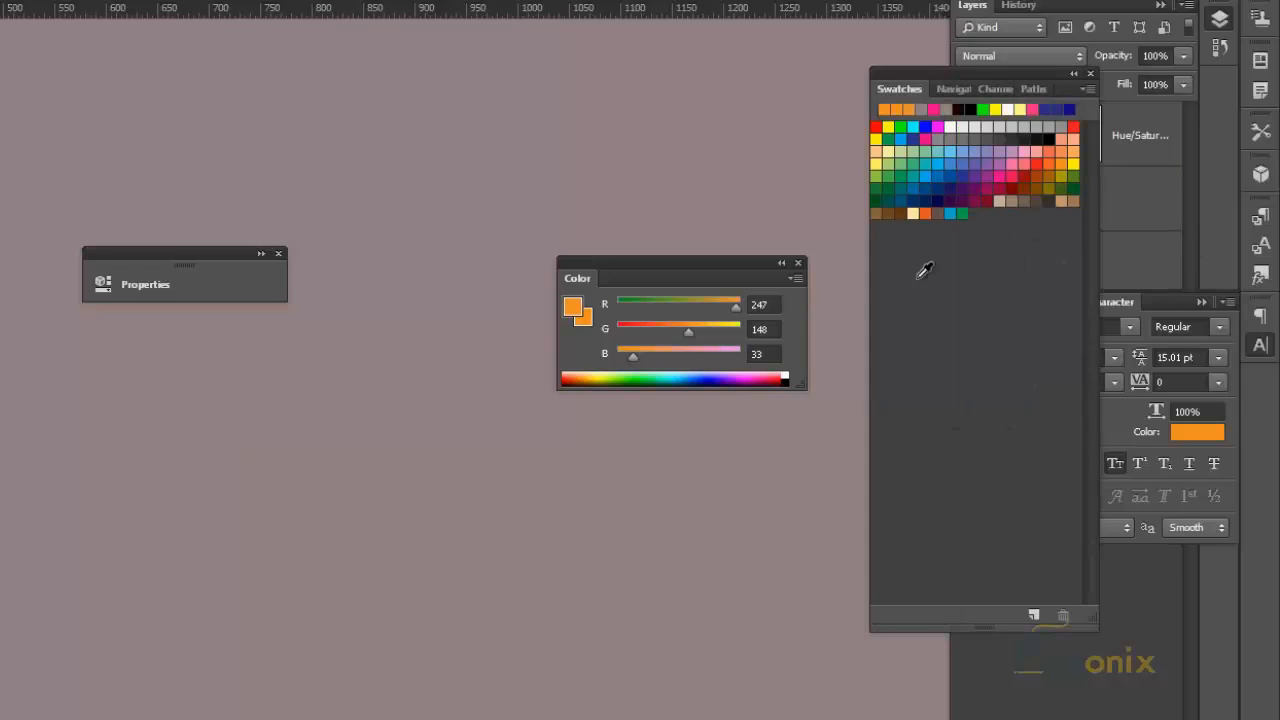
click(797, 278)
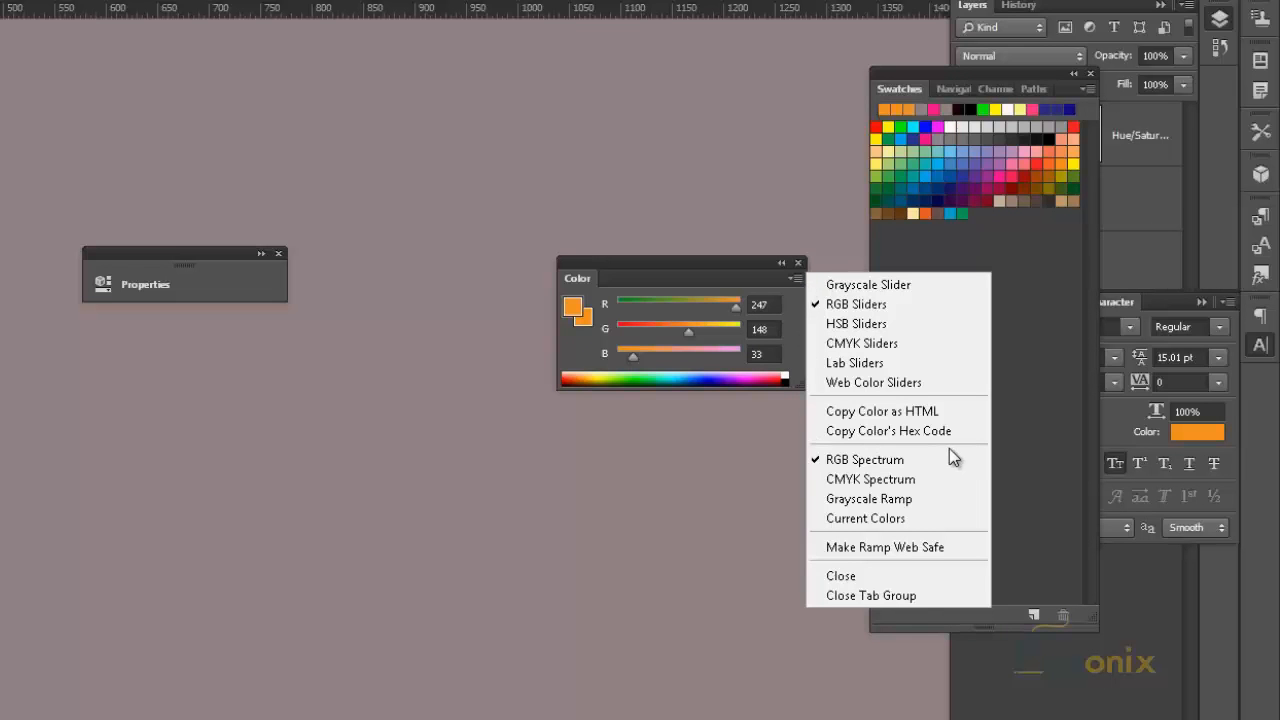
click(800, 350)
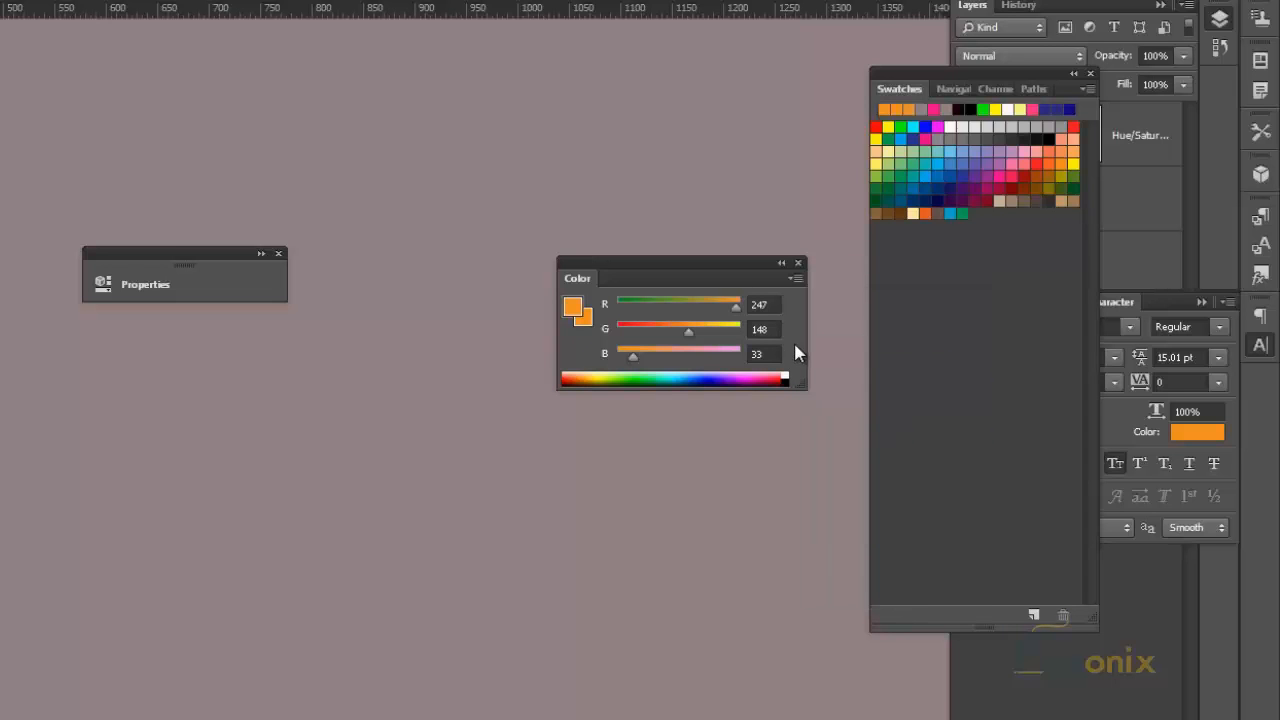
double_click(572, 279)
double_click(574, 279)
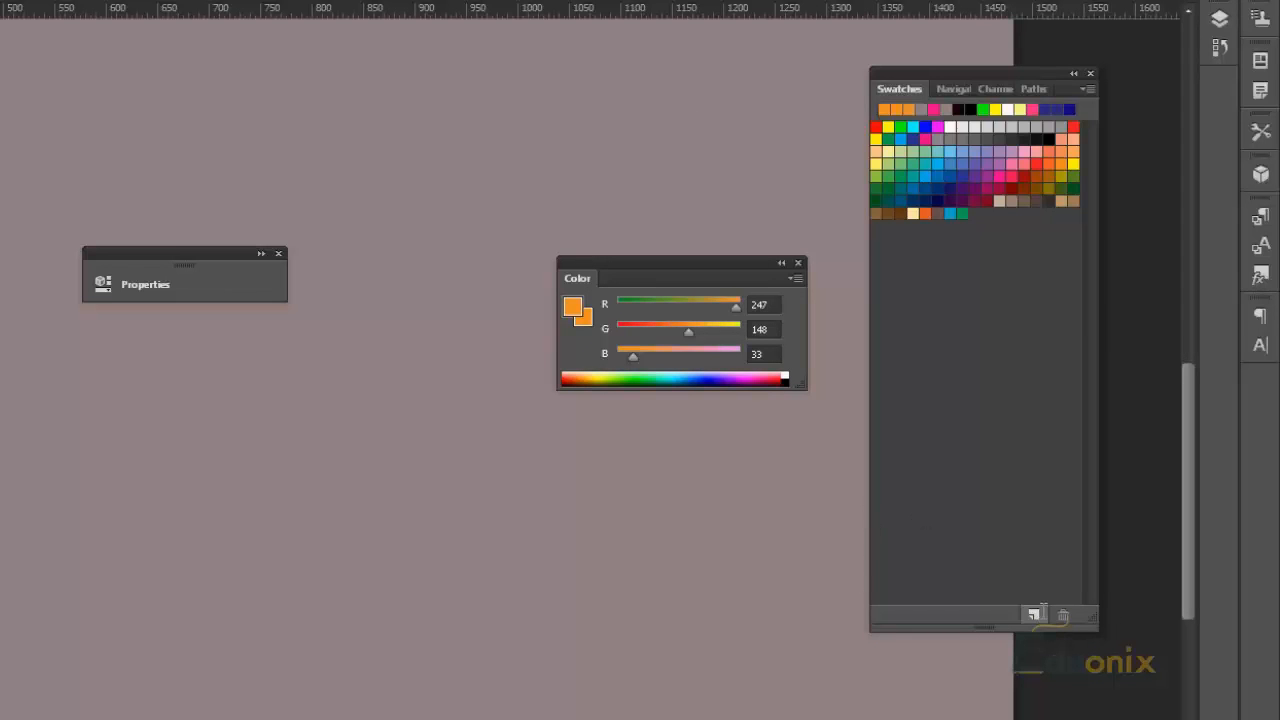
Save the orange foreground colour as a new swatch named "aserhgabh"
click(1034, 614)
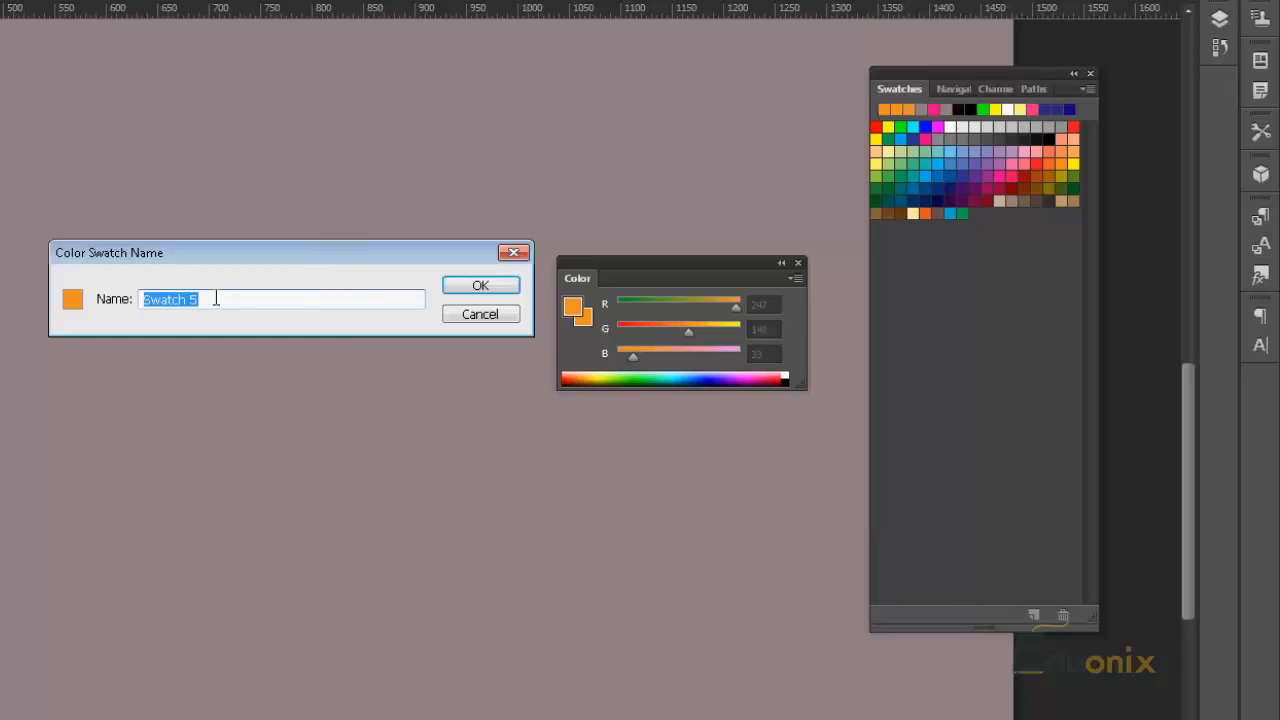
text(asdfghjh)
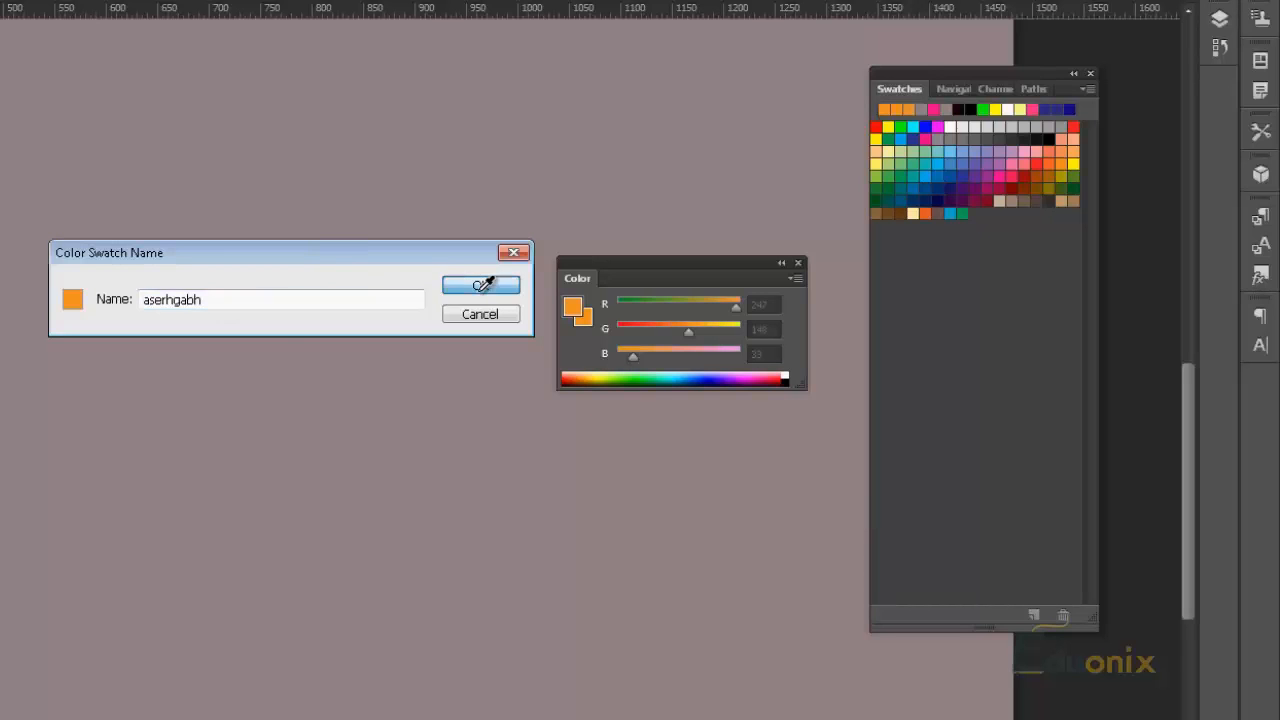
click(480, 285)
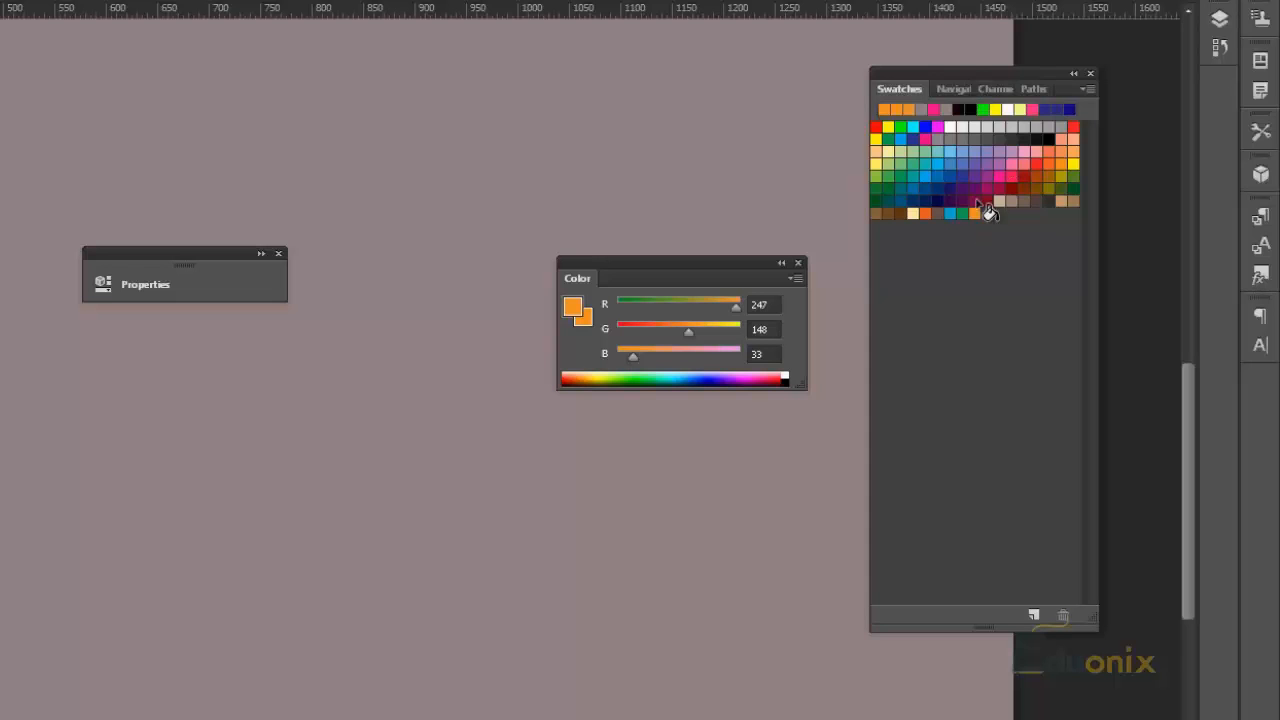
Save the orange foreground colour as two more swatches with default names and pick one of them as the foreground colour
click(1034, 613)
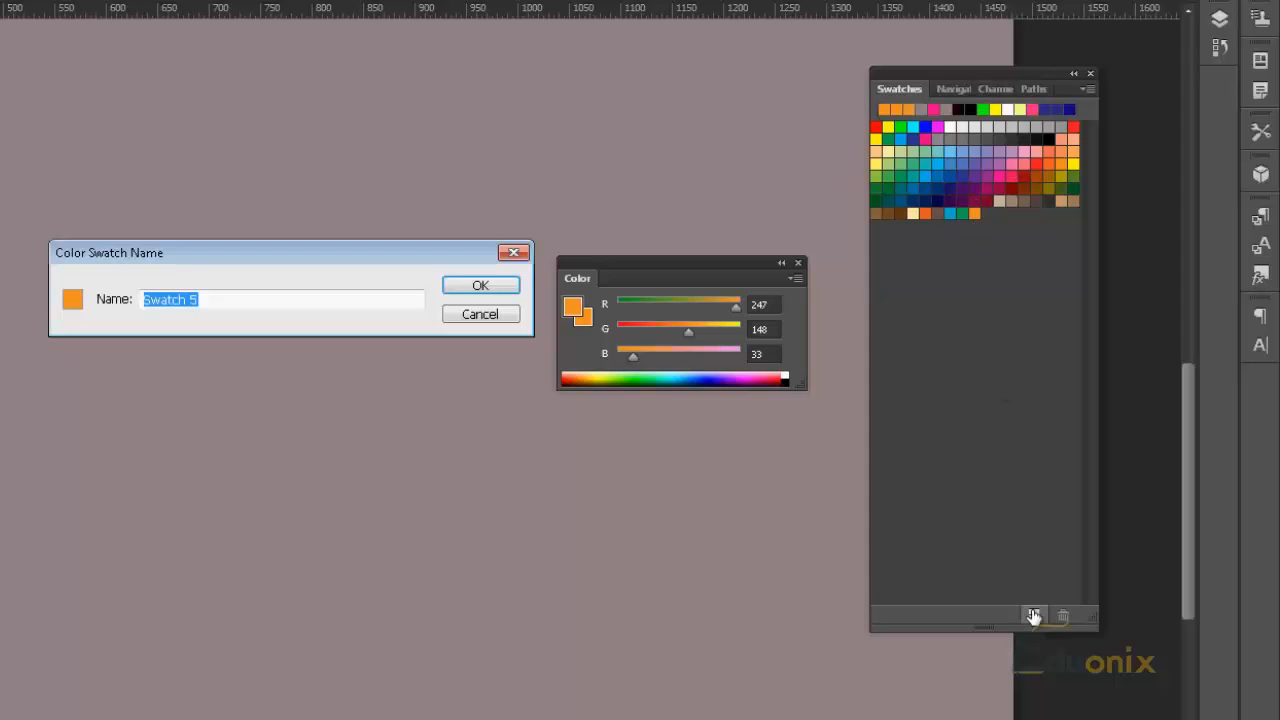
key(Return)
click(1034, 613)
key(Return)
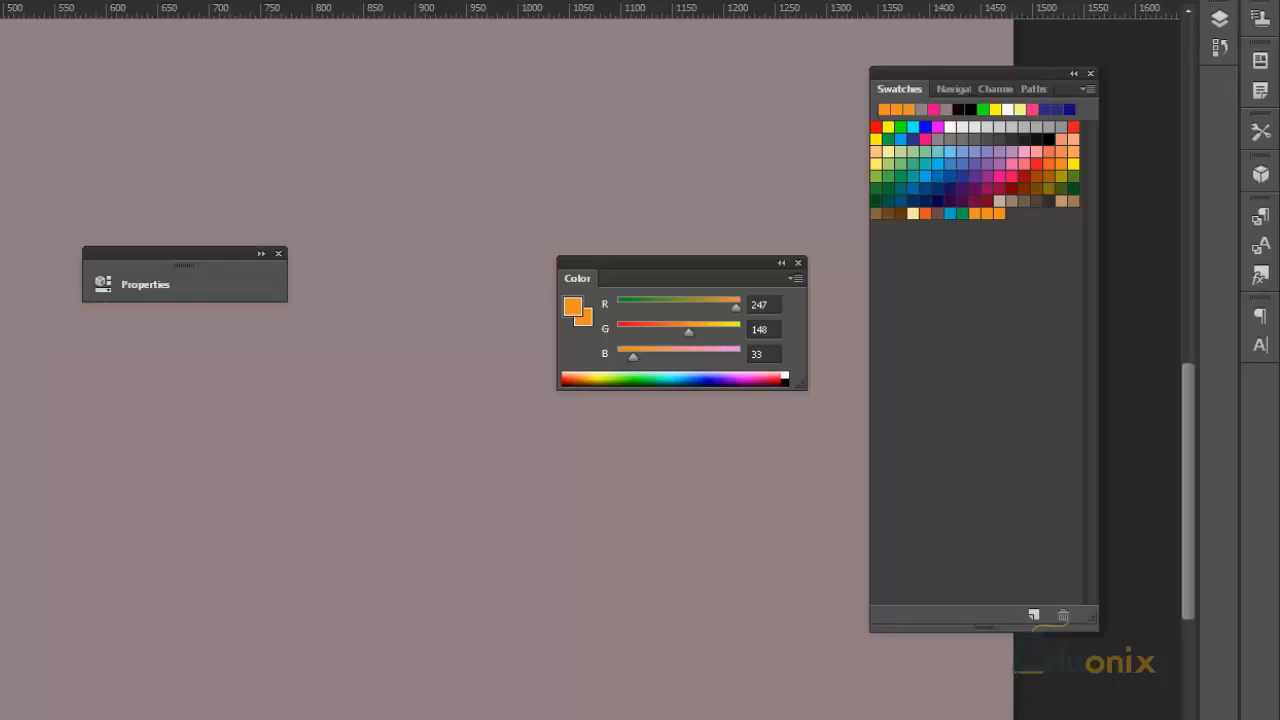
click(987, 213)
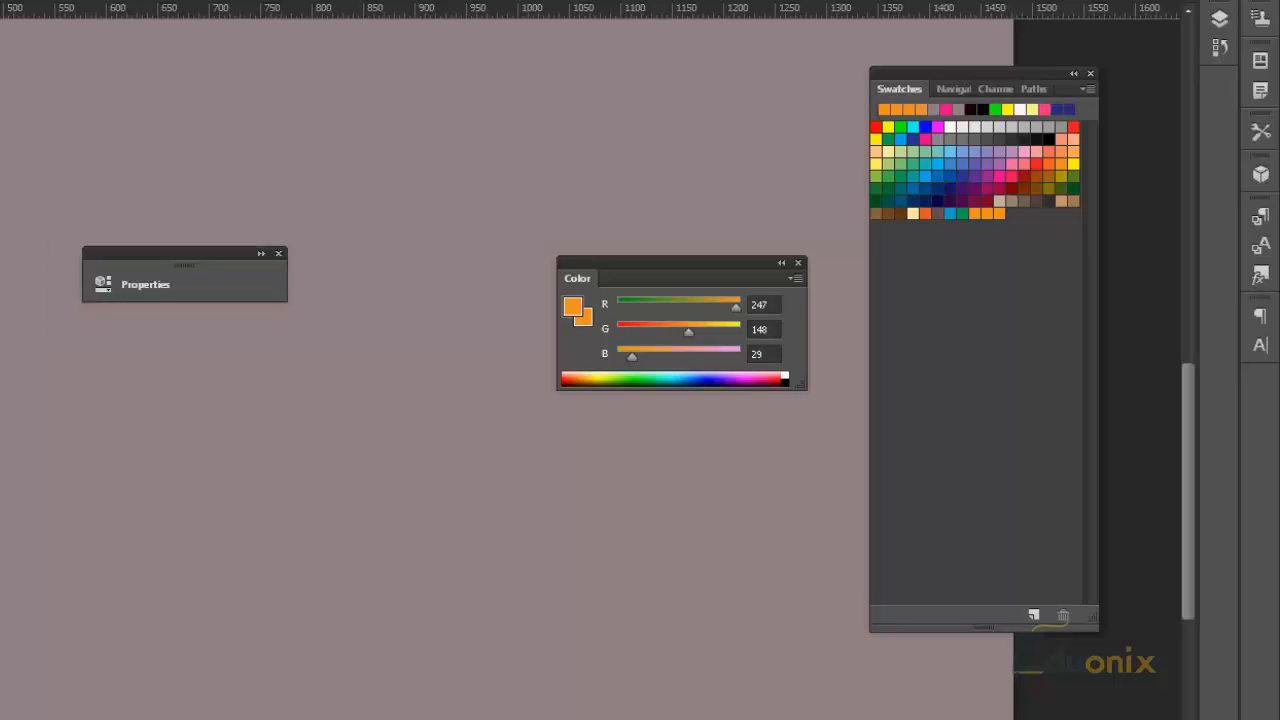
Set the foreground colour to dark brown 68451c and save it as a swatch named "Swatch 7"
click(573, 307)
click(205, 399)
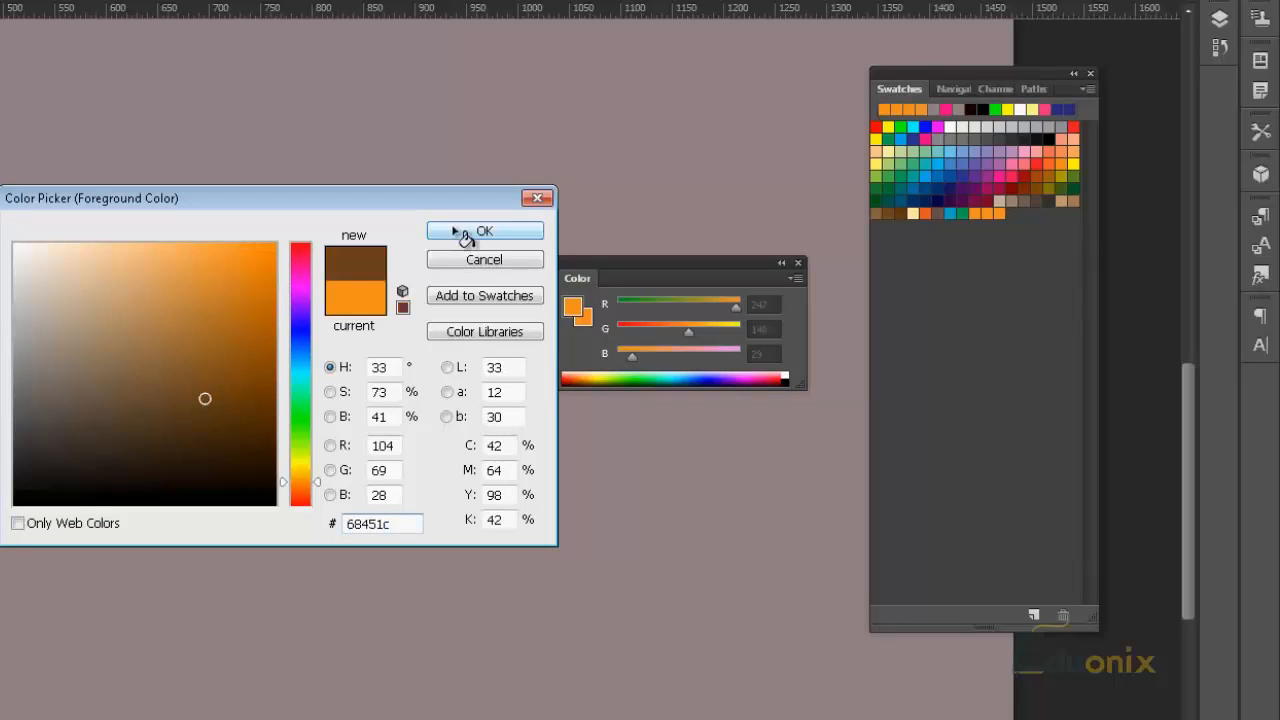
click(455, 236)
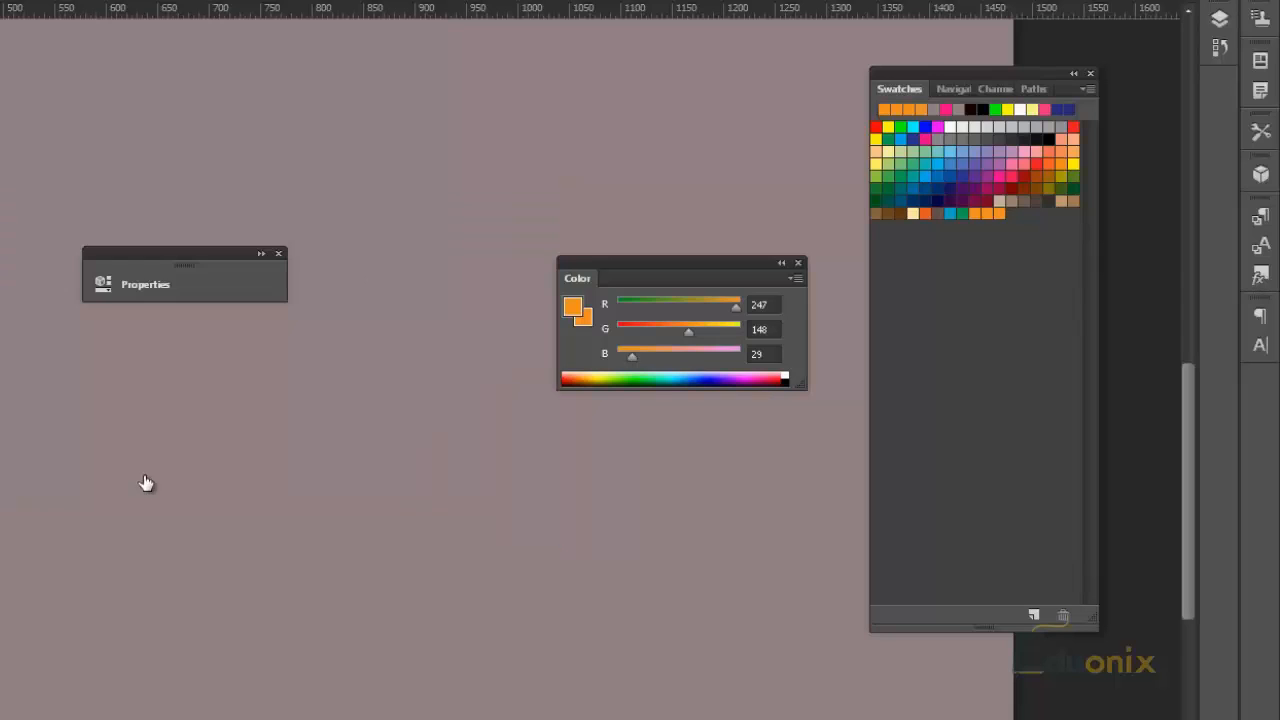
click(1034, 616)
click(483, 285)
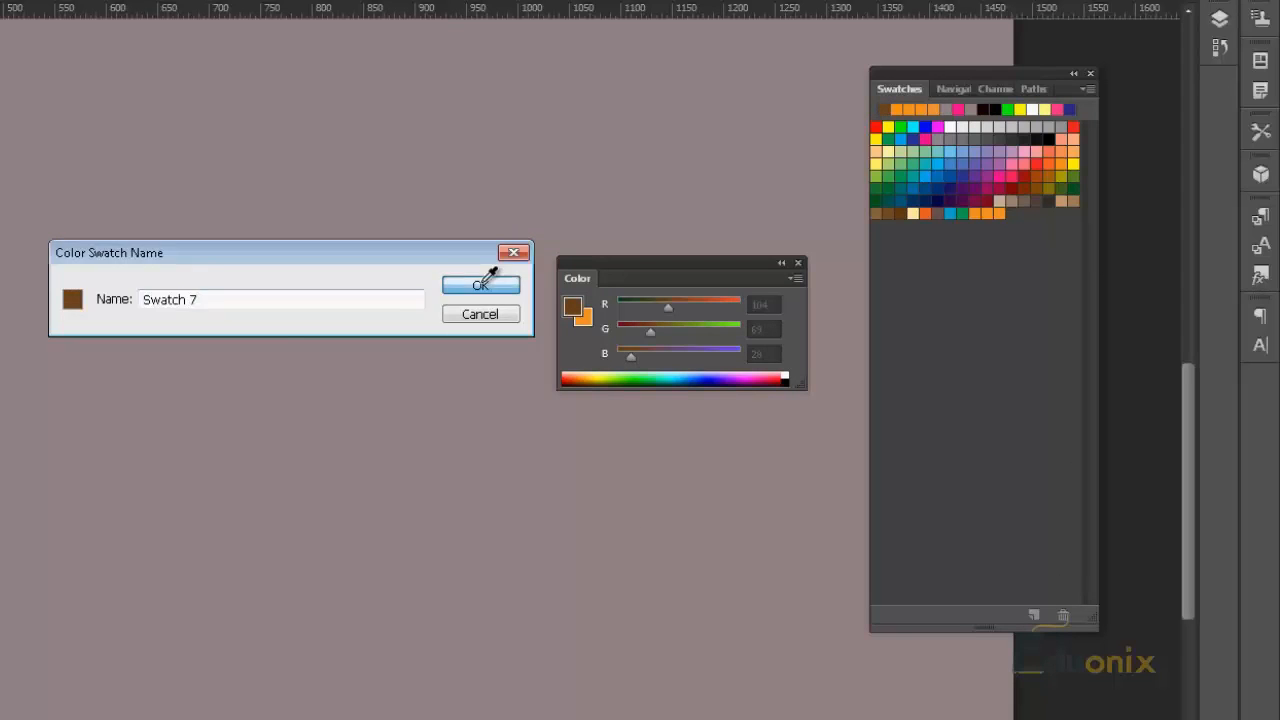
click(1089, 90)
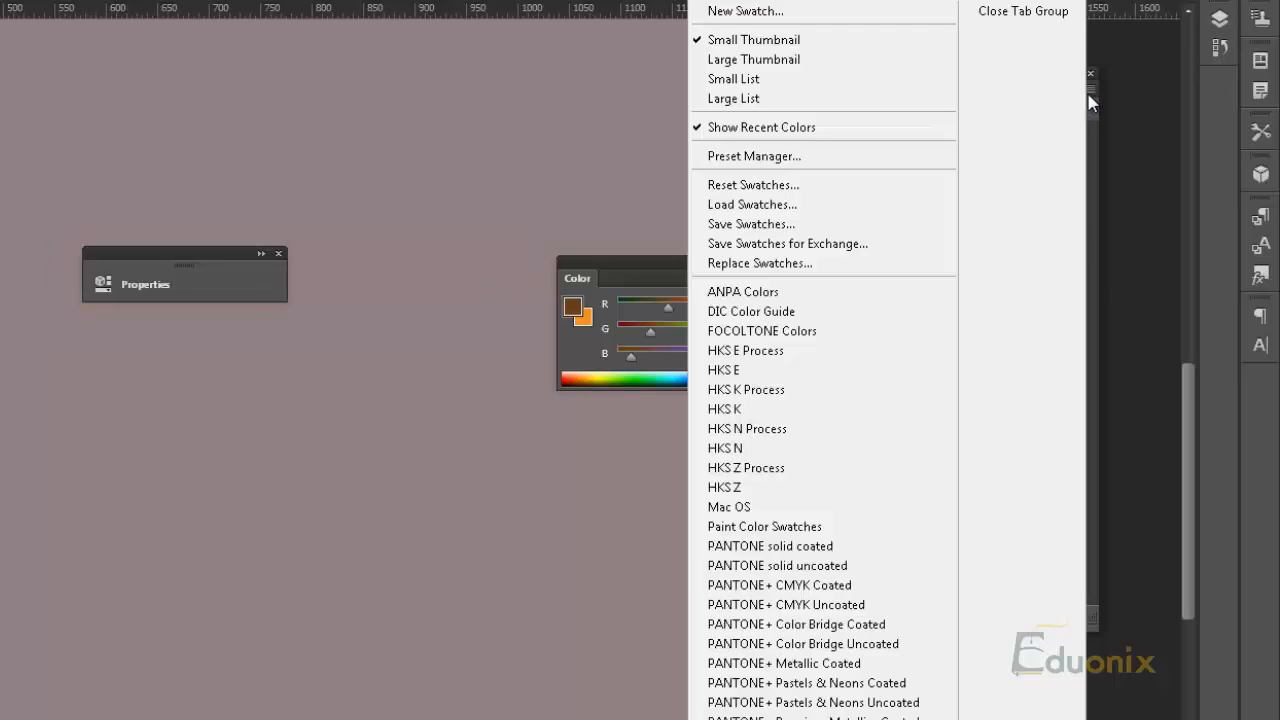
click(1100, 316)
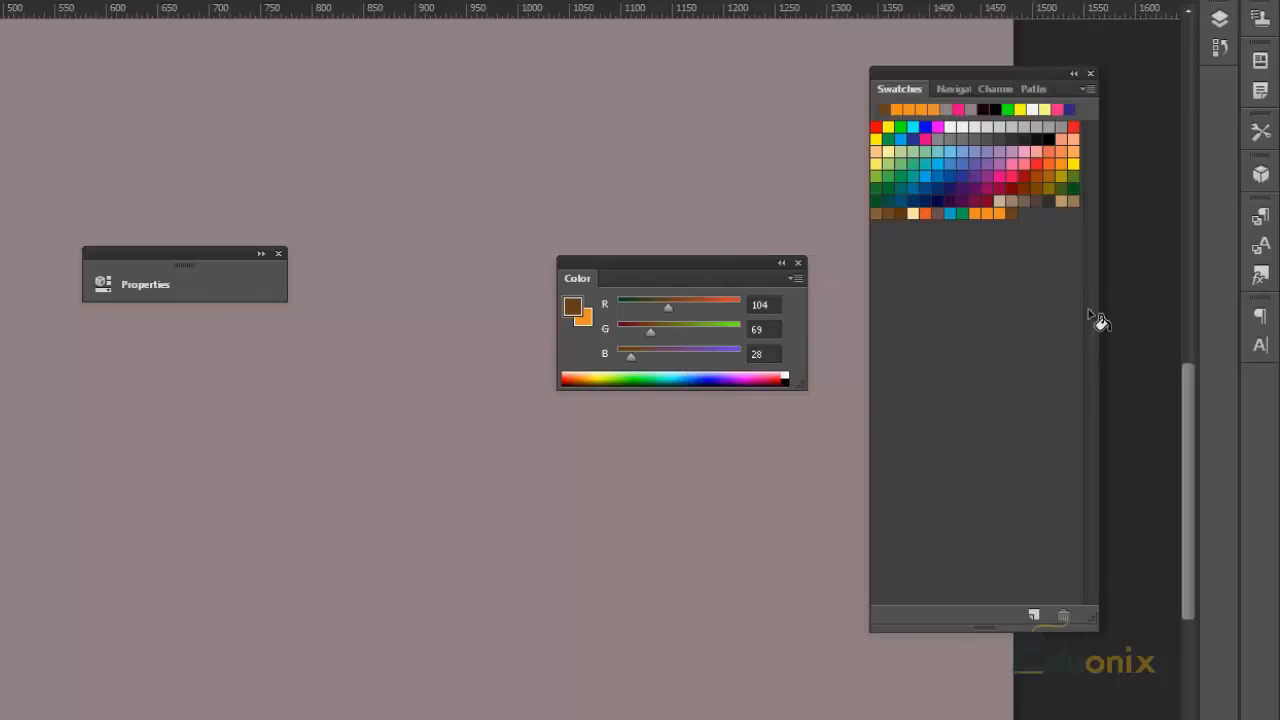
Load the blue swatch near the end as foreground, raise its green value to 255, and cancel saving it as a swatch
click(1011, 214)
click(951, 215)
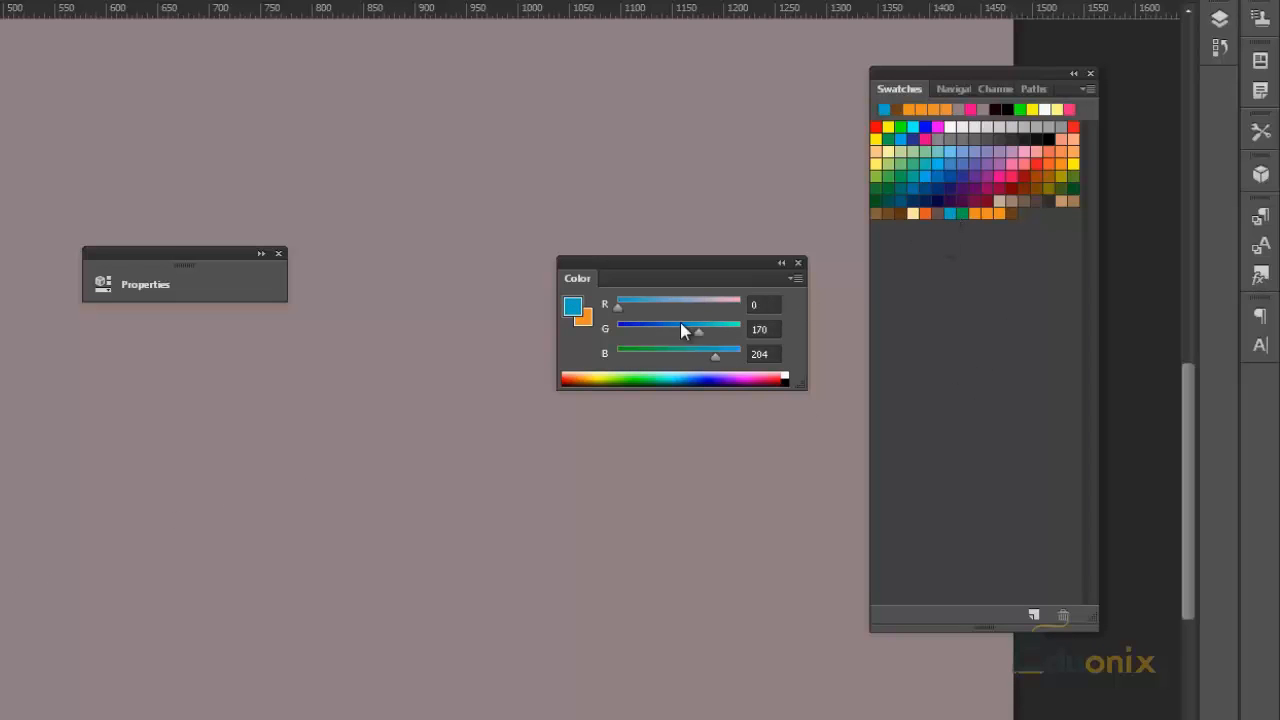
click(634, 329)
drag(634, 331, 785, 340)
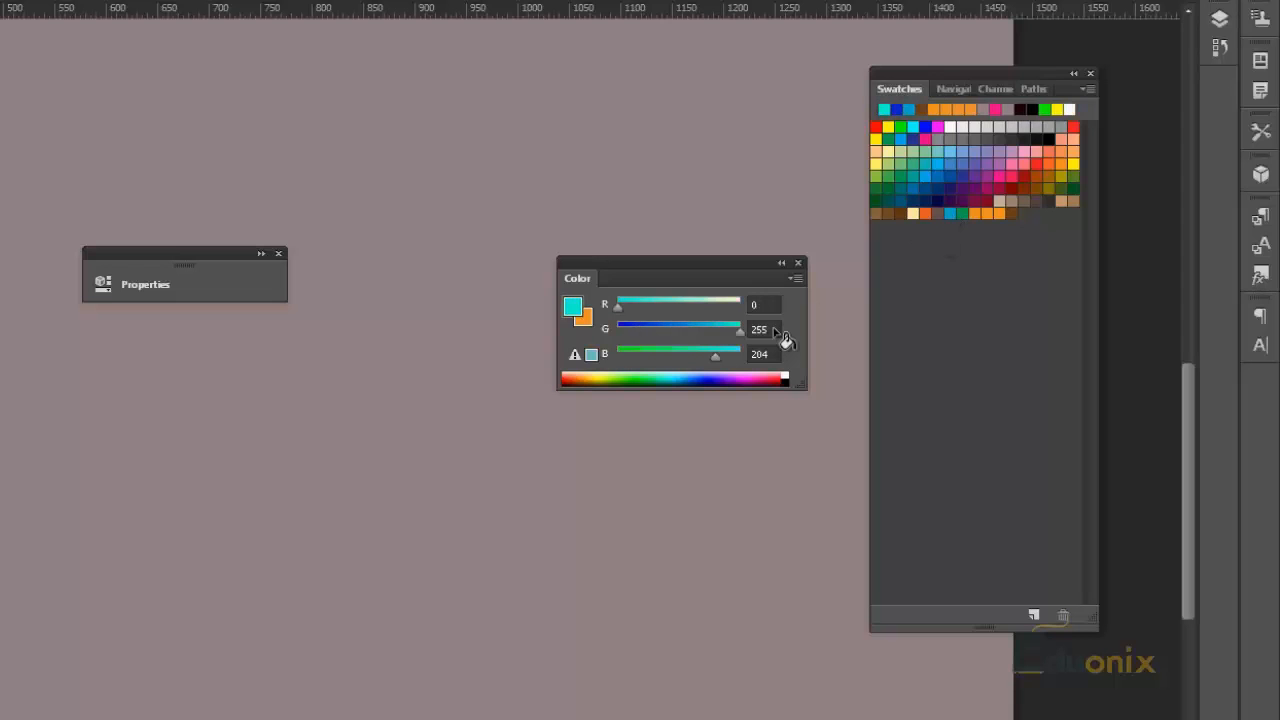
click(1058, 350)
click(446, 312)
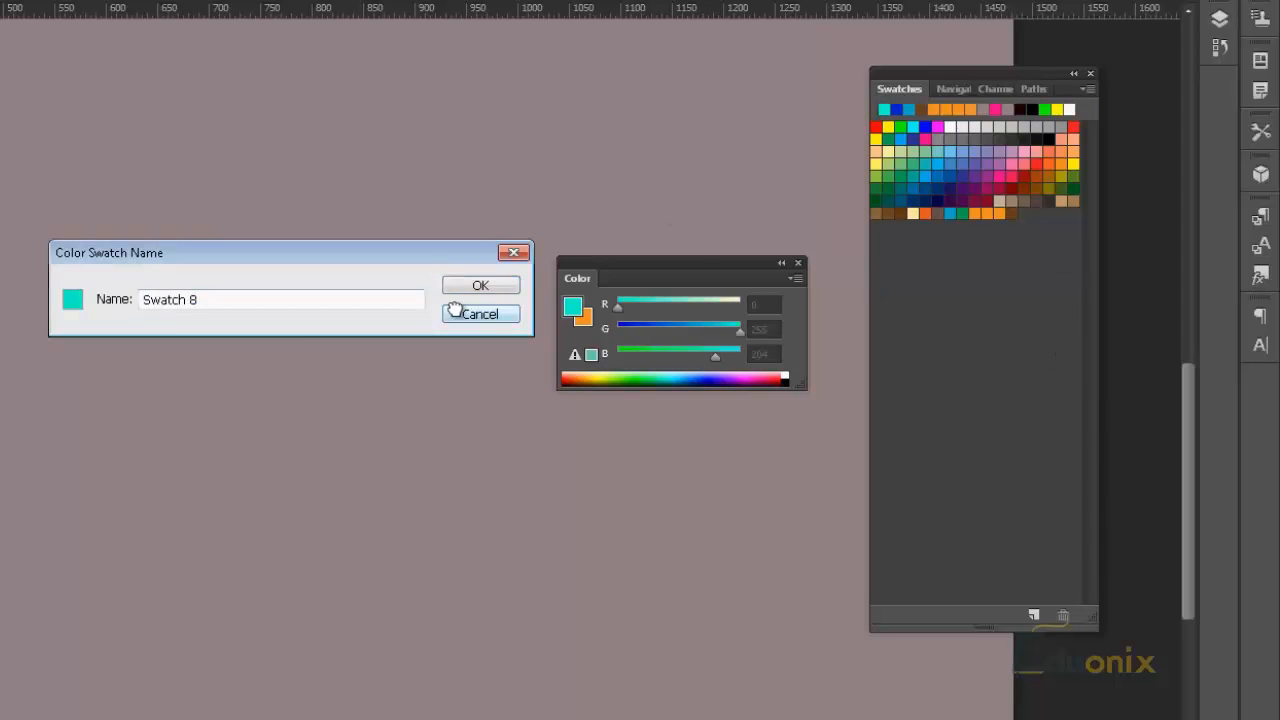
Switch the foreground colour to a crimson swatch and back to the saved brown swatch
click(999, 189)
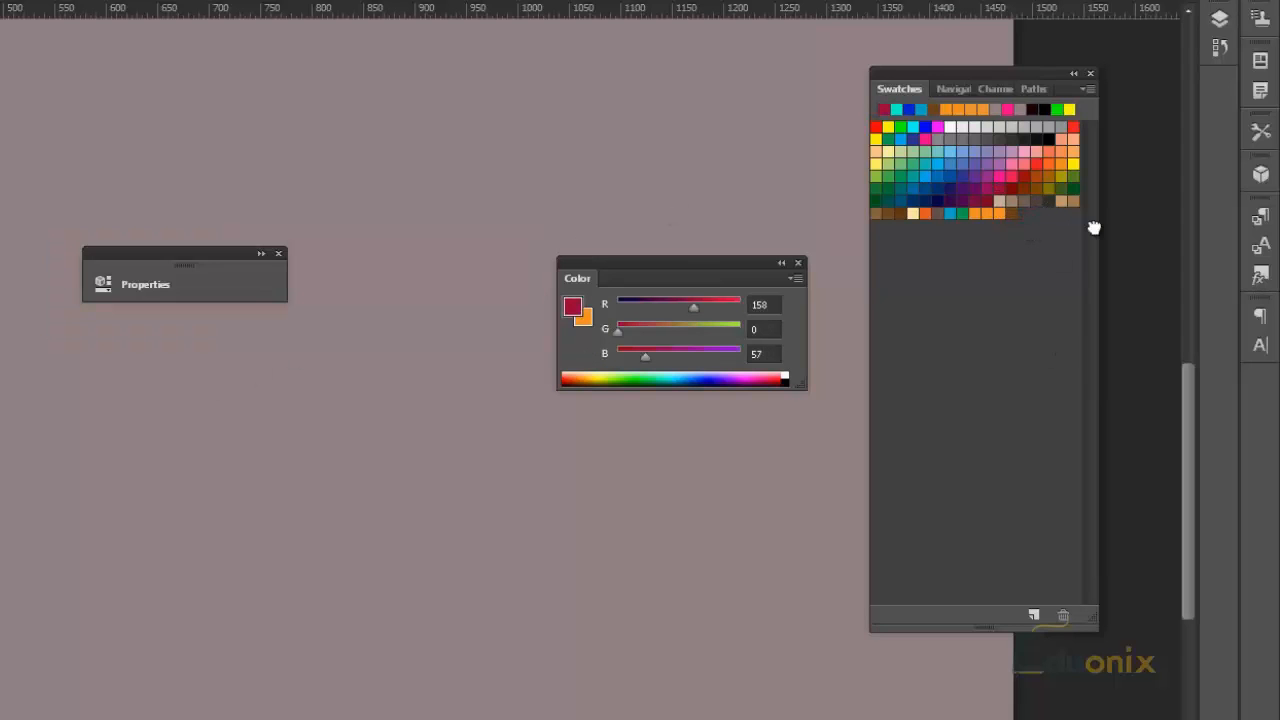
click(1011, 213)
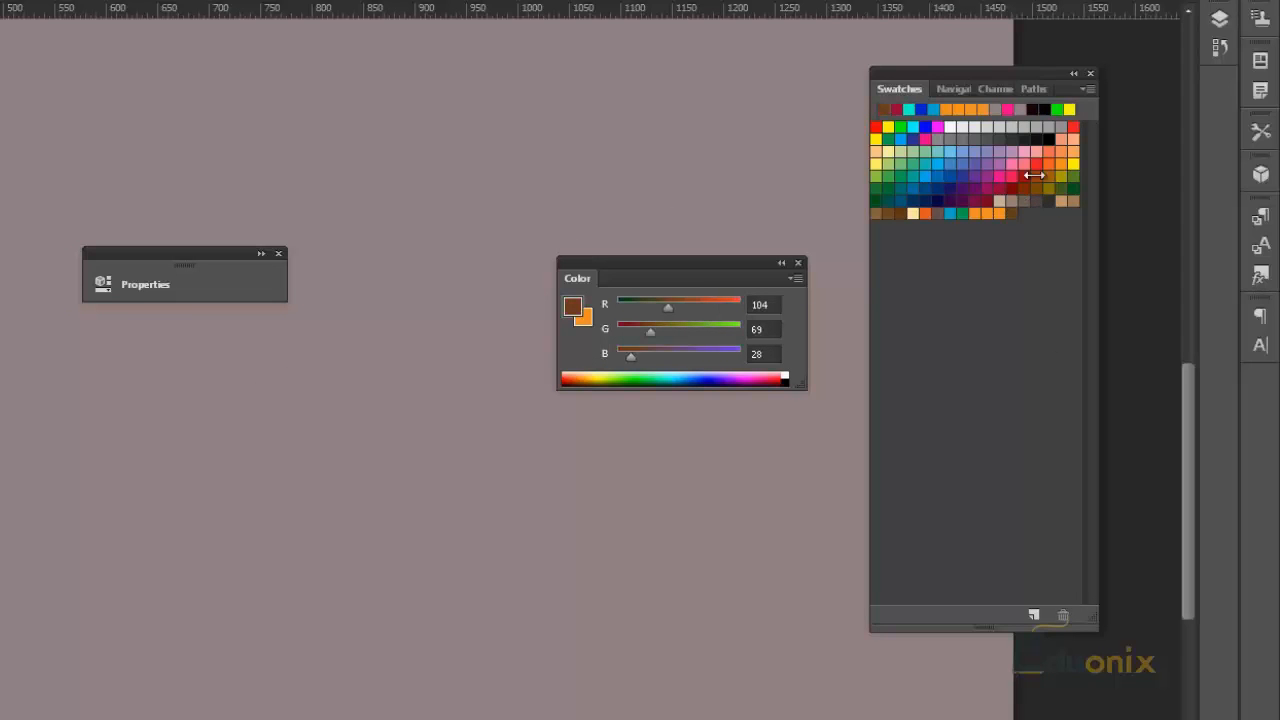
Display the swatches as a small list and as a large list
click(1090, 89)
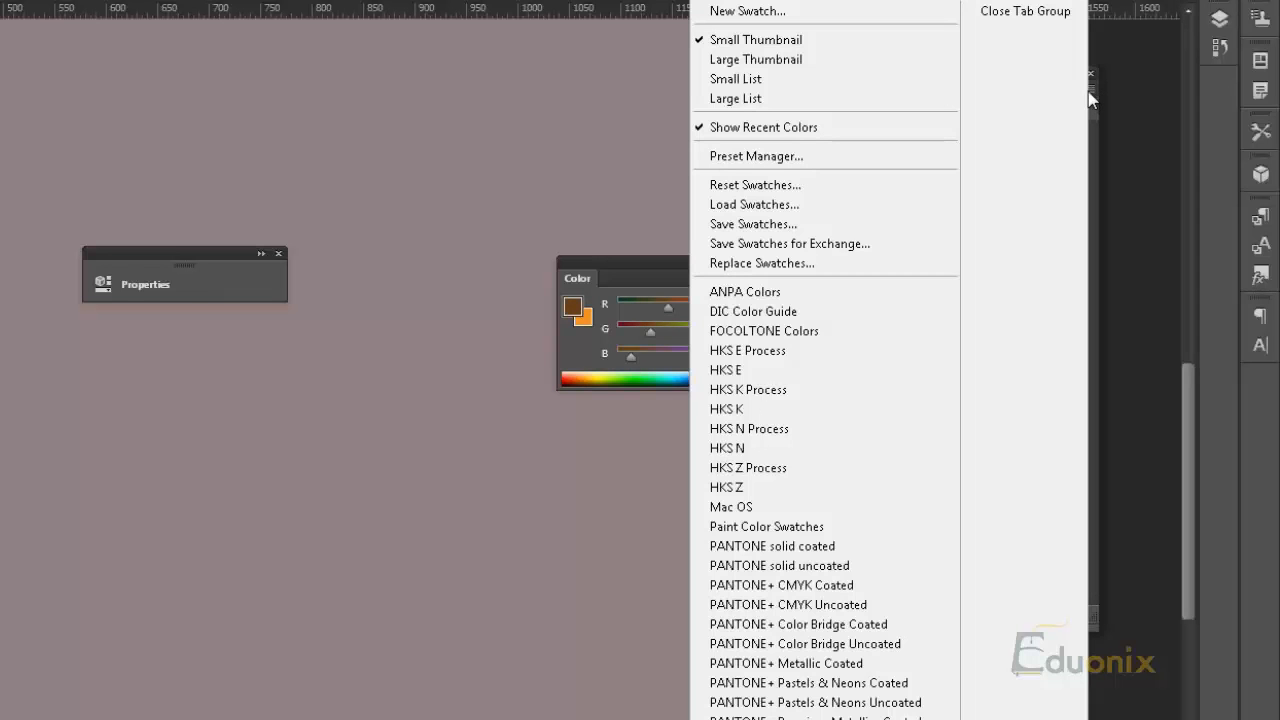
click(1093, 87)
click(1093, 87)
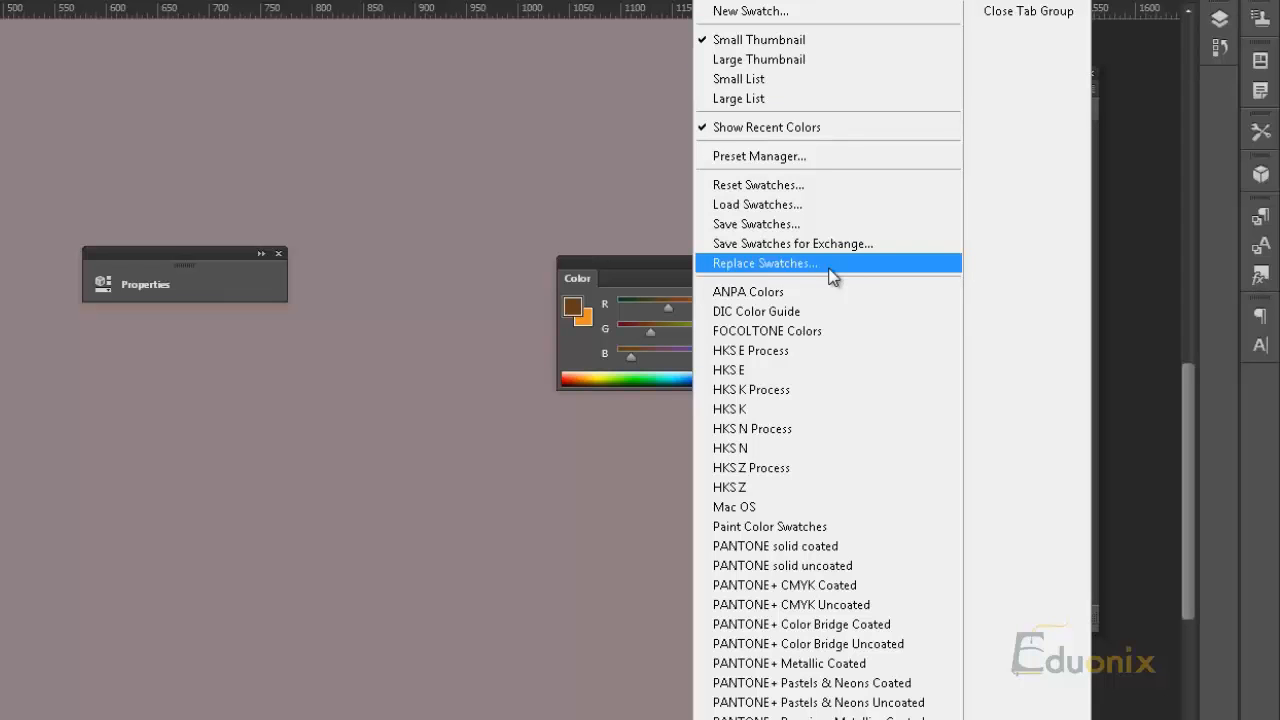
click(774, 75)
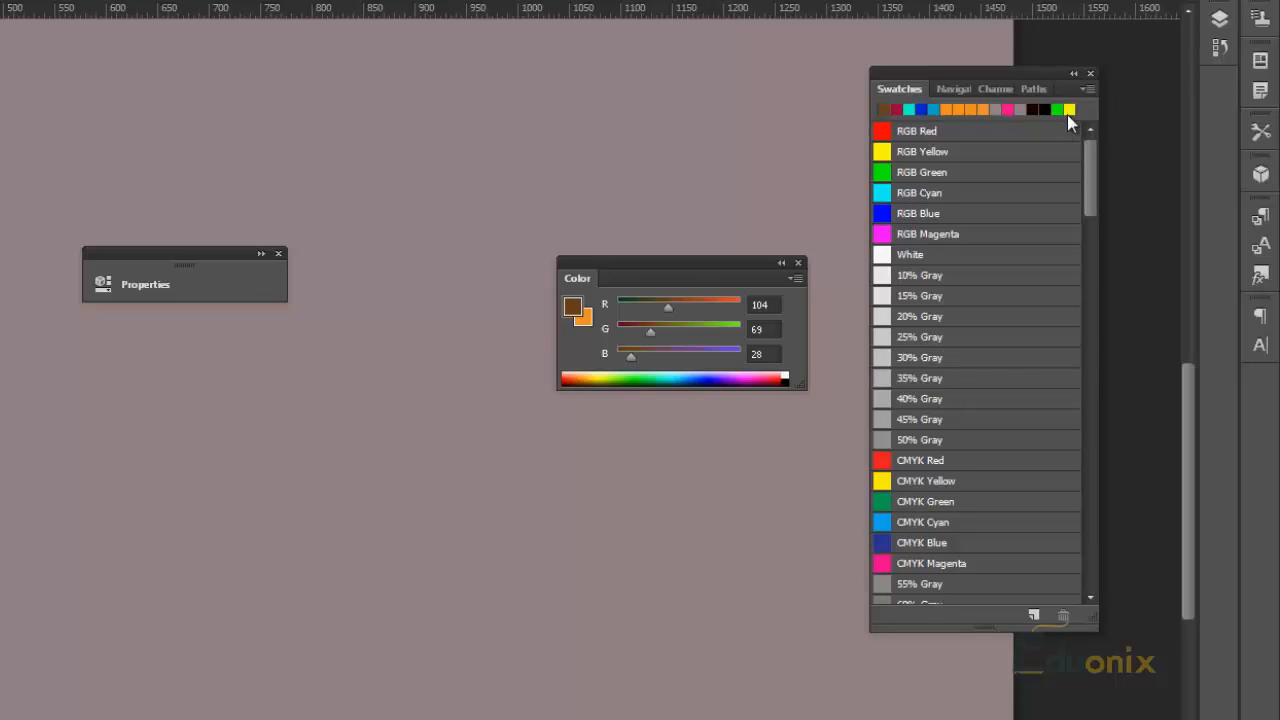
click(1089, 89)
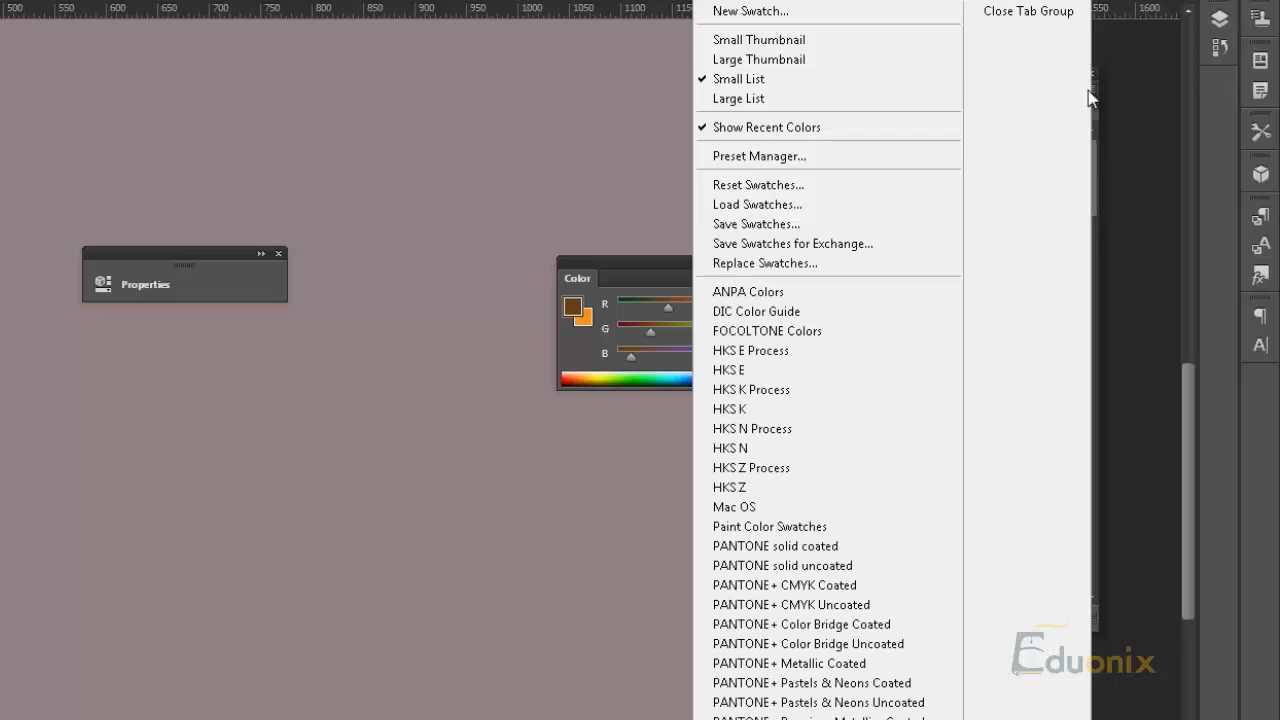
click(829, 94)
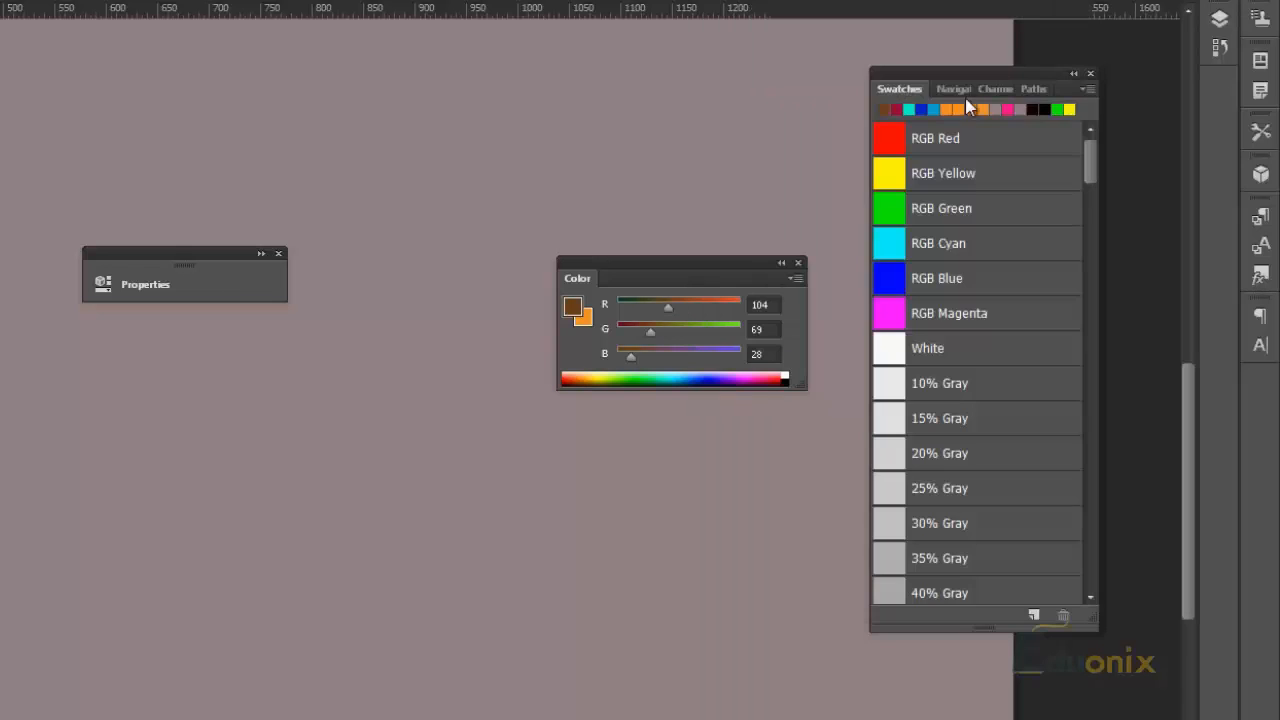
Display the swatches as large thumbnails and save the brown foreground colour as another swatch
click(1087, 89)
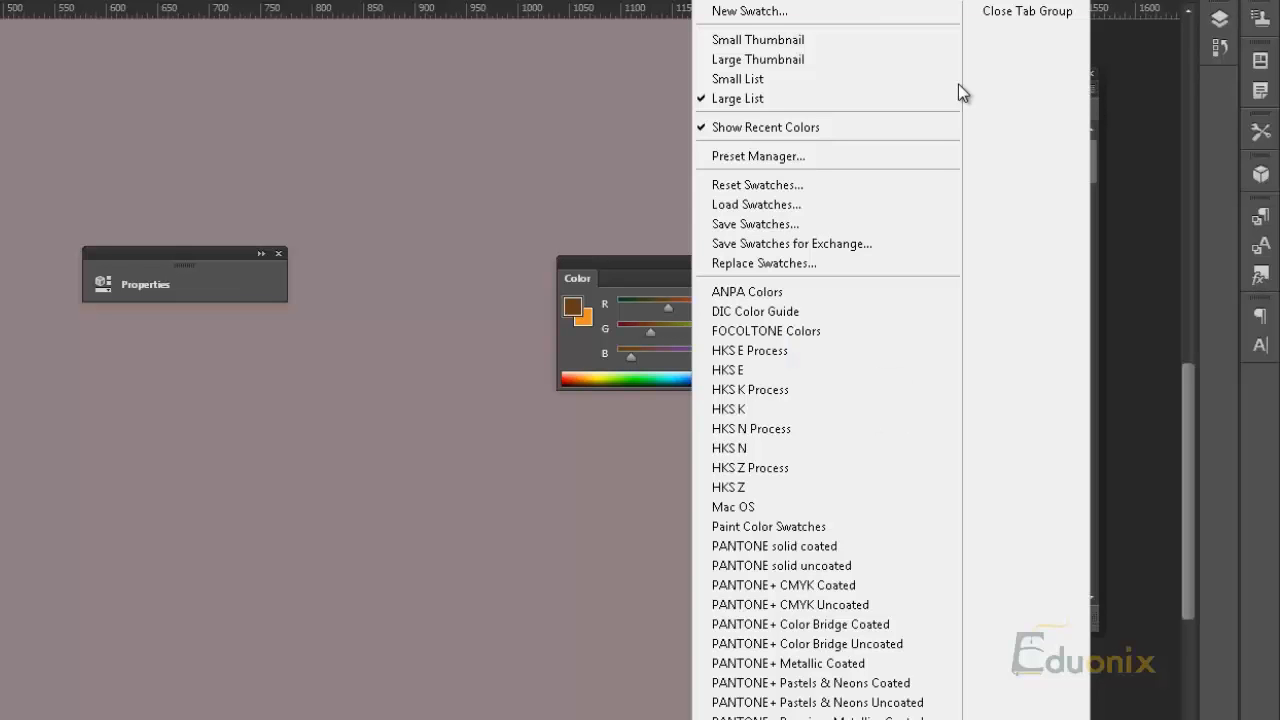
click(738, 57)
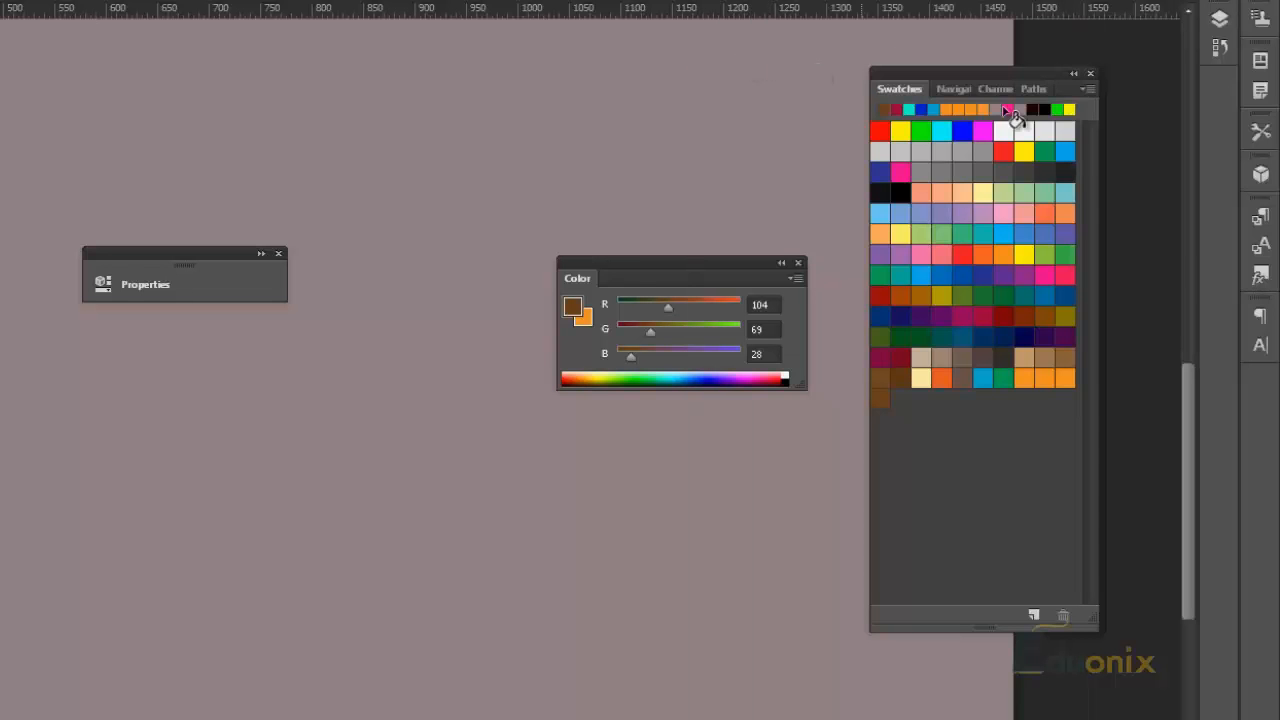
click(984, 452)
click(468, 290)
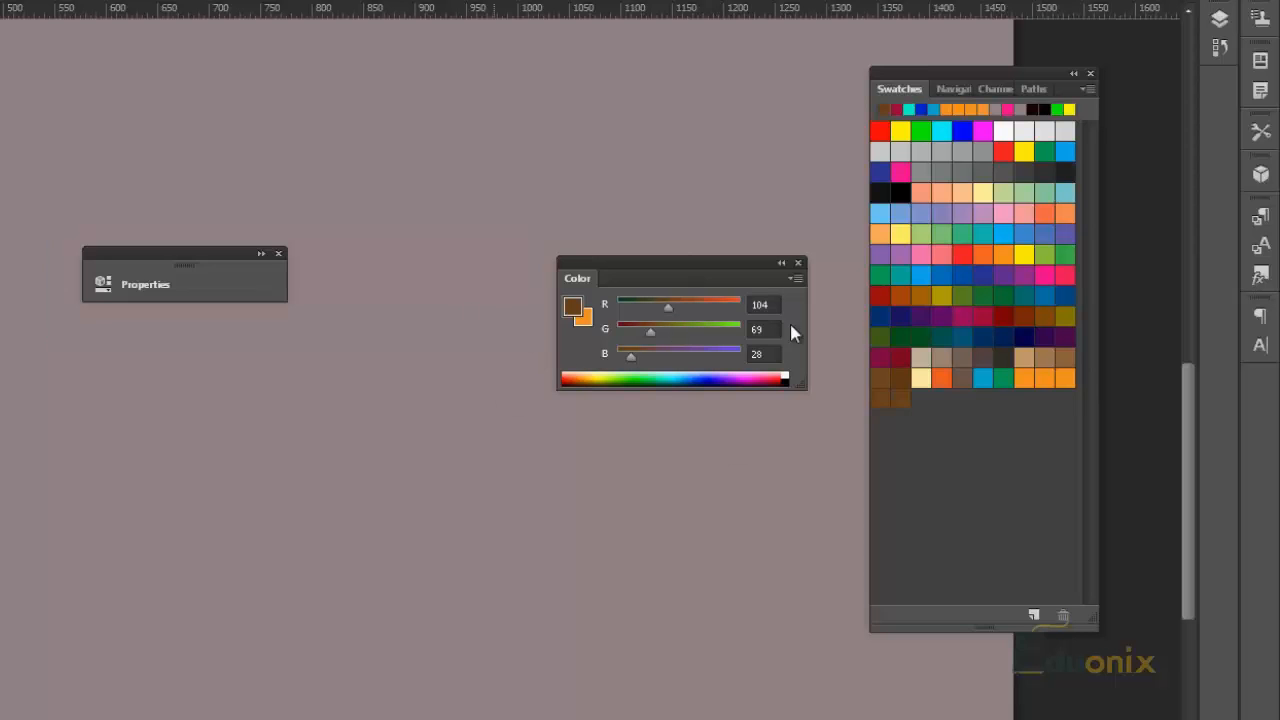
Display the swatches as small thumbnails and cancel adding the brown foreground colour as a new swatch
click(1089, 89)
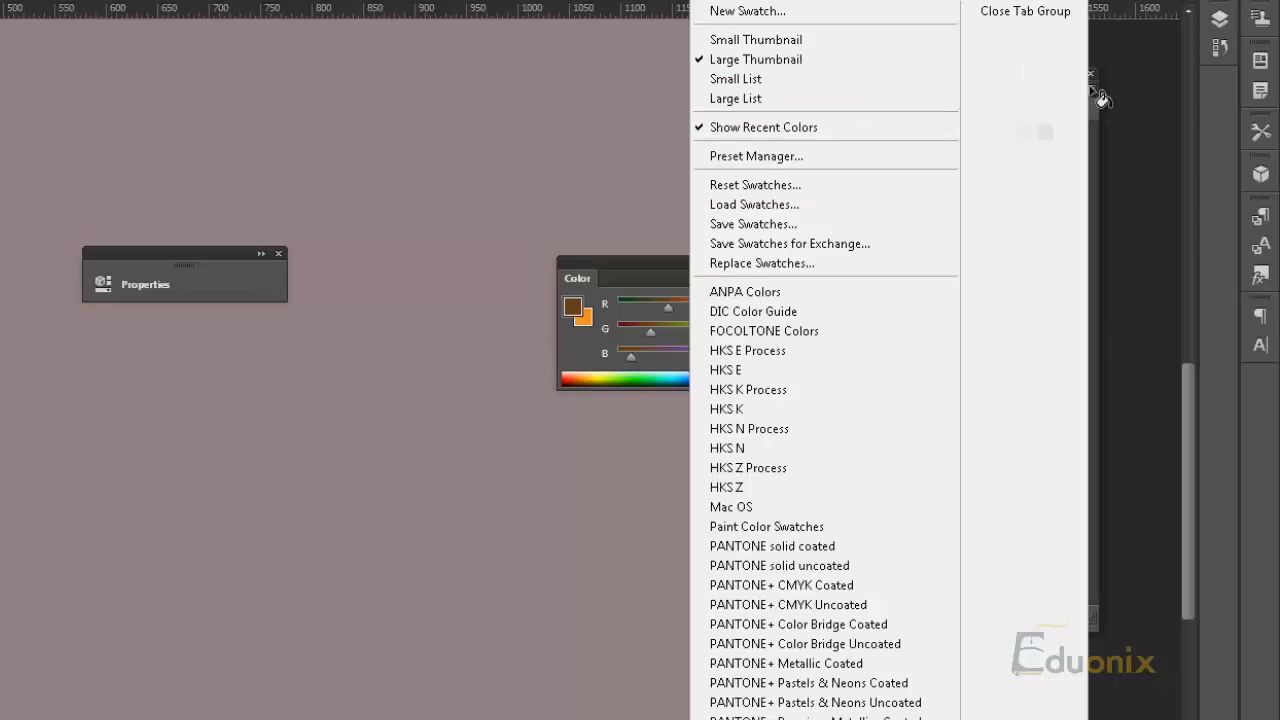
click(843, 42)
click(1029, 251)
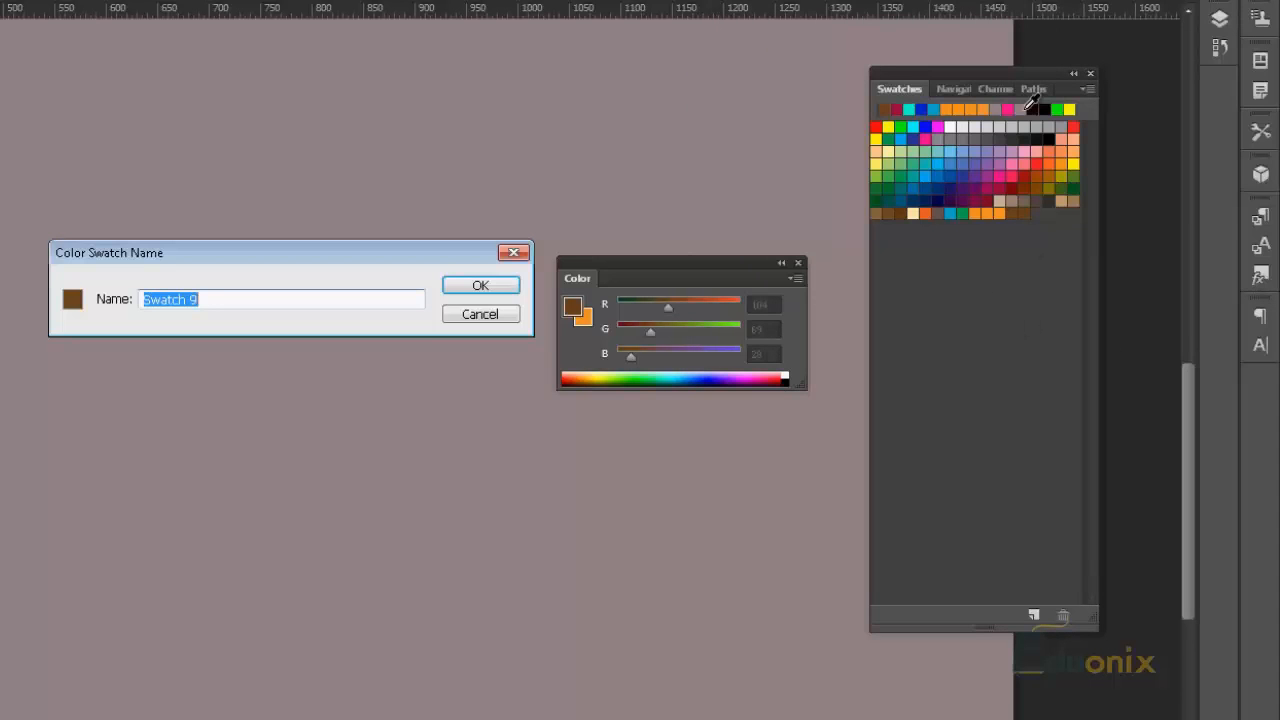
click(478, 314)
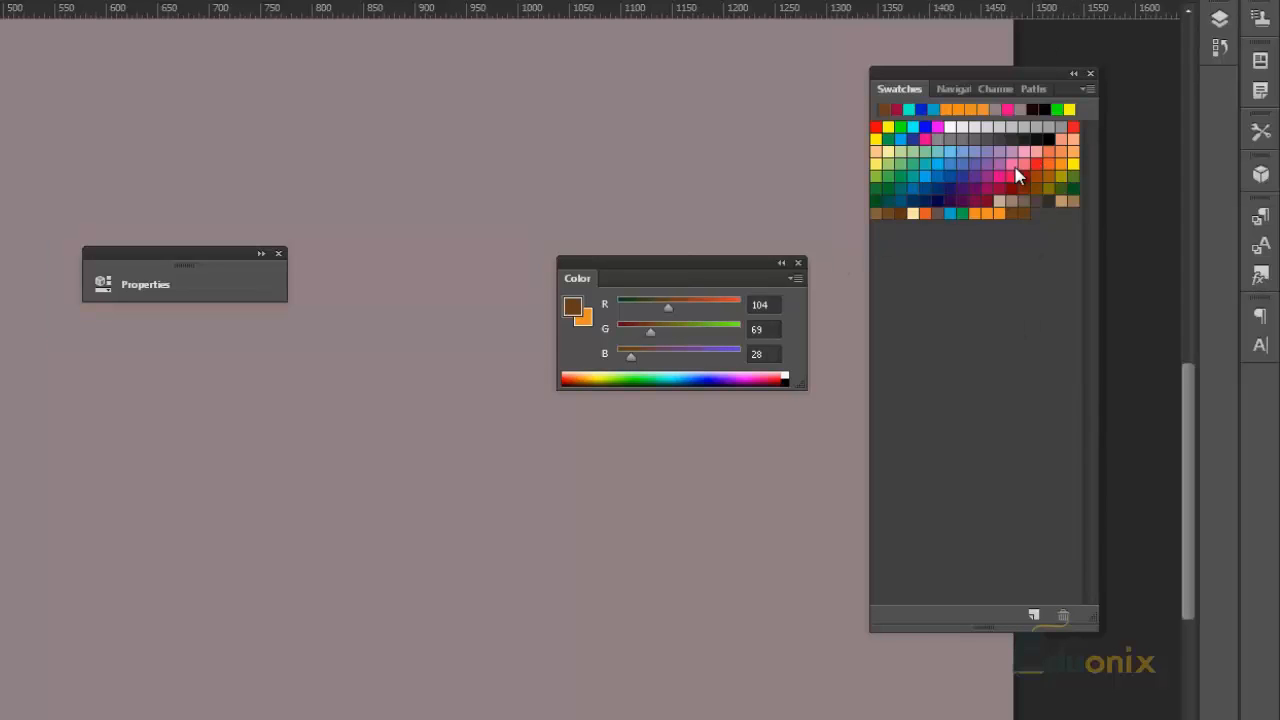
Display the swatches as large thumbnails again, and shrink and reposition the Swatches panel to fit them
click(1089, 89)
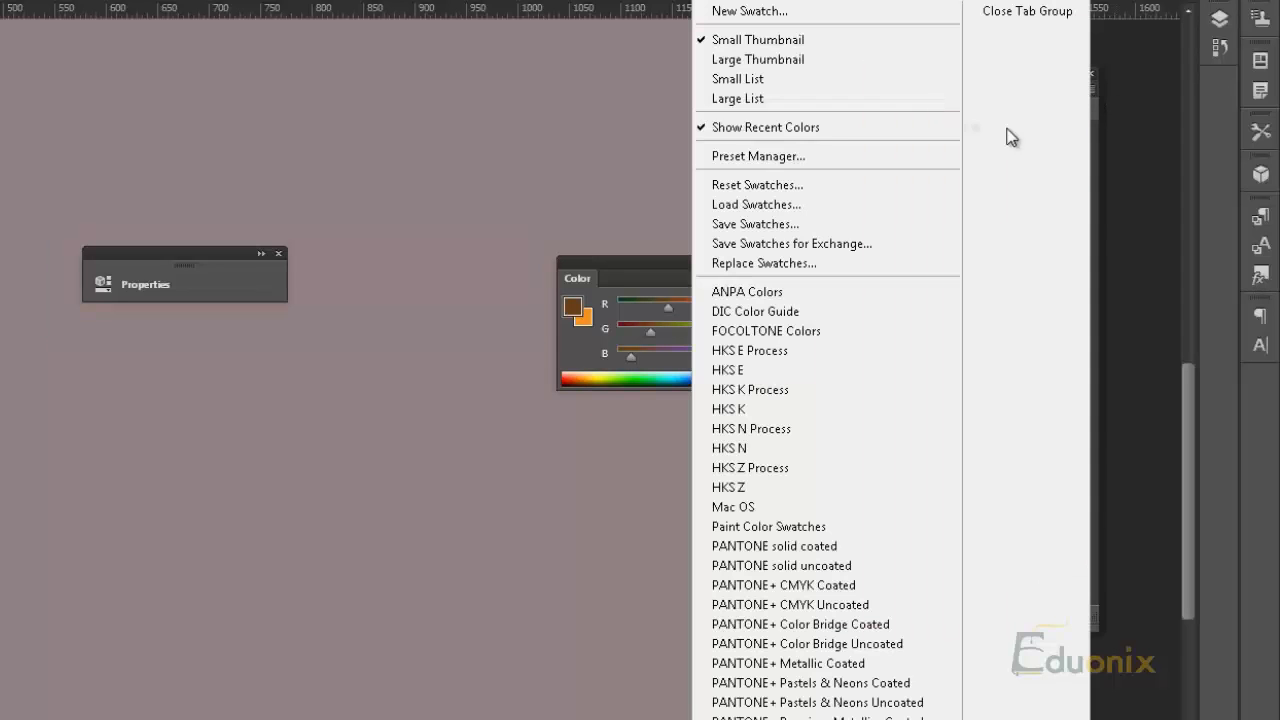
click(815, 60)
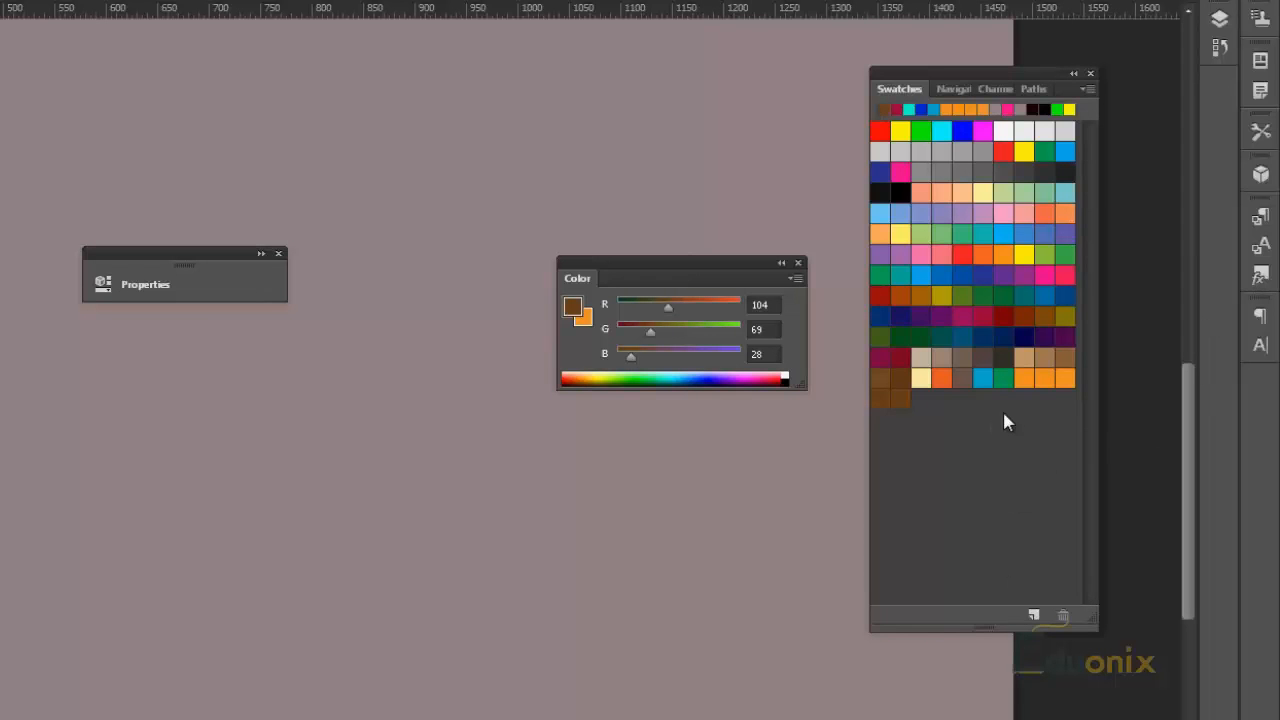
drag(1093, 640, 1078, 455)
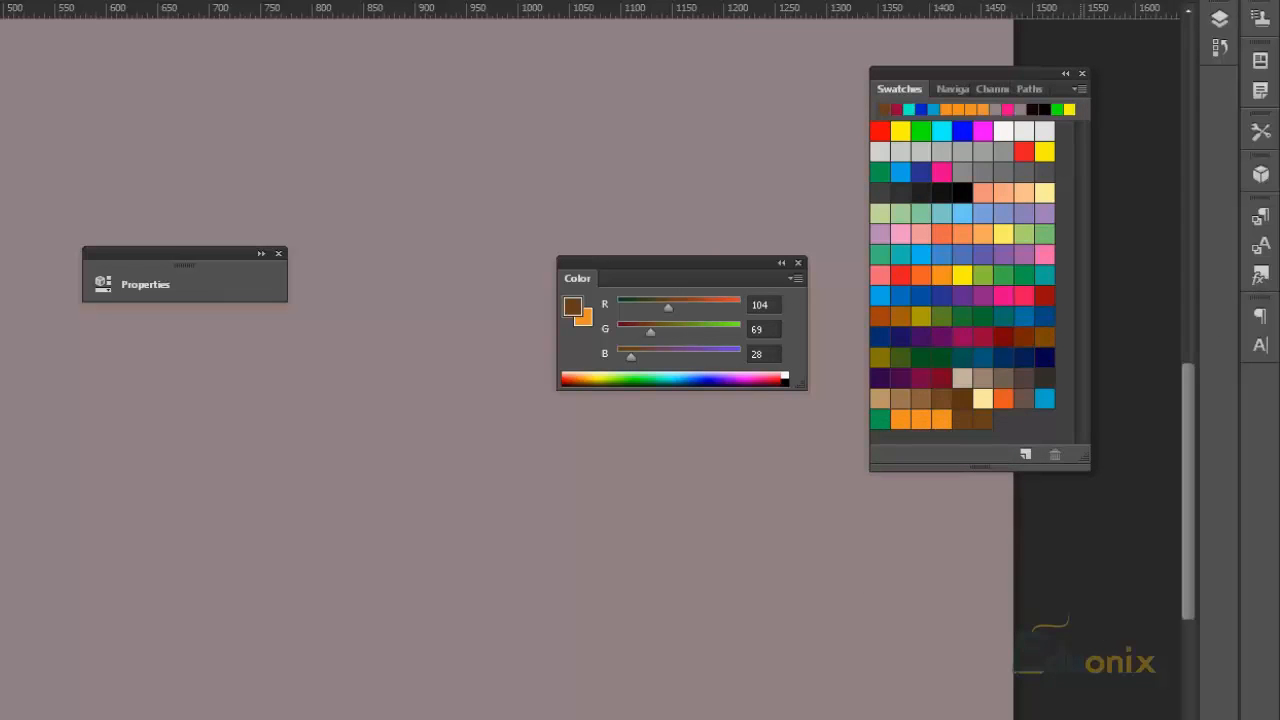
drag(989, 73, 1034, 67)
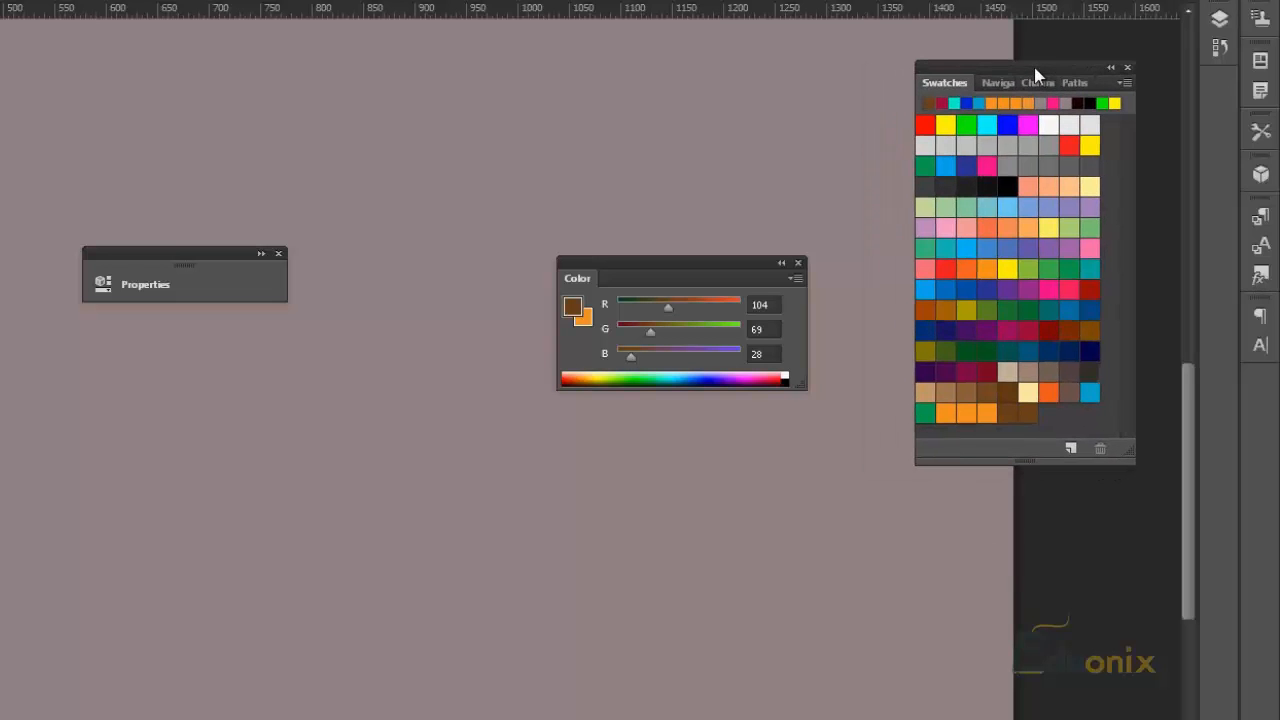
Delete the last-row swatches from the medium brown through the blue in the Preset Manager, select the remaining swatches and close it
click(1127, 83)
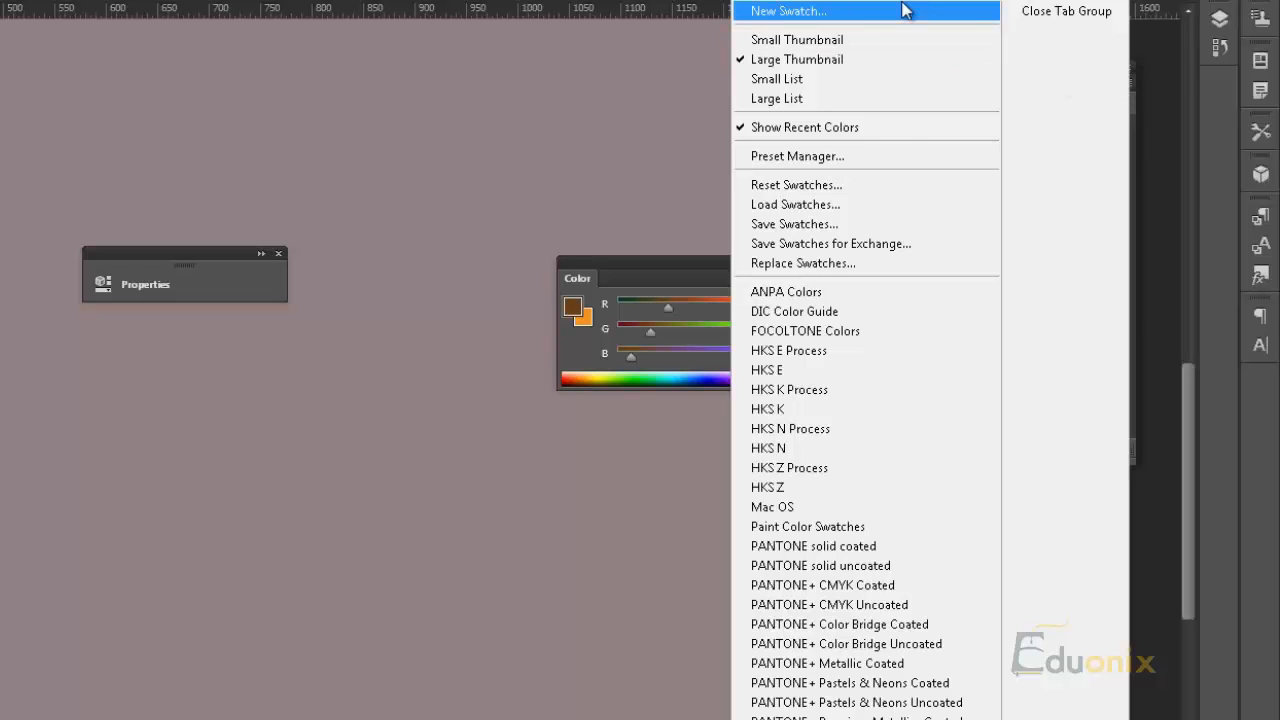
click(900, 153)
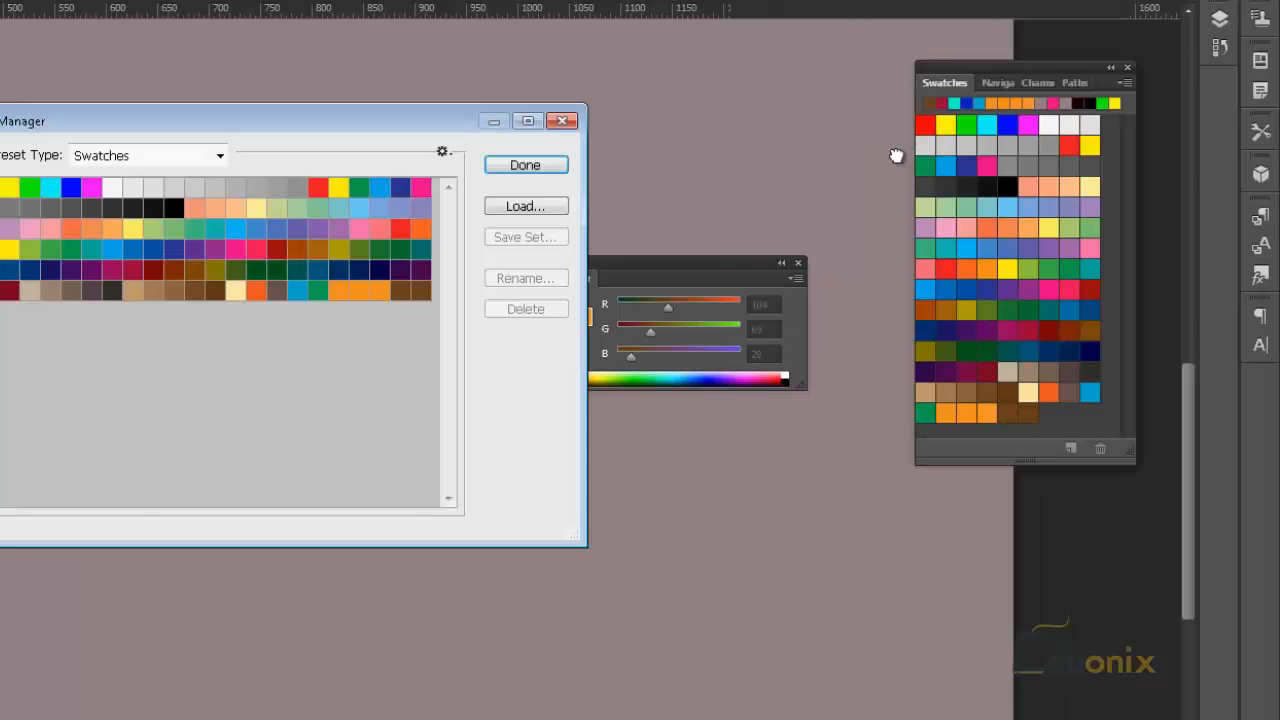
click(295, 290)
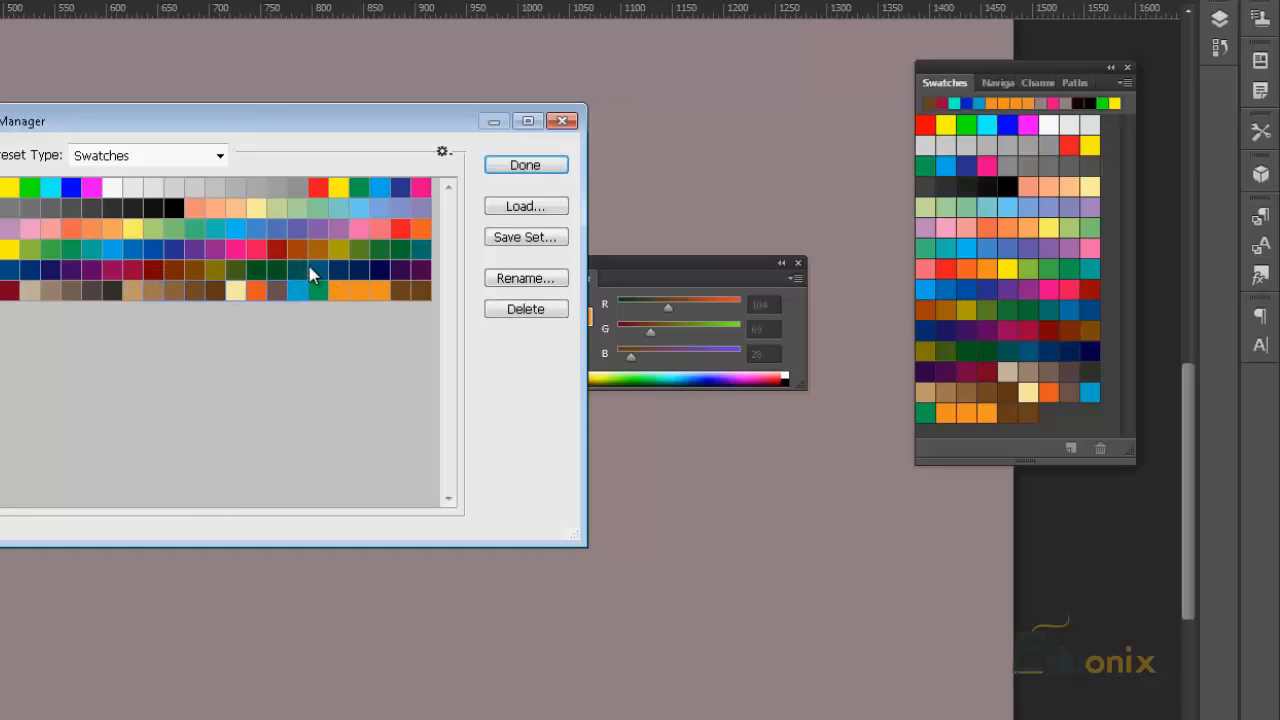
click(537, 309)
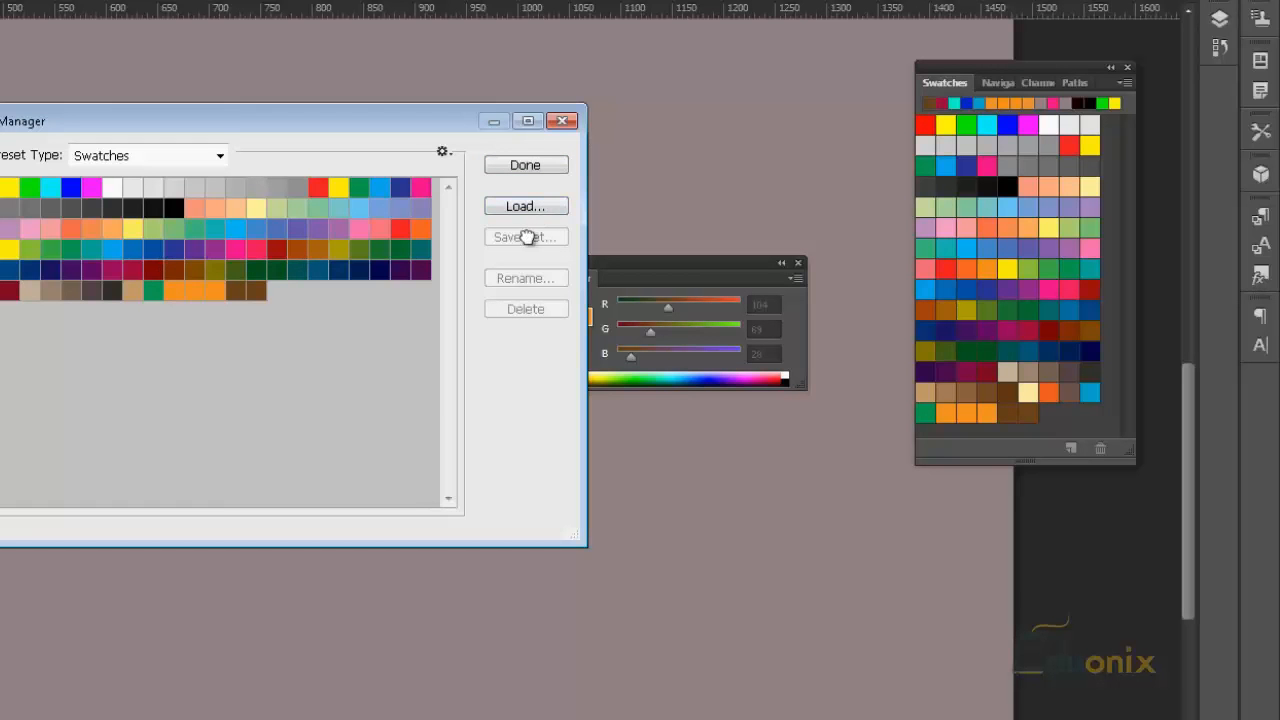
click(12, 199)
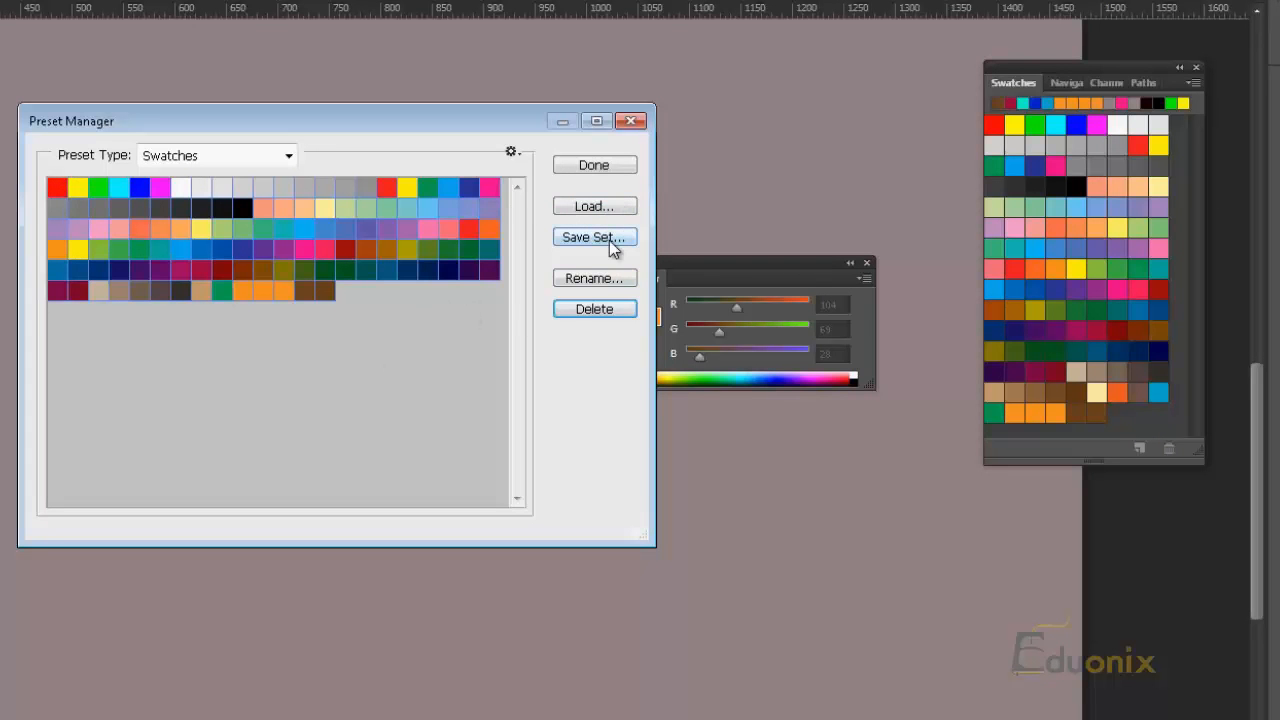
click(631, 121)
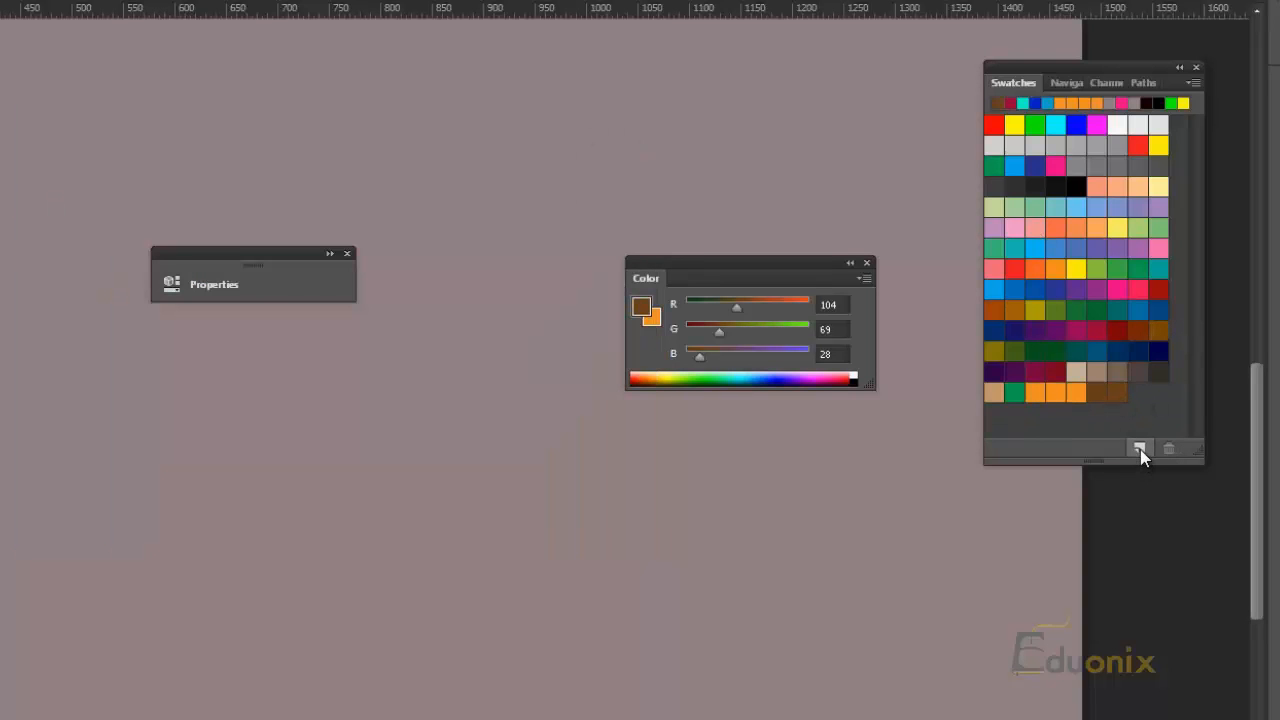
Start resetting the swatches to the default colors, start replacing them from a file, and cancel both operations
click(1192, 82)
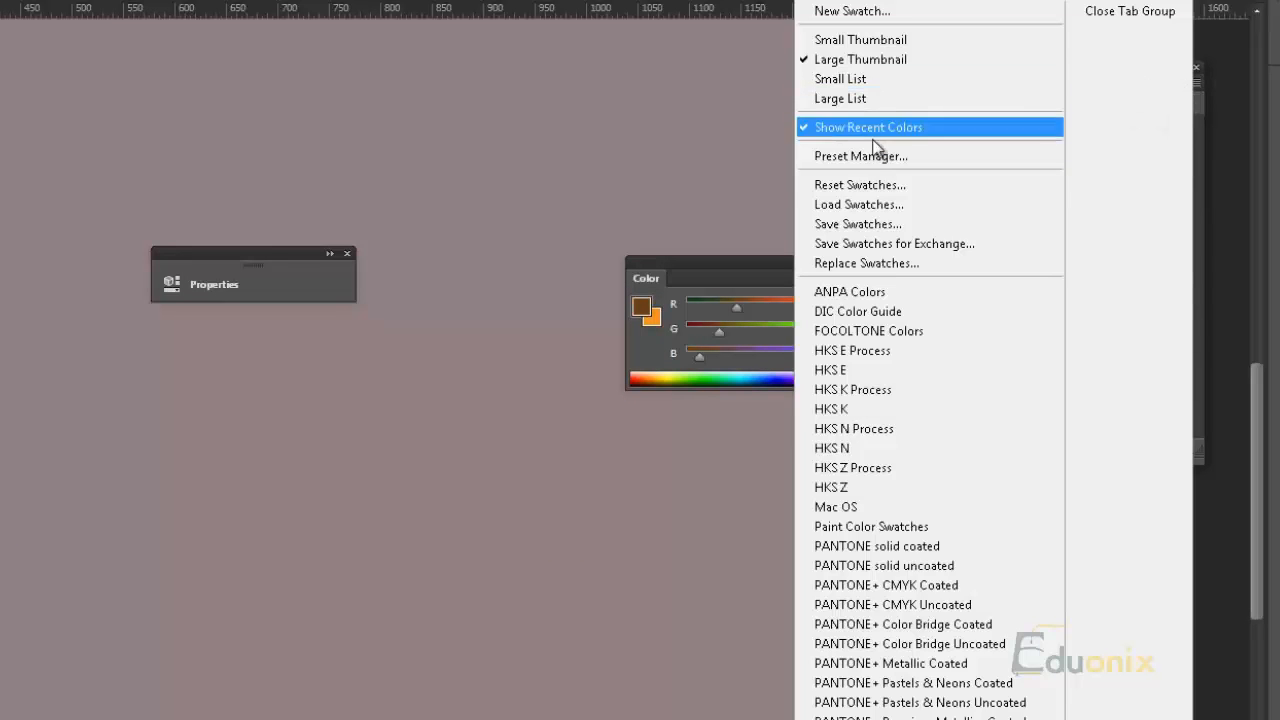
click(860, 184)
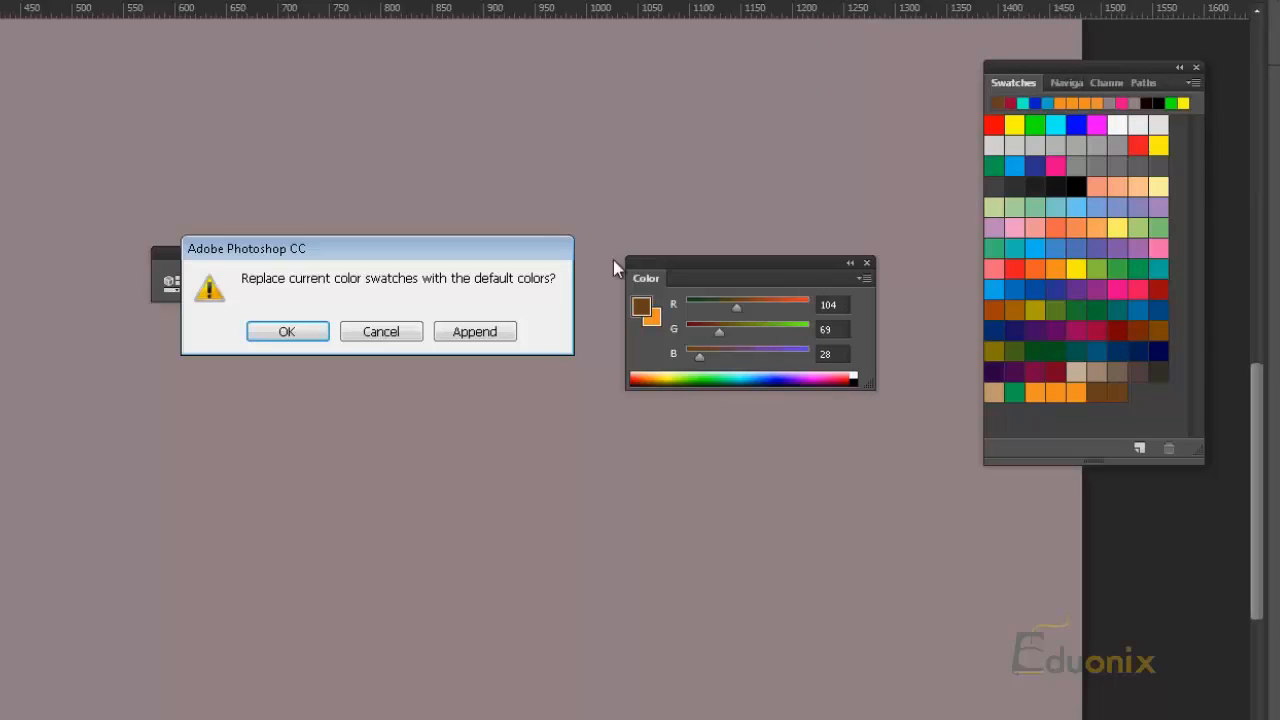
click(392, 333)
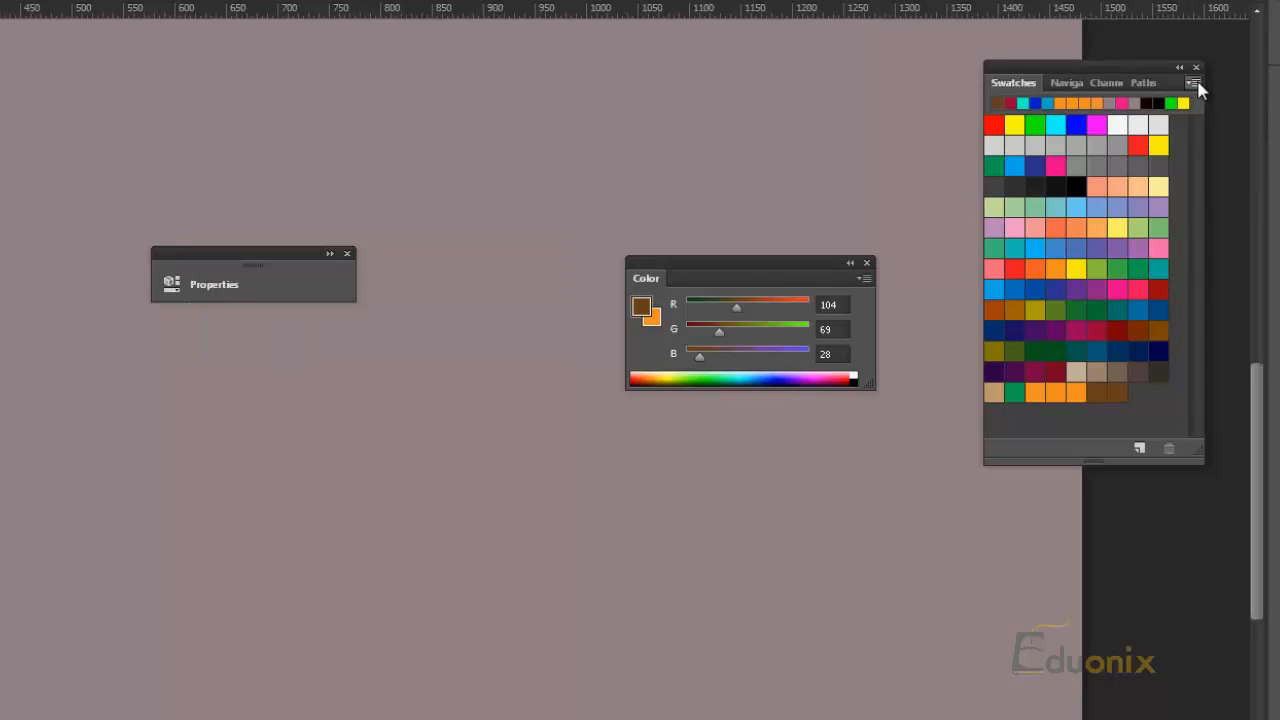
click(1193, 84)
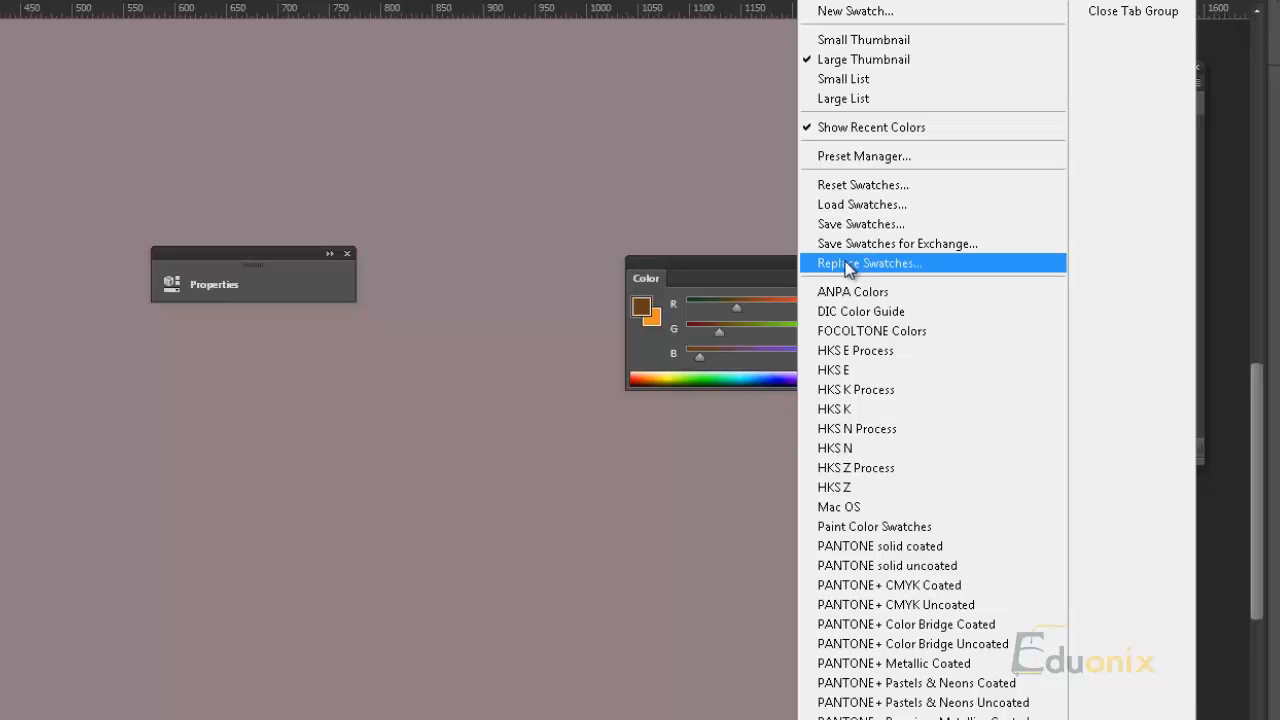
click(845, 262)
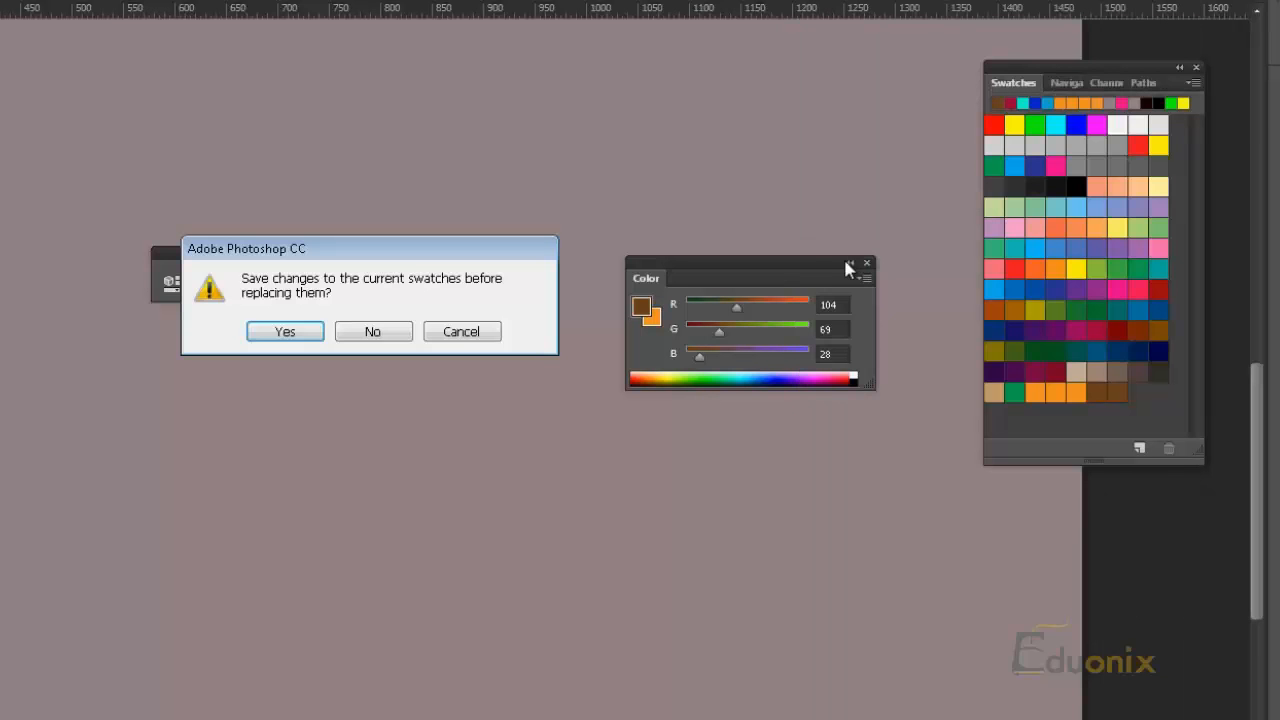
click(459, 331)
click(1195, 87)
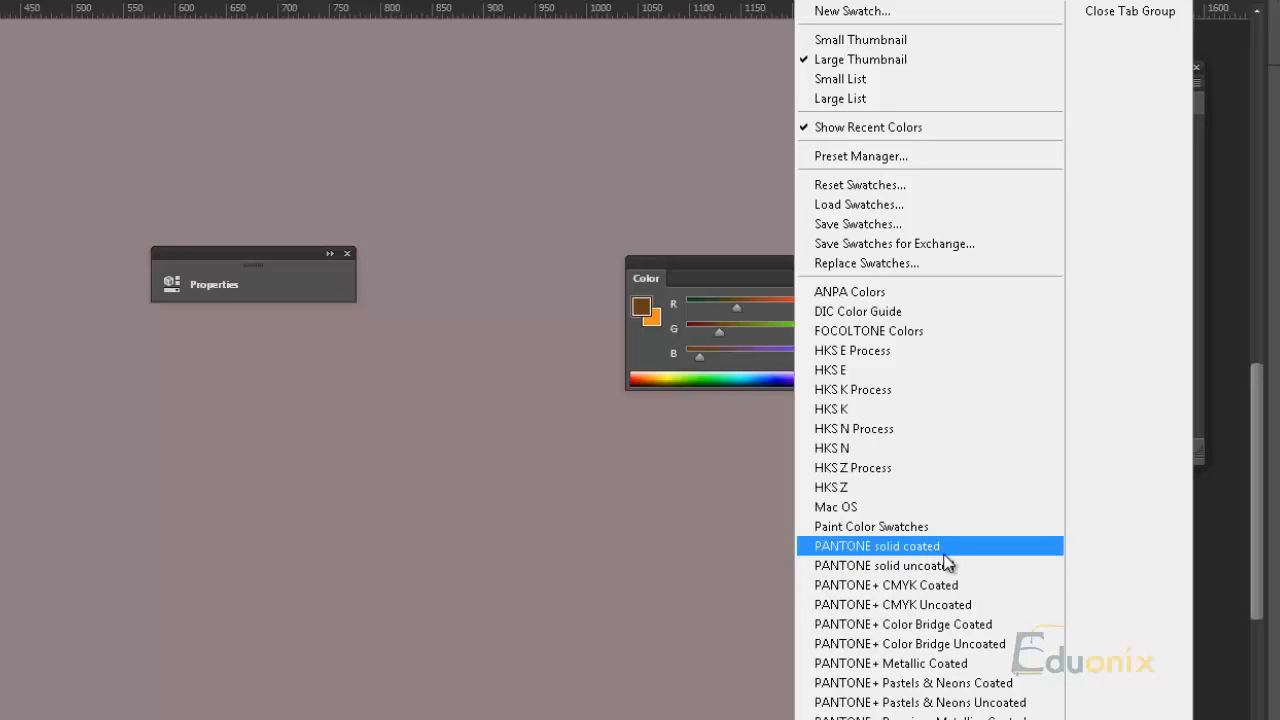
key(Escape)
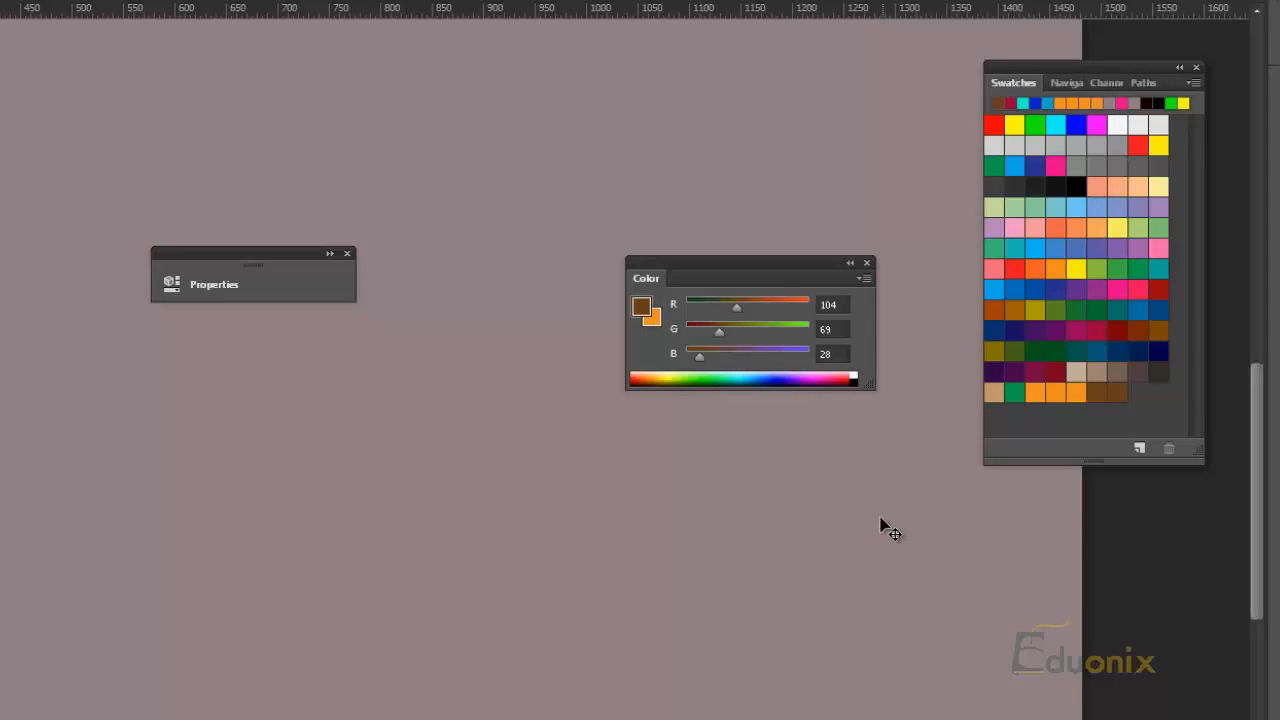
click(1195, 83)
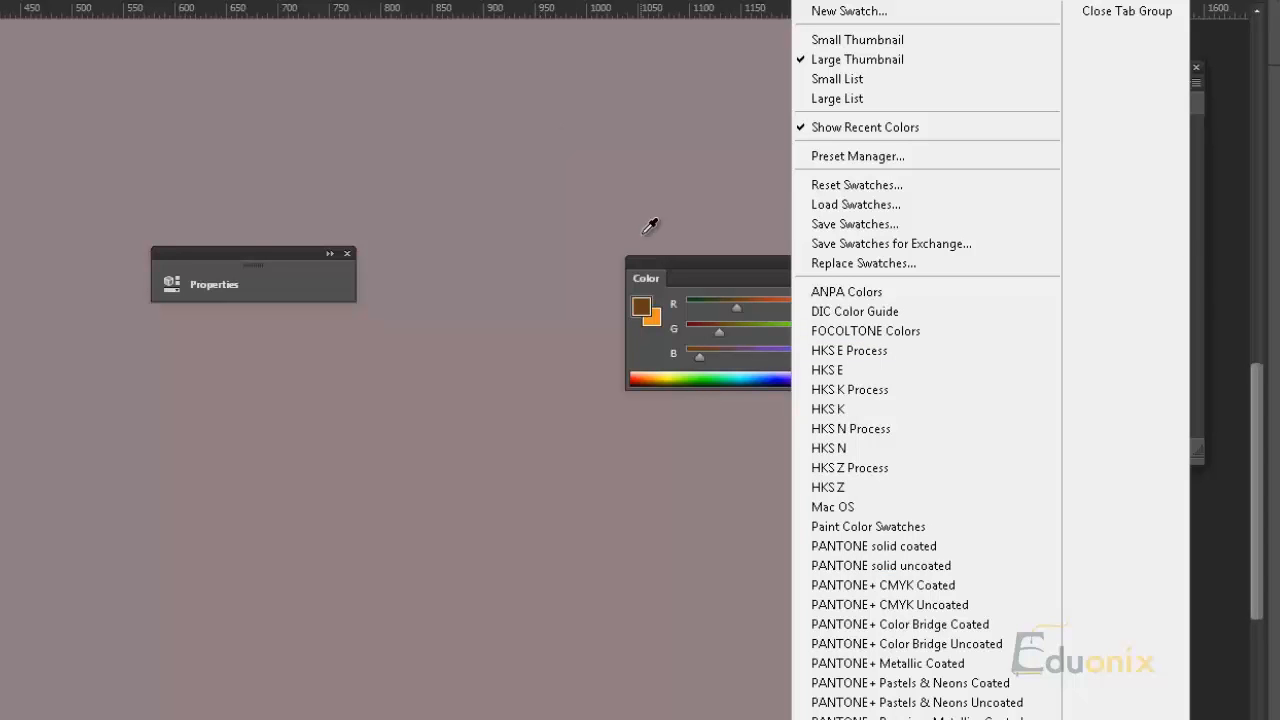
click(677, 262)
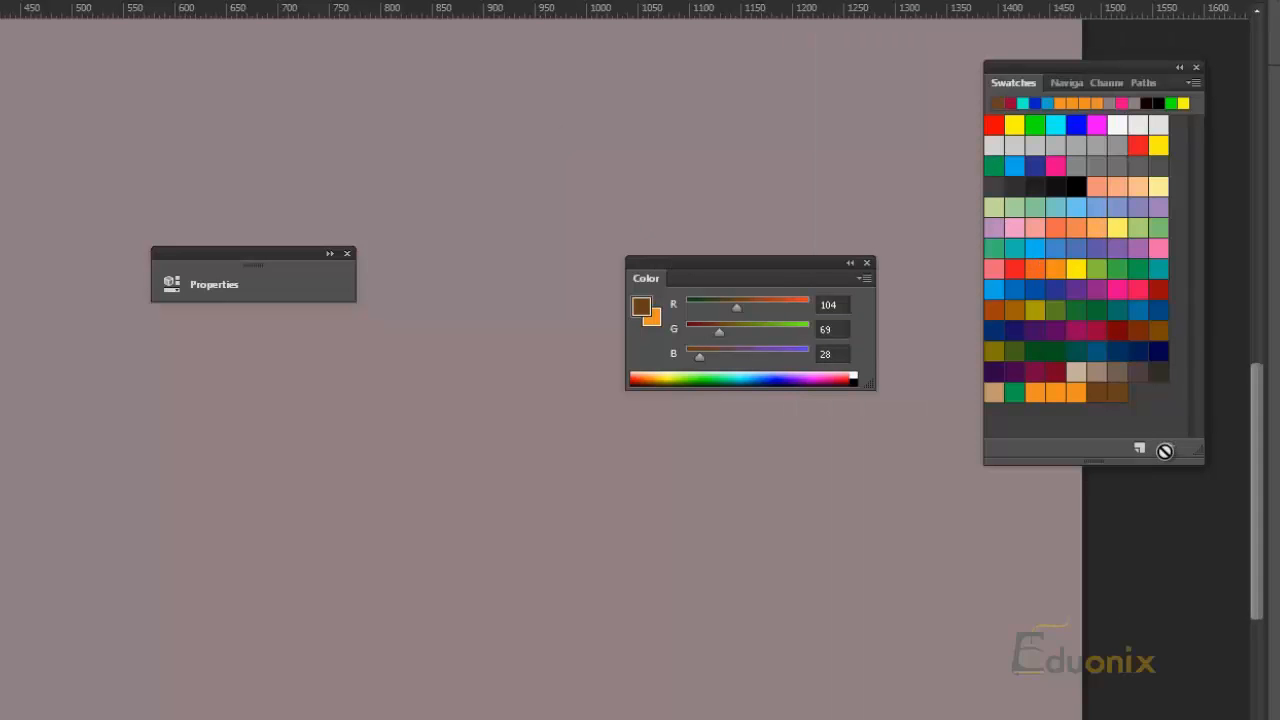
Replace the swatches with the HKS E Process set without saving changes, and pick its yellow-orange swatch as the foreground colour
click(1193, 83)
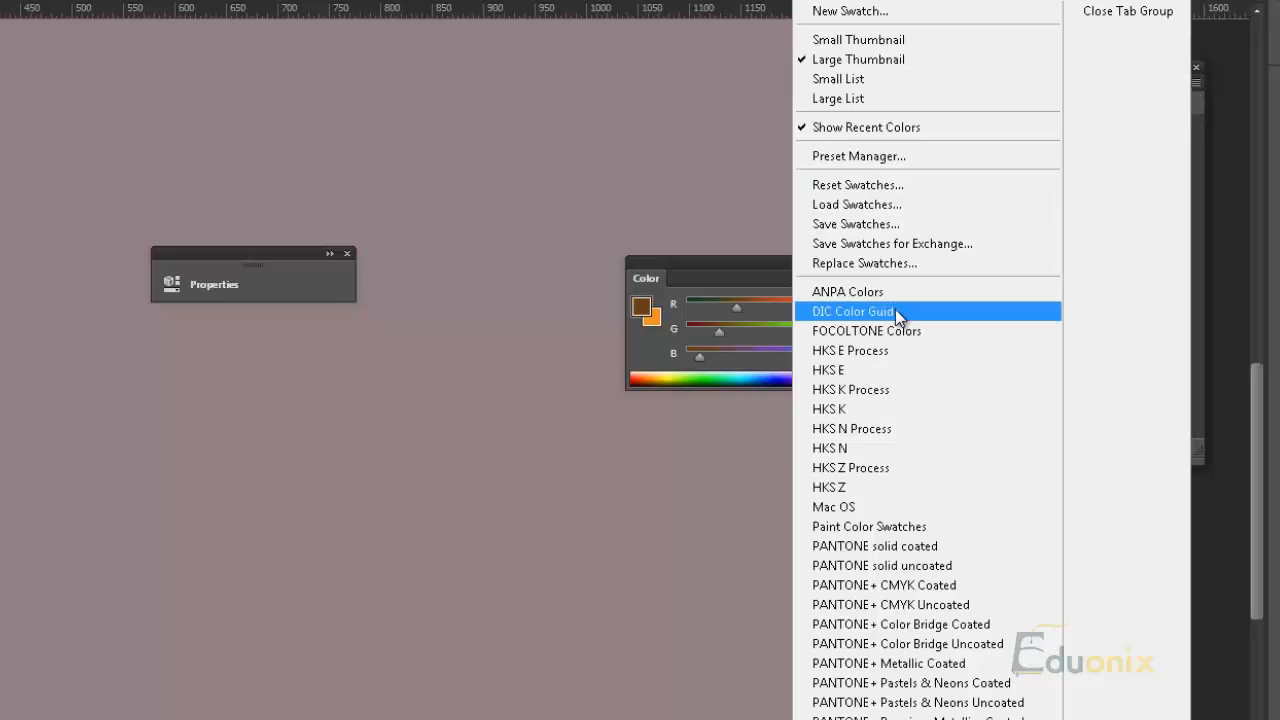
click(869, 358)
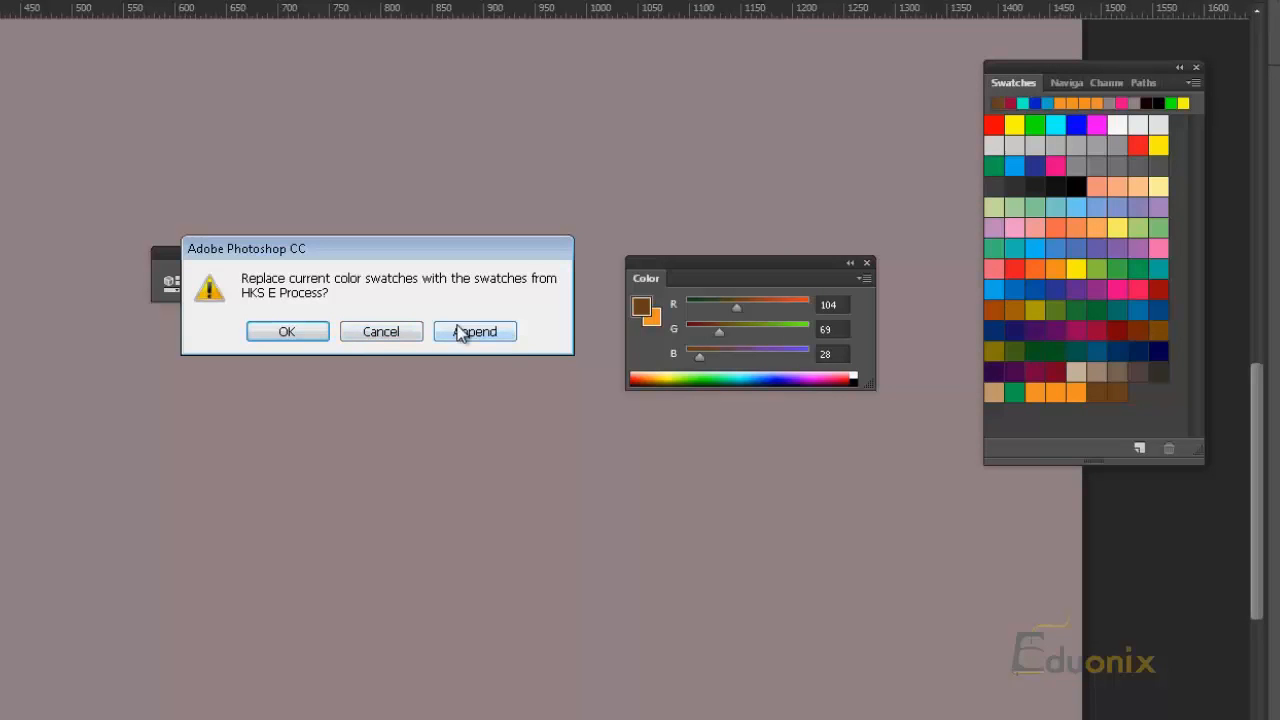
click(286, 331)
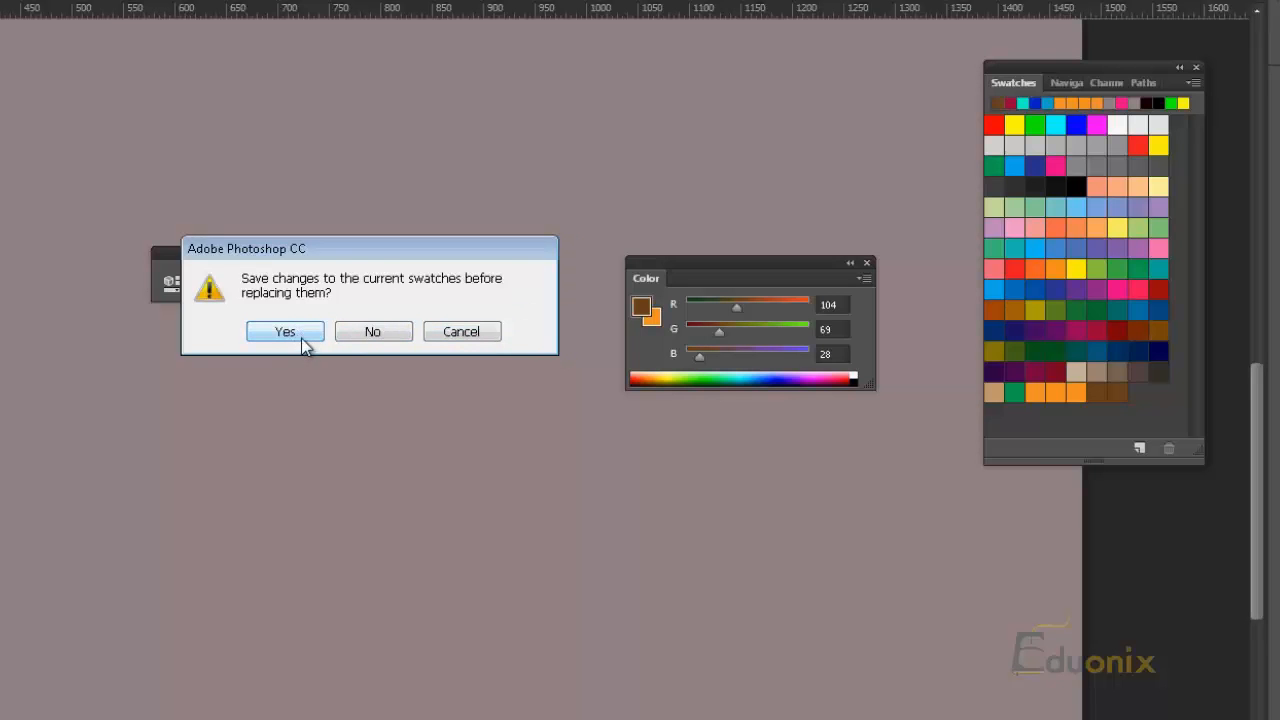
click(364, 330)
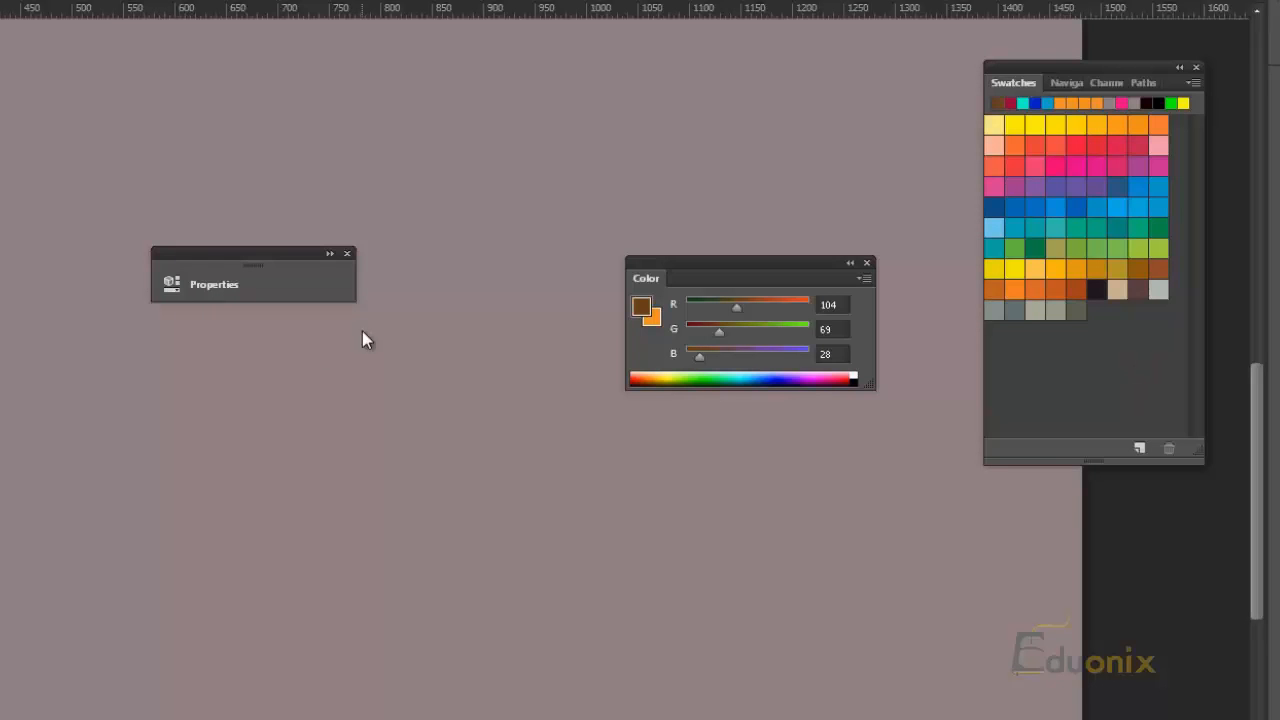
click(1055, 265)
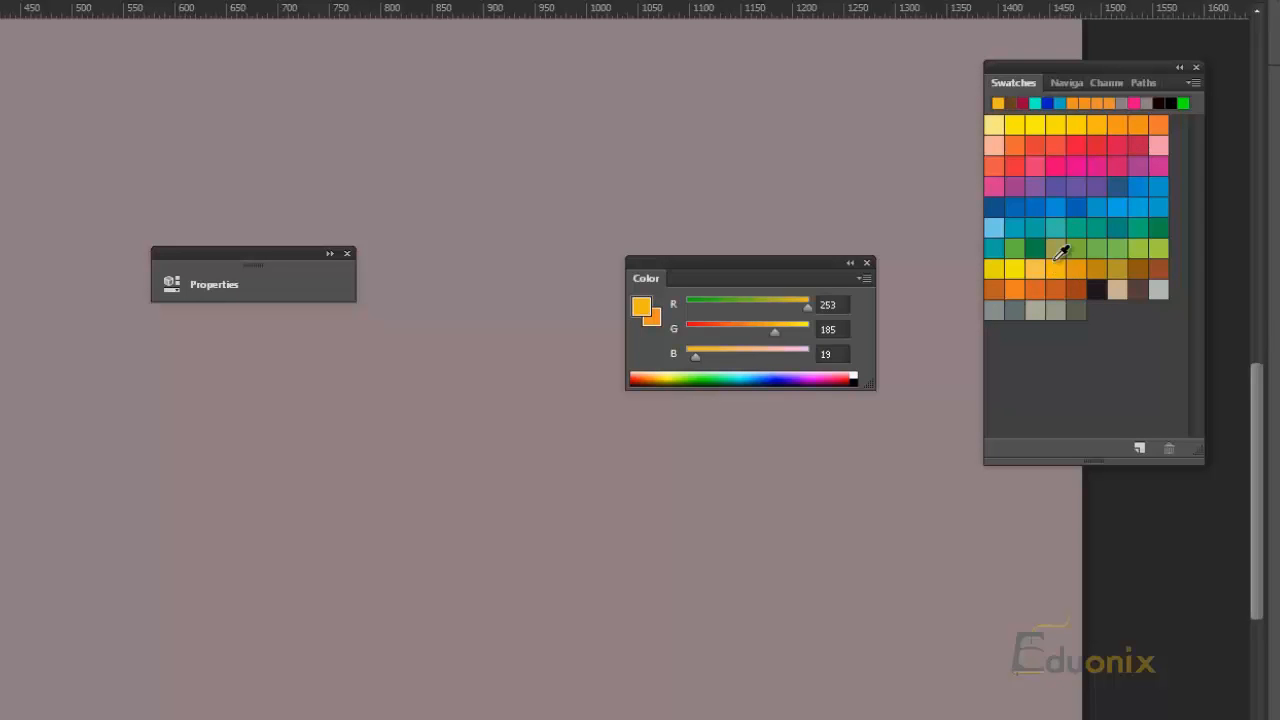
Replace the swatches with the PANTONE solid uncoated set, and enlarge and reposition the Swatches panel to fit them
click(1196, 84)
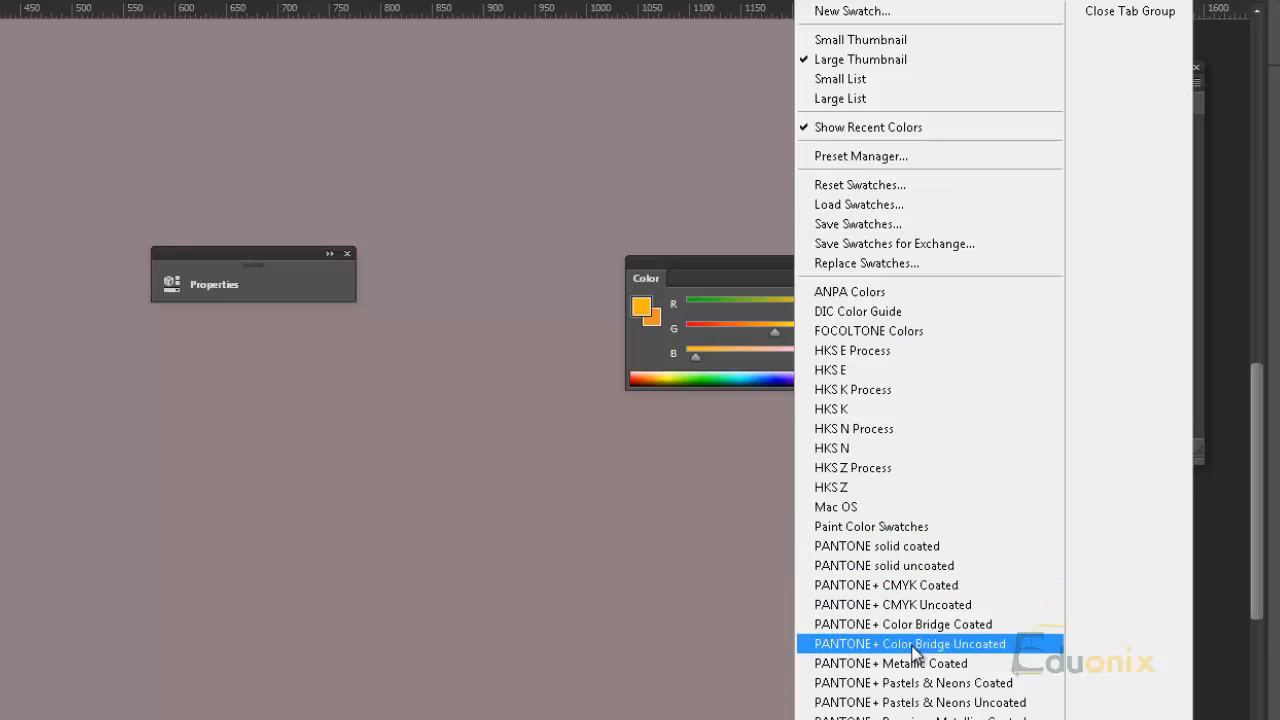
click(930, 565)
click(474, 331)
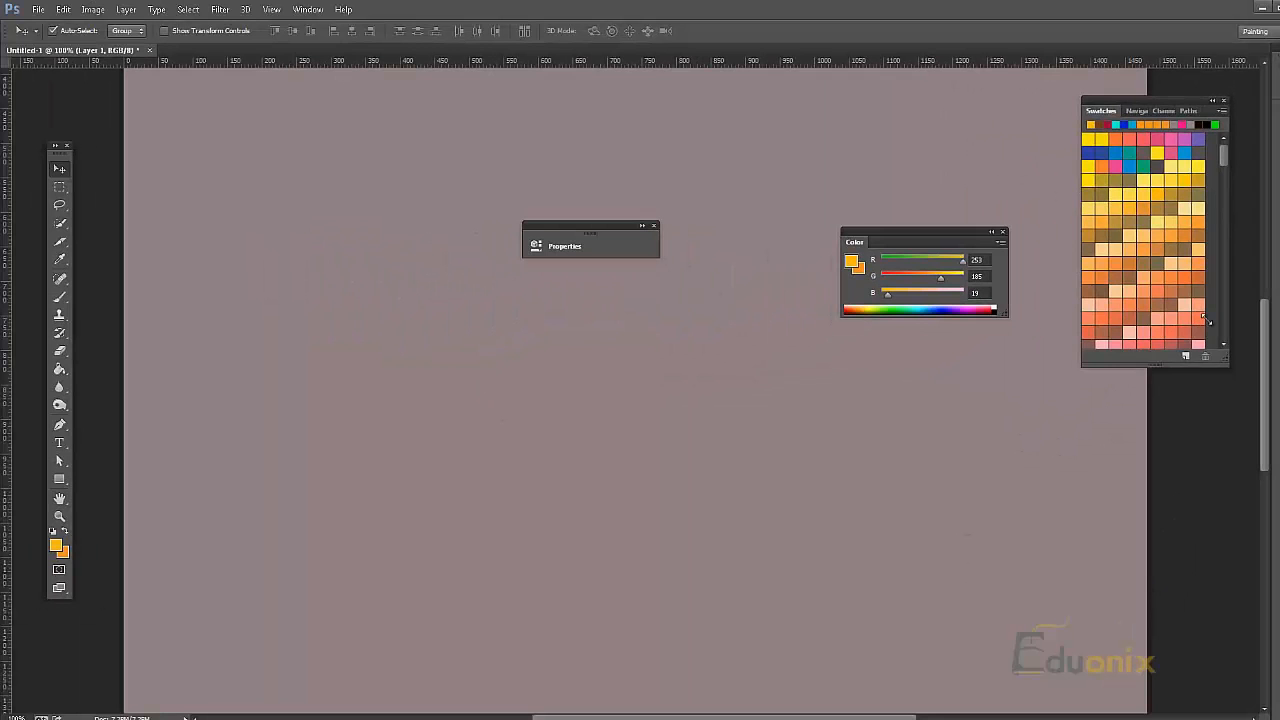
drag(1221, 356, 1279, 719)
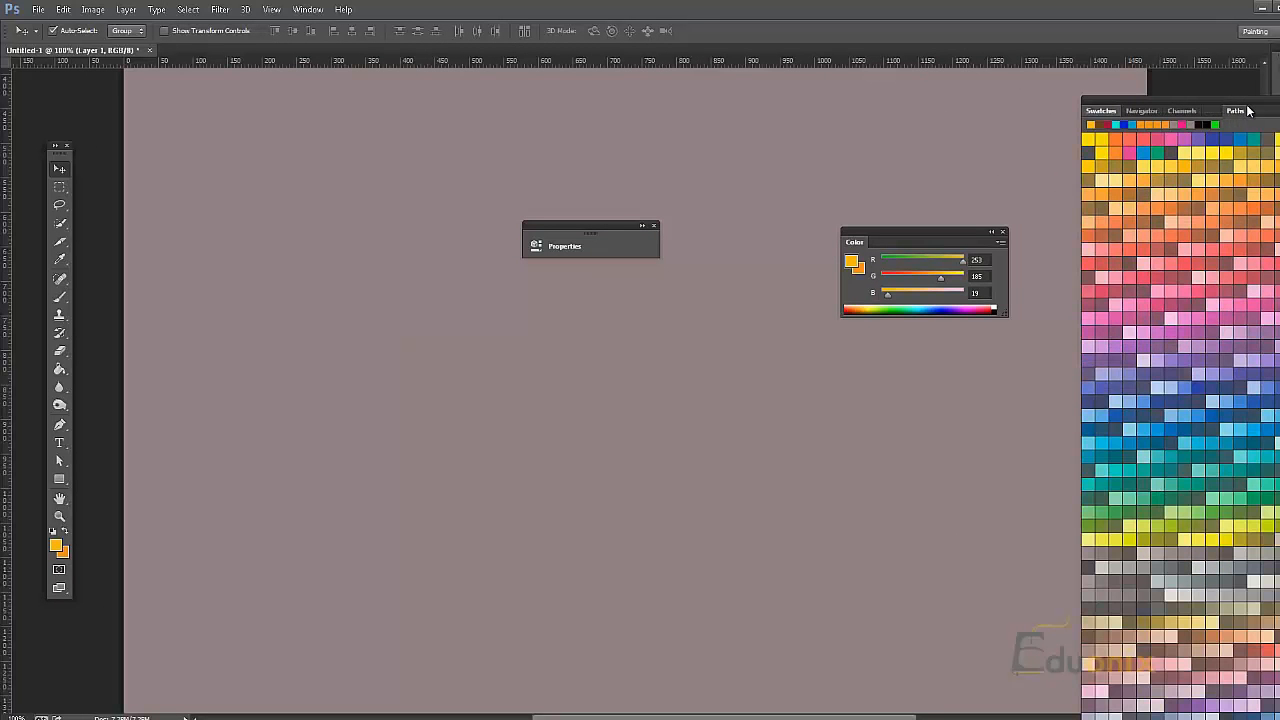
drag(1251, 94, 1221, 78)
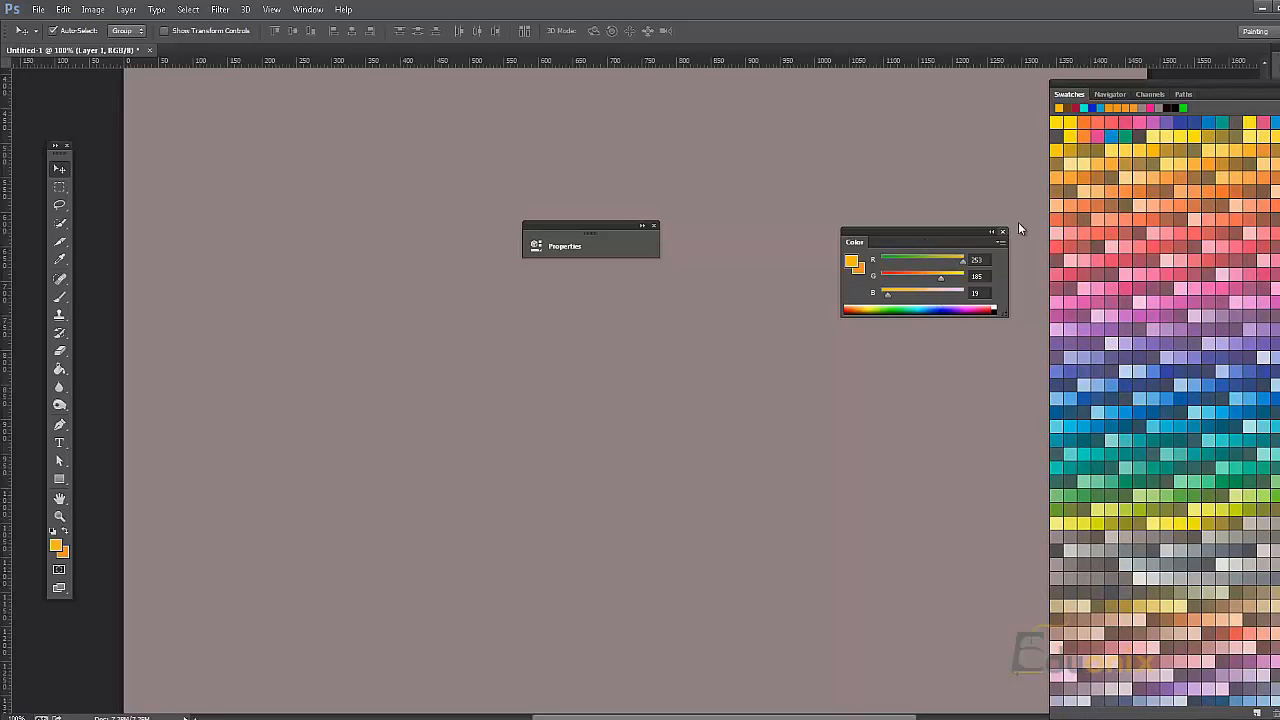
Reset the swatches to the default colors and cancel adding the yellow-orange foreground colour as a new swatch
click(1268, 94)
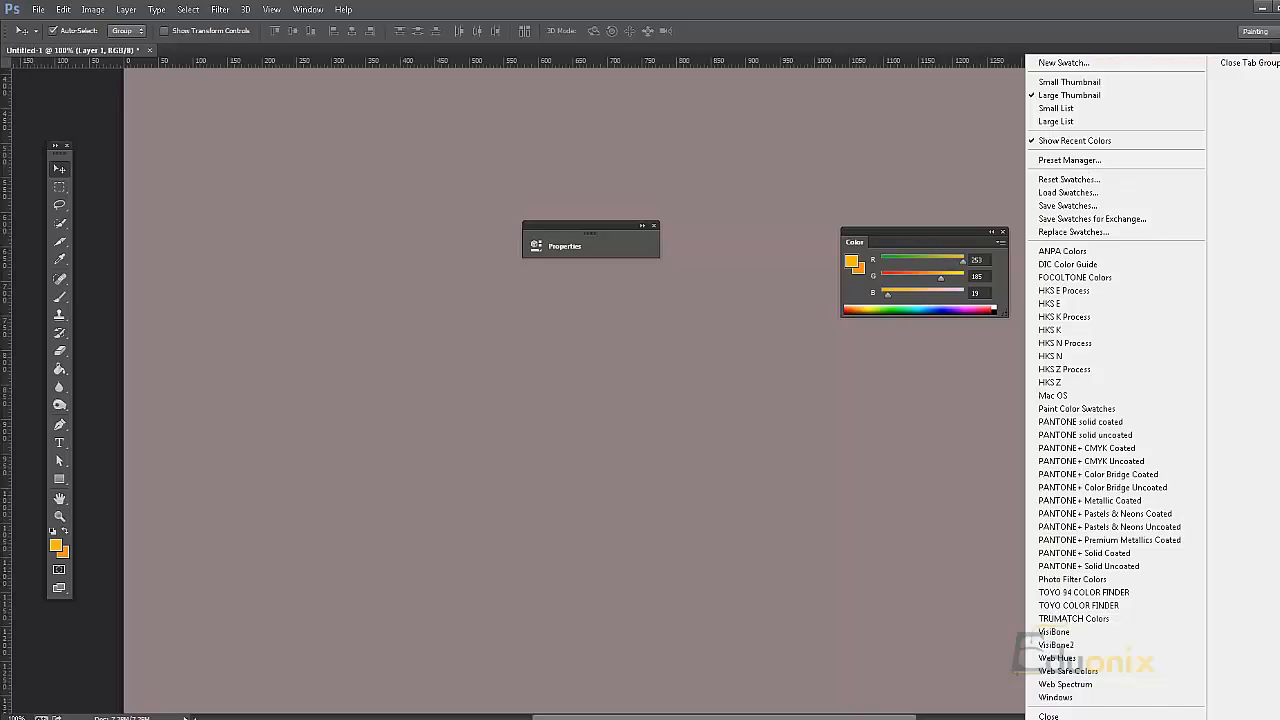
click(1125, 180)
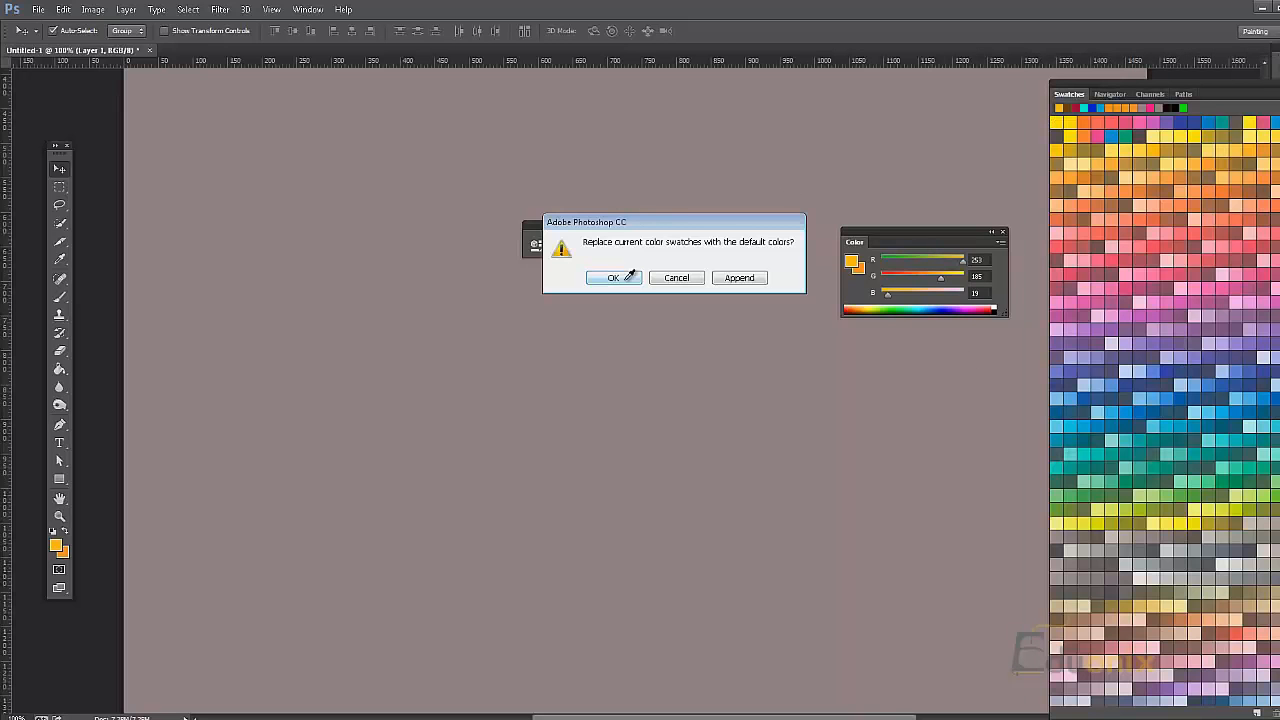
click(624, 280)
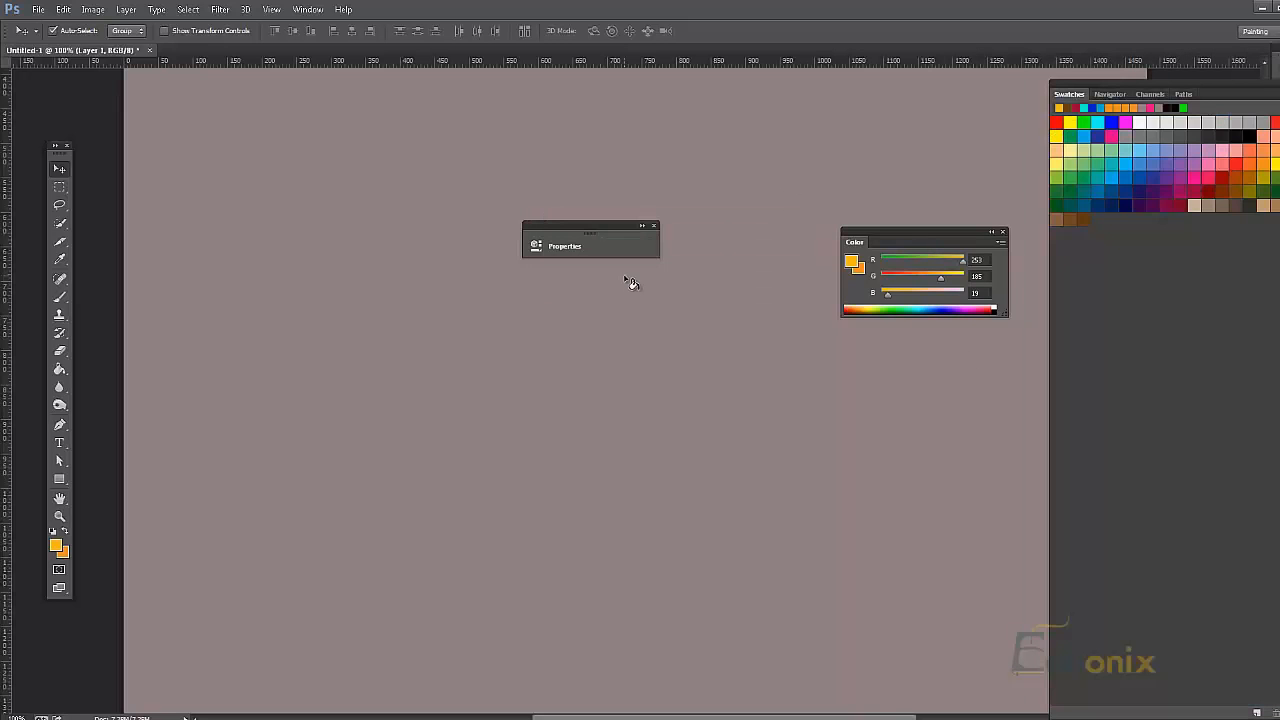
click(1121, 304)
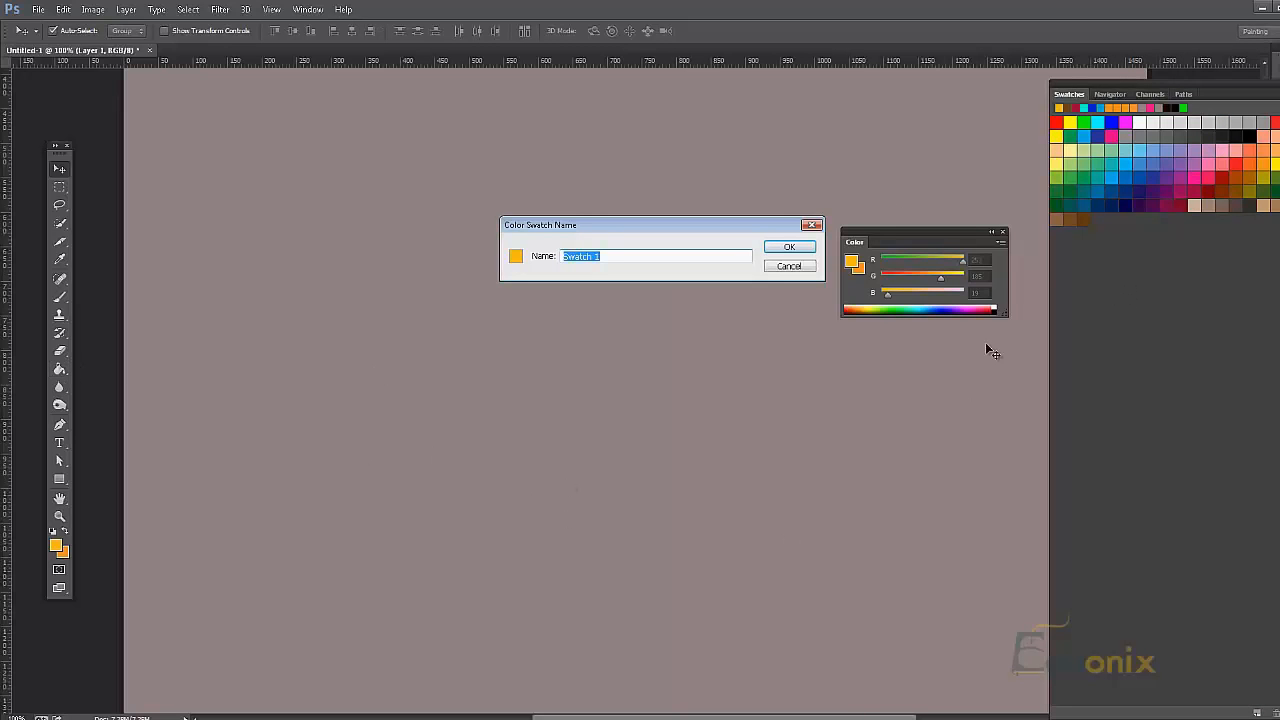
click(787, 266)
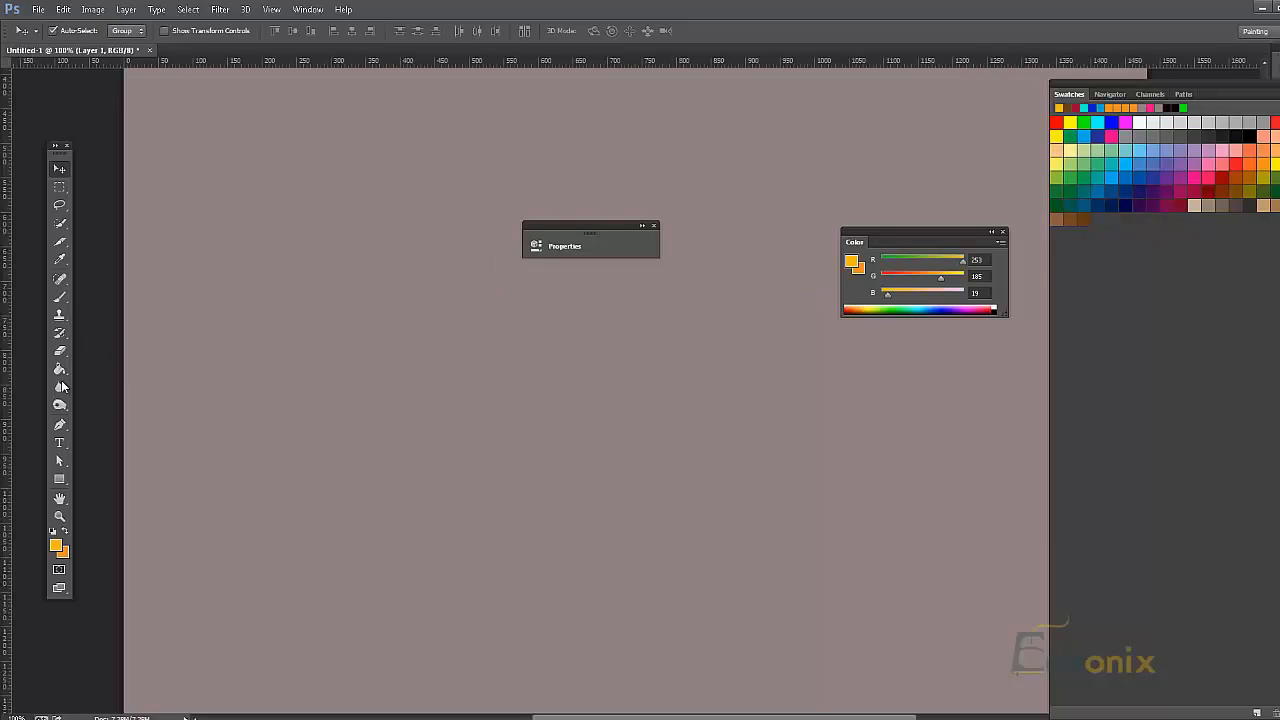
Activate the Gradient tool, open the Gradient Editor and add the Foreground to Transparent gradient as a new preset
click(60, 368)
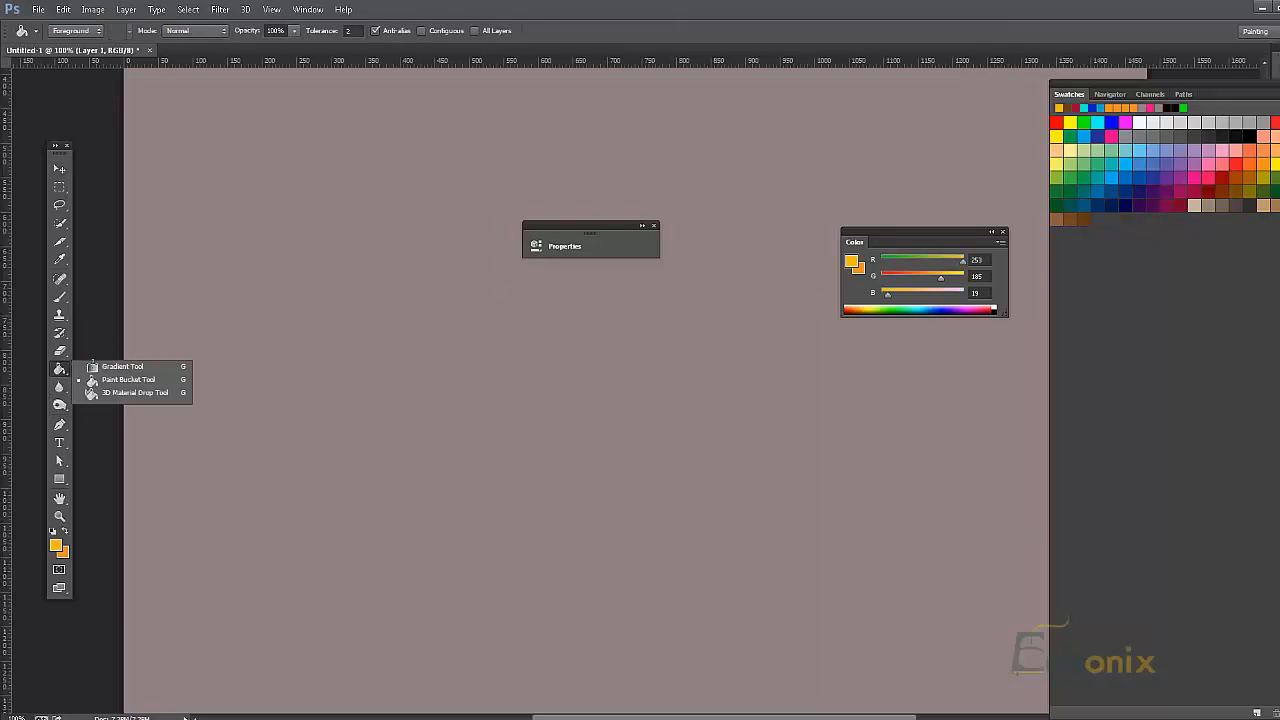
click(113, 368)
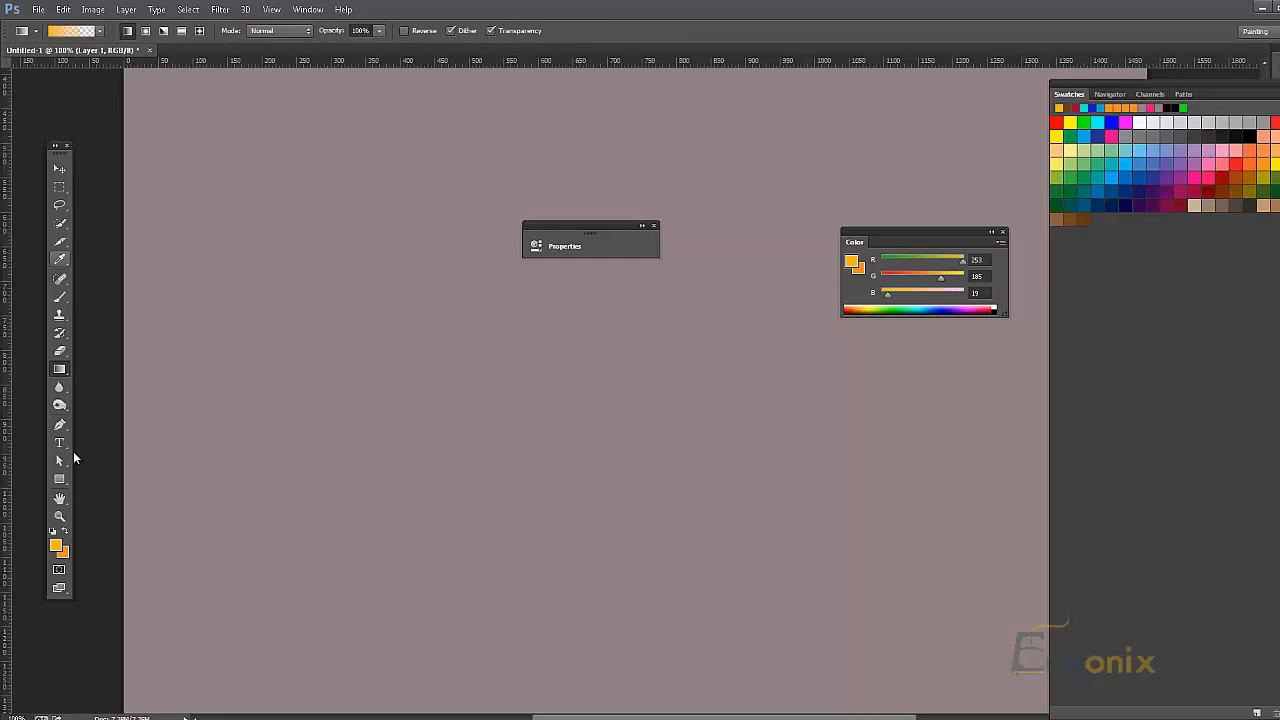
click(75, 2)
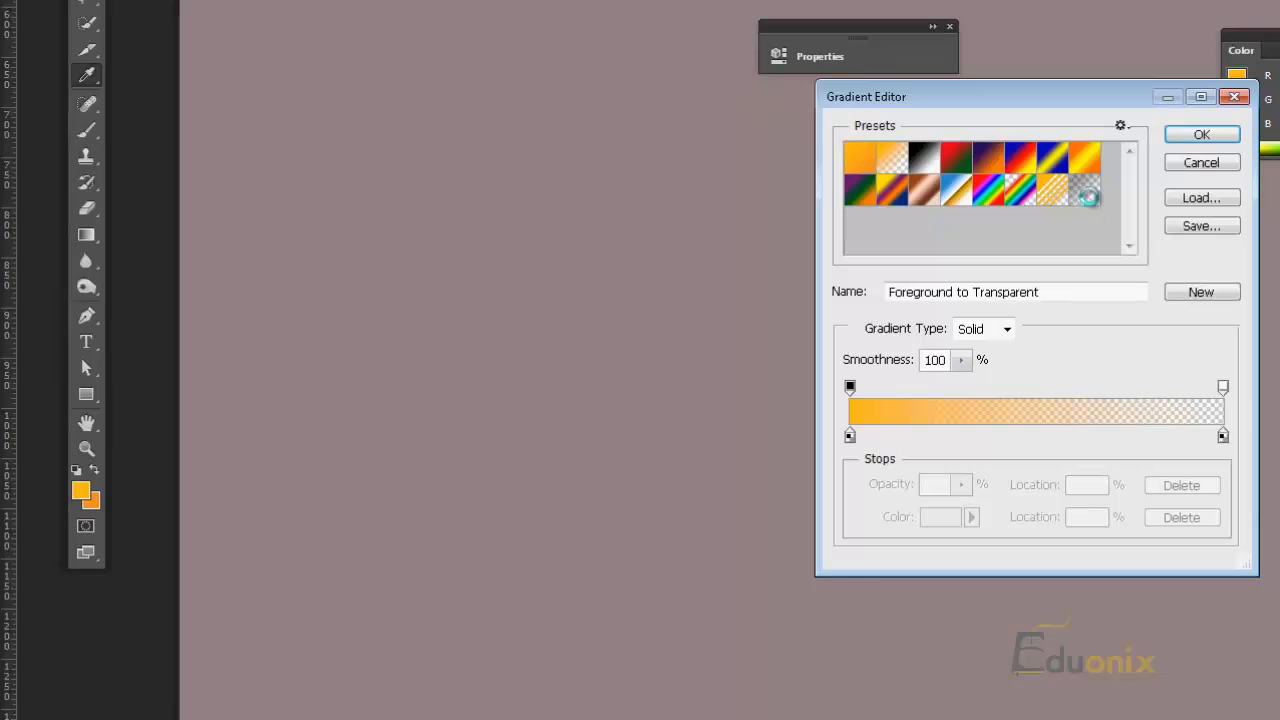
click(1219, 201)
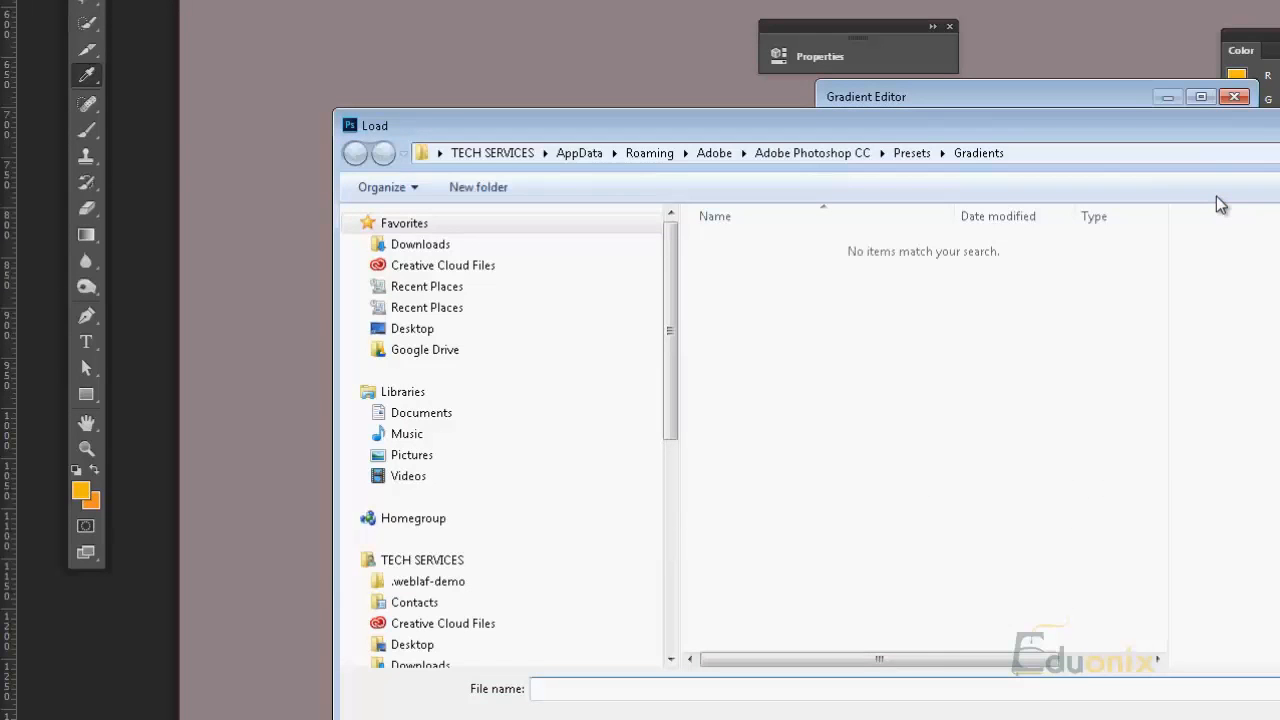
key(Escape)
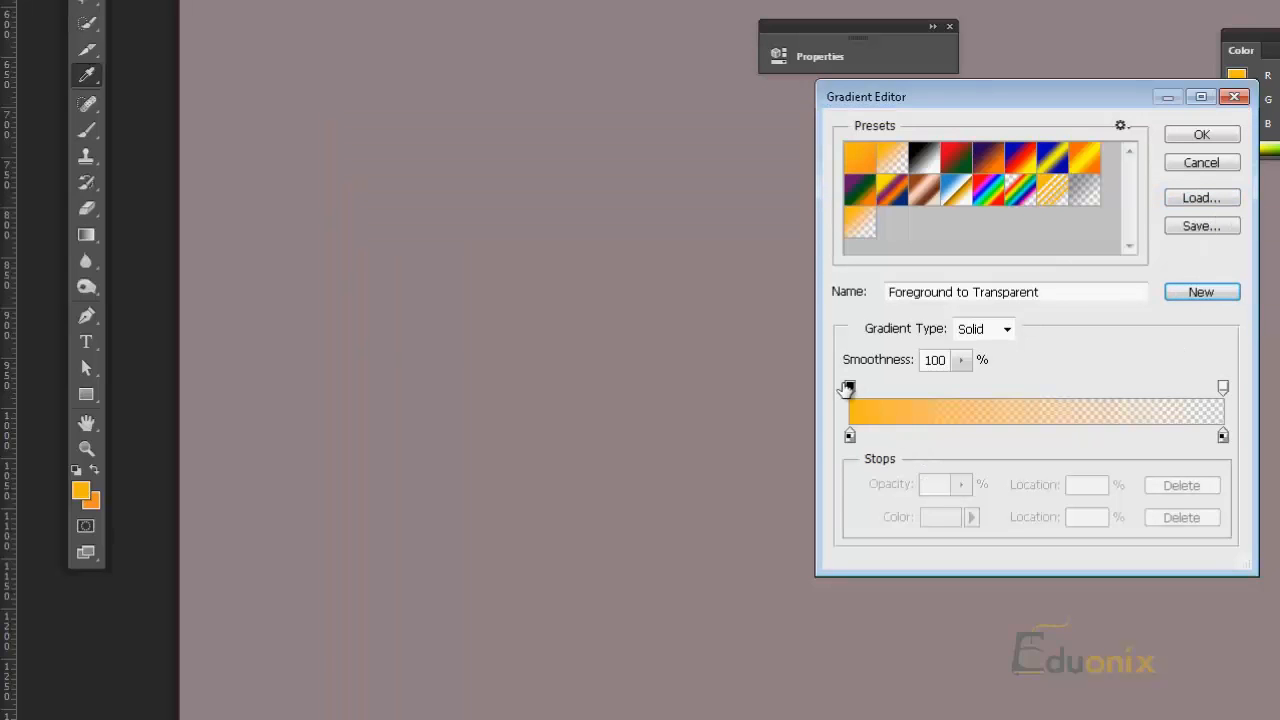
Set the colour stop at the start of the gradient to bright green 13fd55
click(894, 436)
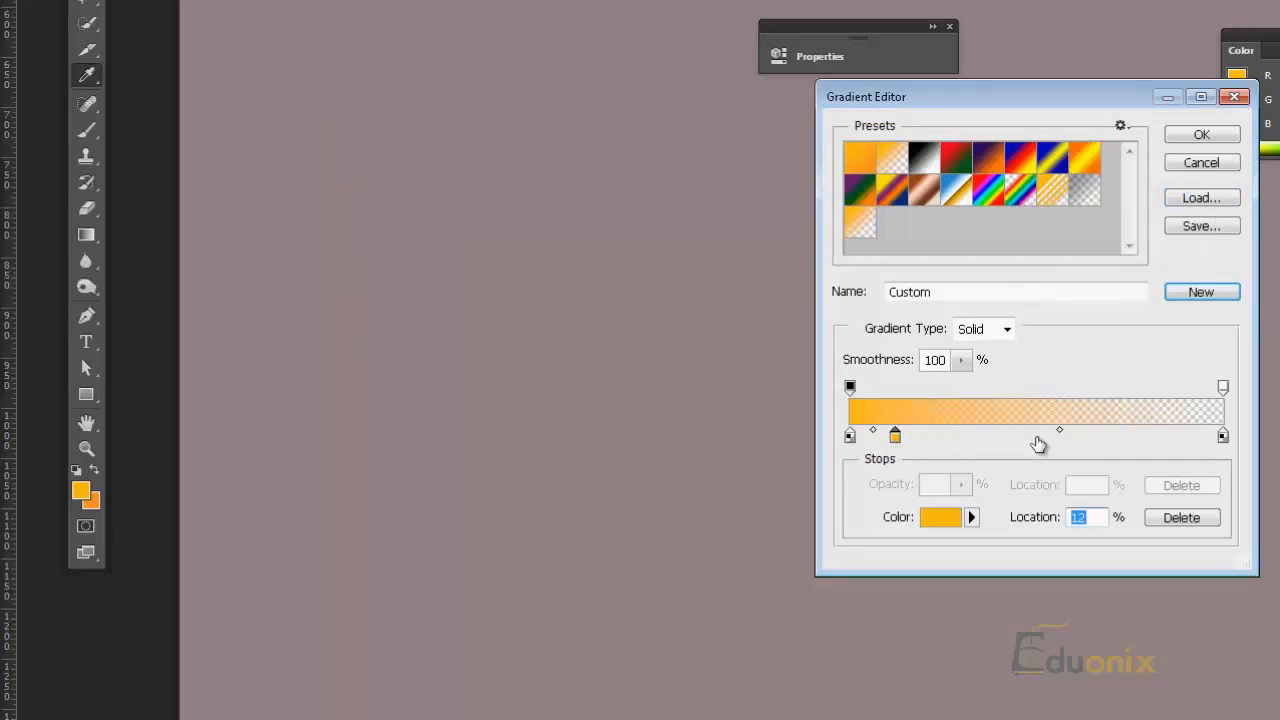
key(ctrl+z)
click(850, 437)
double_click(849, 437)
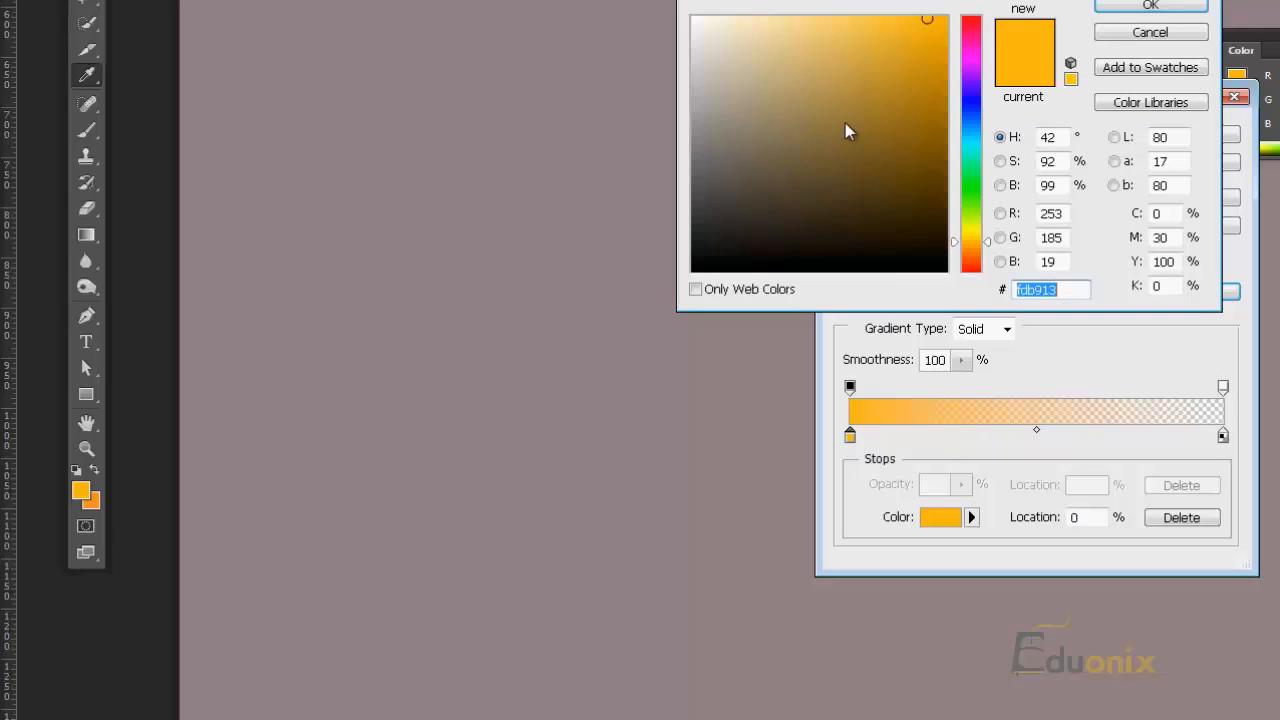
click(970, 175)
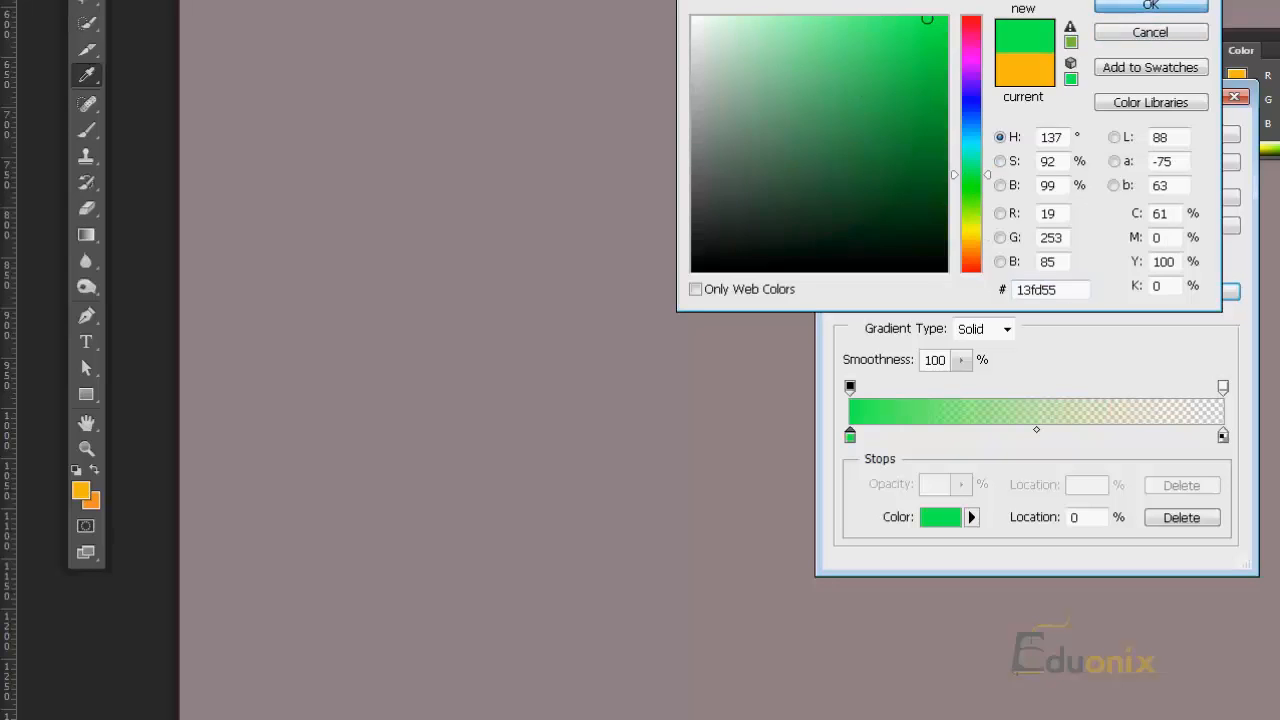
click(1151, 5)
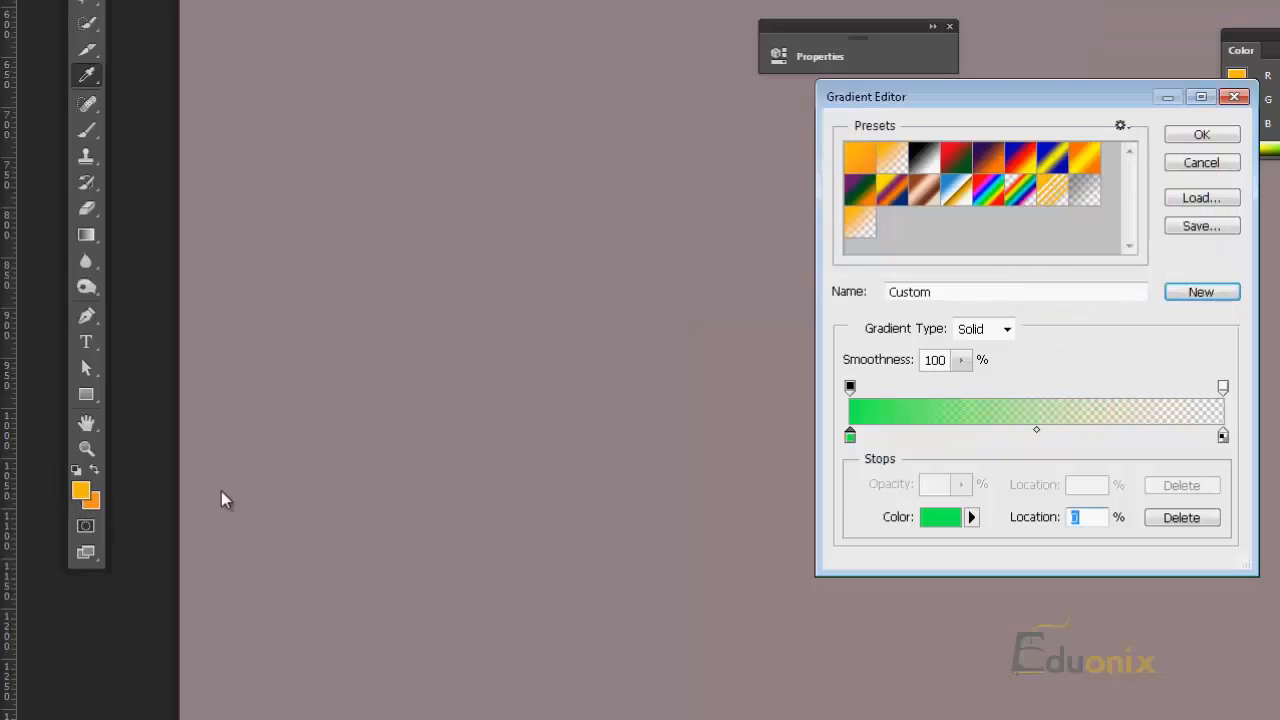
Set the colour stop at the end of the gradient to dark green 1d9d32
click(1222, 437)
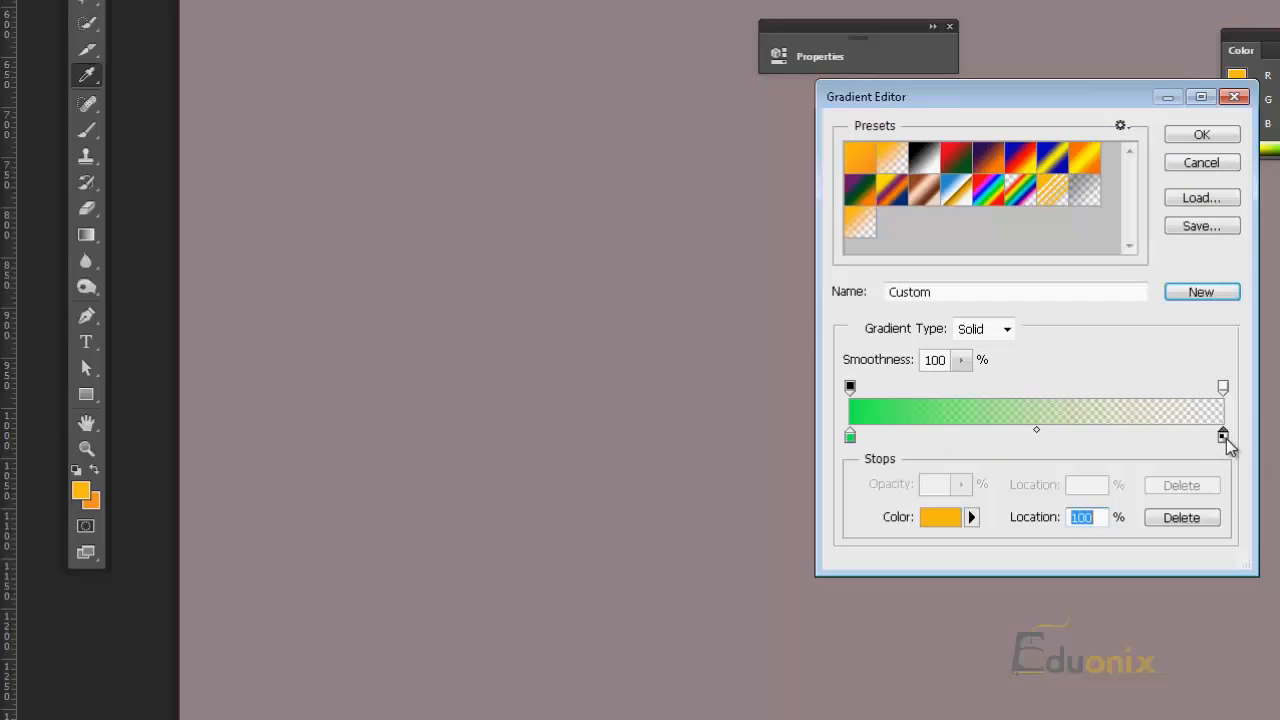
double_click(1223, 437)
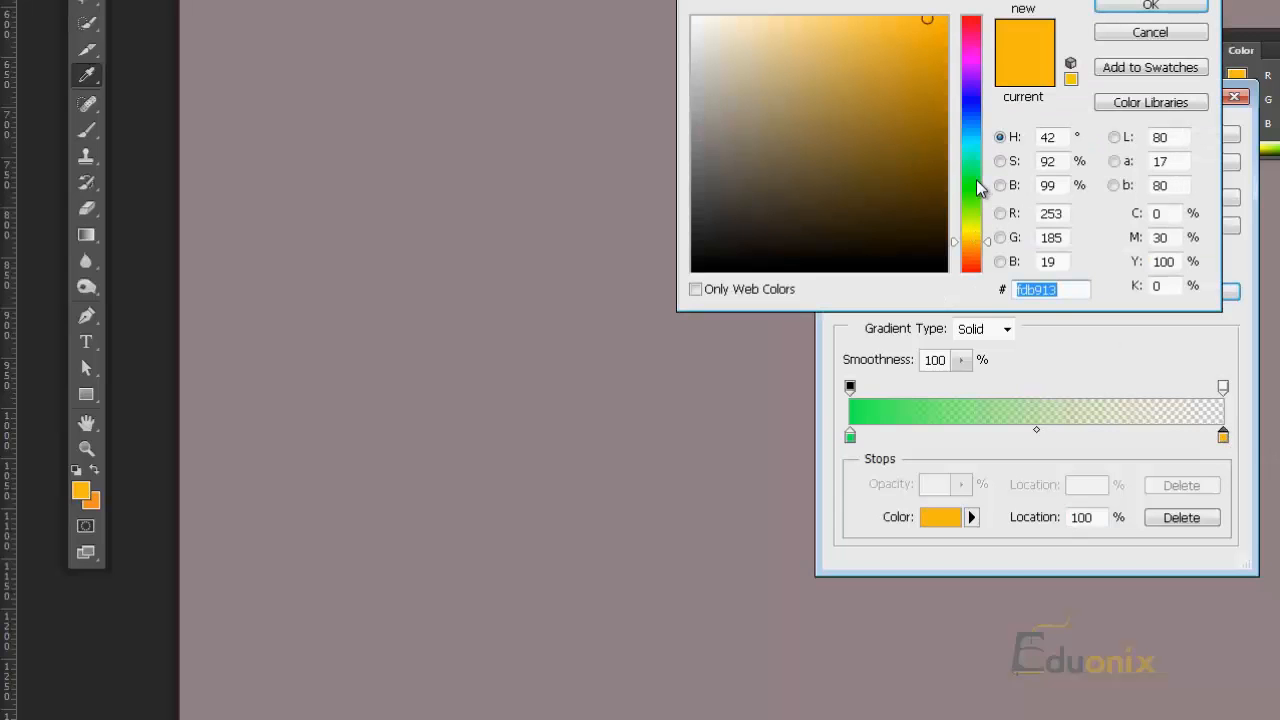
click(978, 188)
click(900, 114)
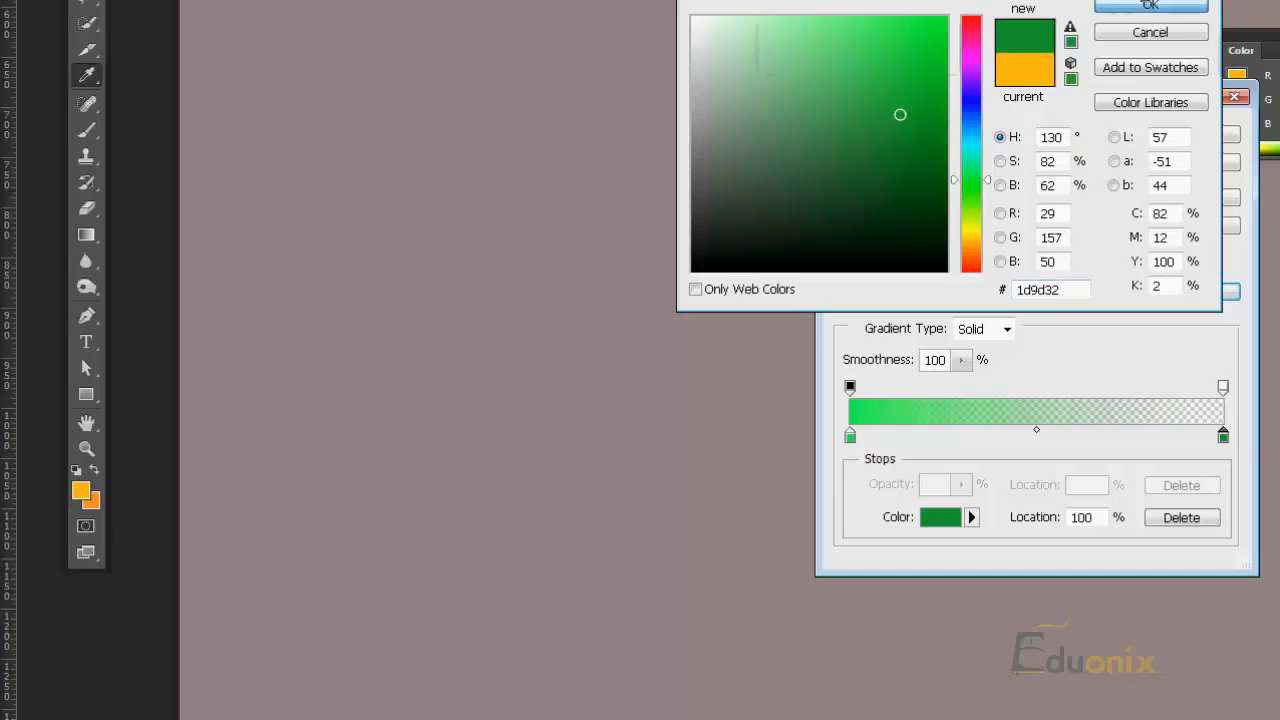
key(Return)
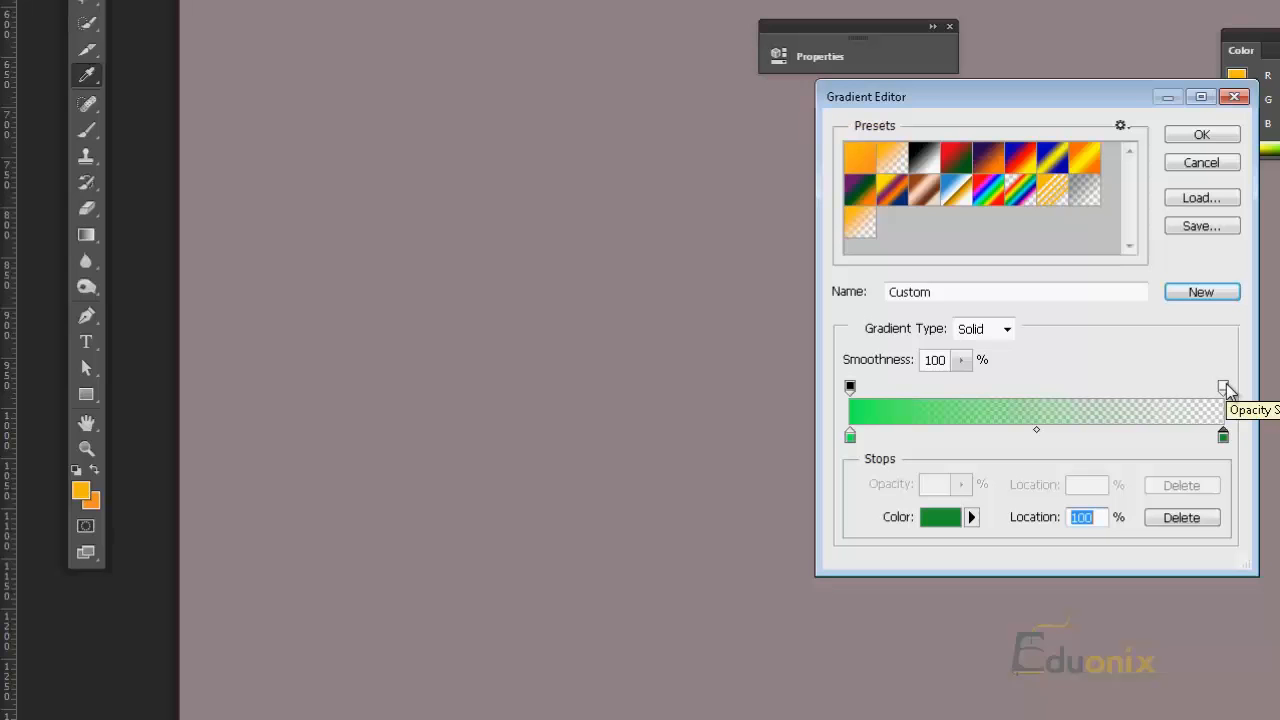
Try moving and swapping the two colour stops along the gradient, and return each to its original end
mouse_move(1223, 387)
mouse_down()
mouse_move(960, 386)
mouse_move(1223, 387)
mouse_up()
drag(1223, 436, 919, 440)
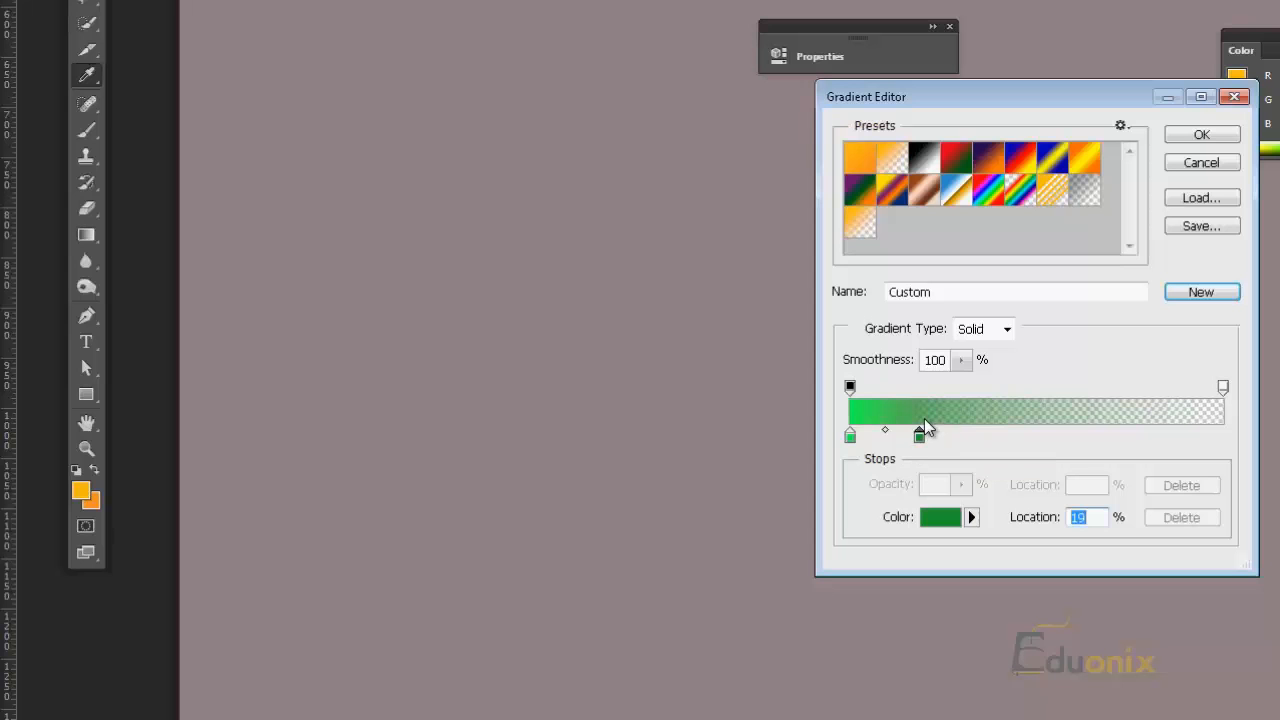
drag(920, 436, 1036, 437)
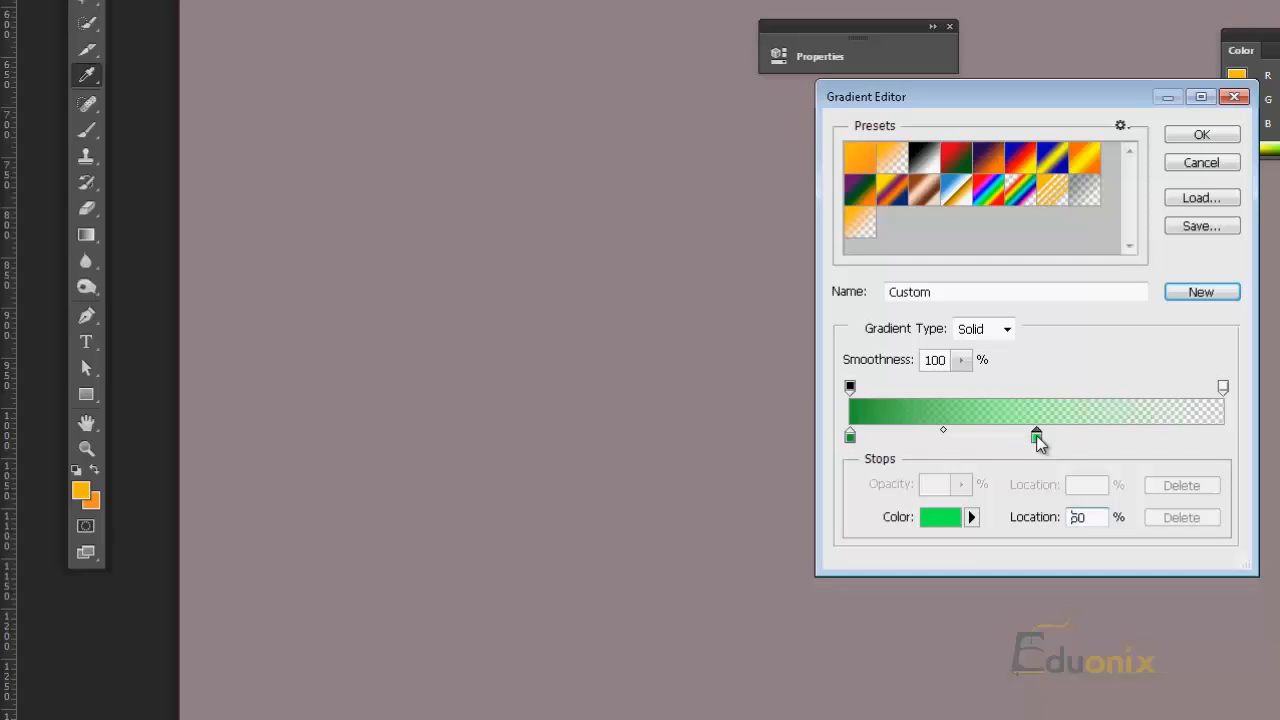
drag(850, 437, 1254, 441)
drag(1038, 438, 842, 438)
Raise the end opacity stop to 100% and add two opacity stops at 37% and 78% along the gradient
click(1222, 390)
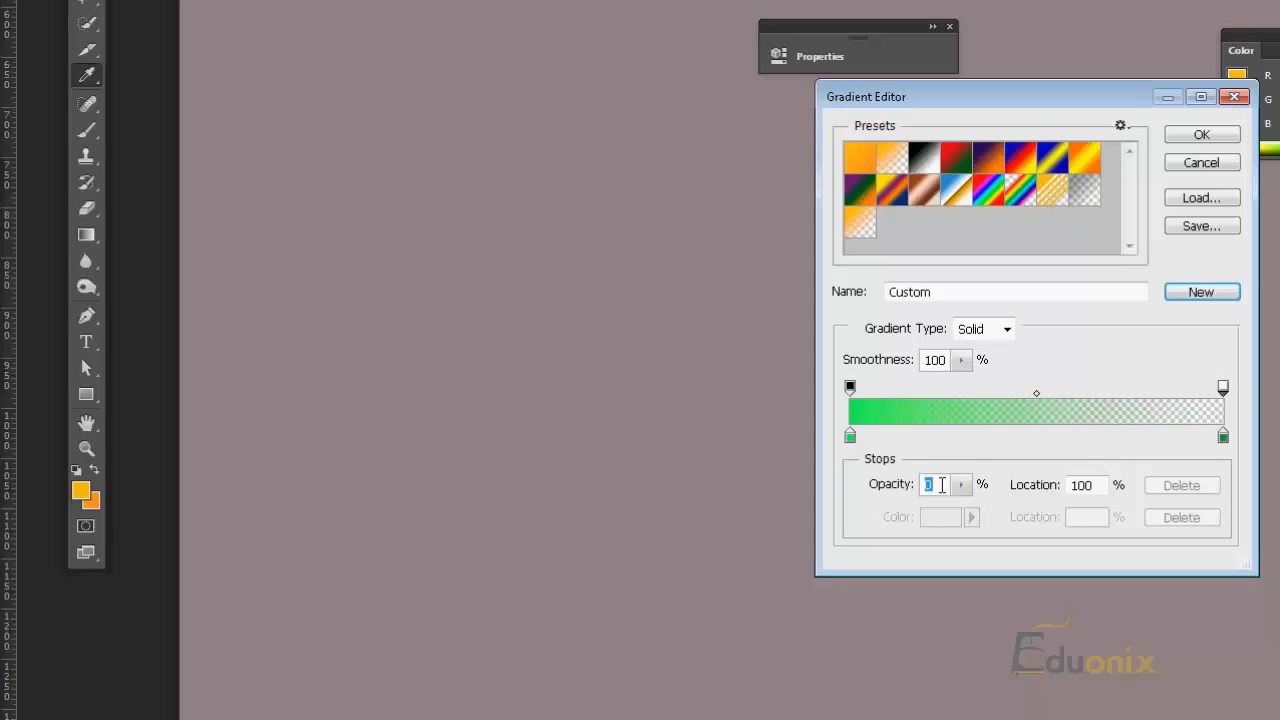
drag(941, 485, 941, 485)
scroll(942, 486, up, 6)
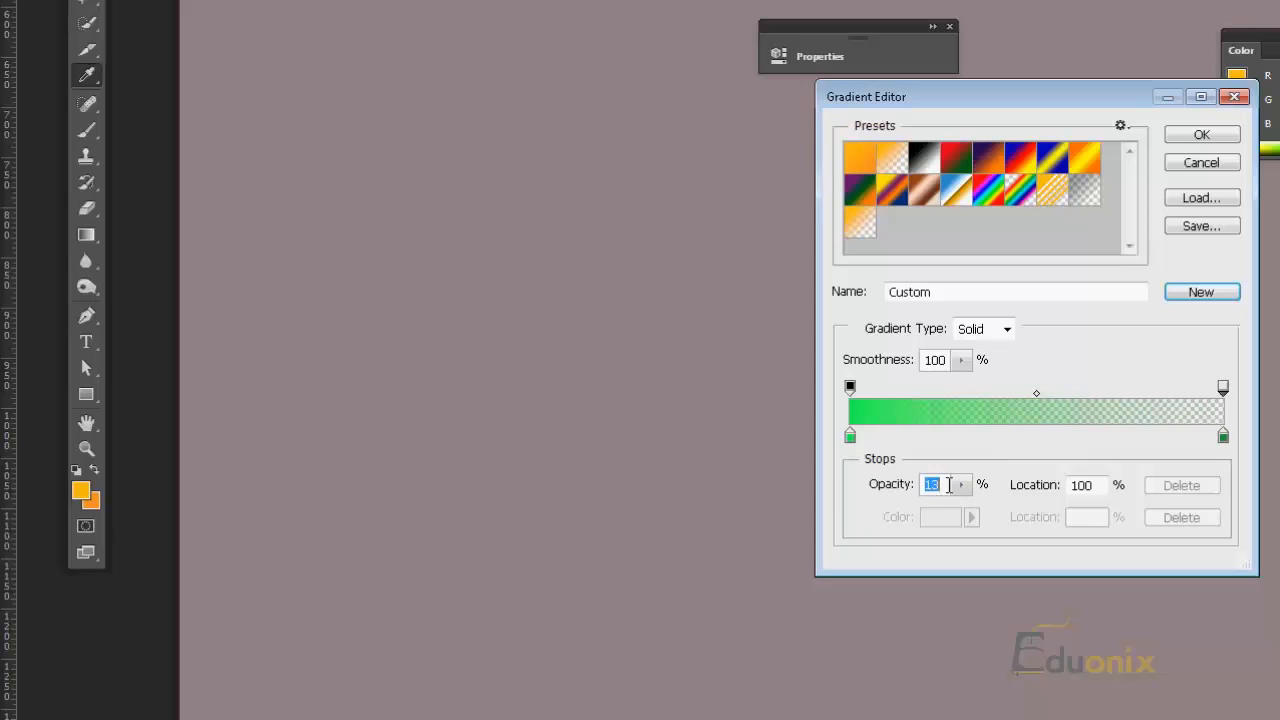
scroll(943, 484, up, 2)
scroll(946, 486, up, 2)
scroll(947, 489, up, 20)
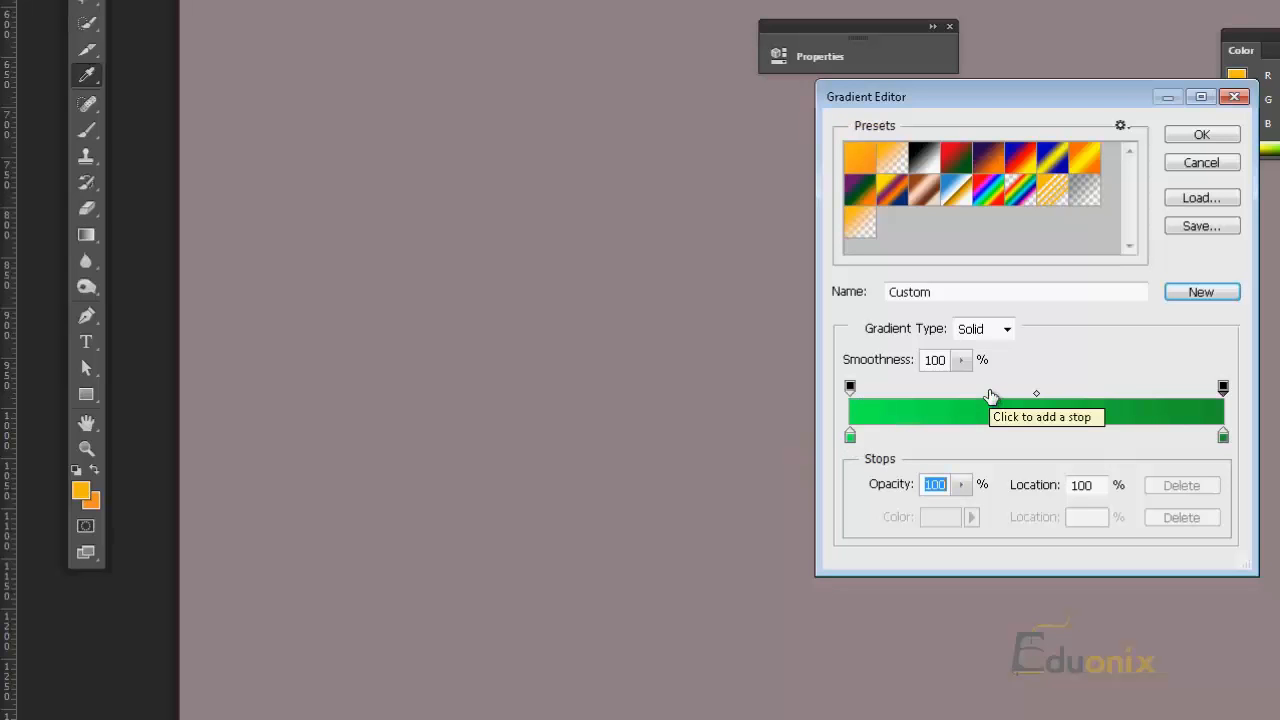
click(988, 392)
click(1145, 395)
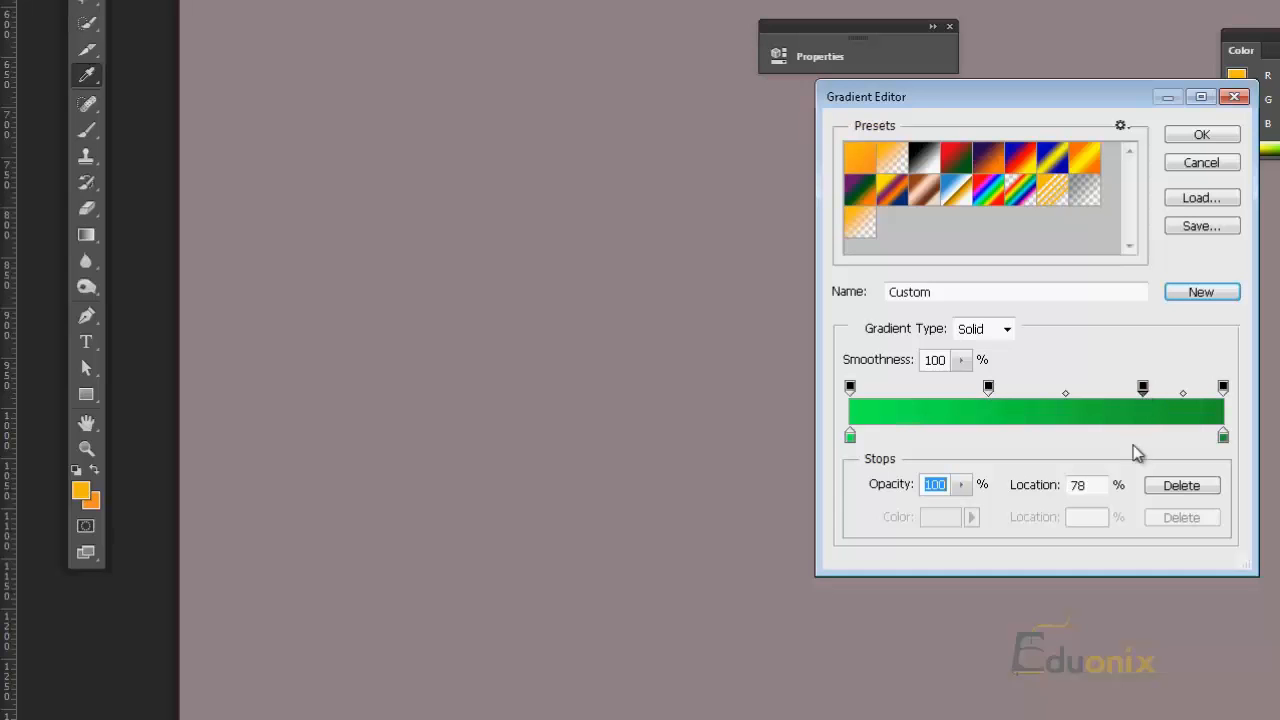
Add a colour stop to the gradient, recolour it medium green and move it to the 37% location
click(1144, 438)
double_click(1143, 438)
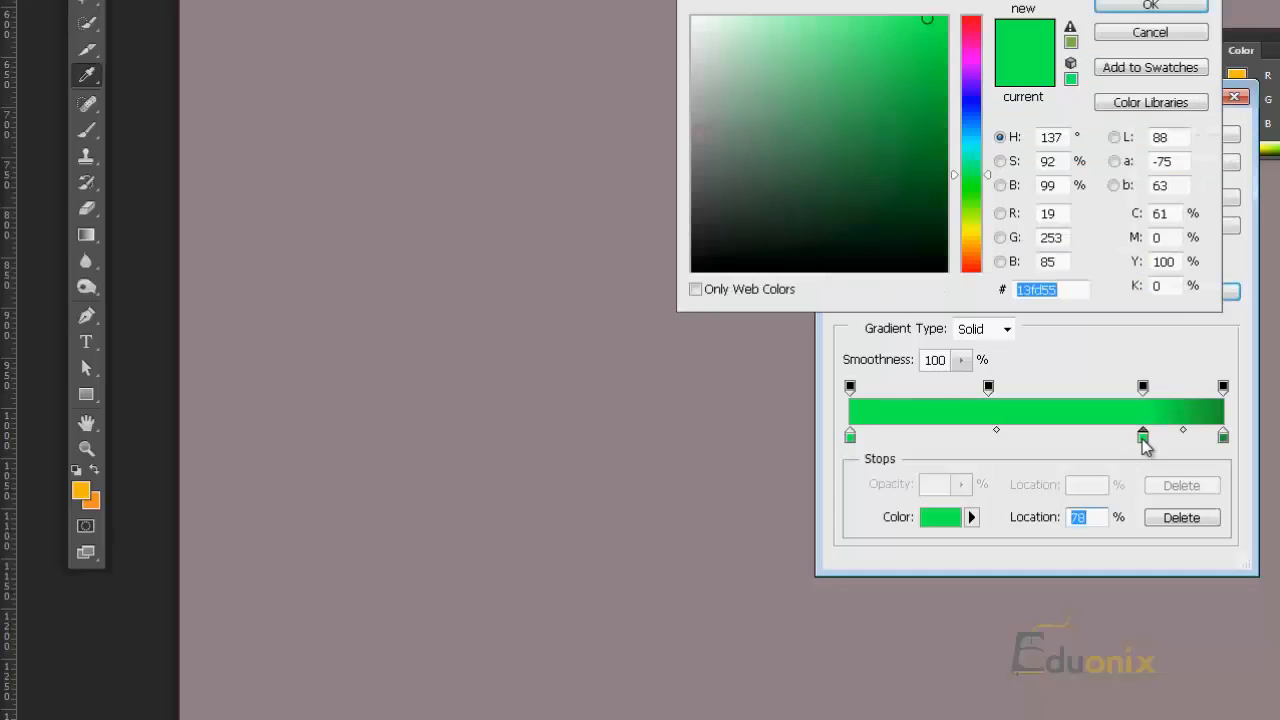
click(977, 192)
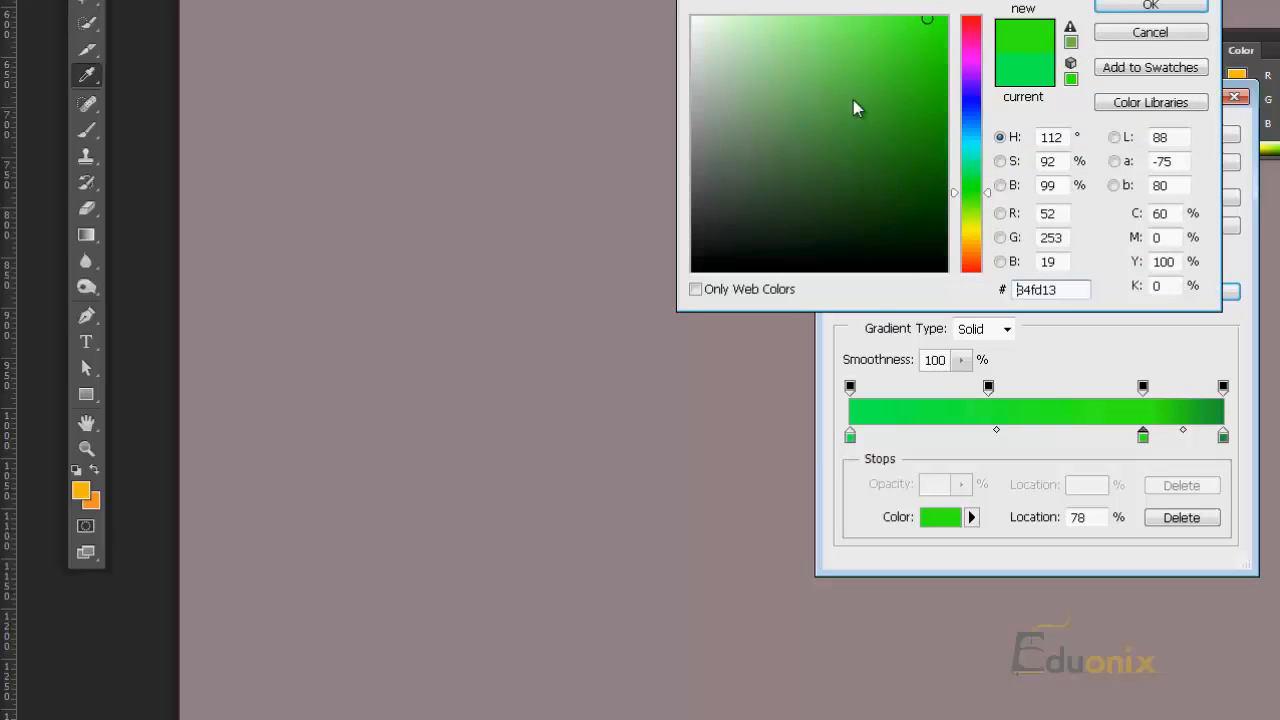
click(873, 85)
click(1128, 10)
drag(1141, 437, 986, 437)
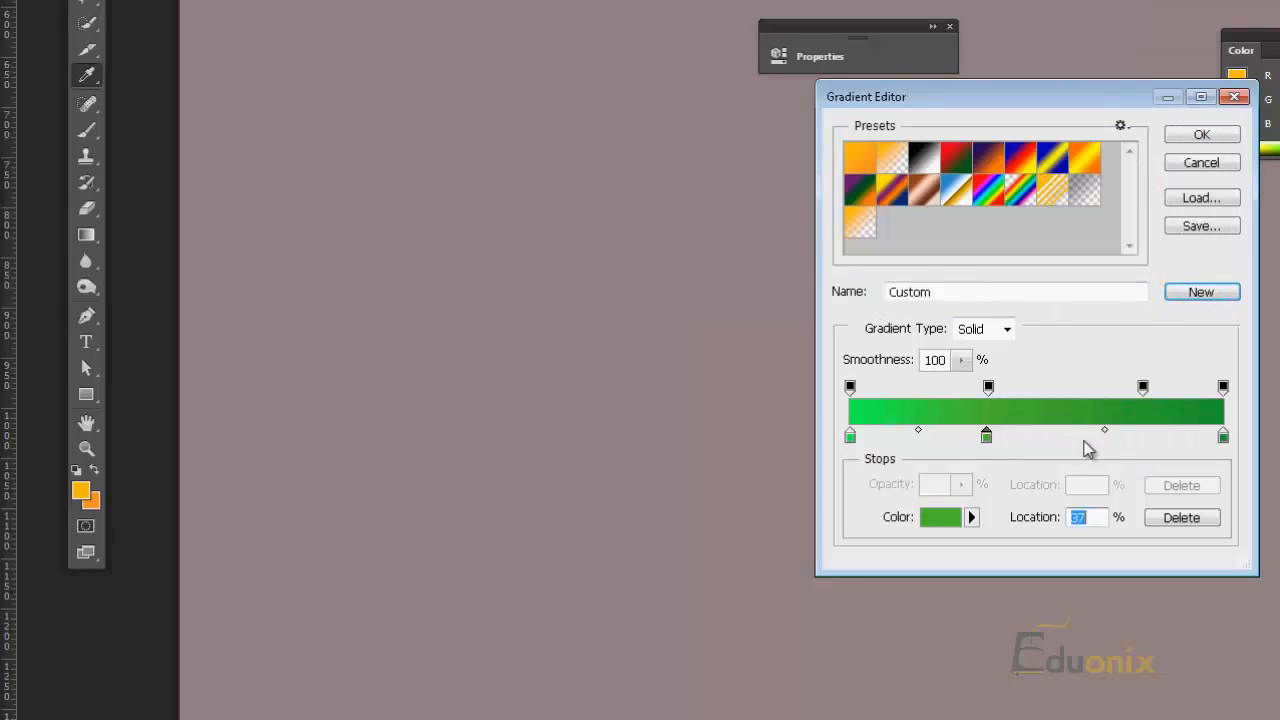
Add another colour stop at 79% and set it to light green 7cfb67
click(1145, 437)
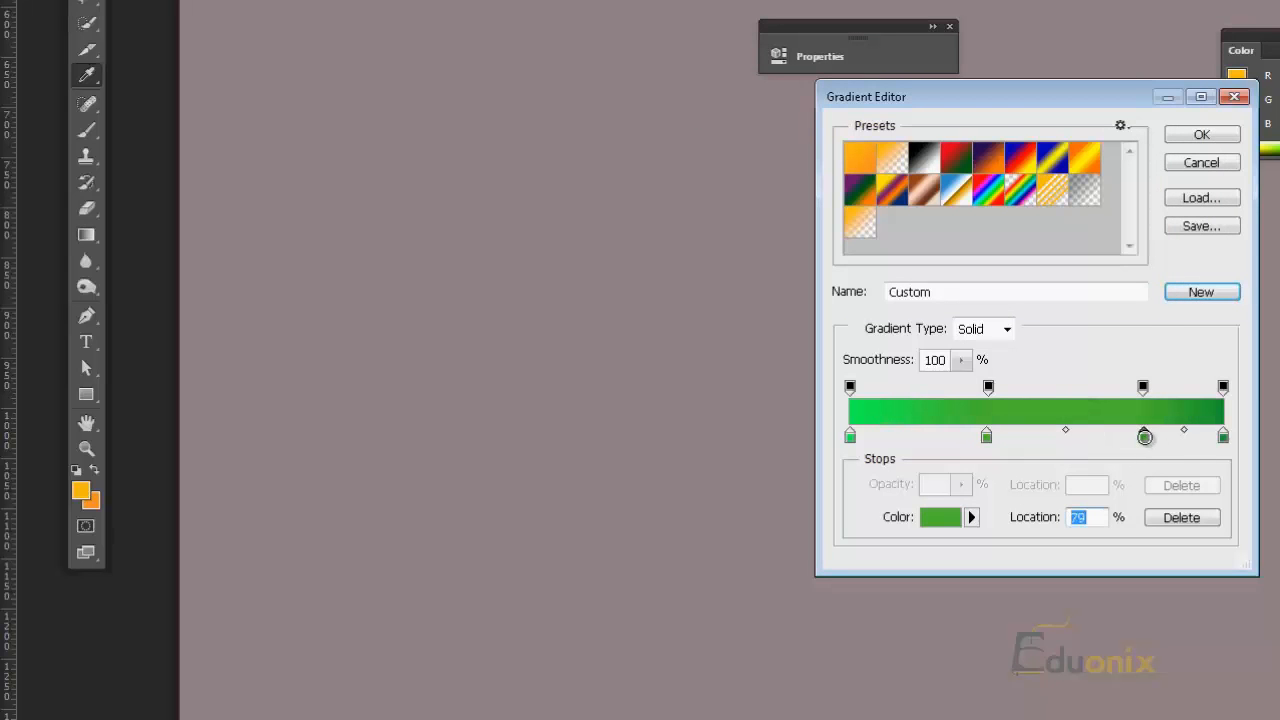
double_click(1145, 437)
click(842, 20)
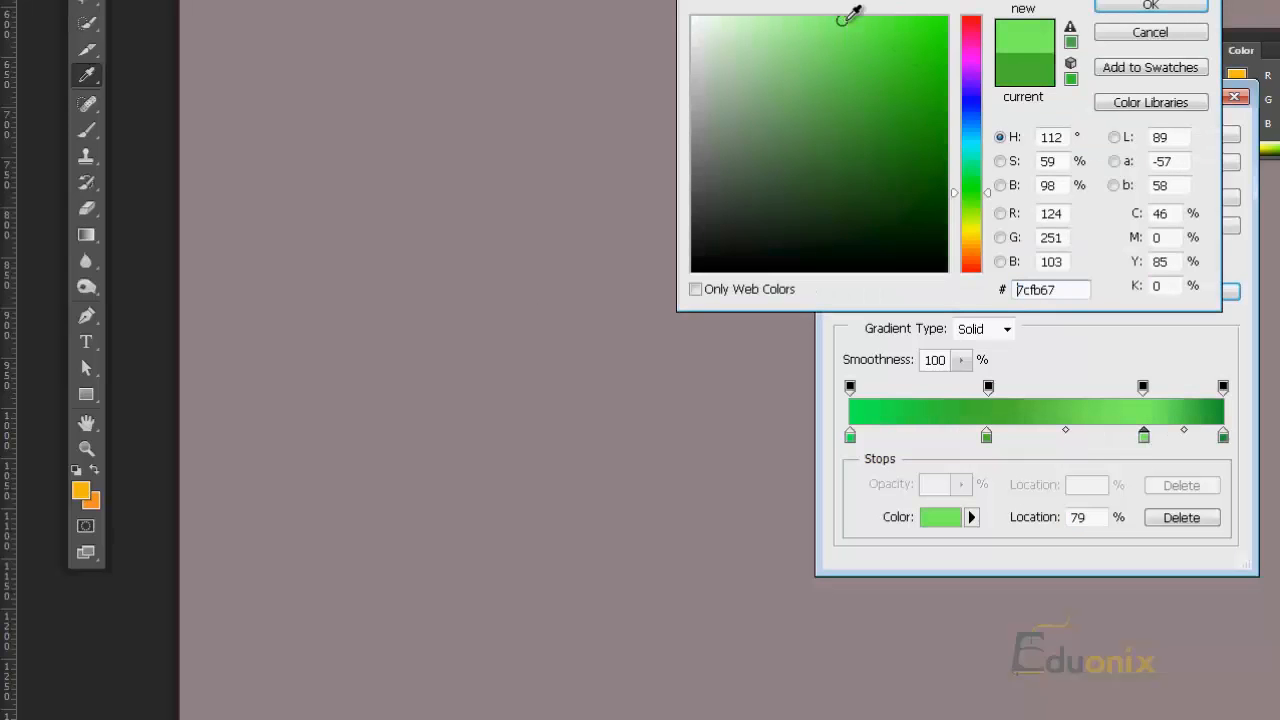
click(1100, 6)
Set the opacity of the stop at 37% to 56%
click(988, 388)
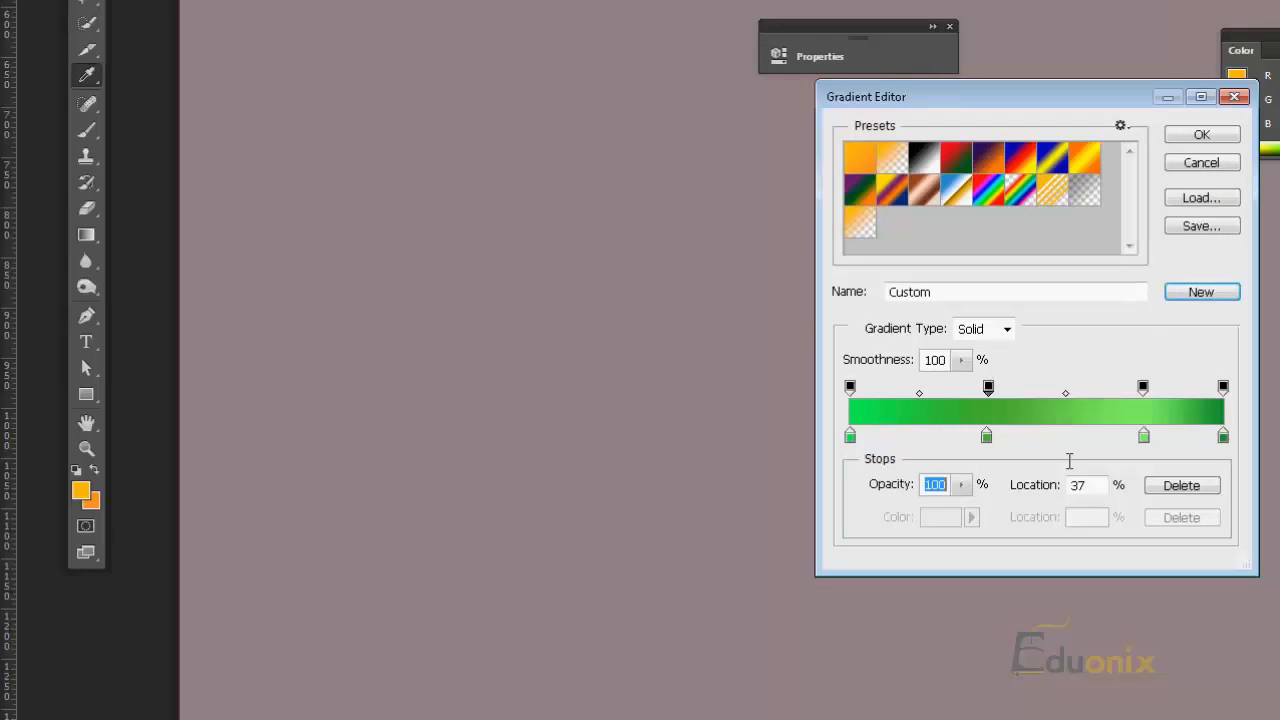
text(50)
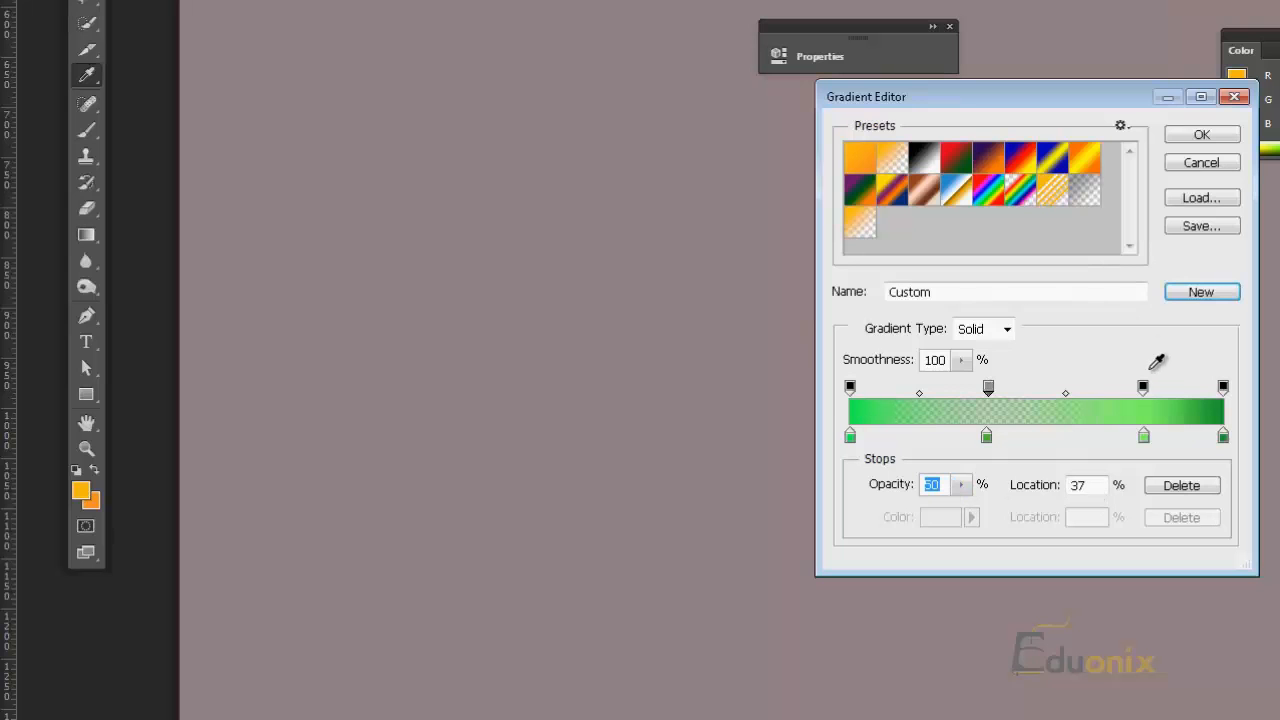
text(56)
Save the green gradient as a new preset, select it and accept the Gradient Editor settings
click(1204, 292)
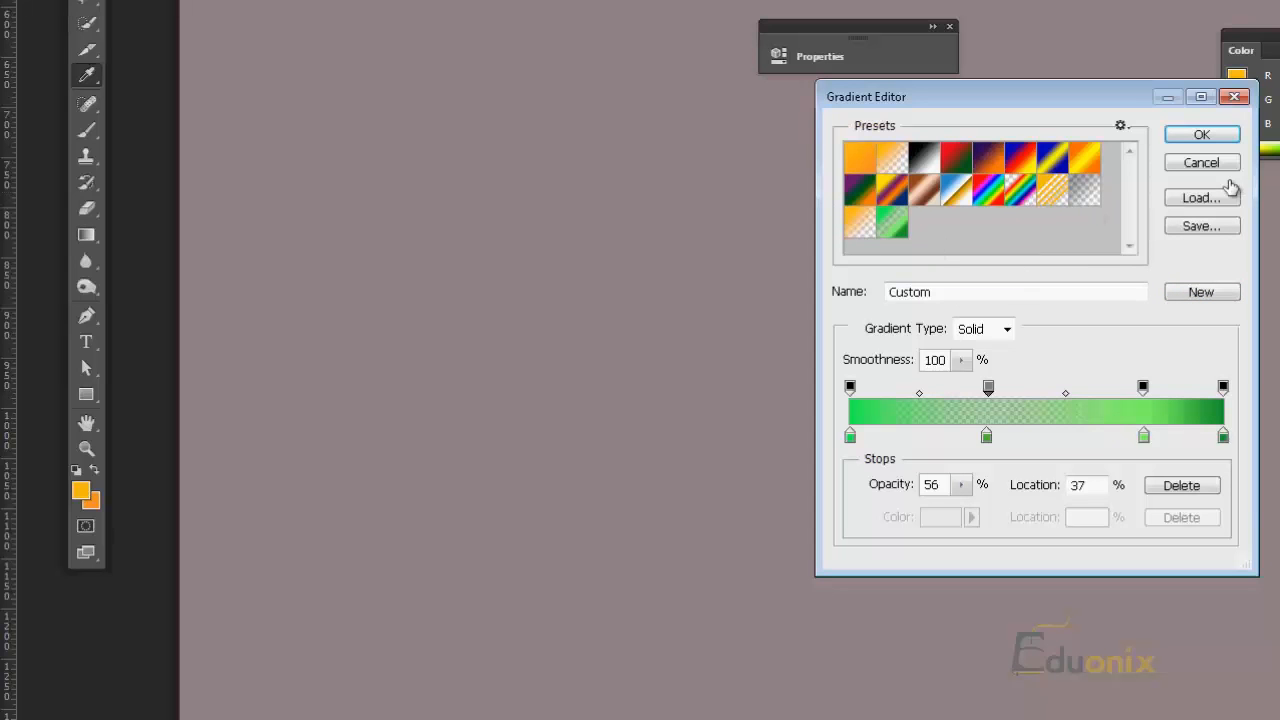
click(903, 229)
click(856, 167)
click(903, 228)
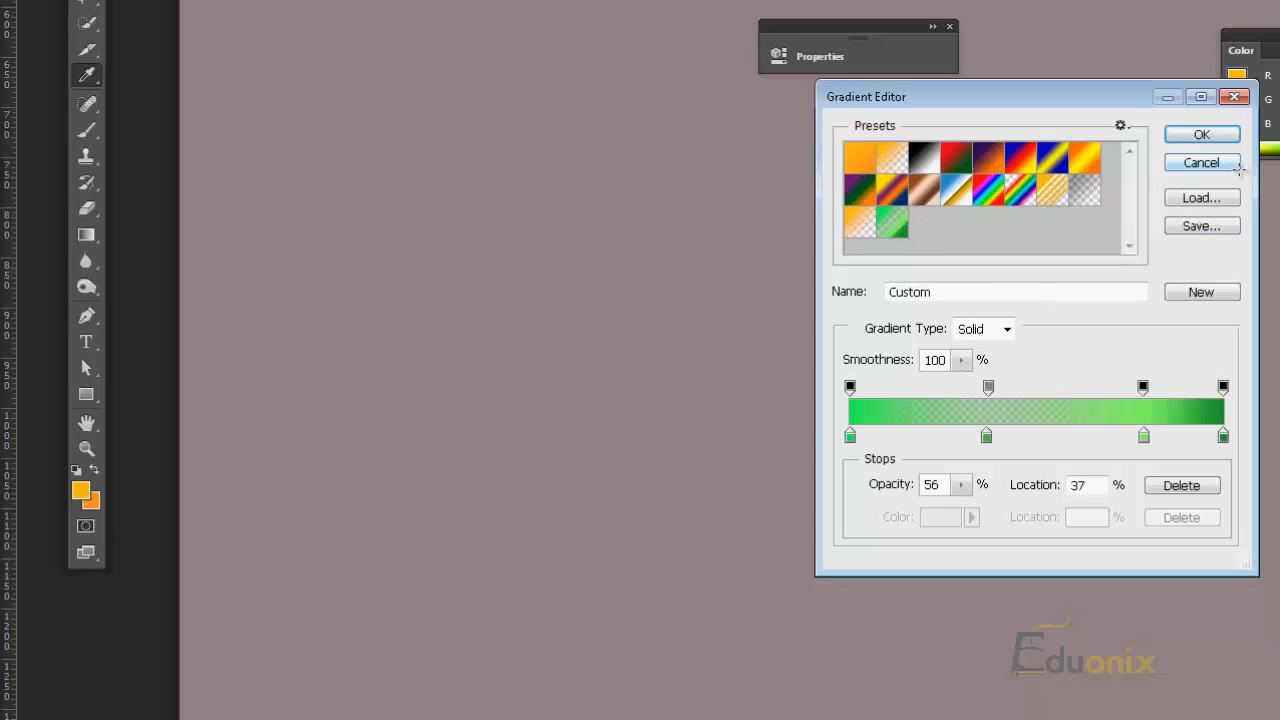
click(1190, 135)
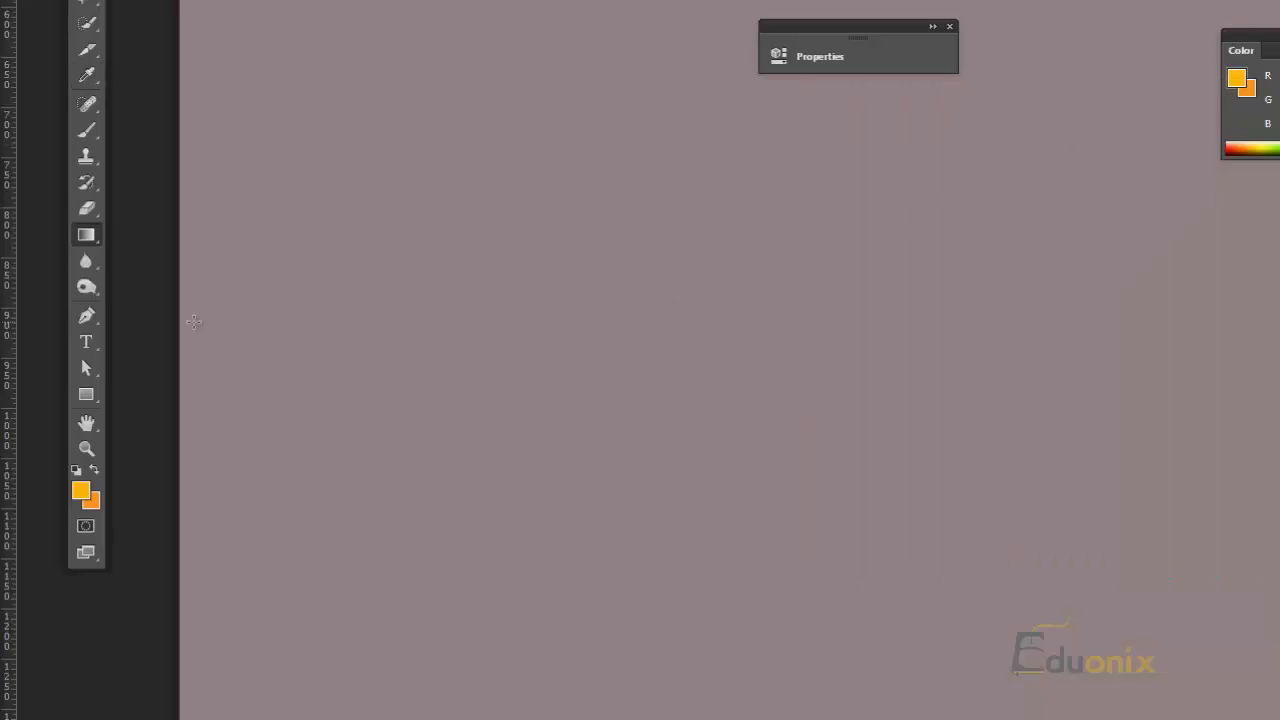
Fill the canvas with the green gradient horizontally from its left edge, and undo the fill
drag(182, 317, 1278, 319)
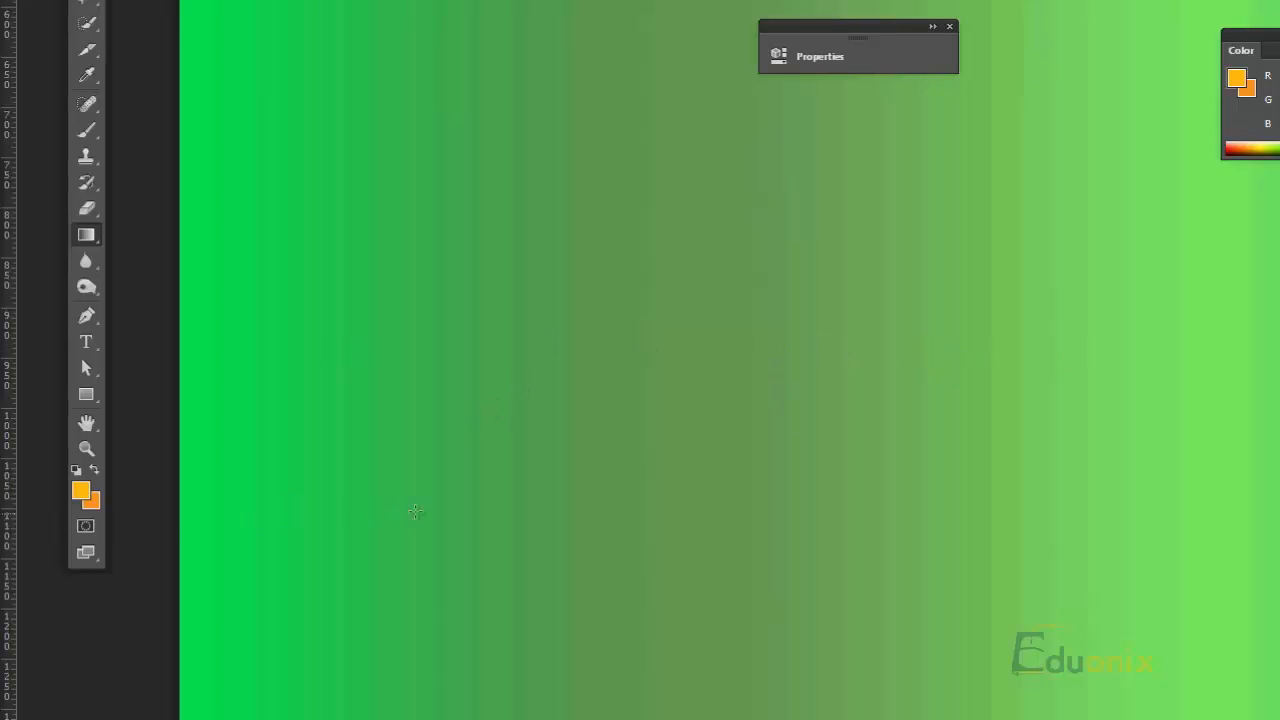
key(ctrl+z)
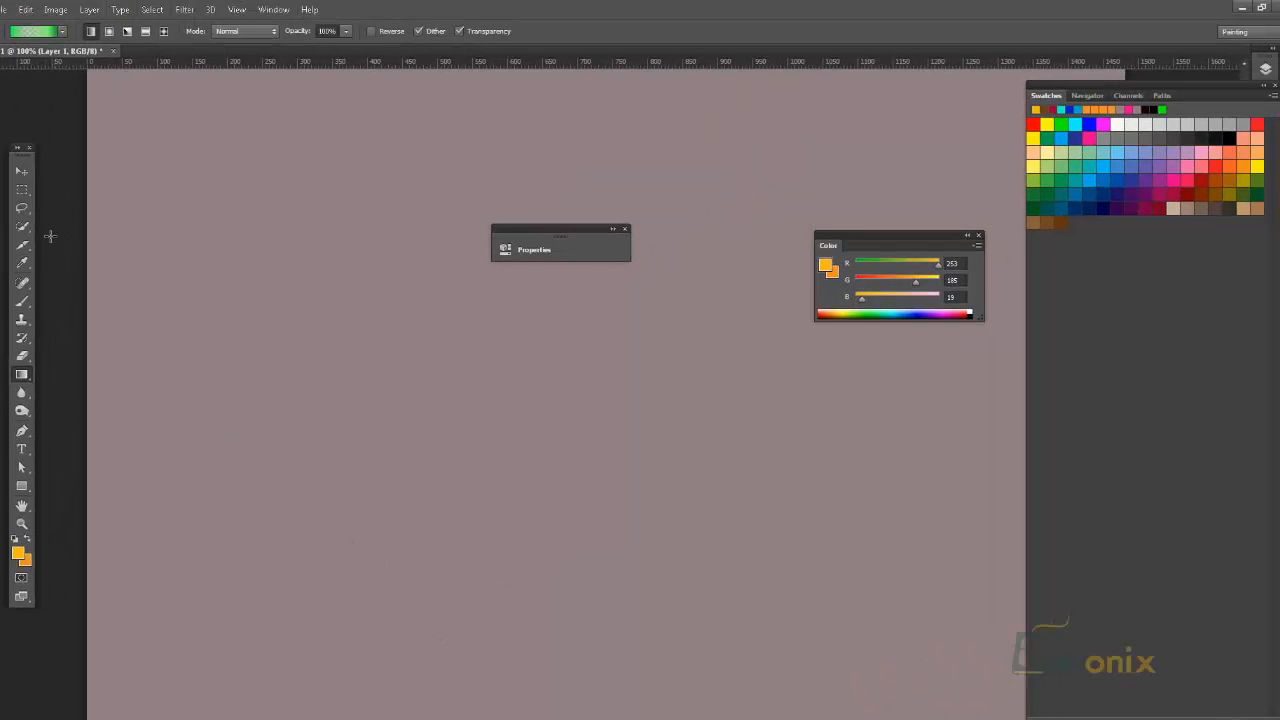
Make a large rectangular marquee selection starting near the canvas's upper-left corner
click(22, 189)
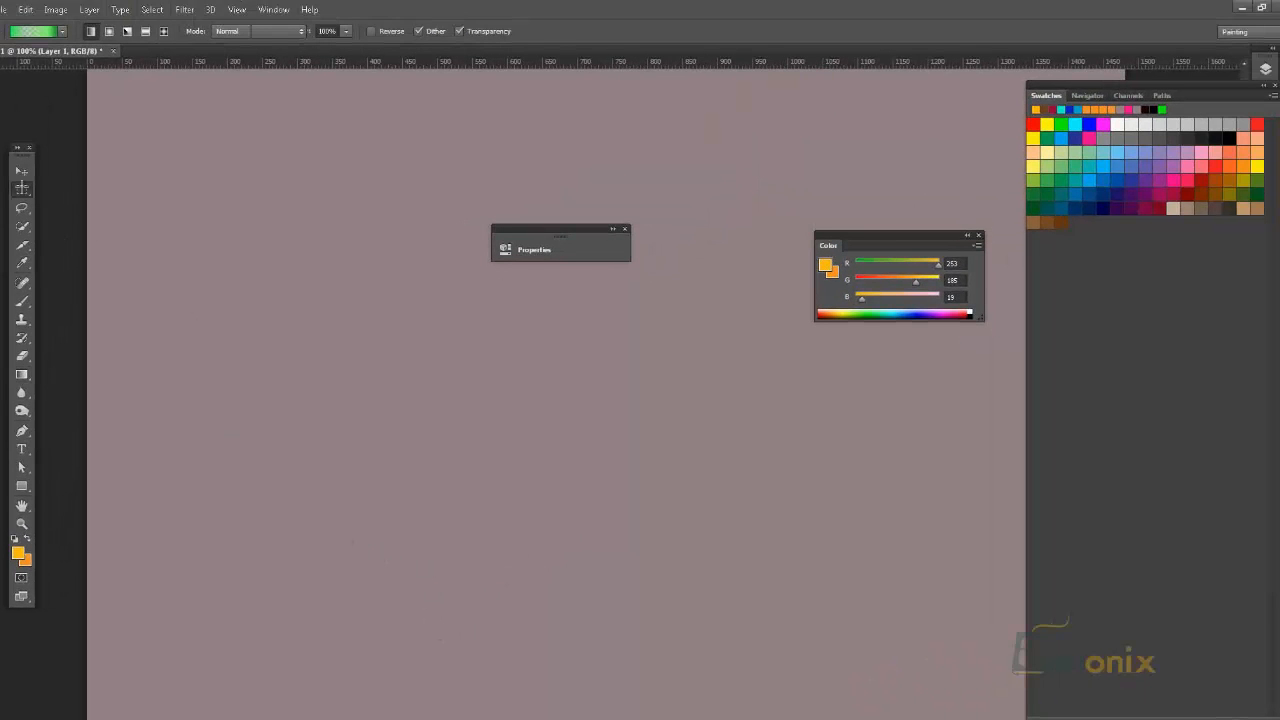
drag(110, 100, 814, 635)
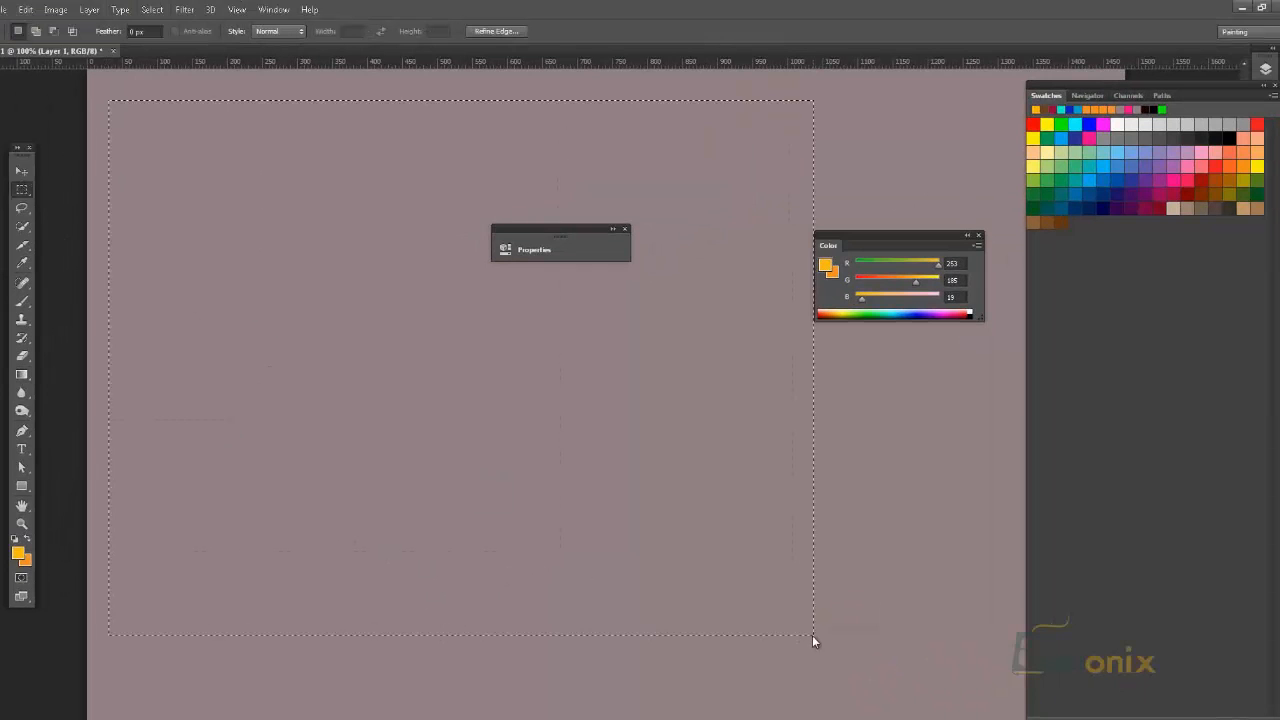
Fill the rectangular selection with the green gradient and deselect, and step back to restore the selection without the fill
click(22, 374)
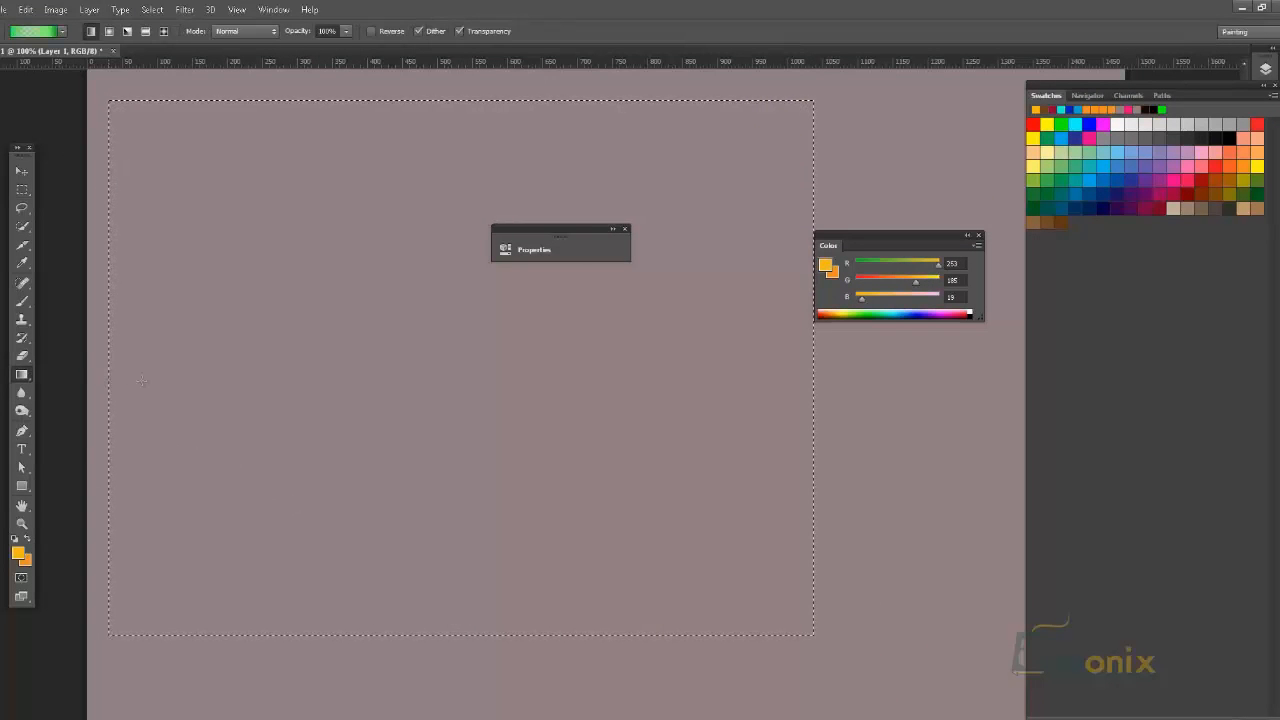
drag(831, 417, 1037, 415)
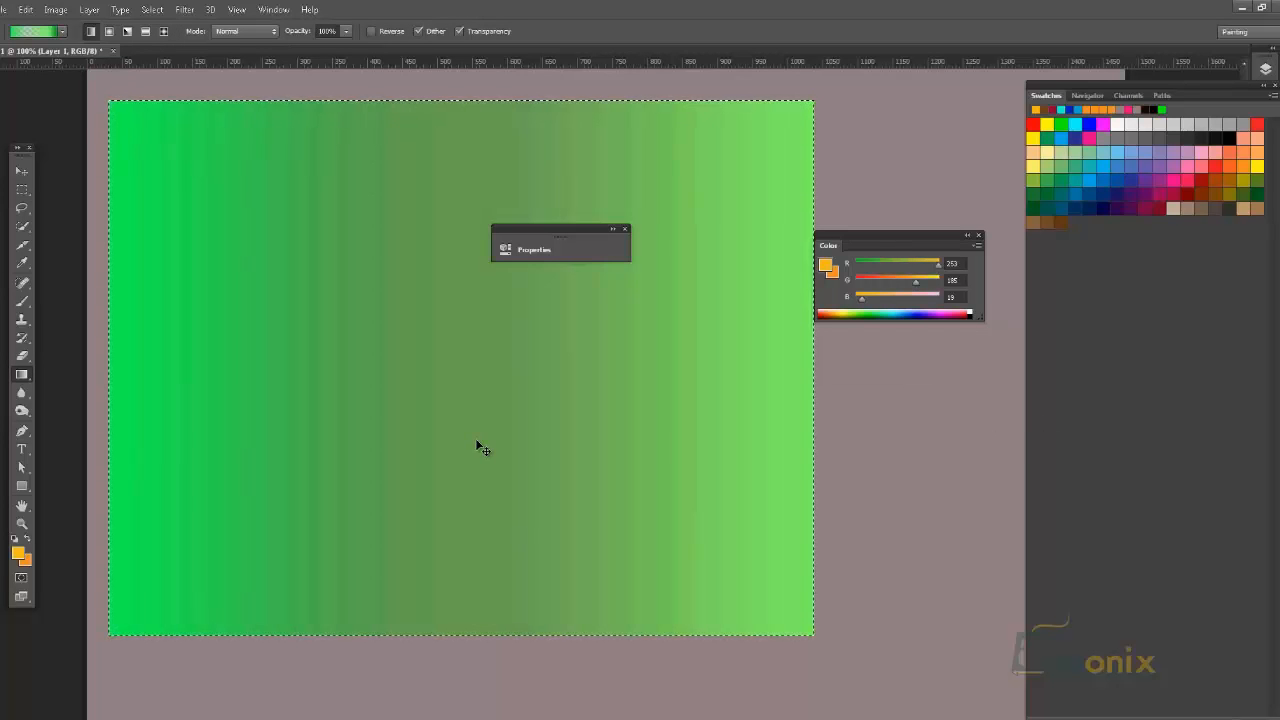
key(ctrl+d)
key(ctrl+alt+z)
key(ctrl+alt+z)
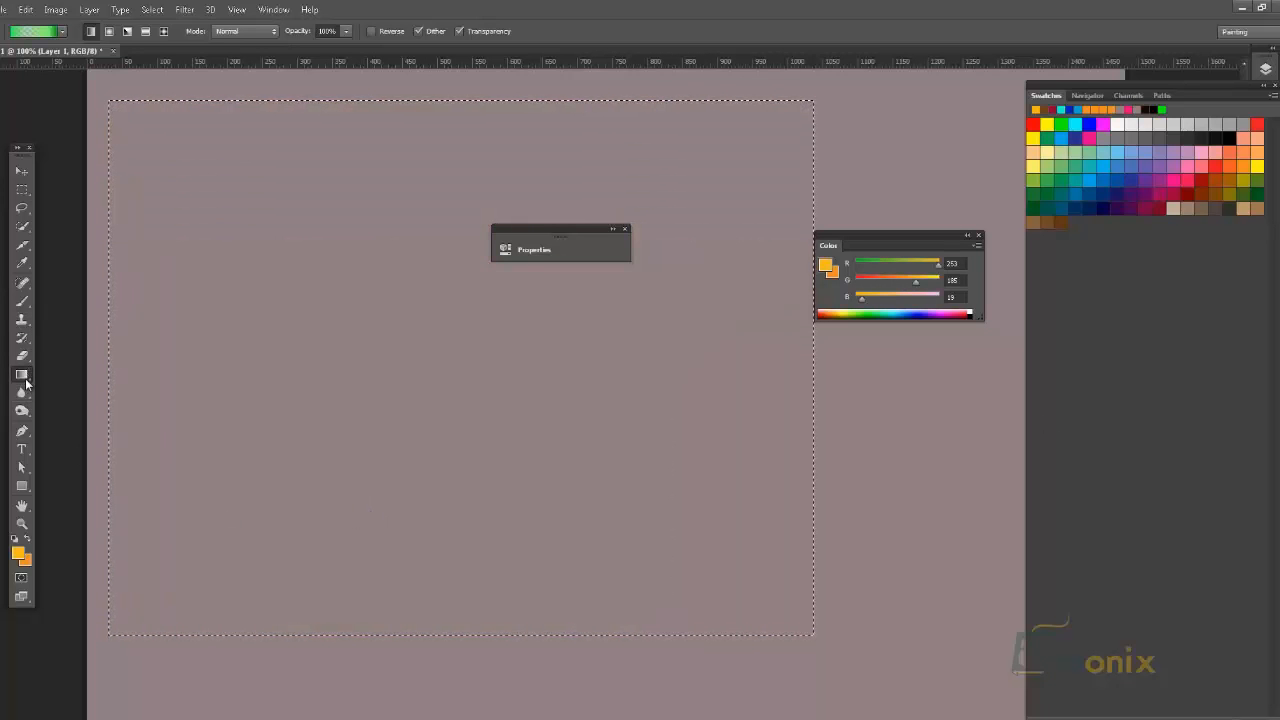
Use the Paint Bucket to fill the selected rectangle and the area around it with the yellow-orange foreground colour, undoing each fill
right_click(23, 376)
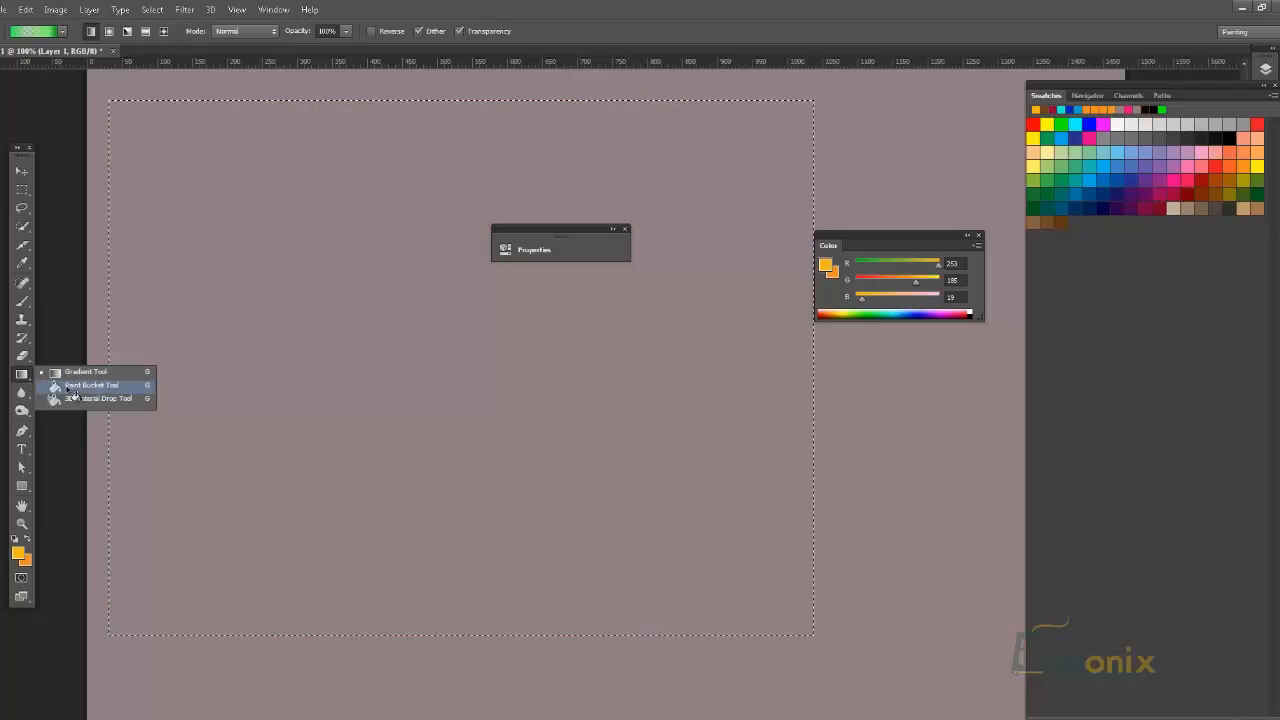
click(78, 387)
click(609, 464)
key(ctrl+z)
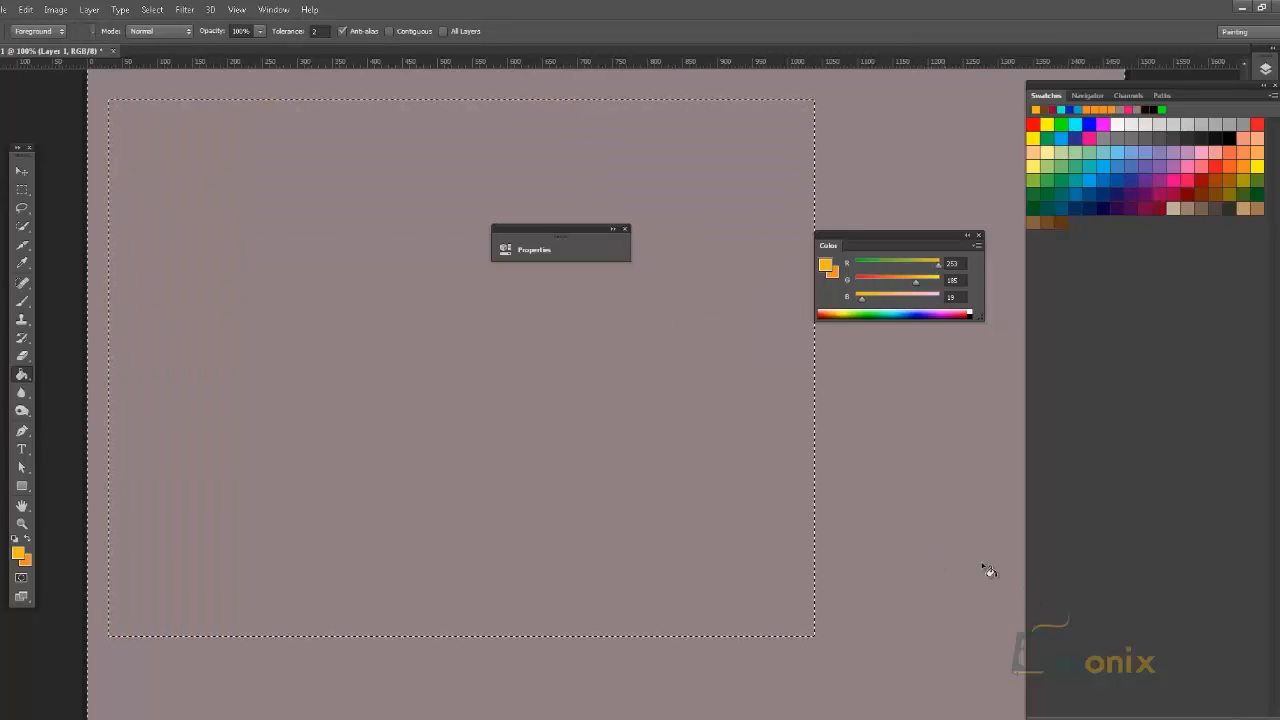
click(927, 560)
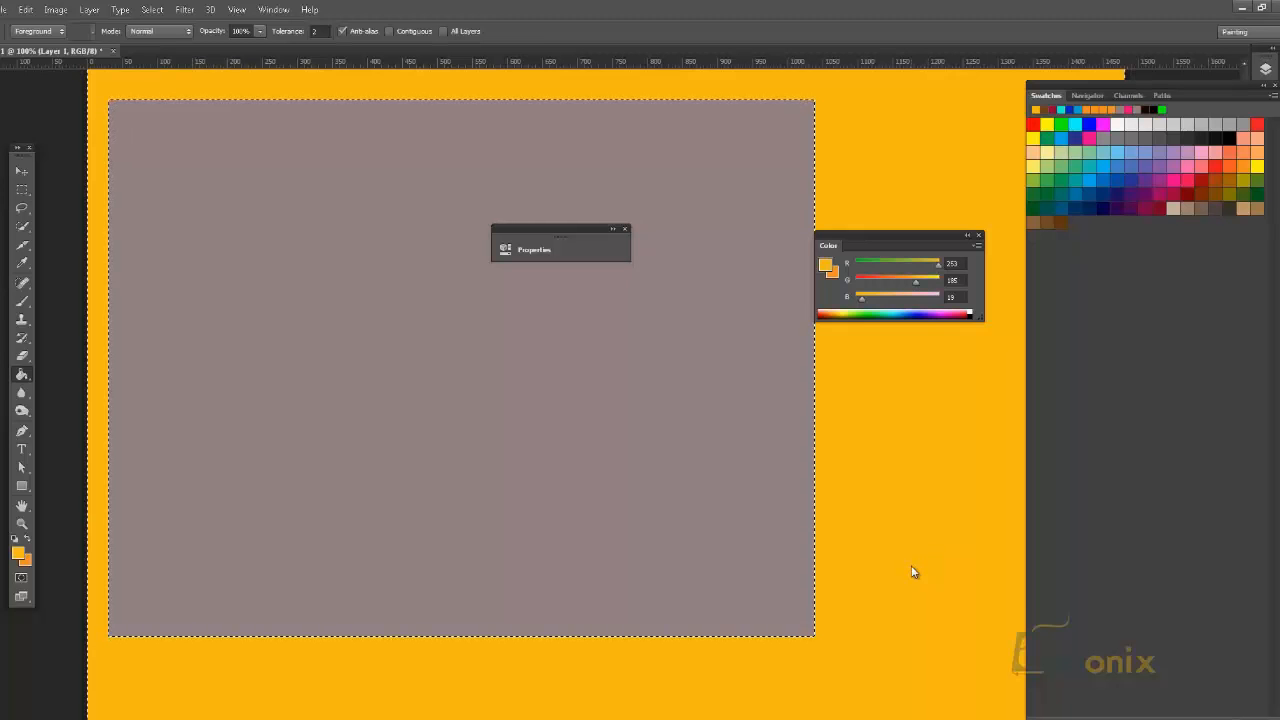
key(ctrl+z)
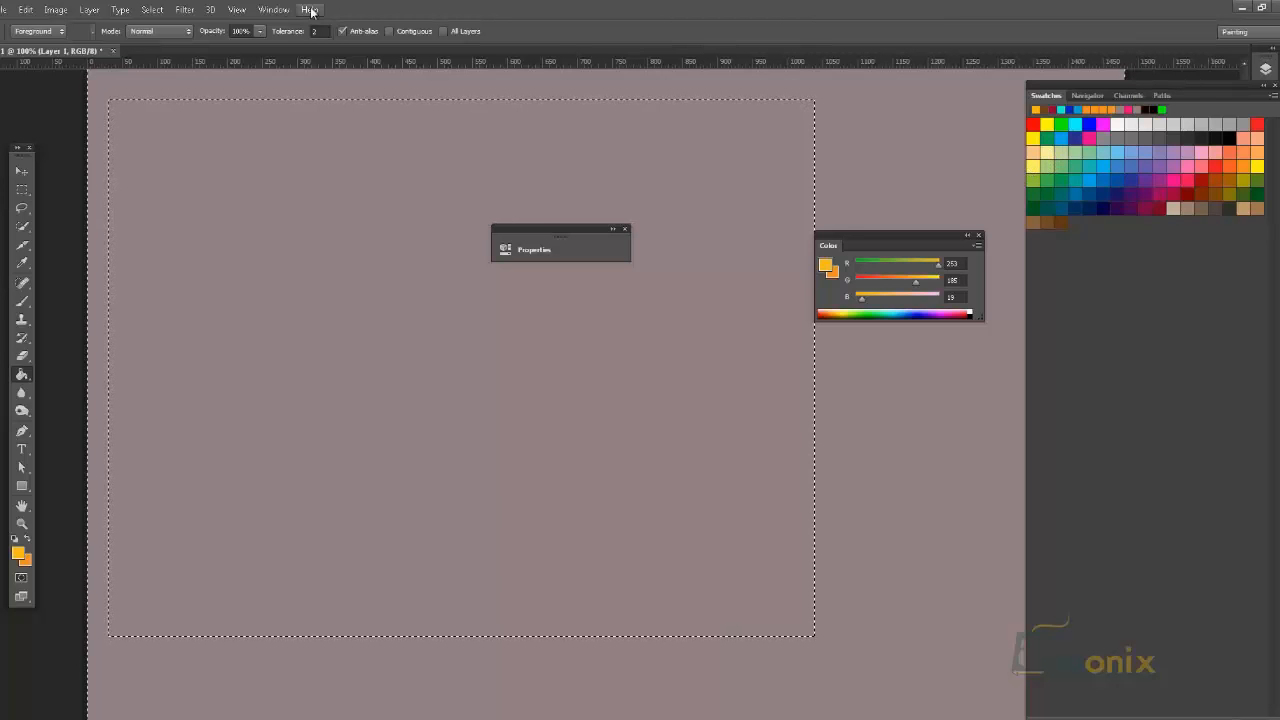
click(274, 10)
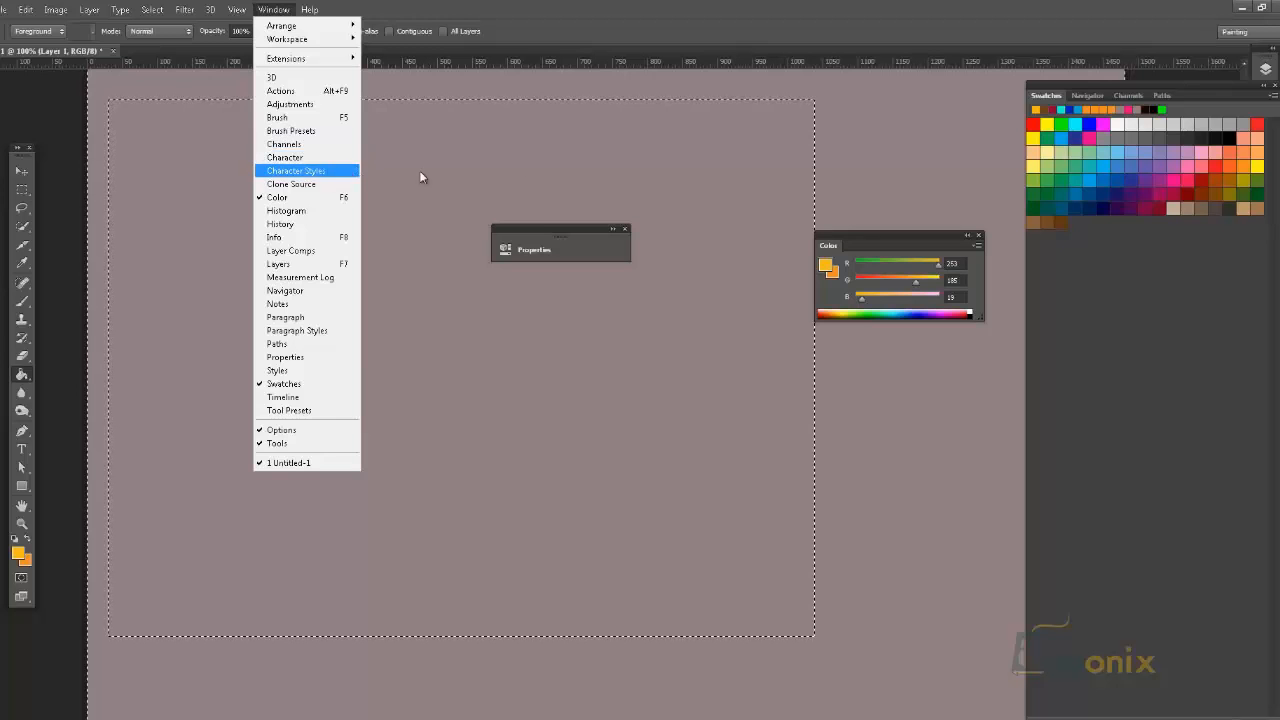
click(1187, 337)
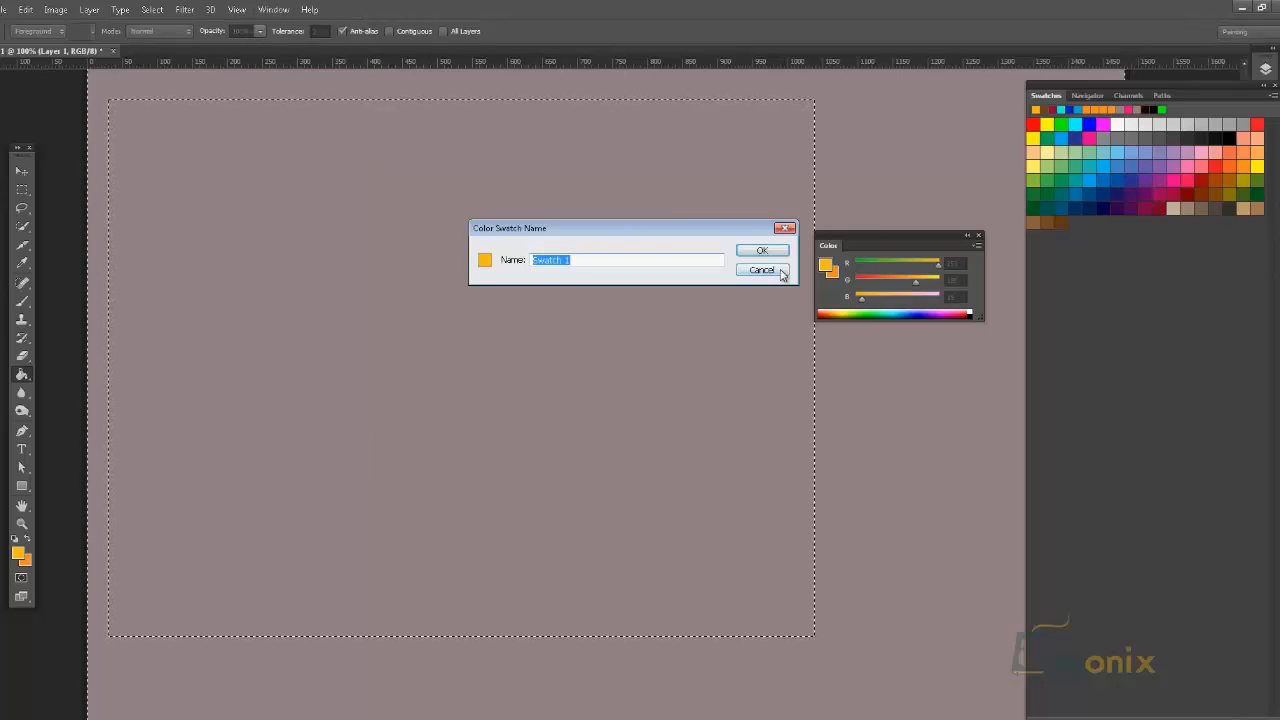
click(782, 274)
Replace the current colour swatches with the DIC Color Guide set
click(1272, 96)
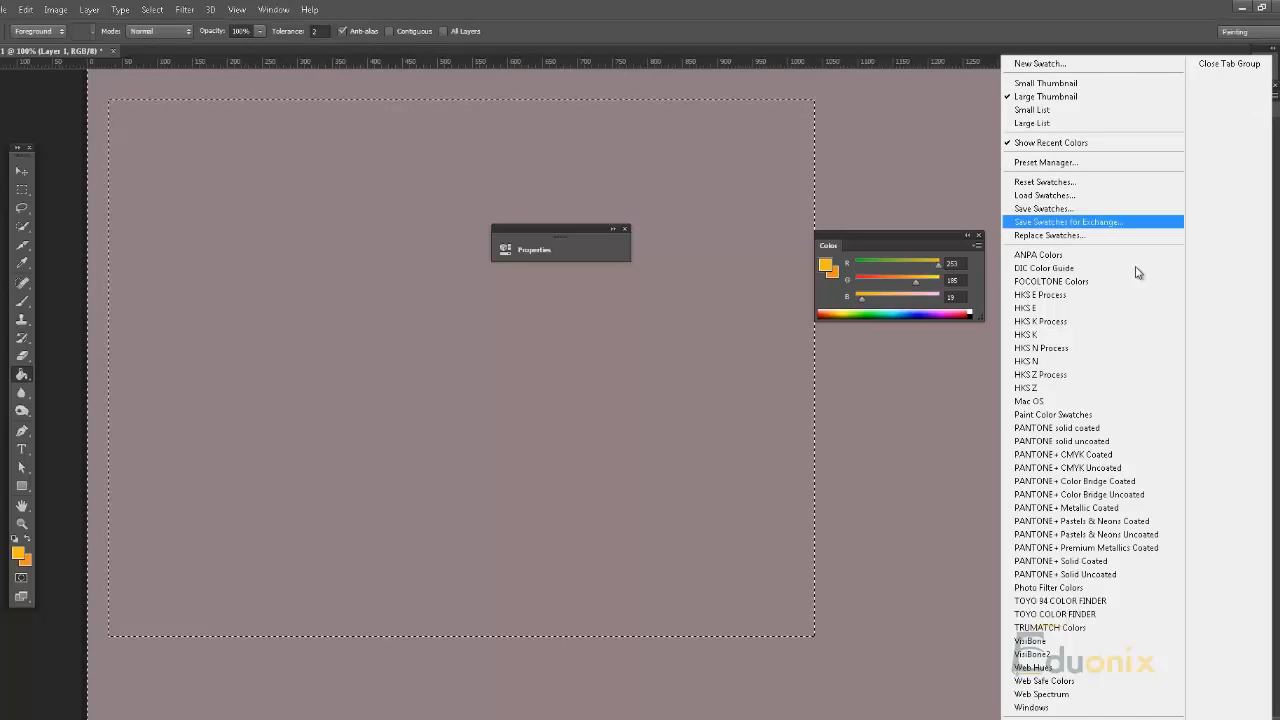
click(1046, 268)
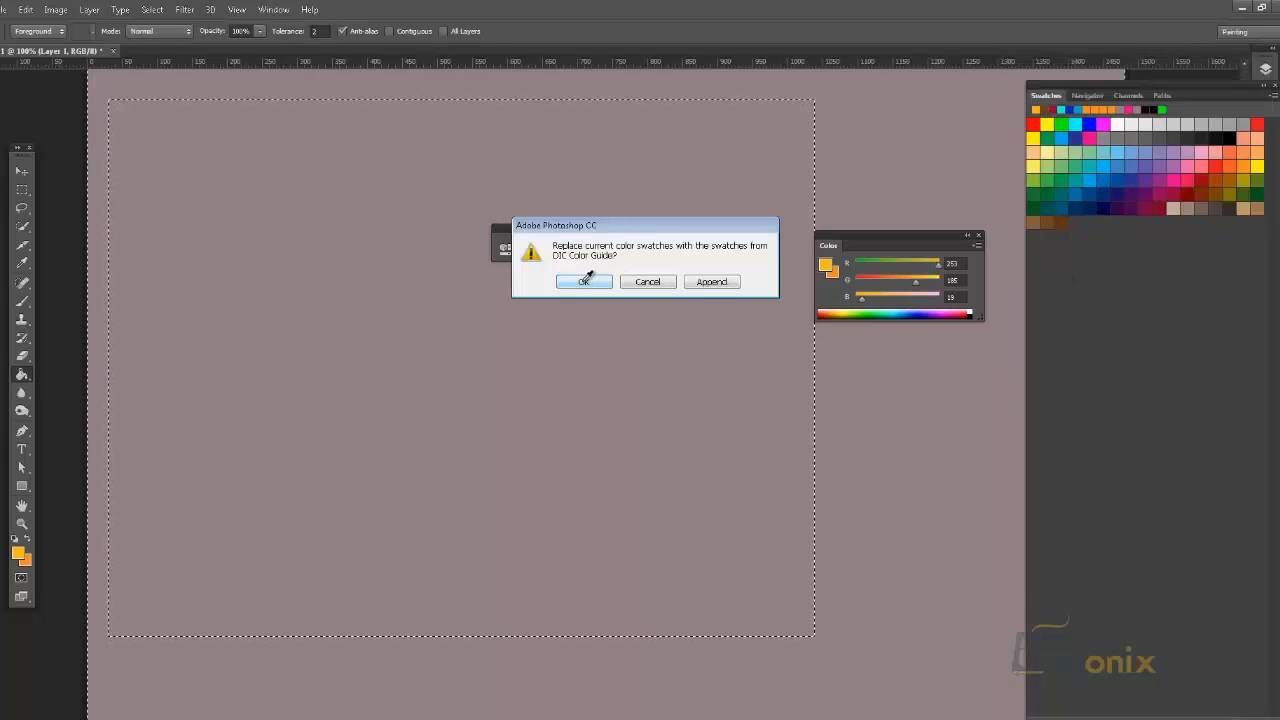
click(584, 281)
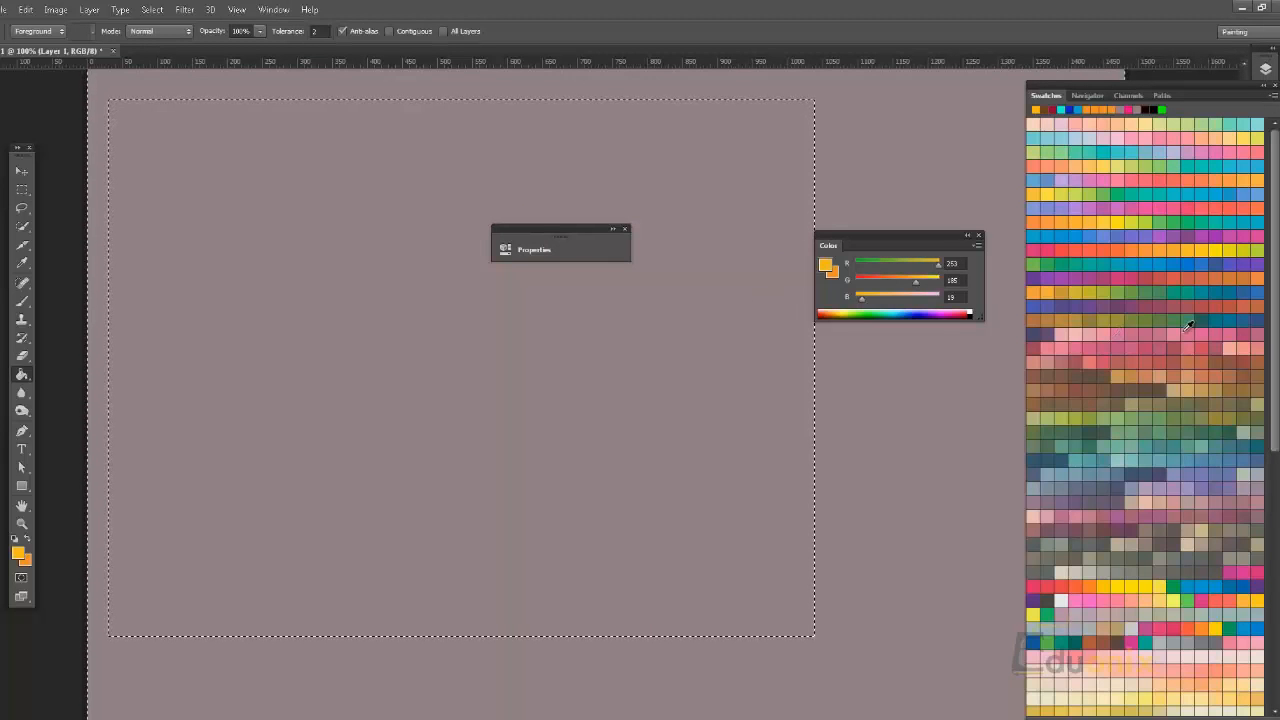
Look through the full range of DIC Color Guide swatches, from the first rows to the last and back
scroll(1190, 327, down, 10)
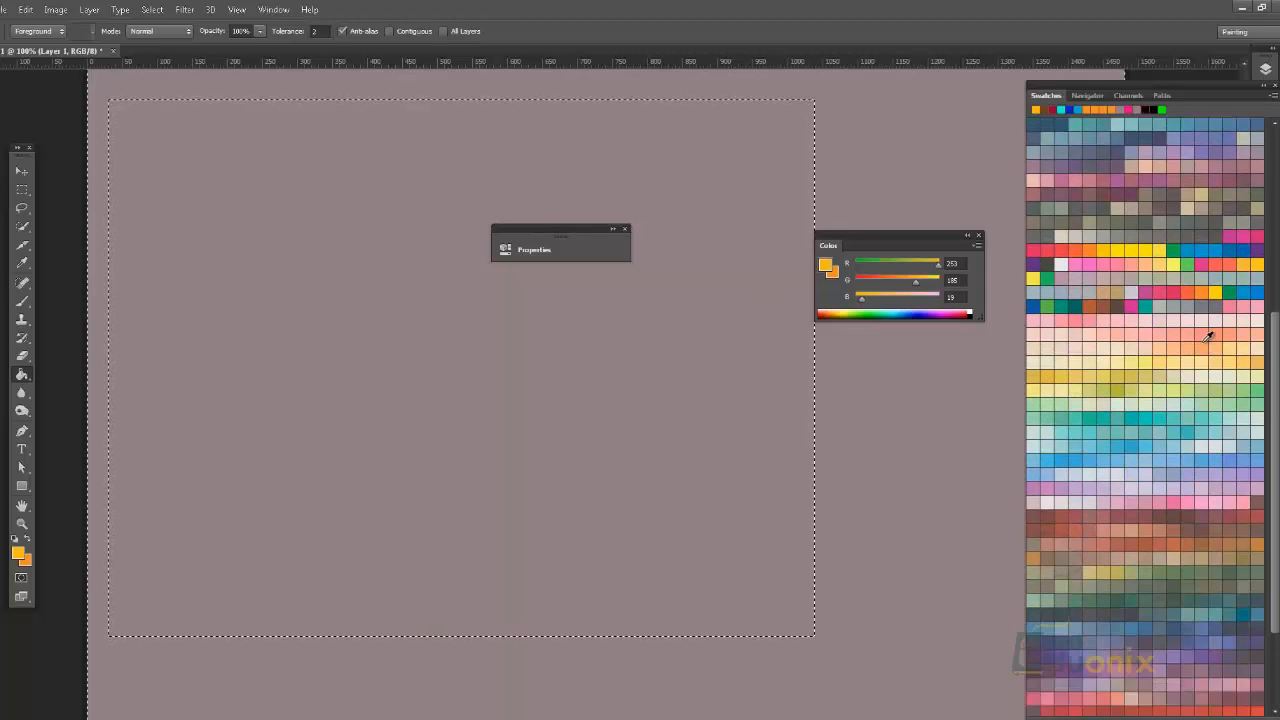
scroll(1210, 341, down, 2)
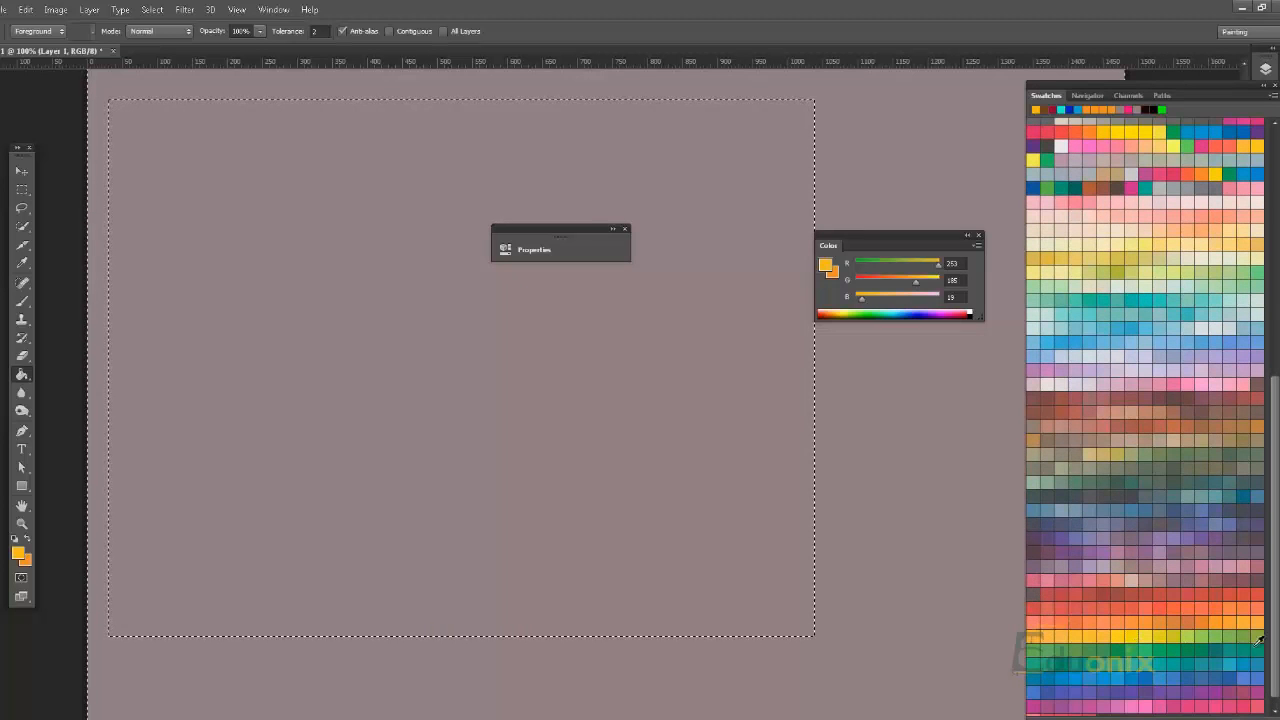
scroll(1113, 660, down, 1)
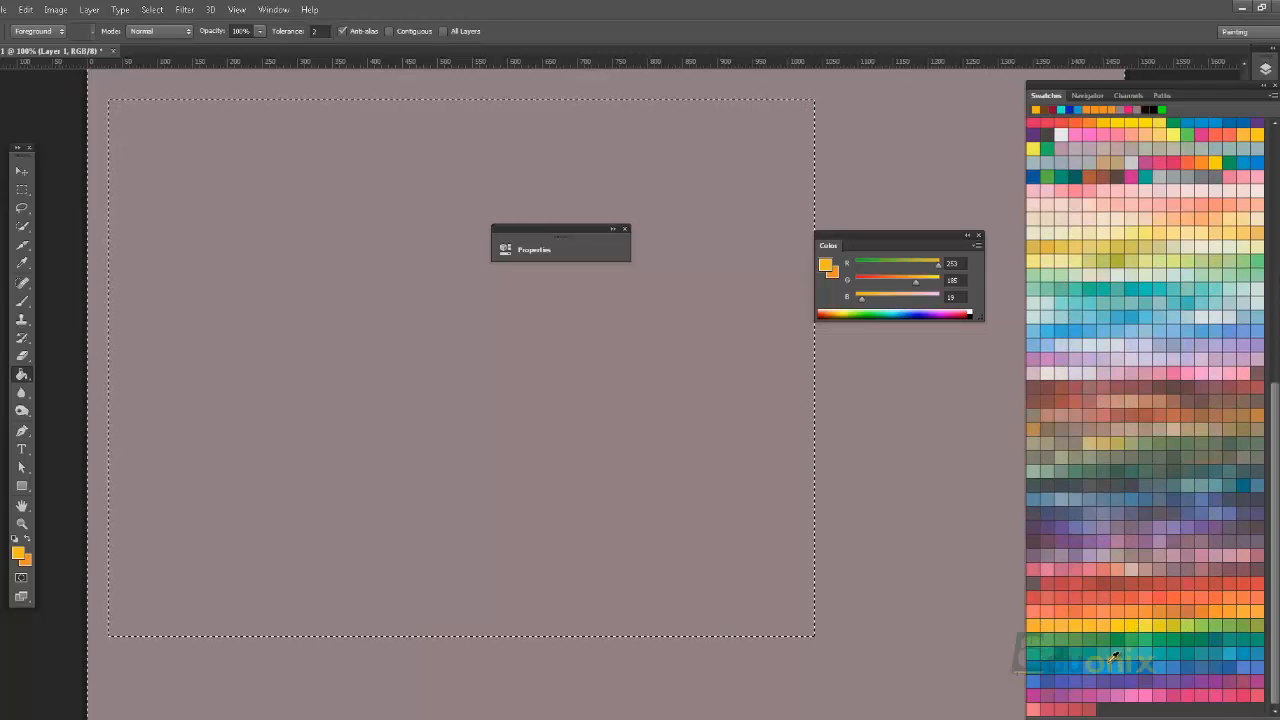
scroll(1120, 652, up, 6)
scroll(1127, 643, up, 4)
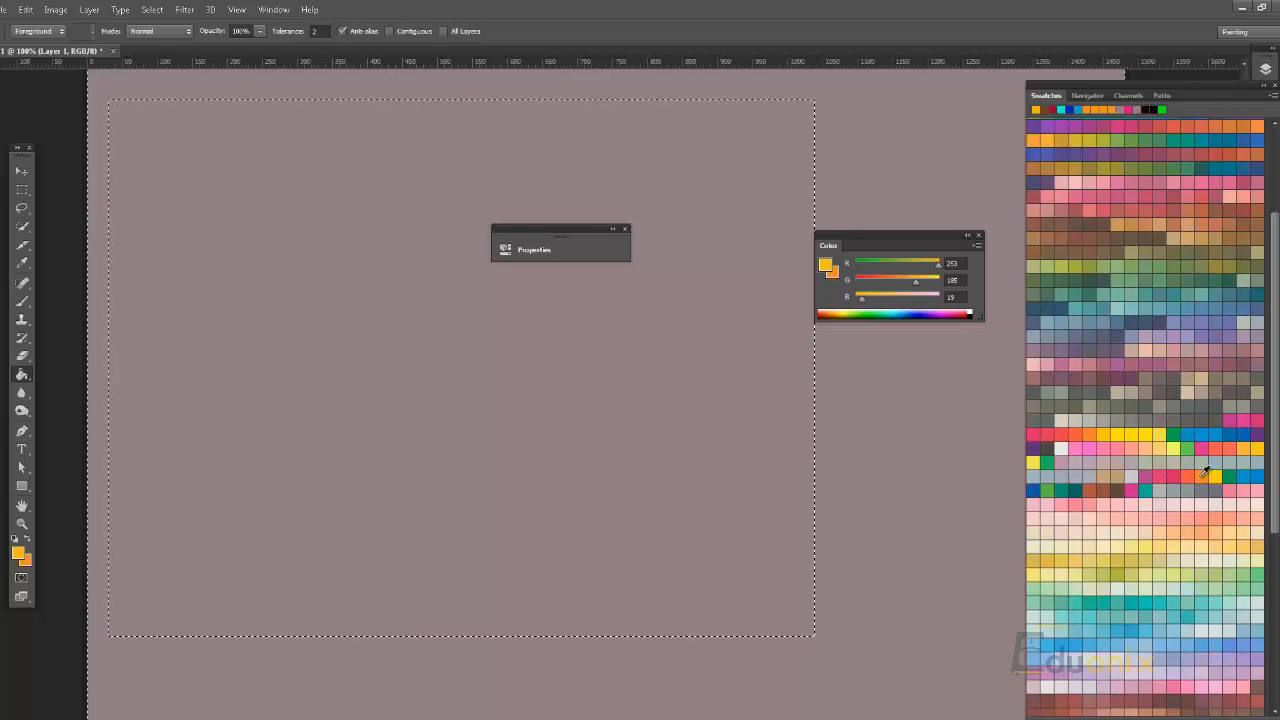
scroll(1140, 490, down, 5)
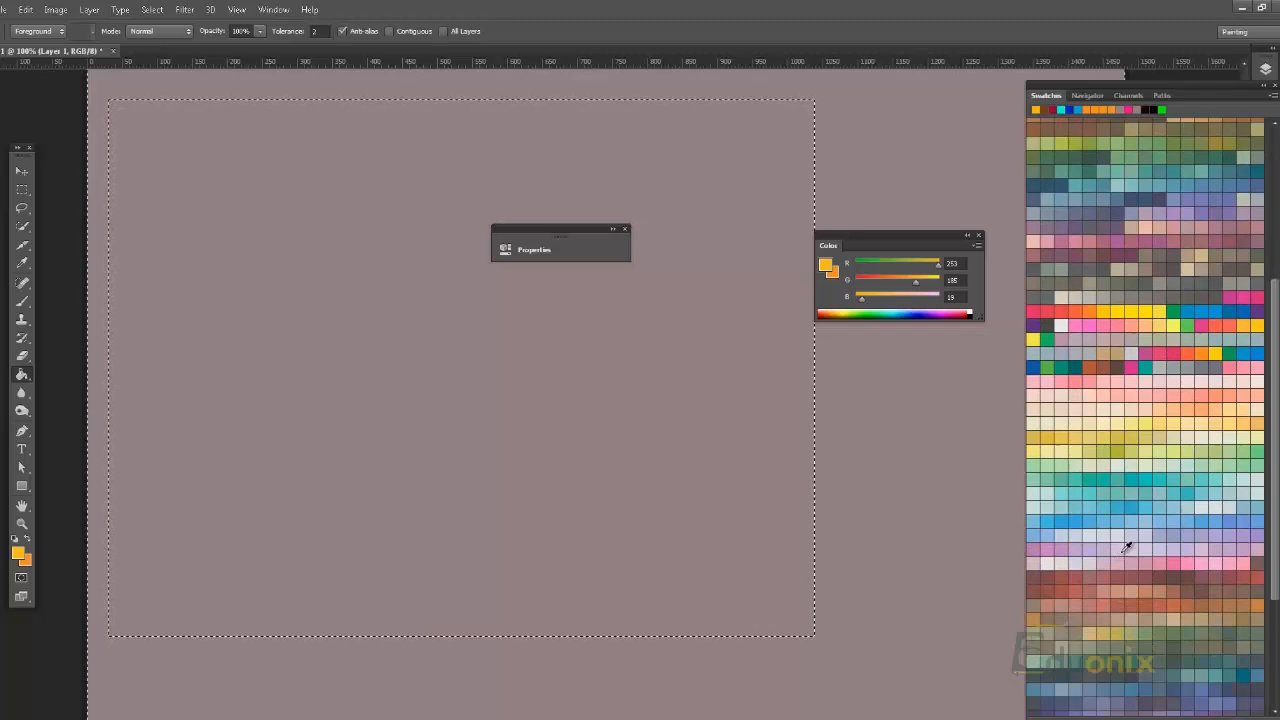
scroll(1105, 480, down, 2)
scroll(1123, 450, up, 10)
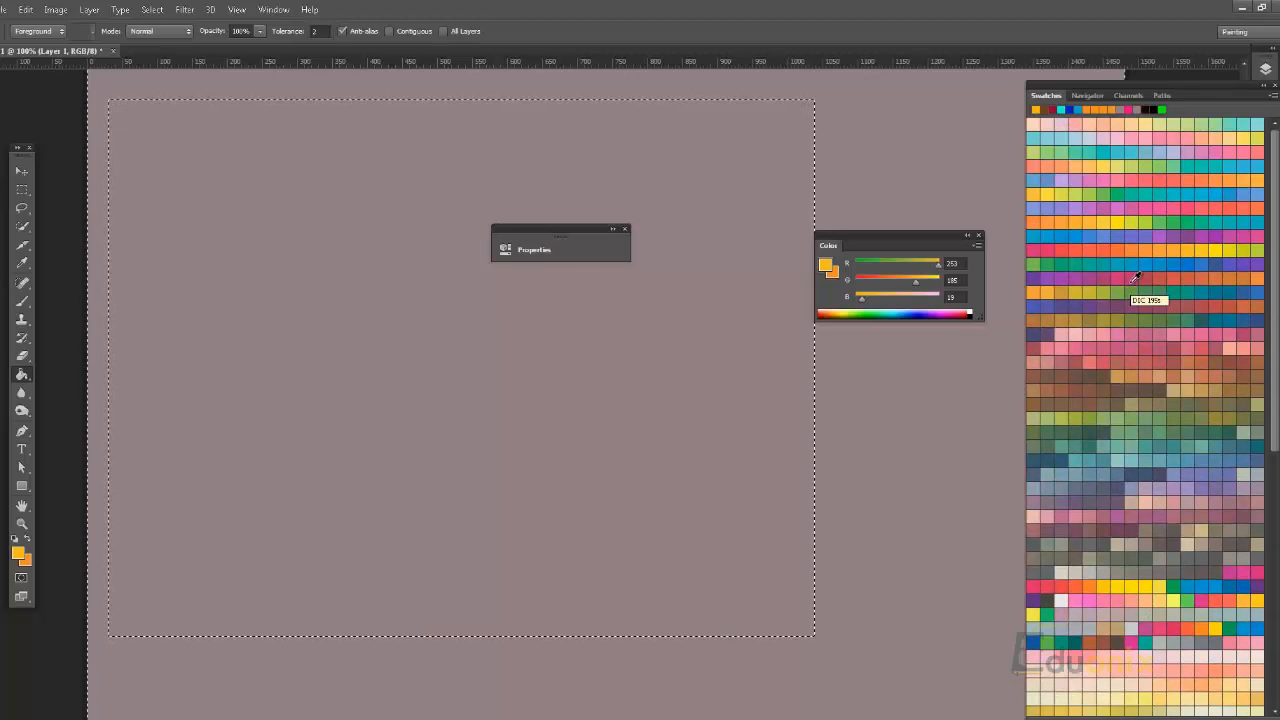
Replace the current colour swatches with the Windows set, without adding a new swatch
click(1273, 97)
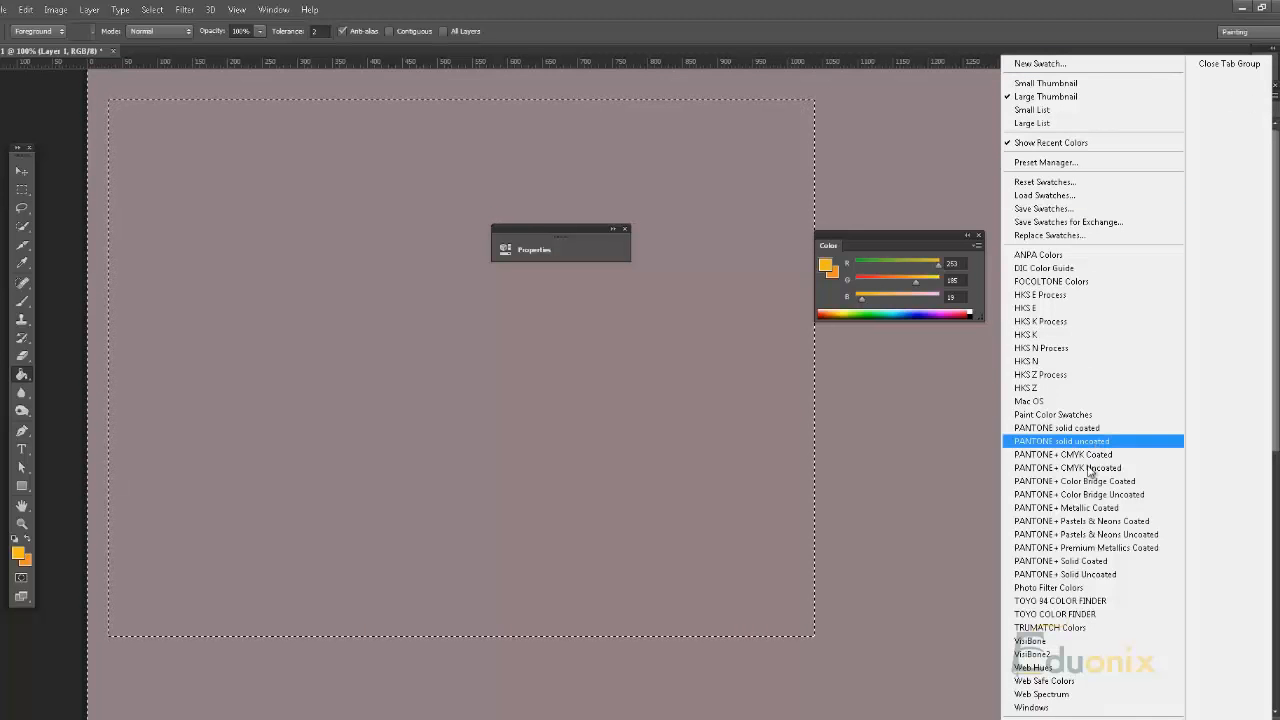
click(1095, 707)
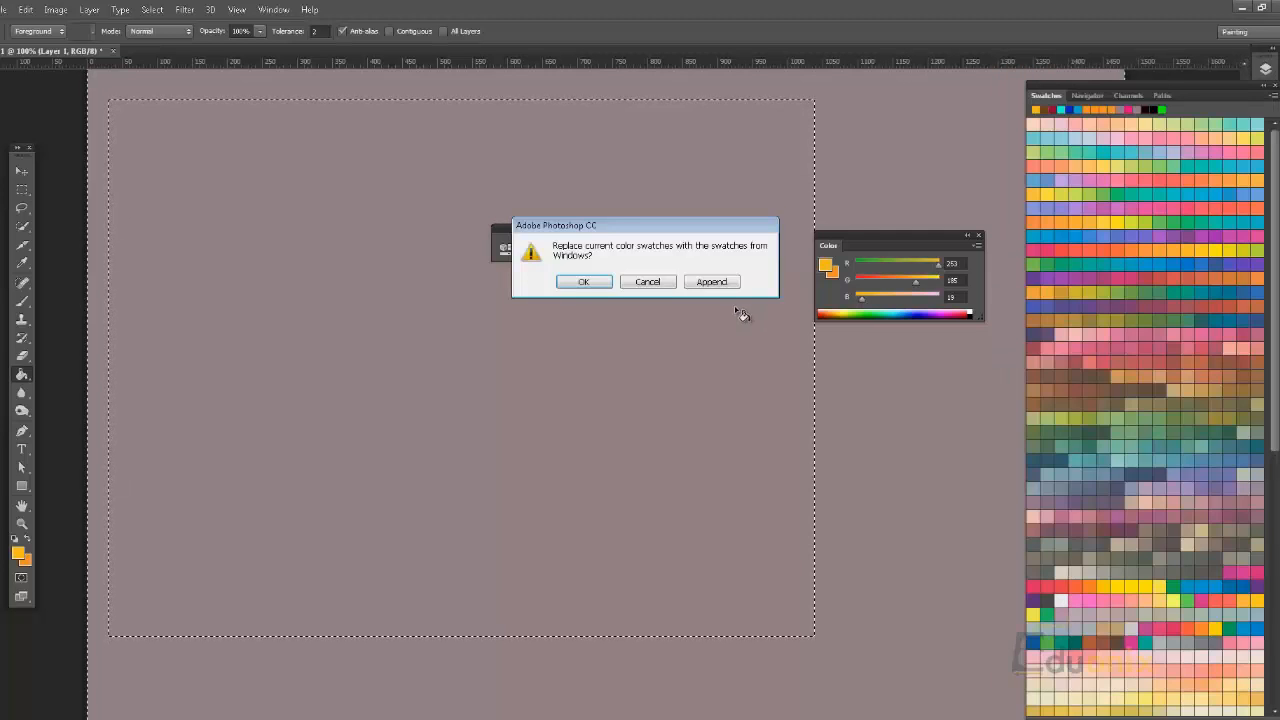
click(584, 282)
click(1216, 416)
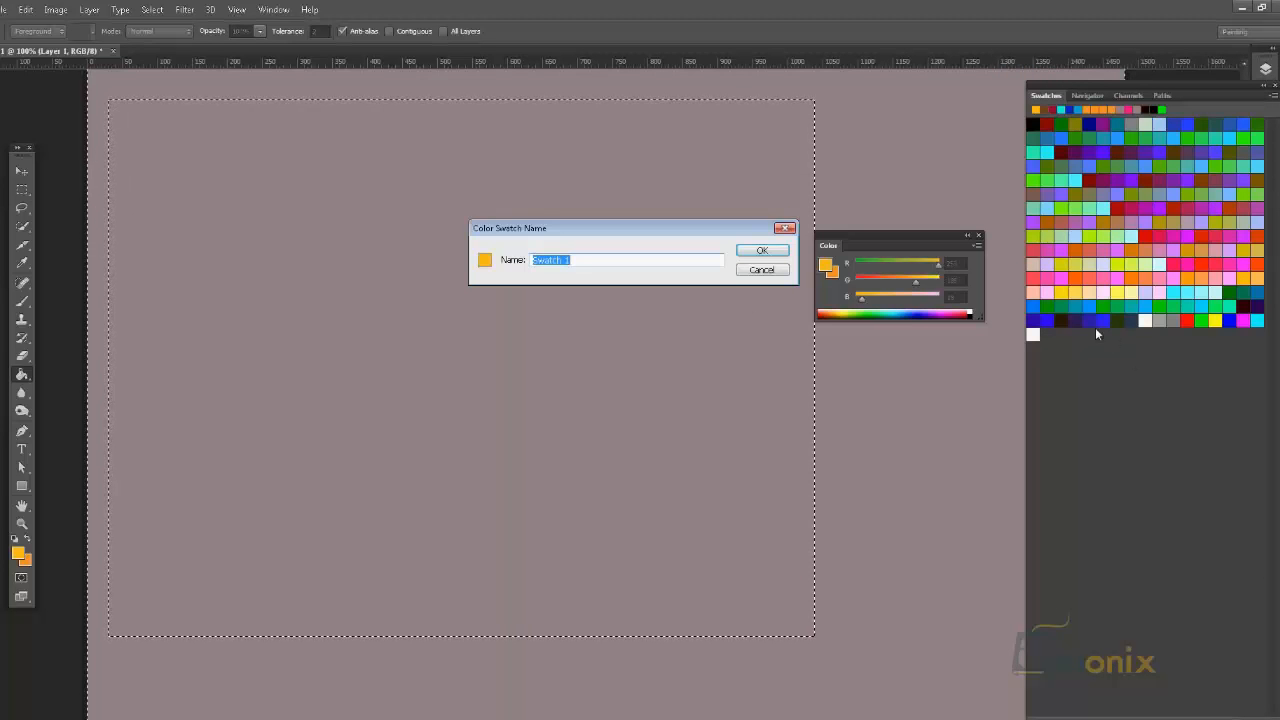
click(764, 273)
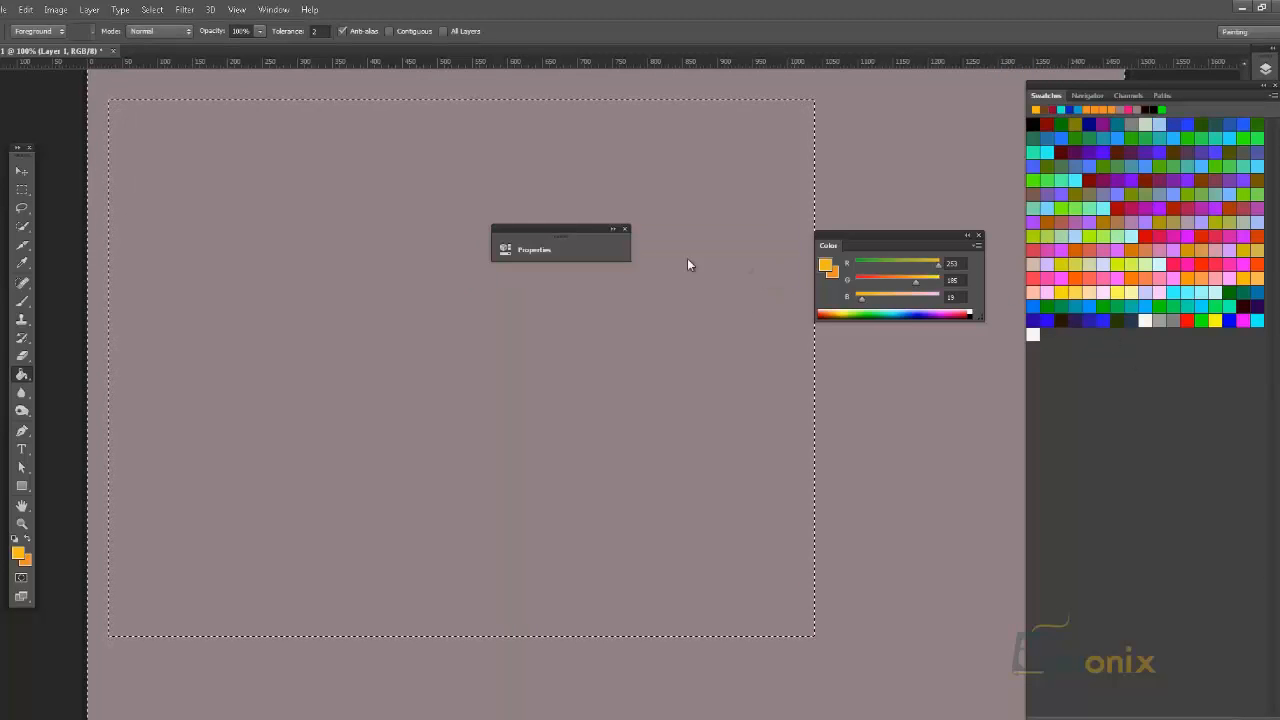
Close the Properties, Color and Swatches panels to clear the canvas, and switch to the Gradient tool
click(624, 229)
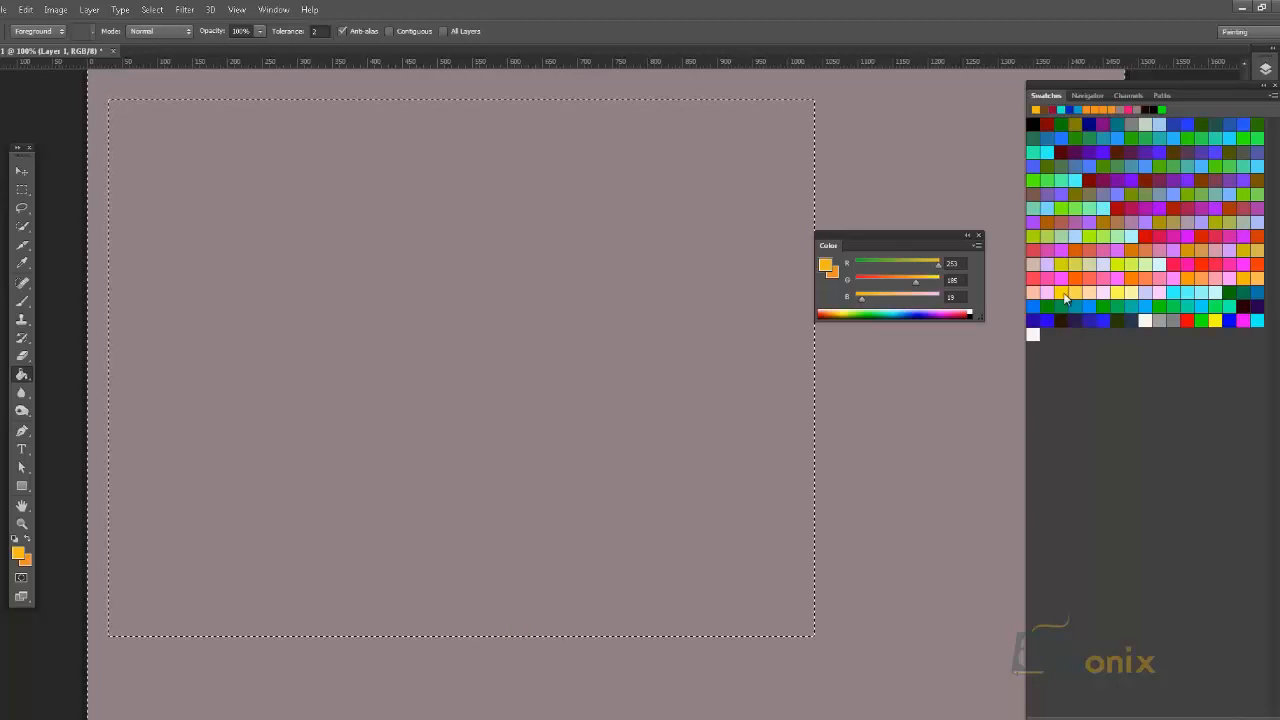
click(967, 235)
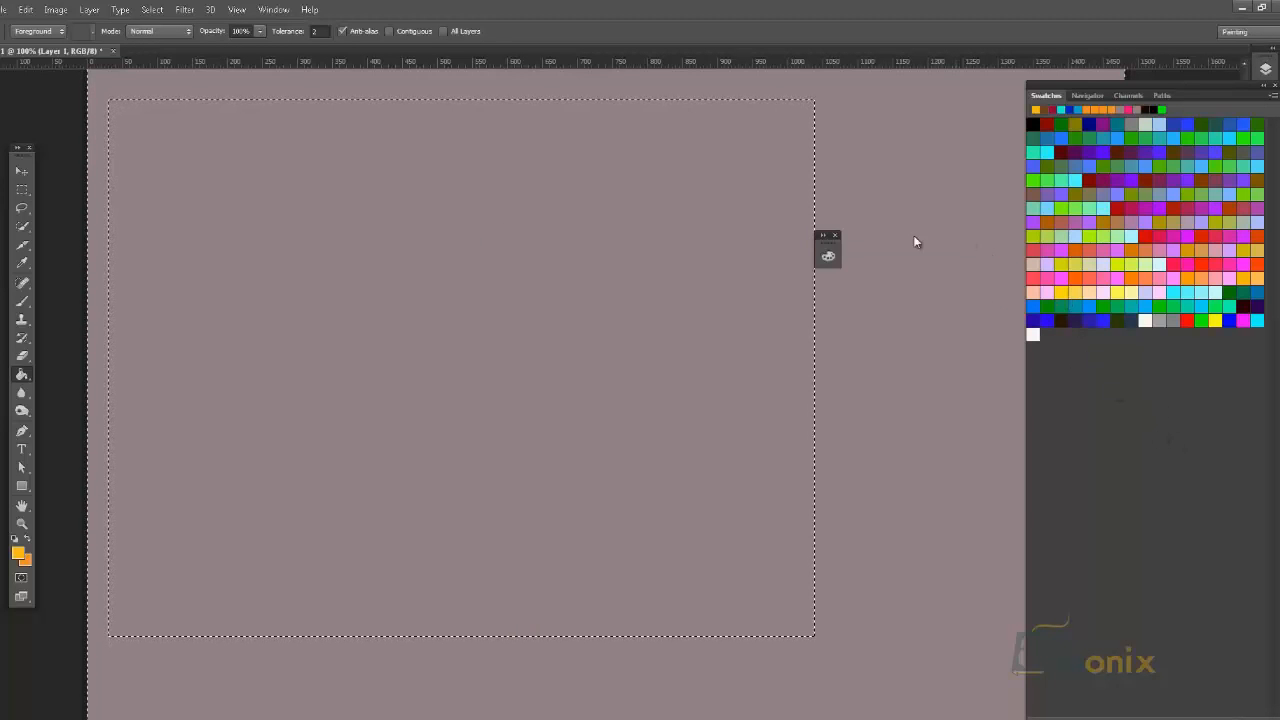
click(837, 237)
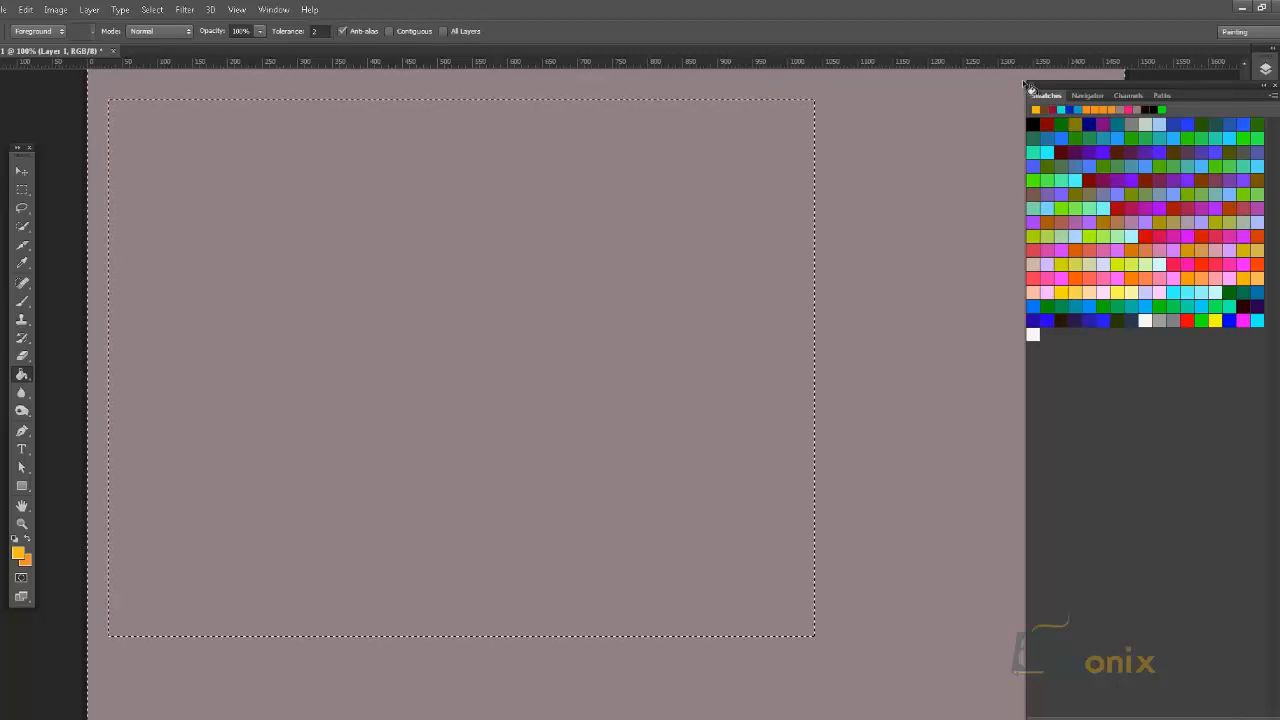
drag(1073, 88, 878, 88)
click(1081, 86)
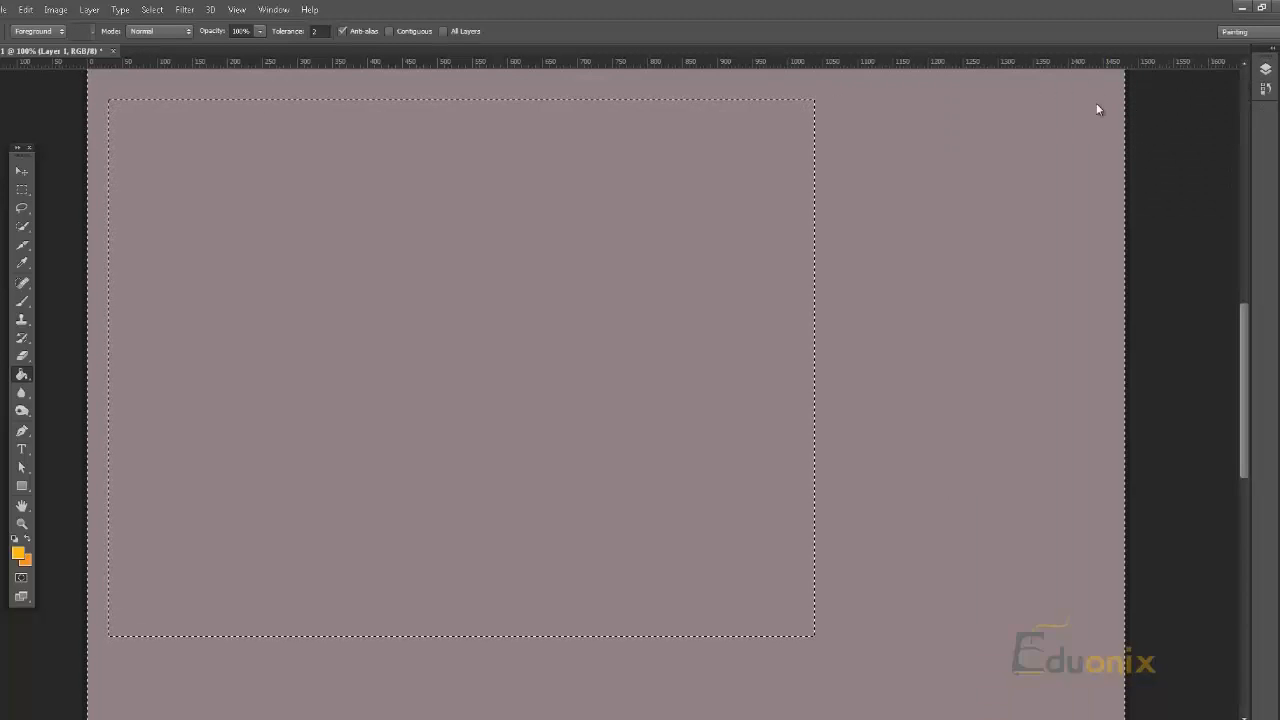
right_click(20, 375)
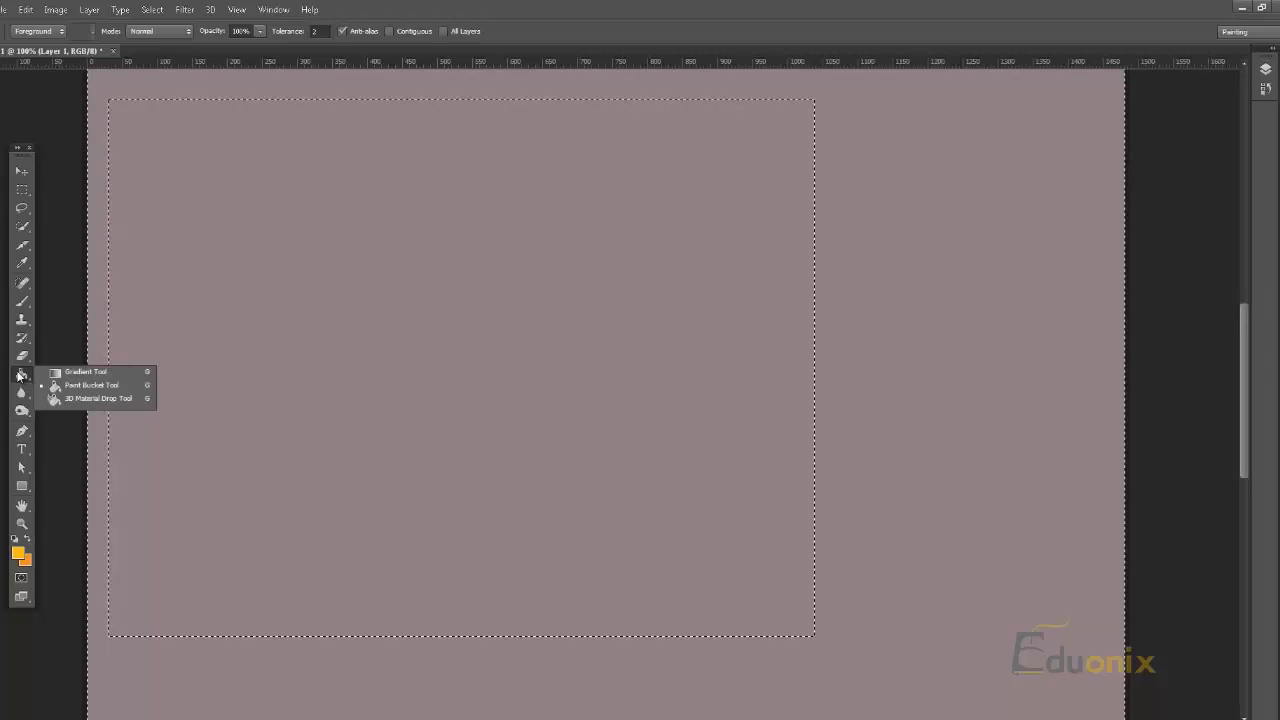
click(106, 373)
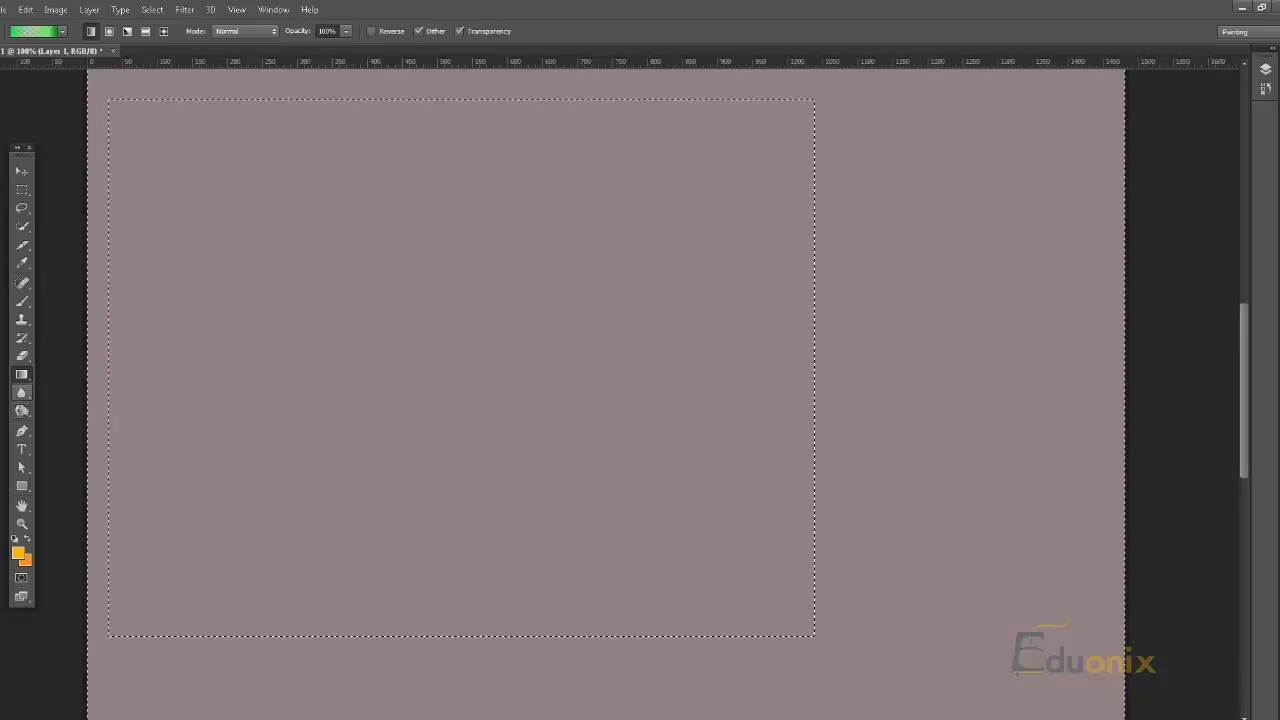
Add the text "COLOURLOVERS.COM" in the yellow-orange foreground colour and move it towards the middle of the canvas
click(22, 449)
click(349, 360)
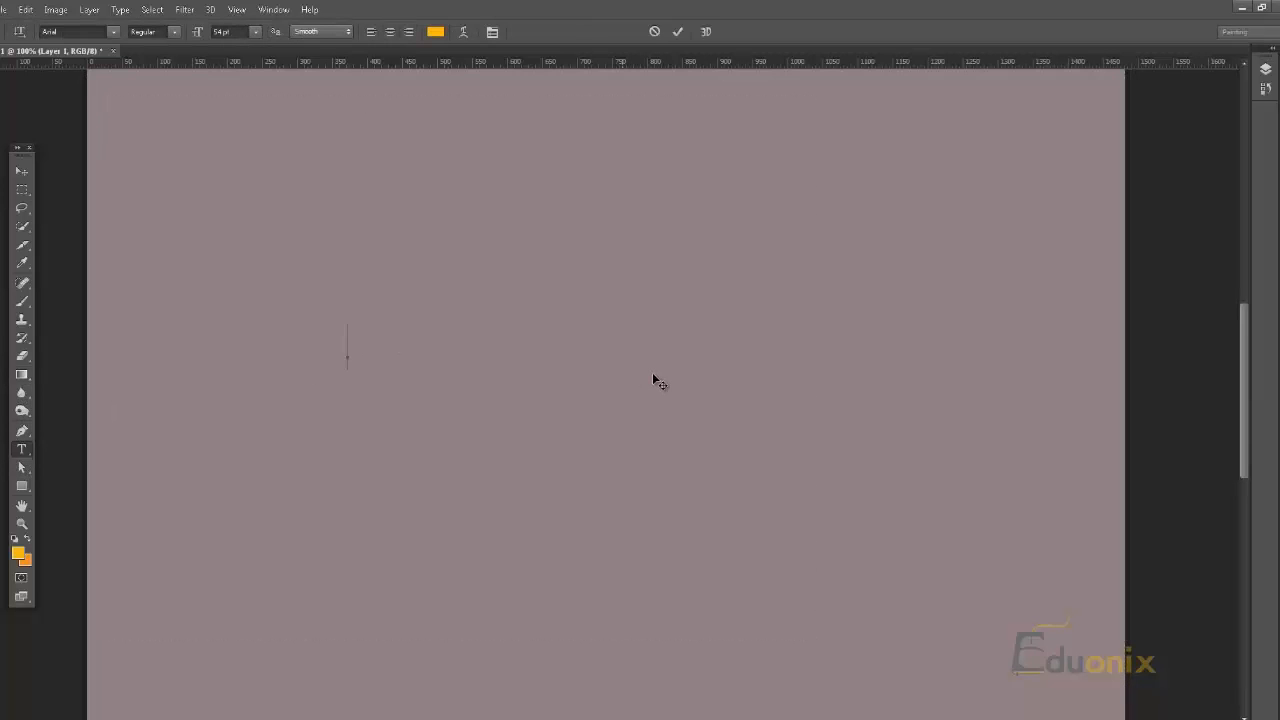
text(CL)
text(OP)
key(BackSpace)
text(LOURL)
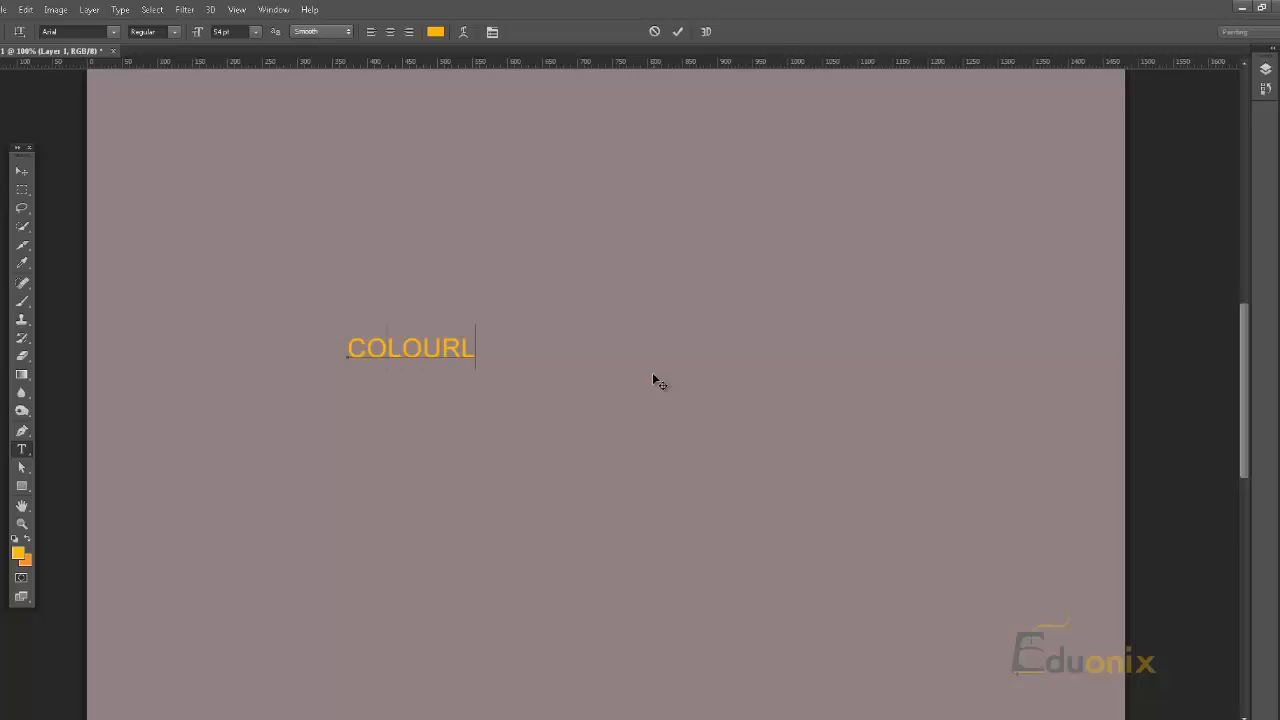
text(OVERS.COM)
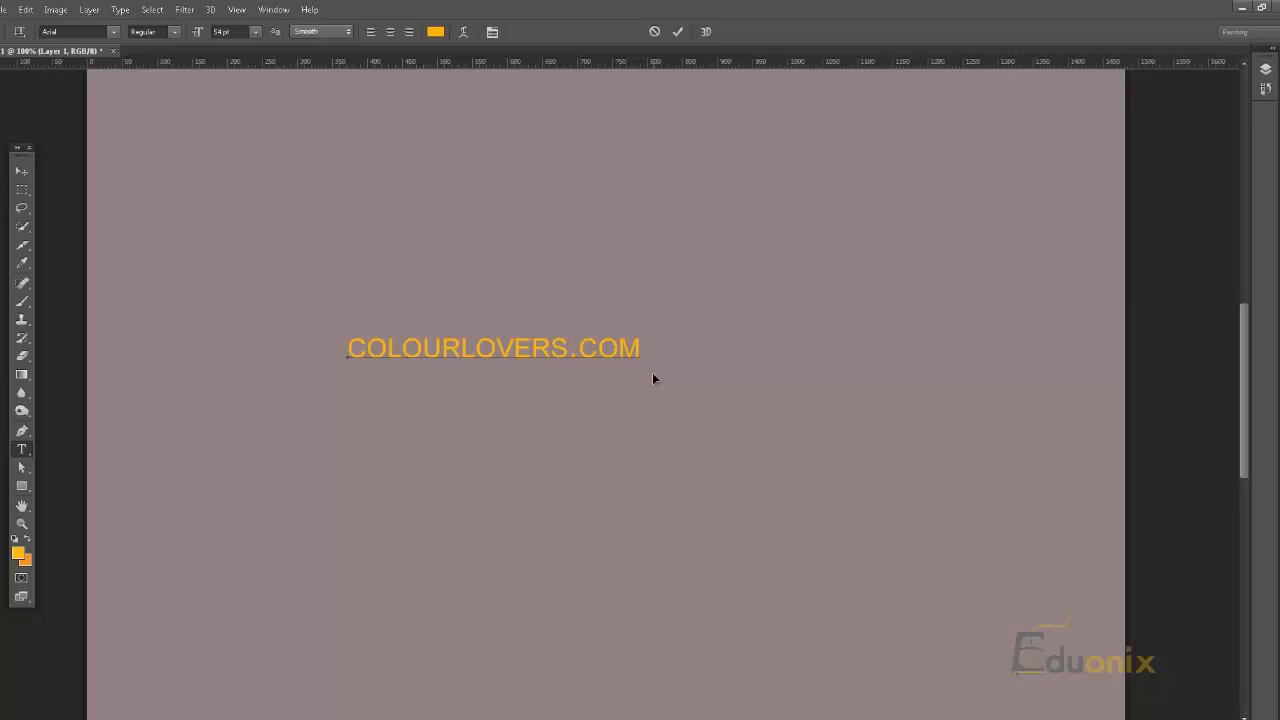
drag(605, 390, 690, 404)
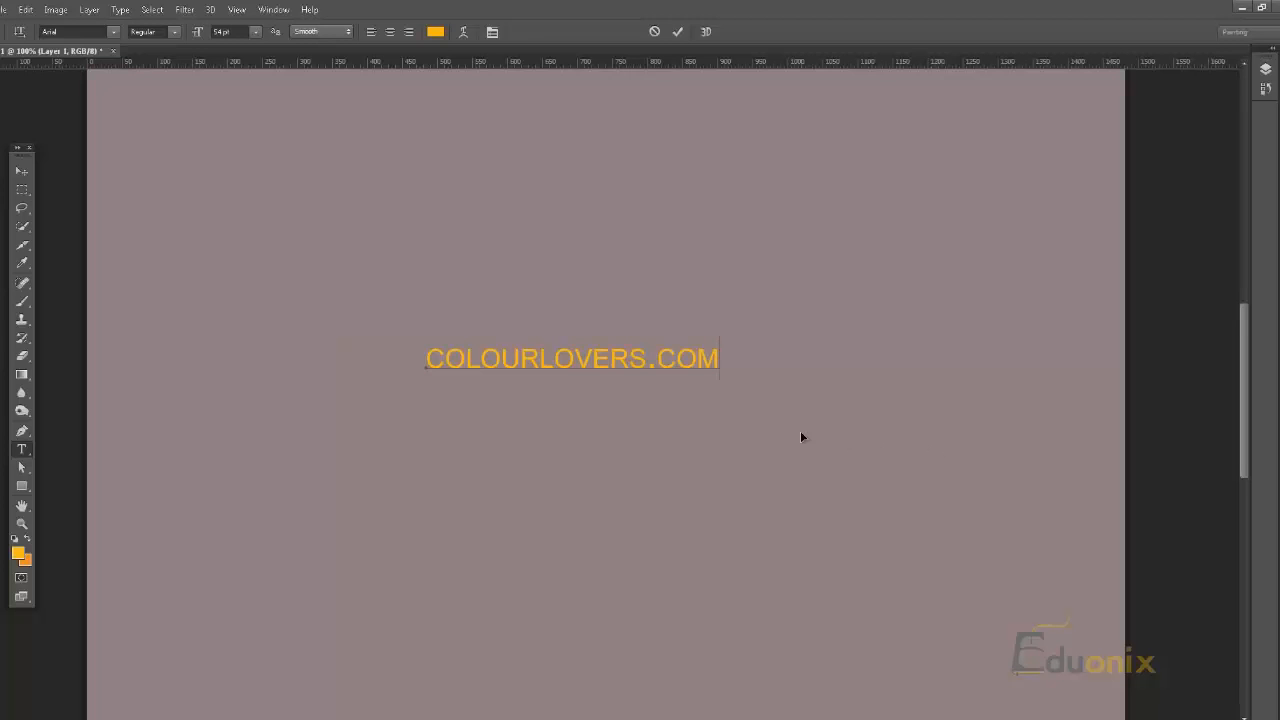
drag(631, 369, 734, 371)
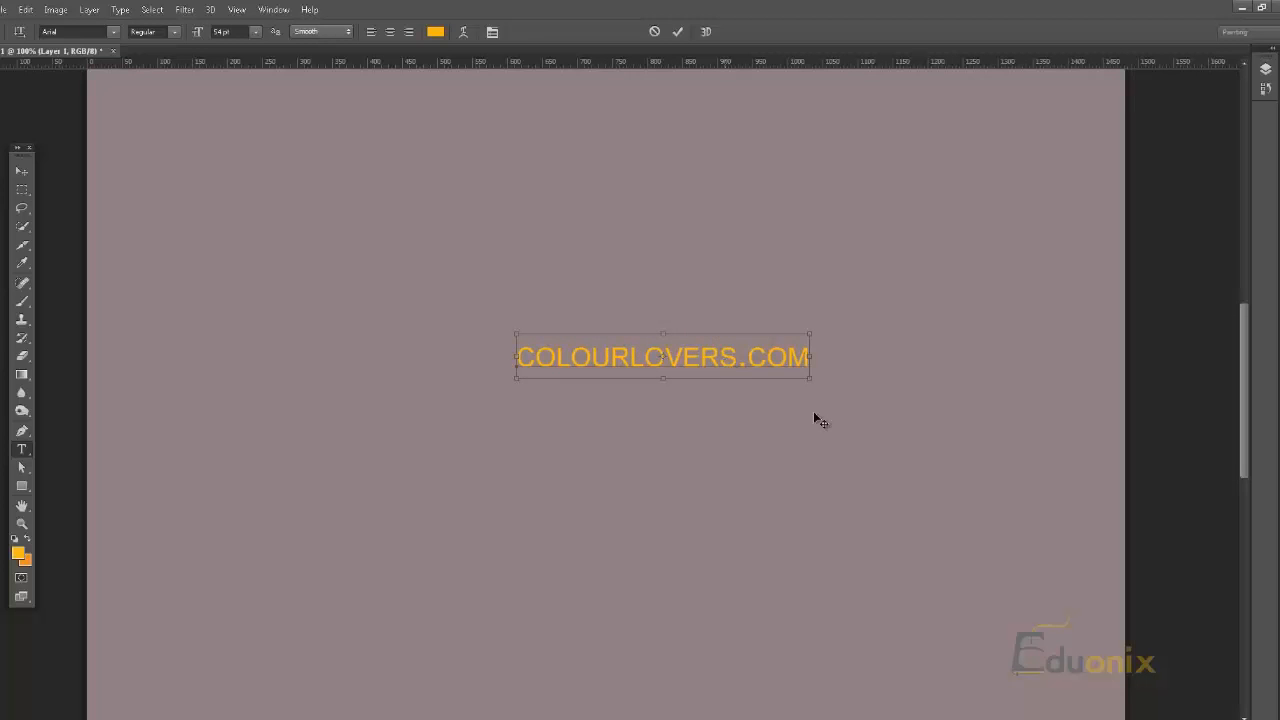